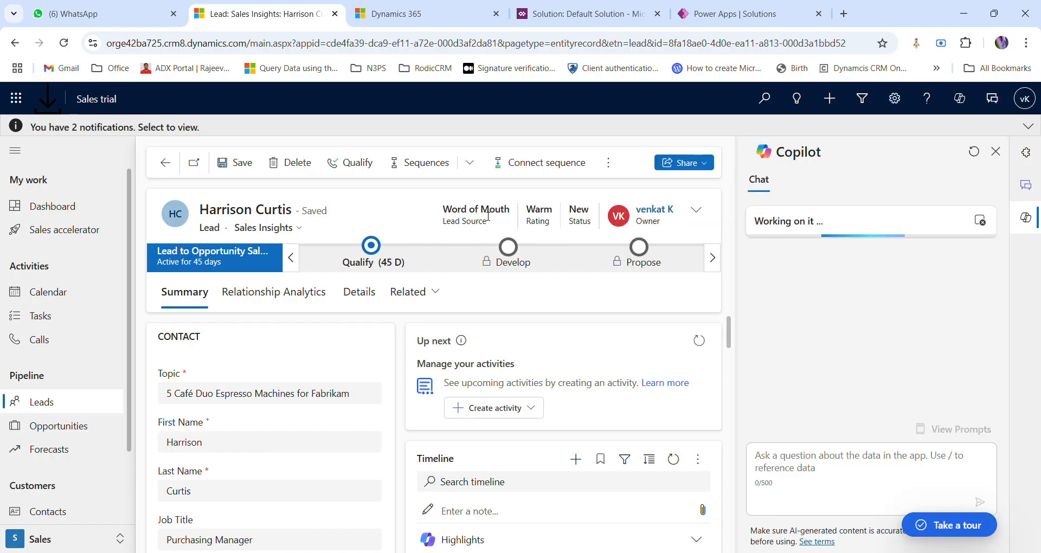
Close the Copilot pane and examine the Business Phone and Mobile Phone fields on the open lead record.
{"action": "left_click", "coordinate": [1027, 219]}
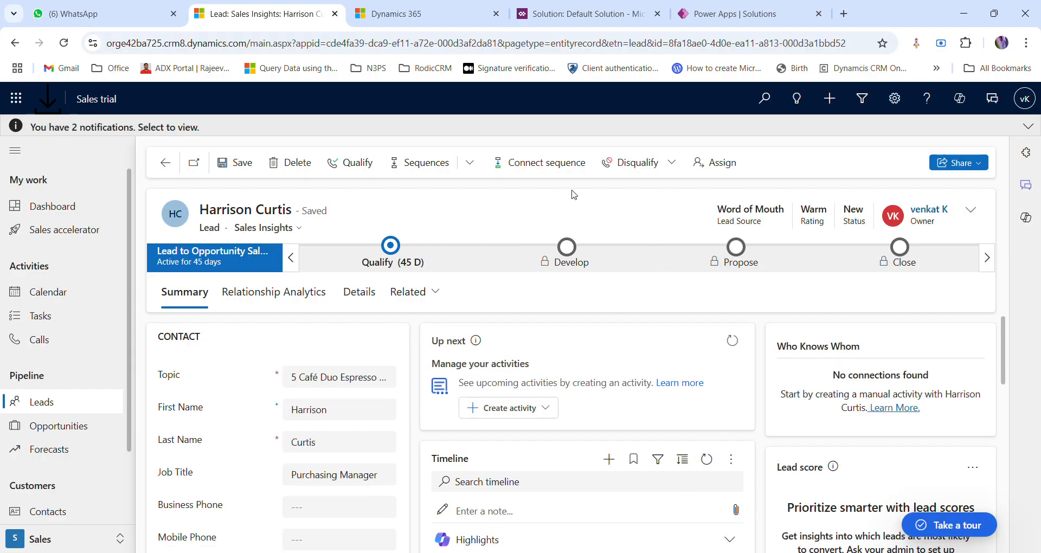
{"action": "scroll", "coordinate": [298, 406], "scroll_direction": "down", "scroll_amount": 3}
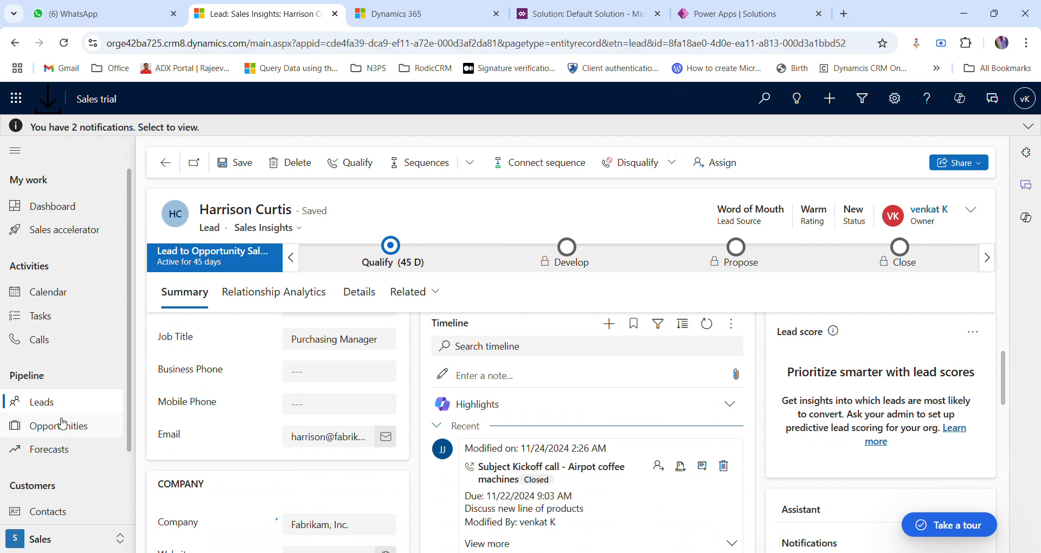
{"action": "left_click", "coordinate": [335, 373]}
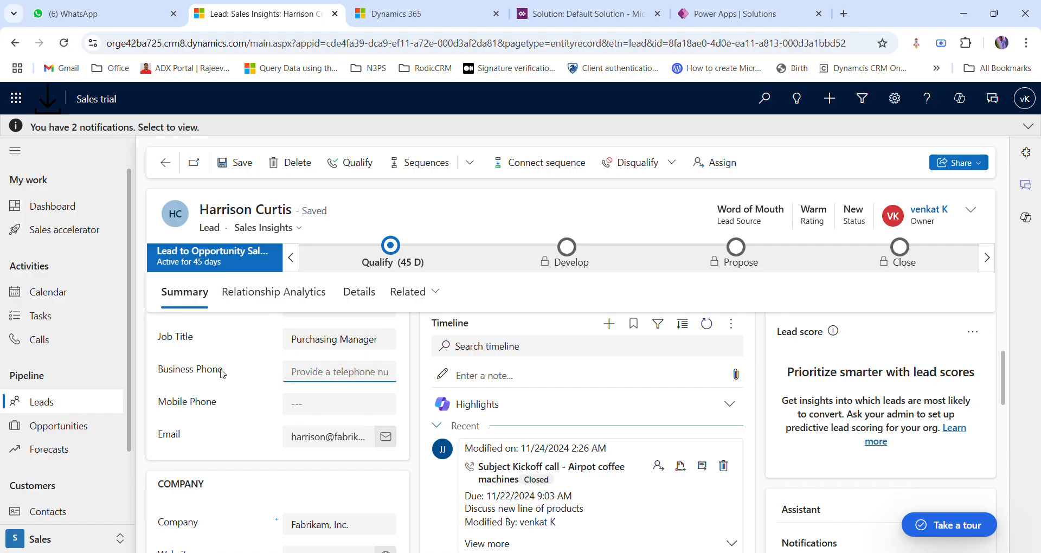
{"action": "left_click_drag", "start_coordinate": [223, 373], "coordinate": [161, 375]}
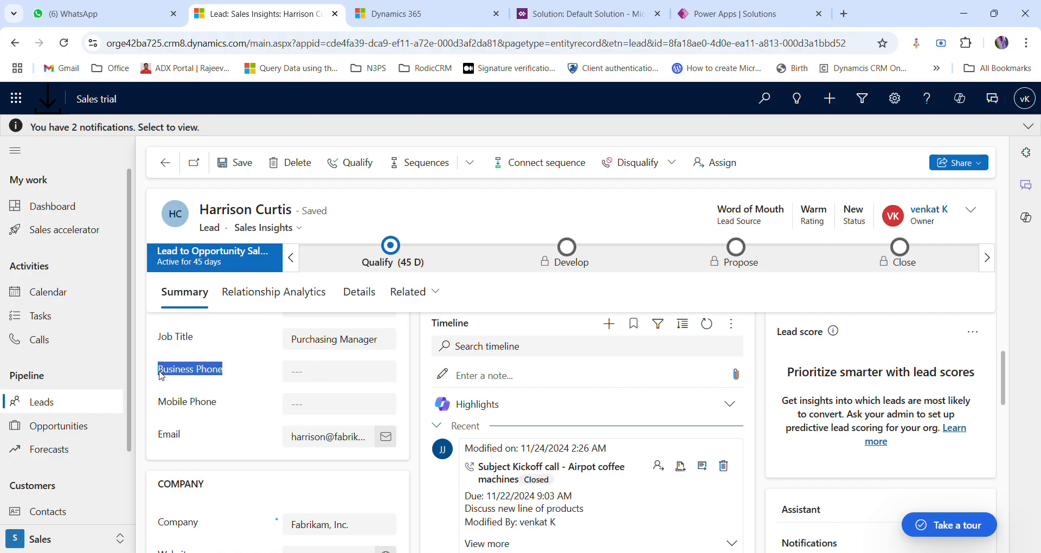
{"action": "left_click", "coordinate": [359, 375]}
{"action": "left_click", "coordinate": [307, 409]}
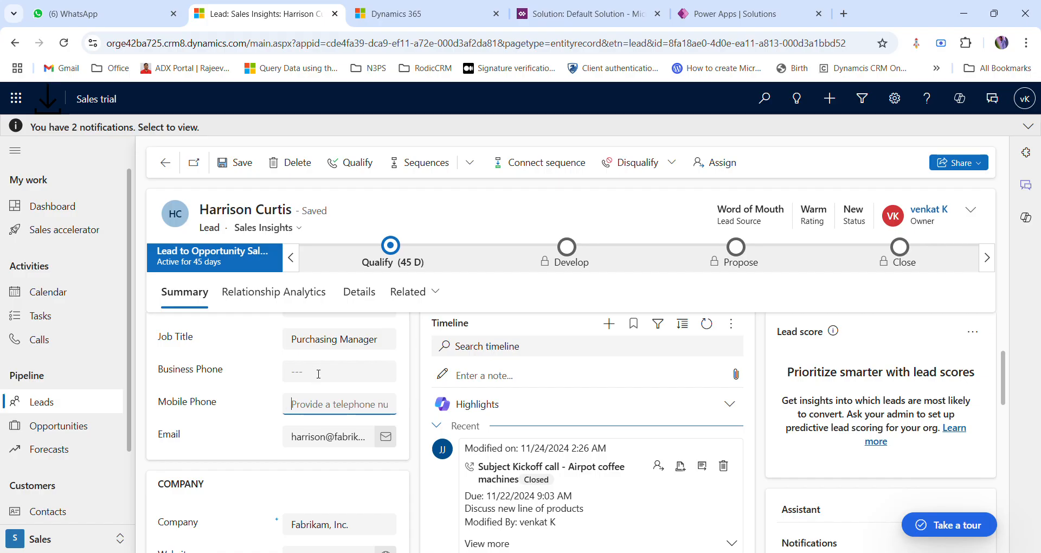
{"action": "left_click_drag", "start_coordinate": [218, 401], "coordinate": [162, 401]}
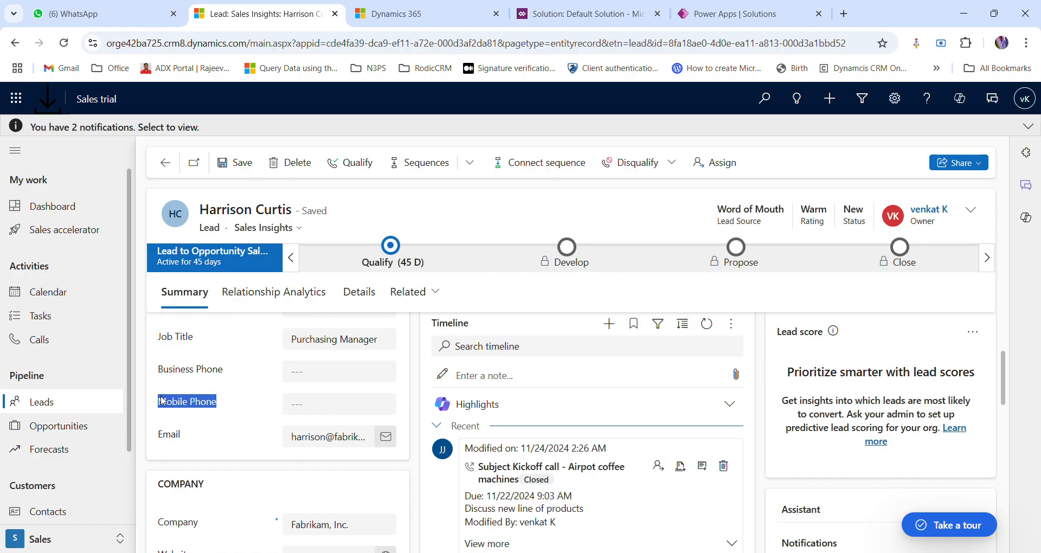
{"action": "left_click", "coordinate": [320, 376]}
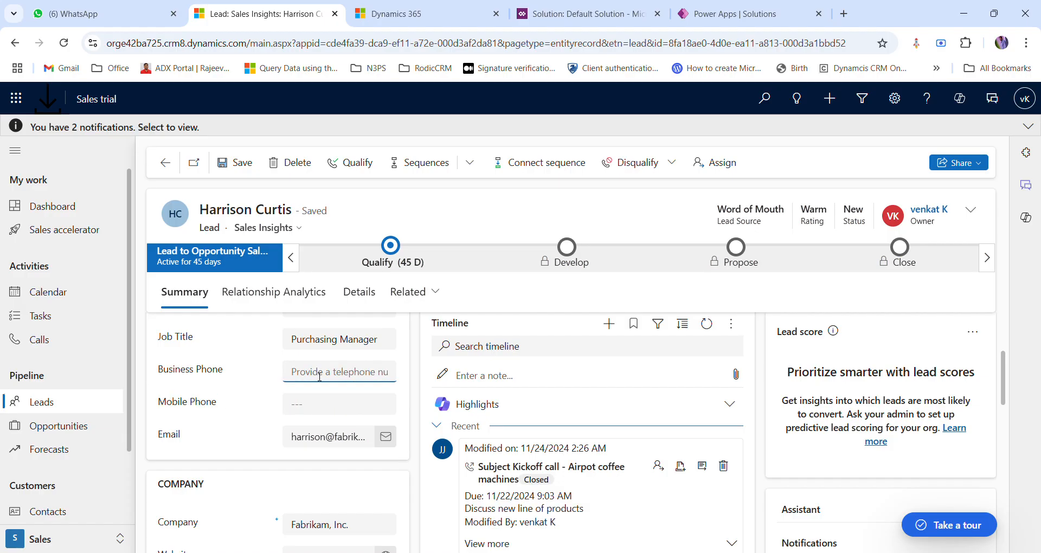
{"action": "left_click", "coordinate": [327, 411]}
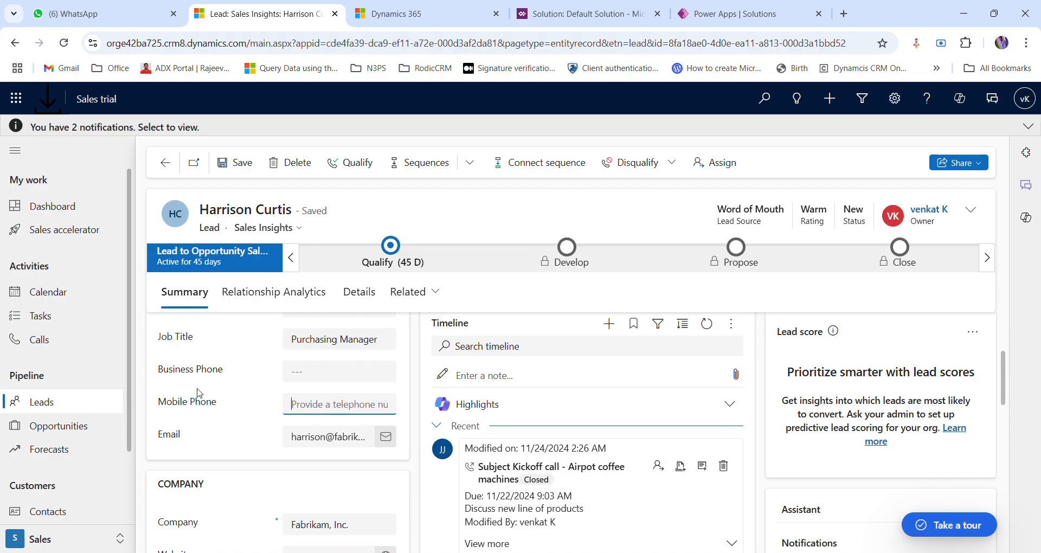
{"action": "left_click_drag", "start_coordinate": [156, 374], "coordinate": [235, 405]}
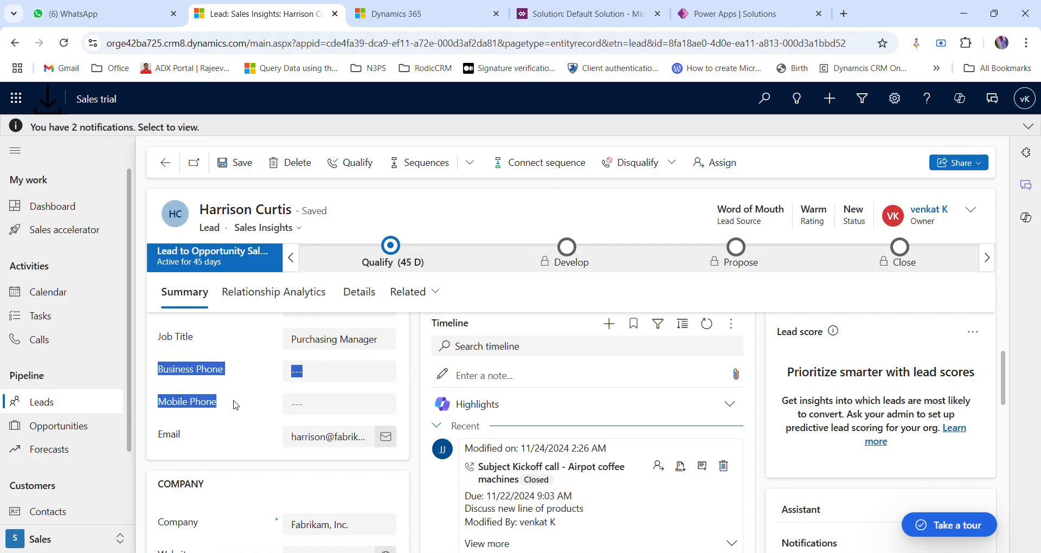
{"action": "left_click", "coordinate": [530, 213]}
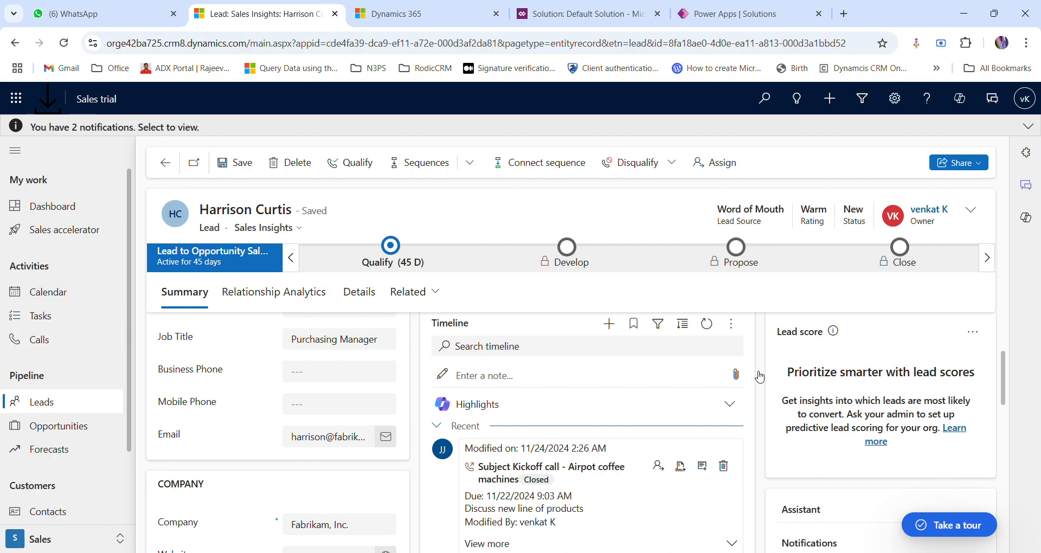
Review the advanced settings entry, the environment's Customizations page and the Default Solution's component list.
{"action": "left_click", "coordinate": [895, 99]}
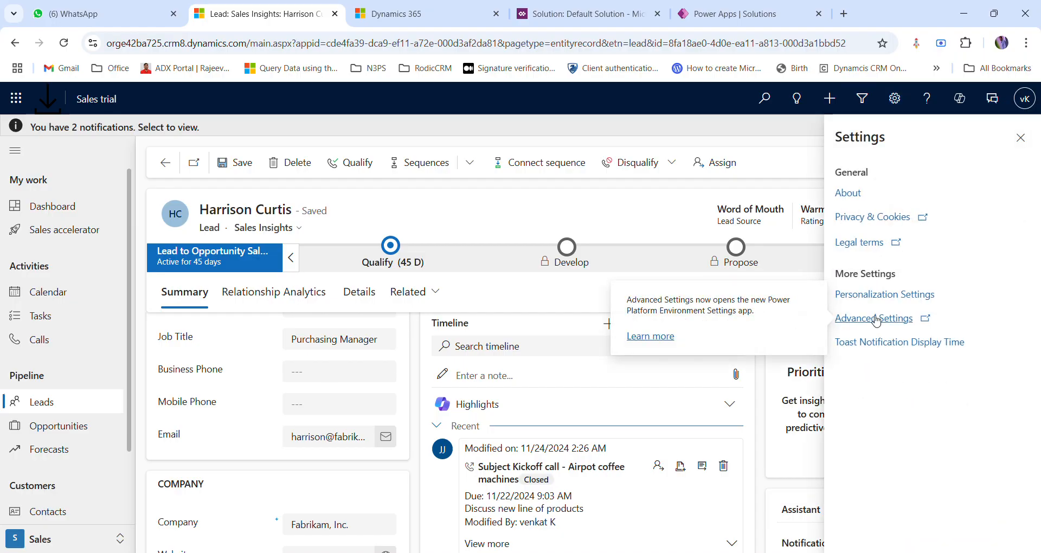
{"action": "left_click", "coordinate": [408, 15]}
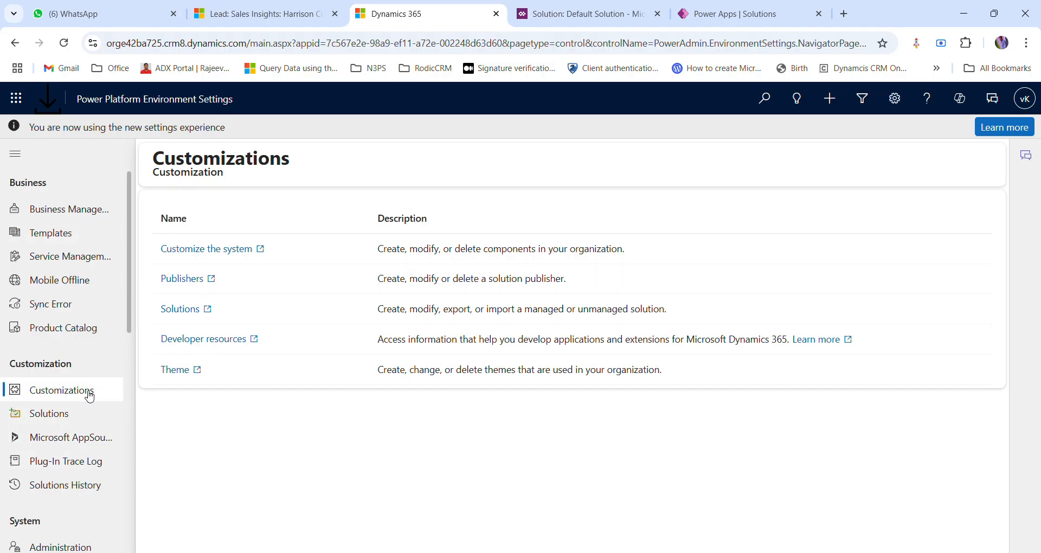
{"action": "left_click", "coordinate": [605, 15]}
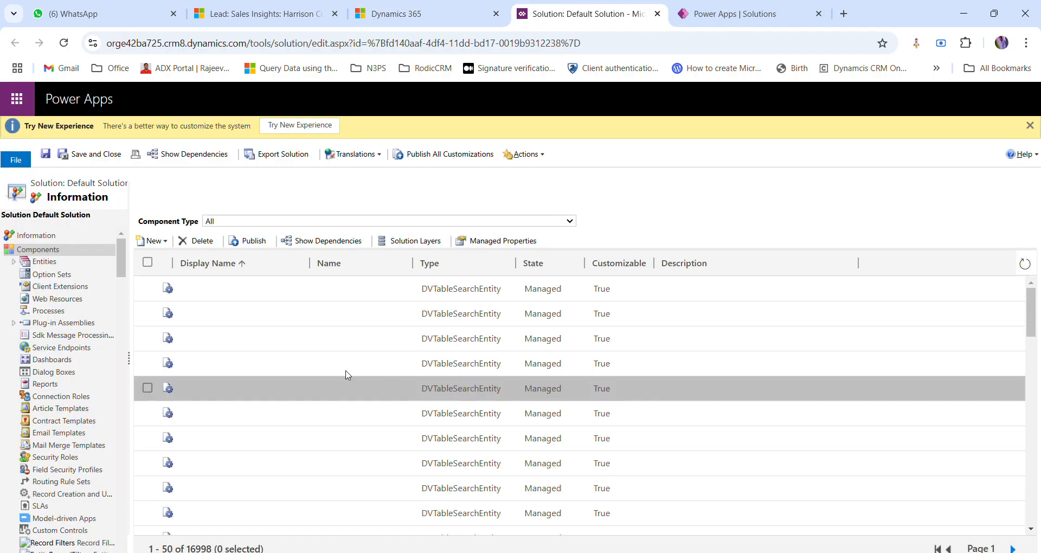
Switch to the Power Apps solutions list and open the CRM Test solution.
{"action": "left_click", "coordinate": [754, 7]}
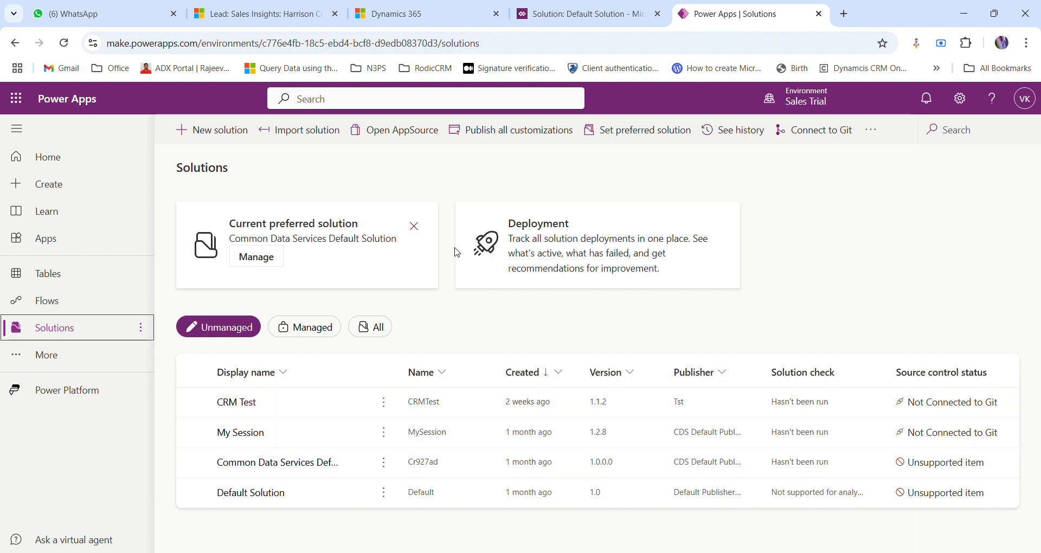
{"action": "left_click", "coordinate": [250, 408]}
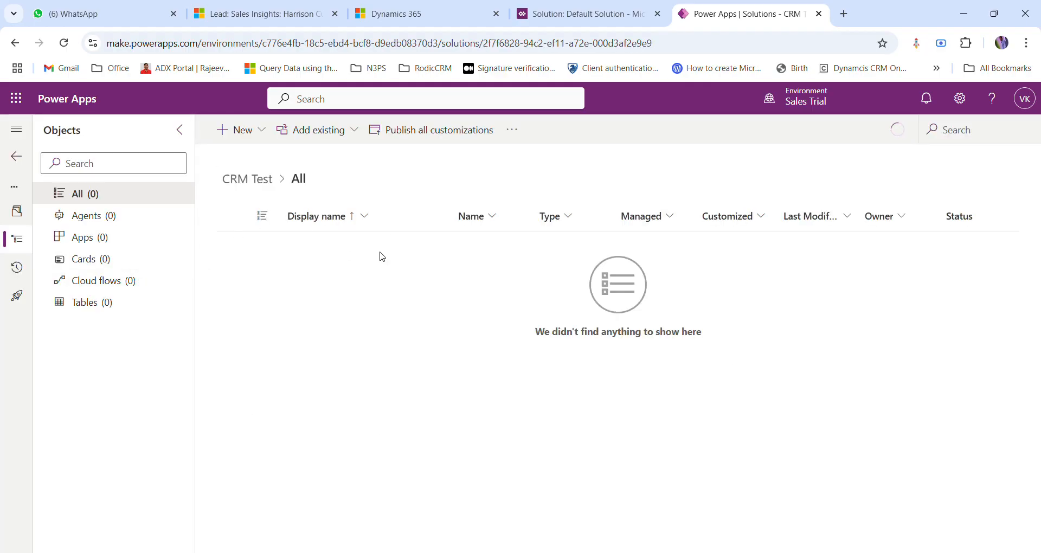
{"action": "left_click", "coordinate": [363, 218]}
{"action": "left_click", "coordinate": [377, 401]}
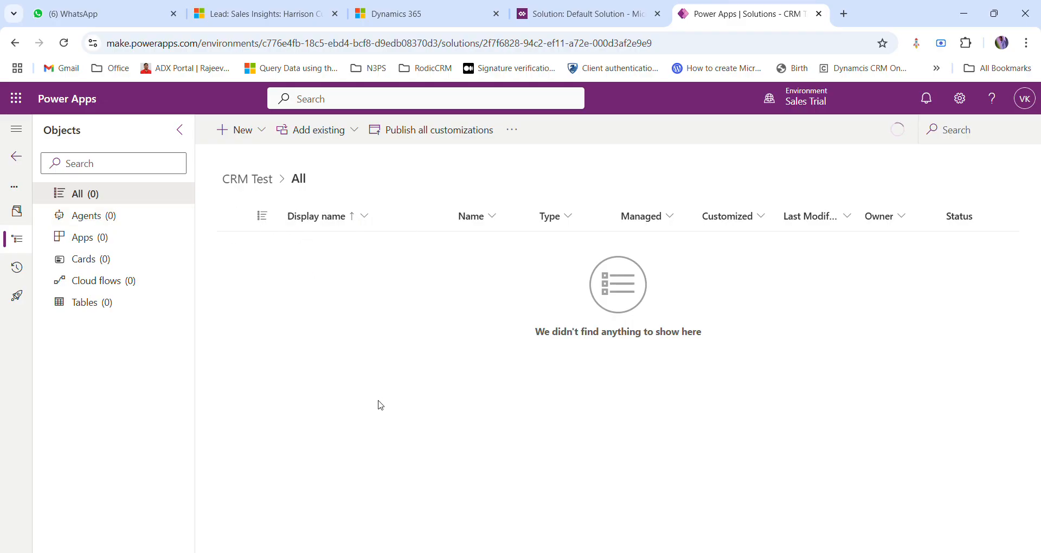
Add the existing Lead table to the CRM Test solution with all objects and table metadata included.
{"action": "left_click", "coordinate": [354, 130]}
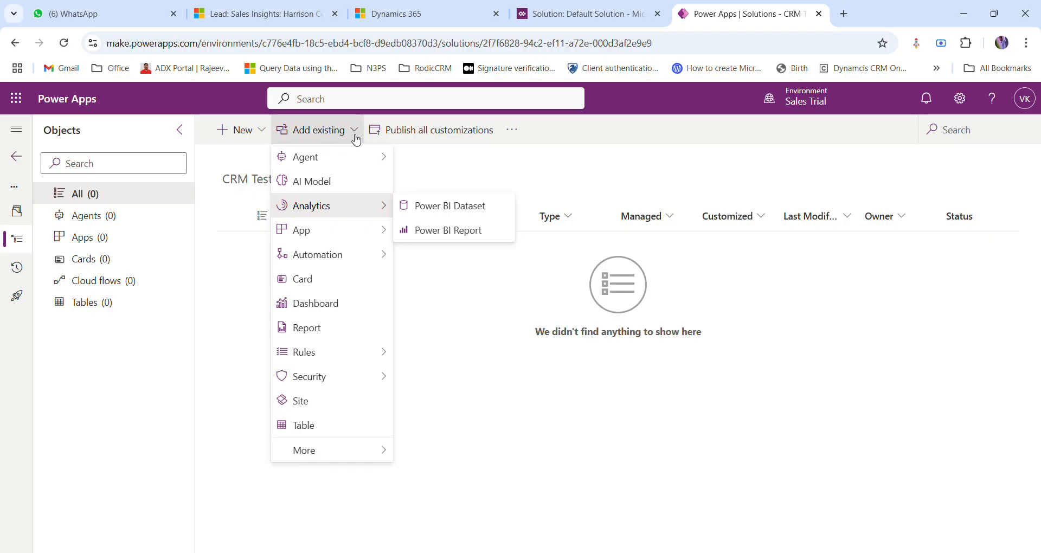
{"action": "left_click", "coordinate": [335, 432]}
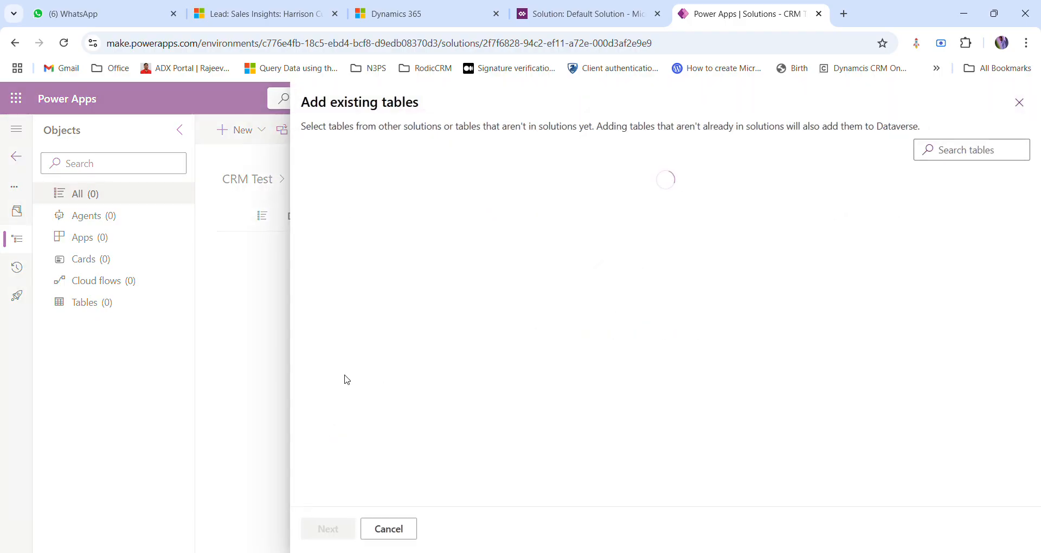
{"action": "left_click", "coordinate": [957, 159]}
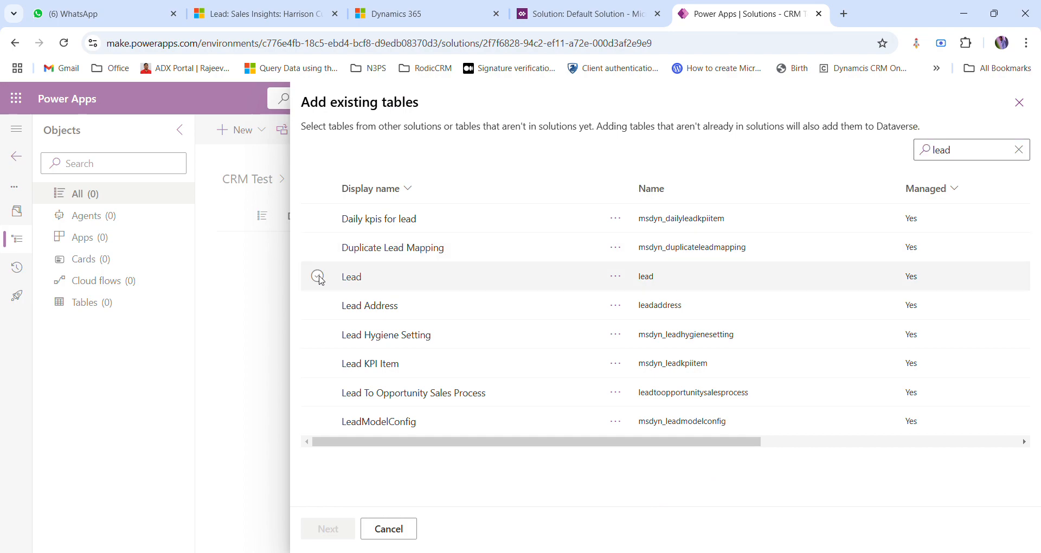
{"action": "left_click", "coordinate": [317, 276]}
{"action": "left_click", "coordinate": [340, 529]}
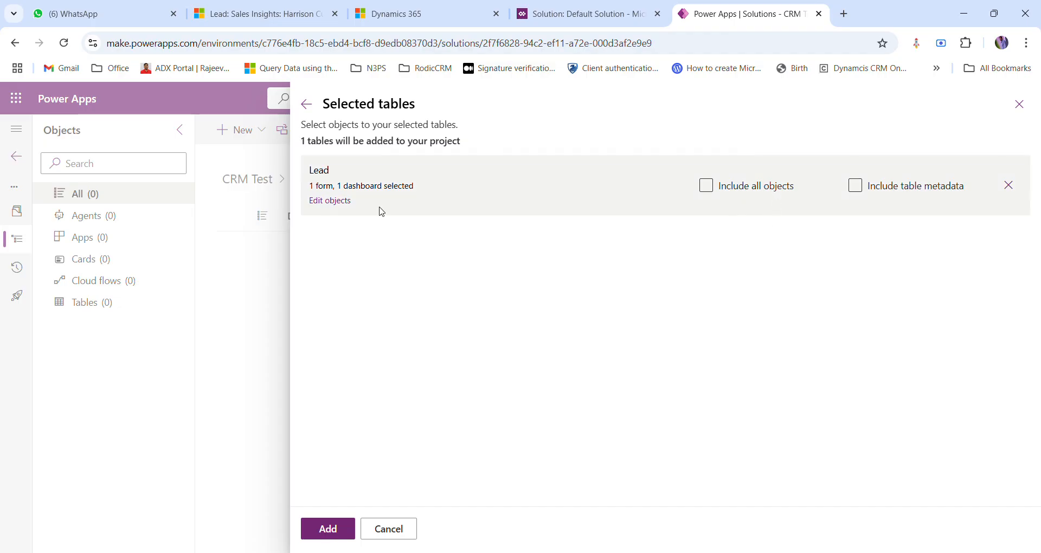
{"action": "left_click", "coordinate": [731, 194]}
{"action": "left_click", "coordinate": [868, 194]}
{"action": "left_click", "coordinate": [865, 189]}
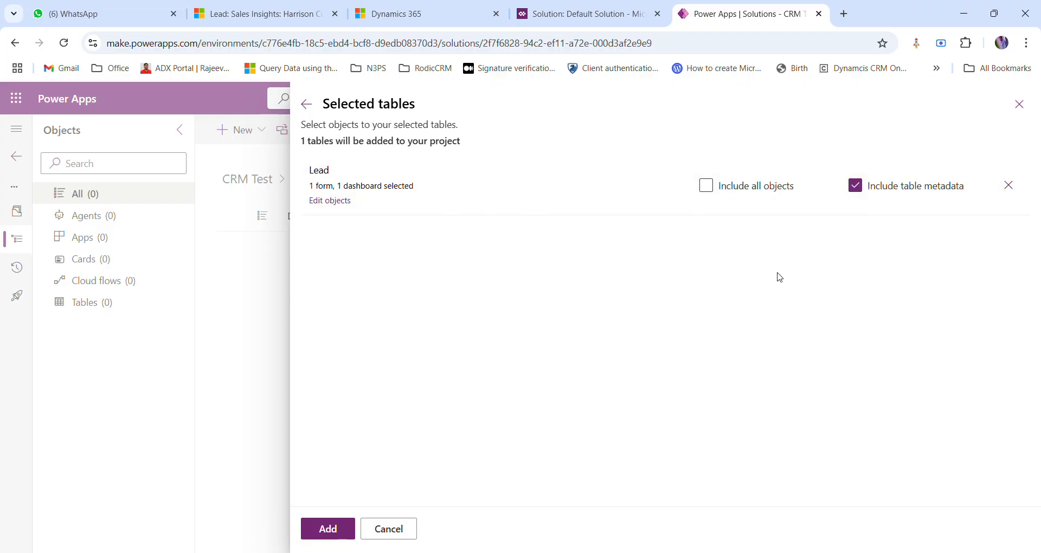
{"action": "left_click", "coordinate": [708, 188]}
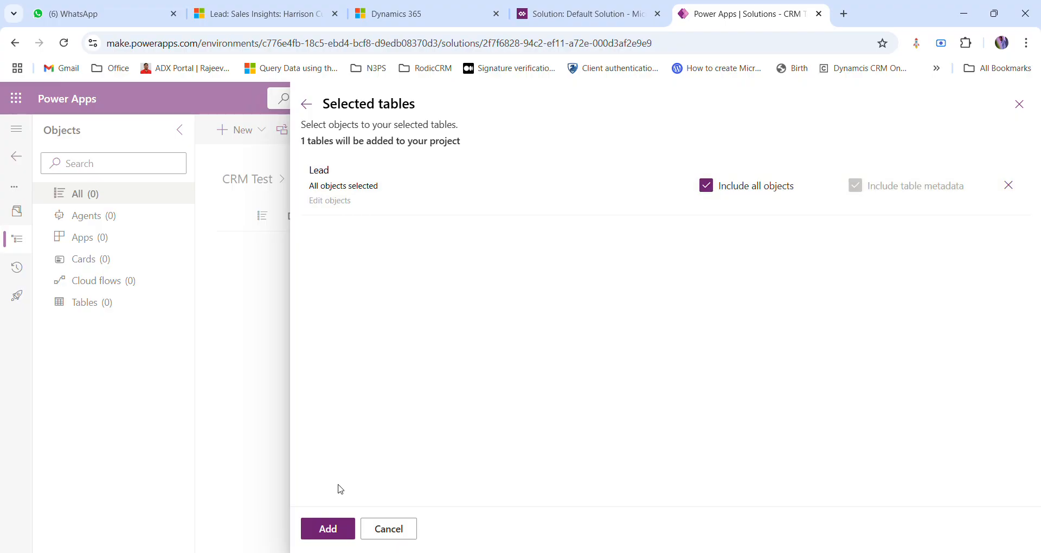
{"action": "left_click", "coordinate": [343, 529]}
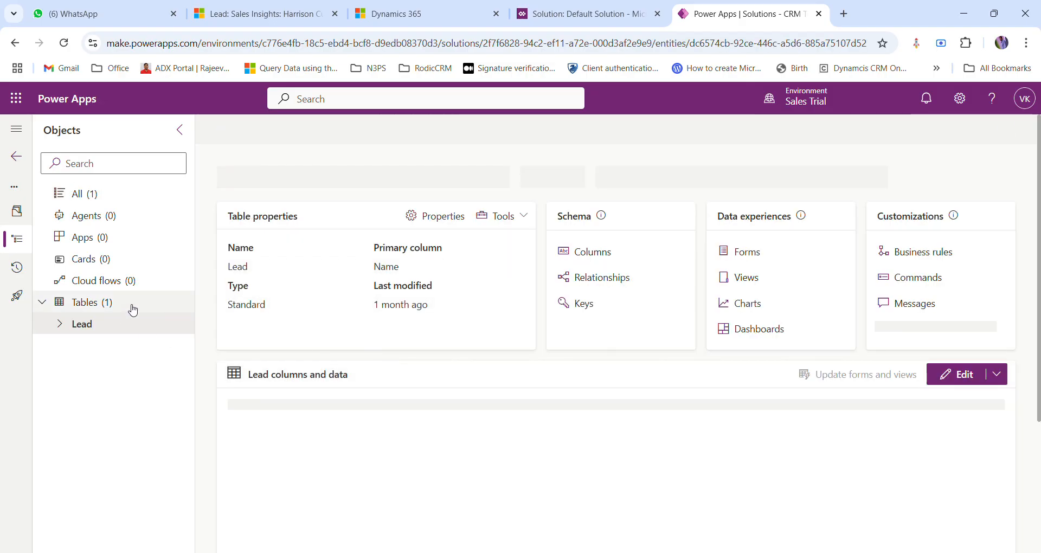
Examine the Lead table's columns, relationships, keys and forms, and return to the table's overview.
{"action": "left_click", "coordinate": [66, 328]}
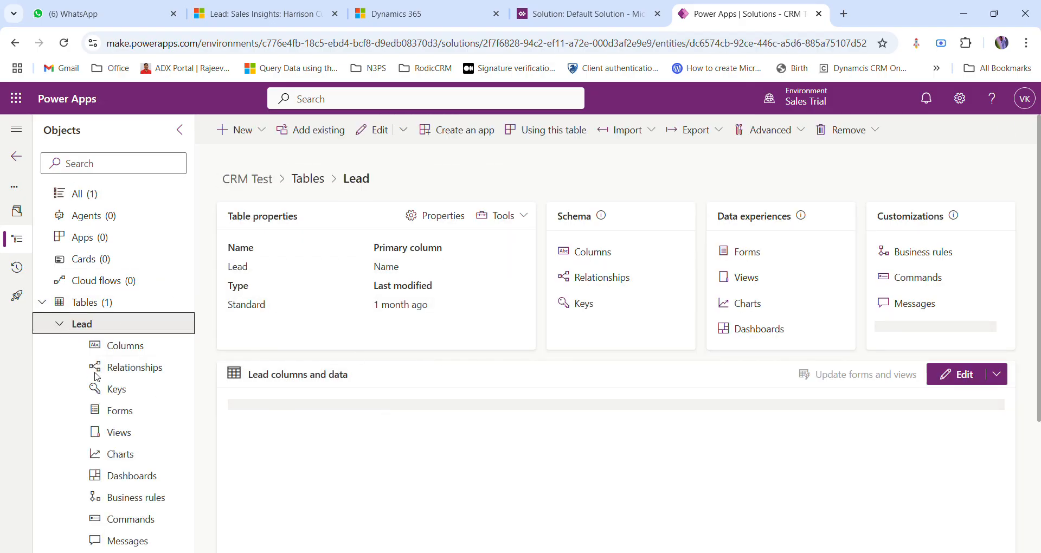
{"action": "left_click", "coordinate": [133, 347]}
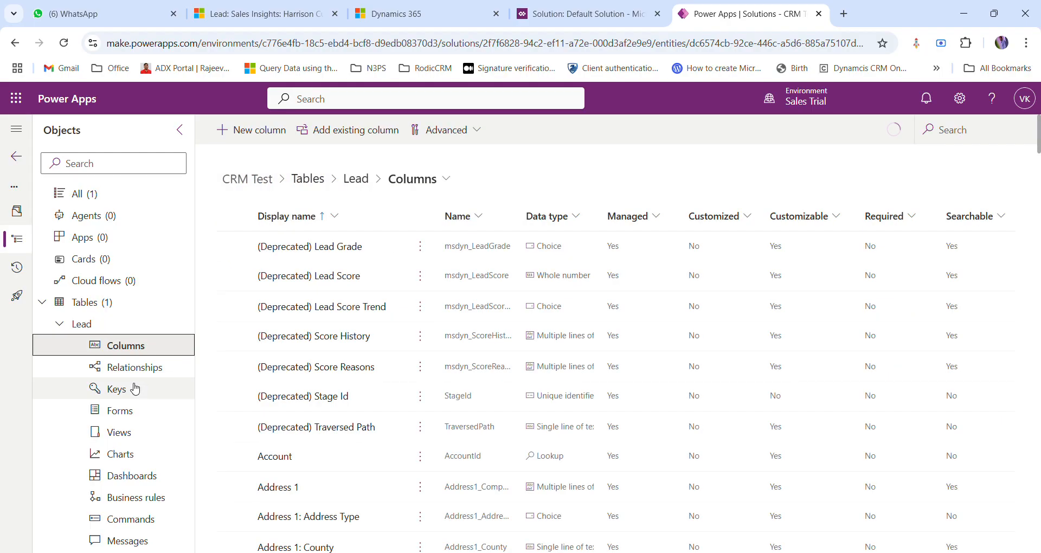
{"action": "left_click", "coordinate": [156, 371]}
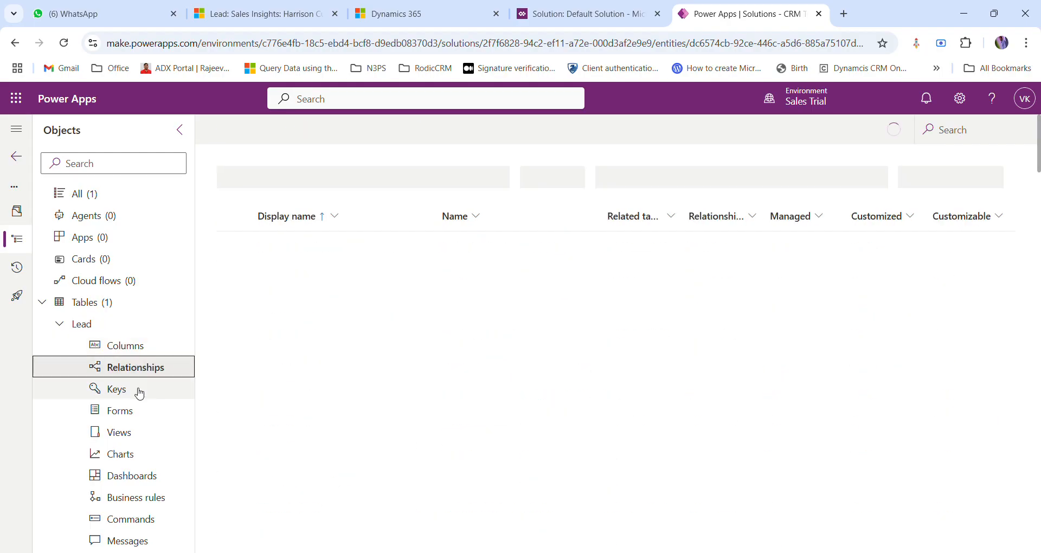
{"action": "left_click", "coordinate": [139, 393]}
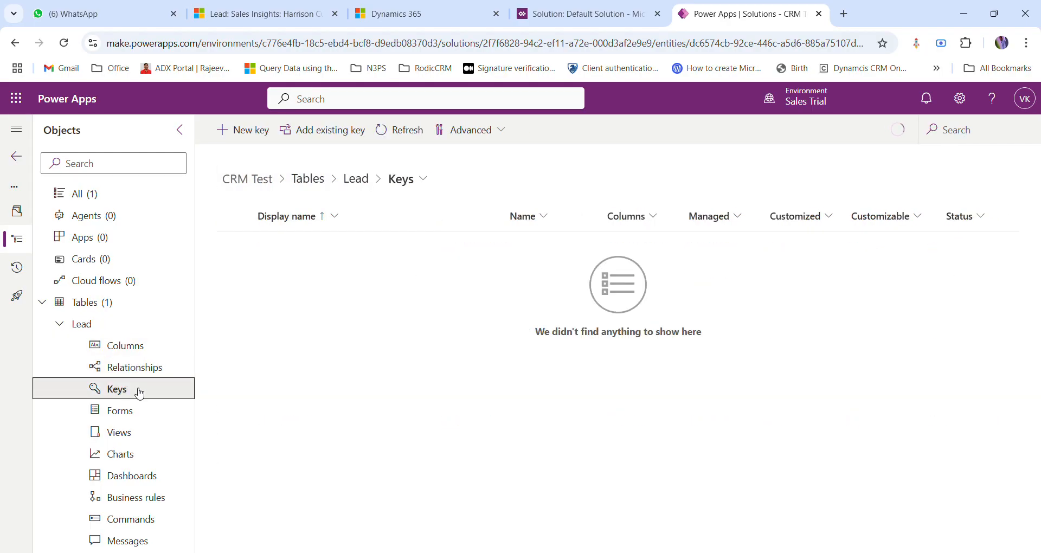
{"action": "left_click", "coordinate": [133, 416]}
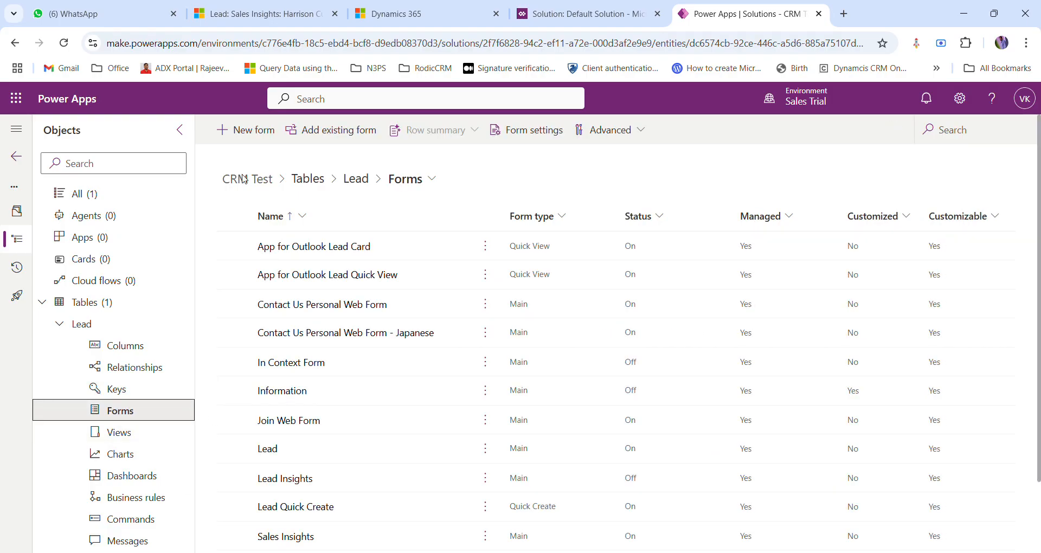
{"action": "scroll", "coordinate": [444, 447], "scroll_direction": "down", "scroll_amount": 2}
{"action": "scroll", "coordinate": [412, 497], "scroll_direction": "up", "scroll_amount": 2}
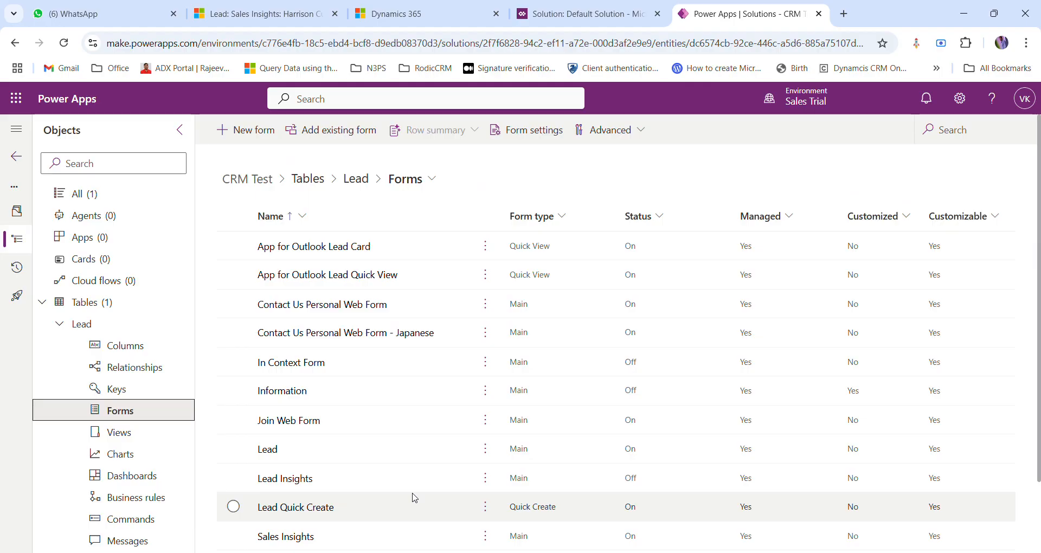
{"action": "left_click", "coordinate": [96, 327]}
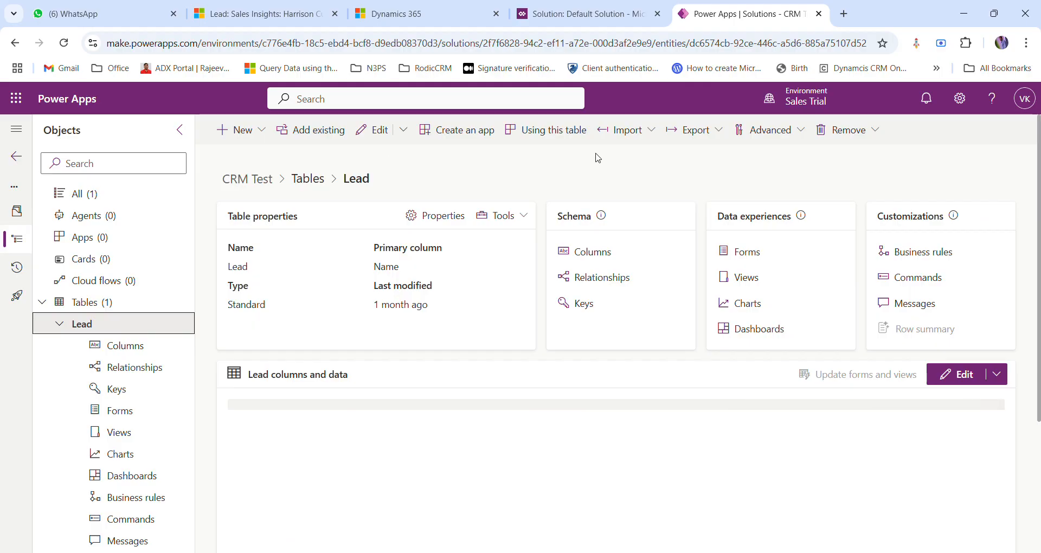
Remove the Lead table from the CRM Test solution through the solution's table list.
{"action": "left_click", "coordinate": [121, 309]}
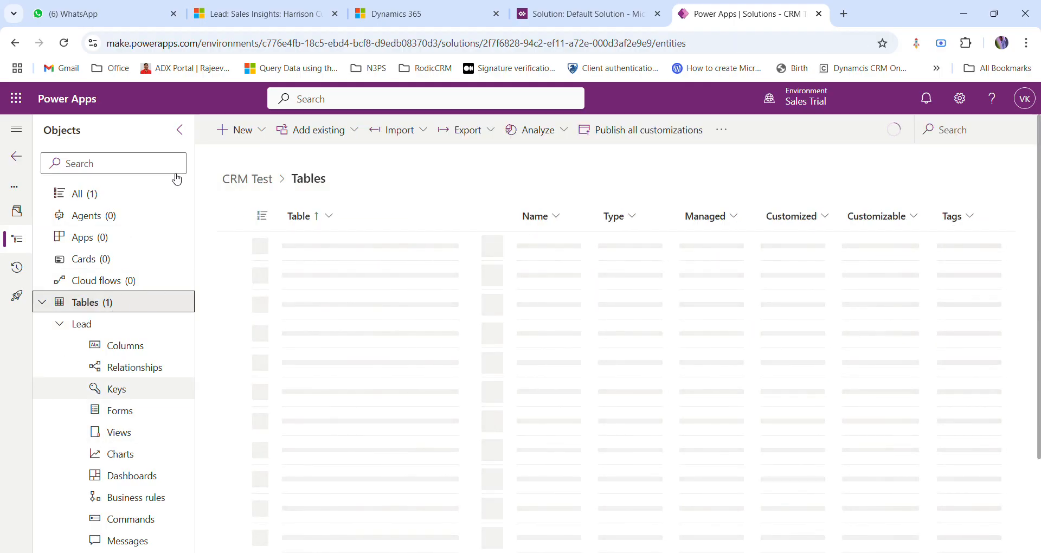
{"action": "left_click", "coordinate": [180, 130]}
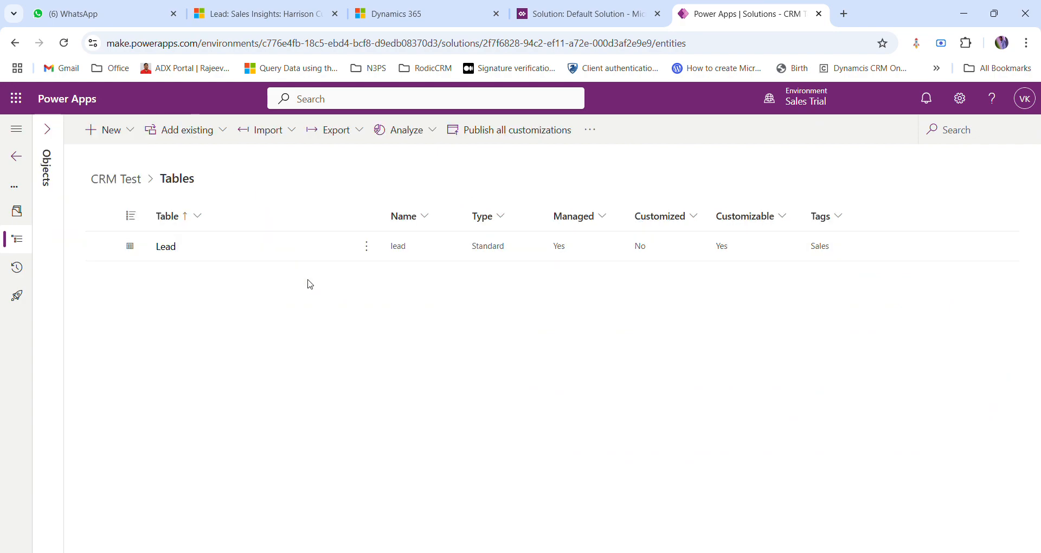
{"action": "left_click", "coordinate": [102, 248]}
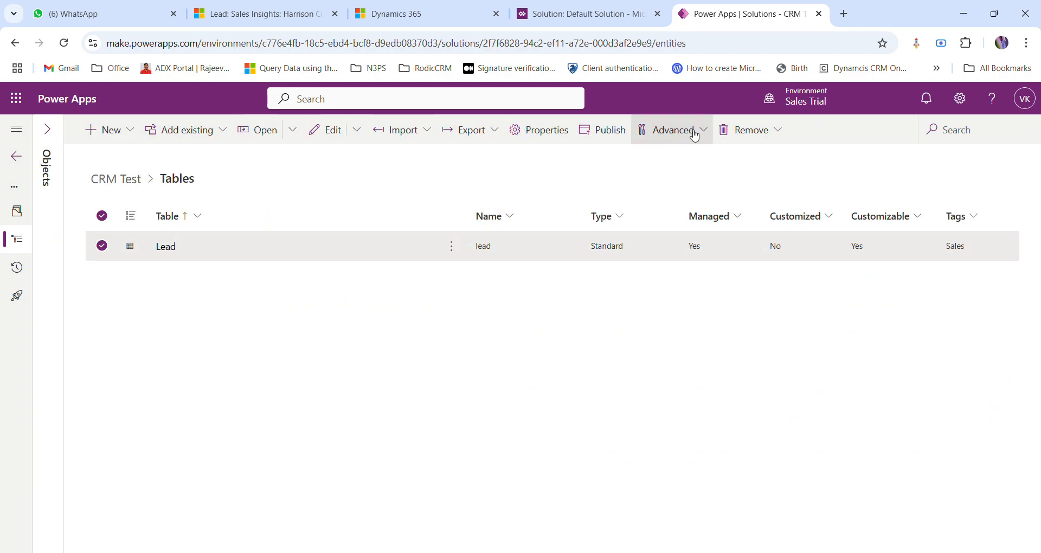
{"action": "left_click", "coordinate": [777, 133]}
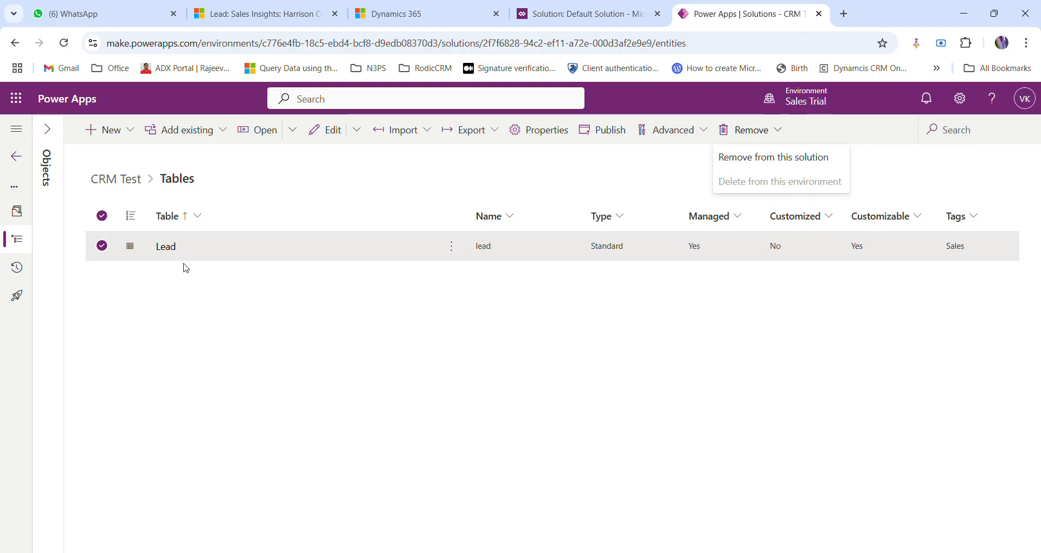
{"action": "left_click", "coordinate": [826, 162]}
{"action": "left_click", "coordinate": [536, 362]}
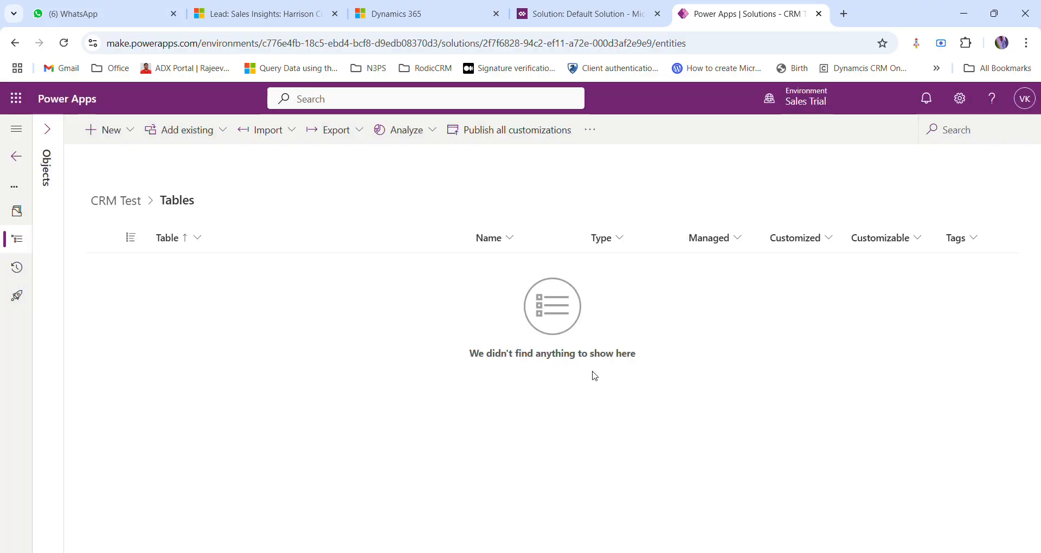
Add the existing Lead table to the CRM Test solution with only its table metadata included.
{"action": "left_click", "coordinate": [223, 130]}
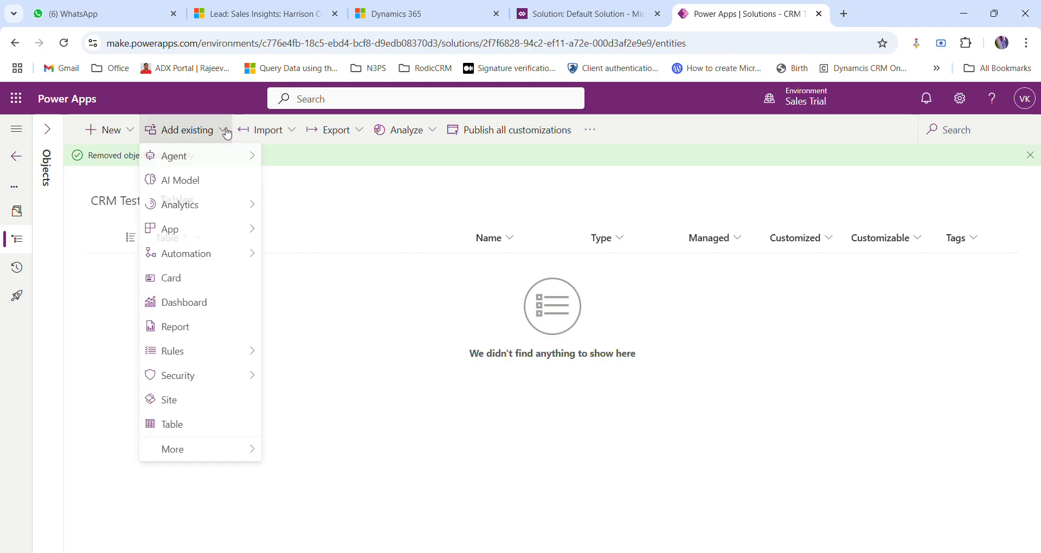
{"action": "mouse_move", "coordinate": [212, 169]}
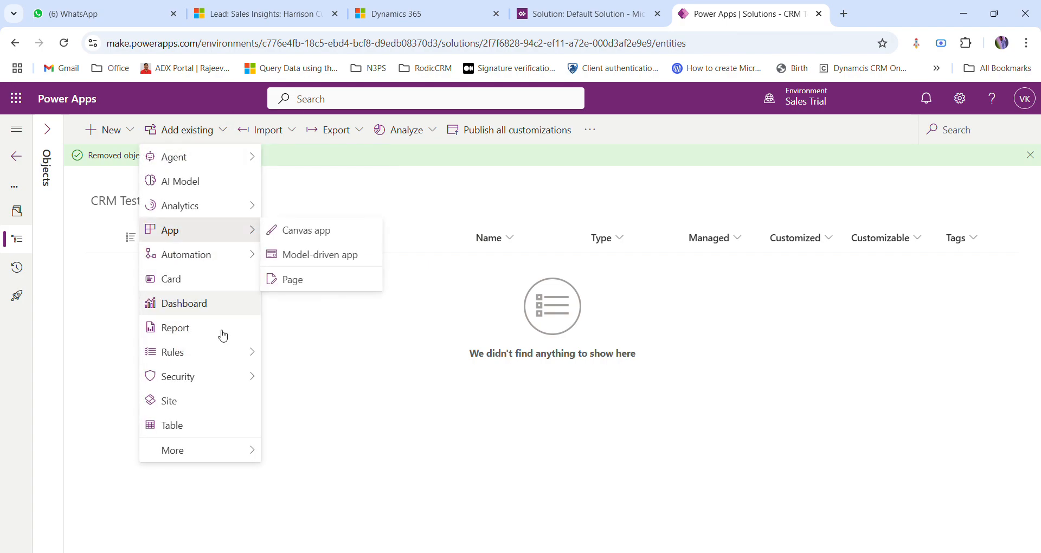
{"action": "left_click", "coordinate": [215, 432]}
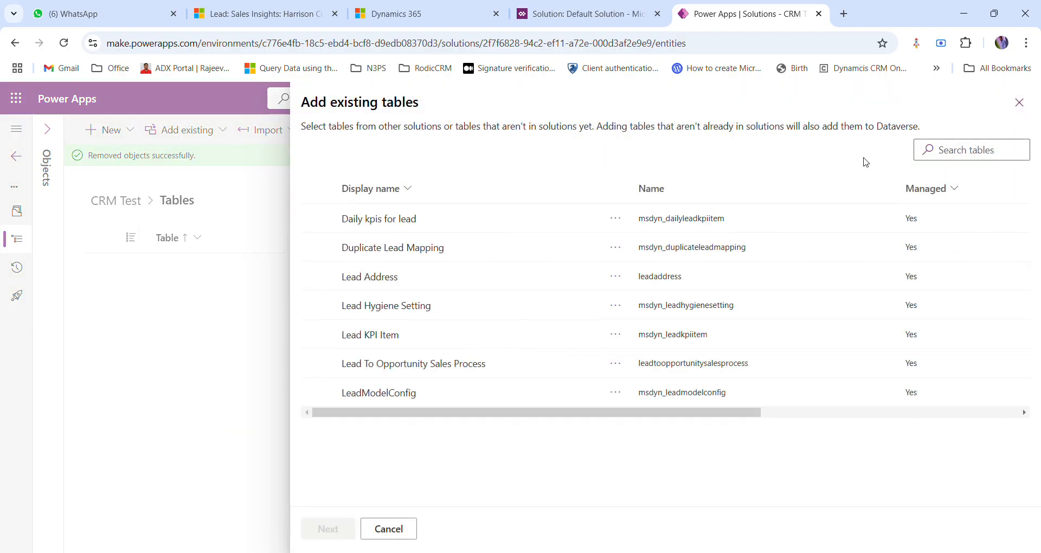
{"action": "left_click", "coordinate": [957, 154]}
{"action": "type", "text": "lead"}
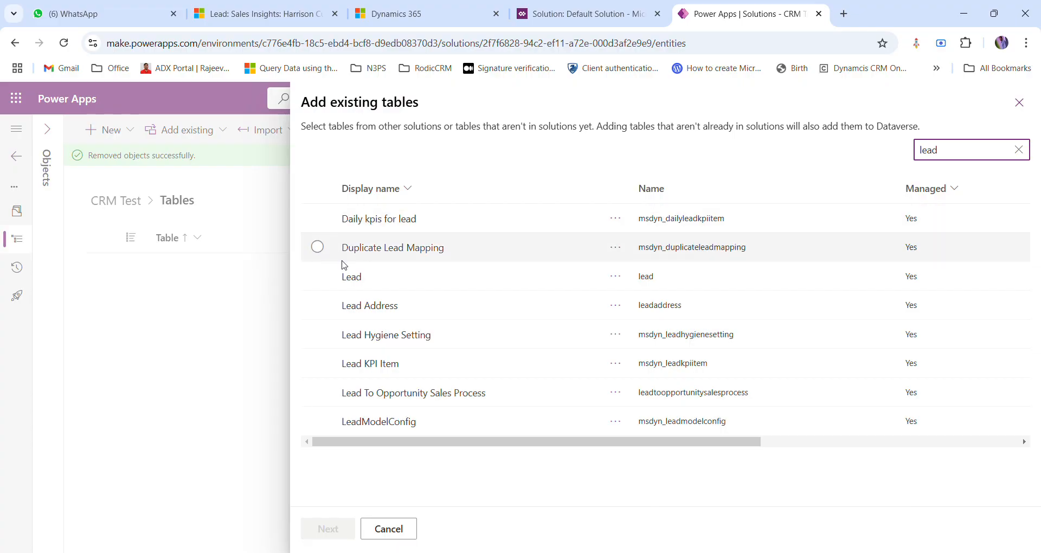
{"action": "left_click", "coordinate": [318, 277]}
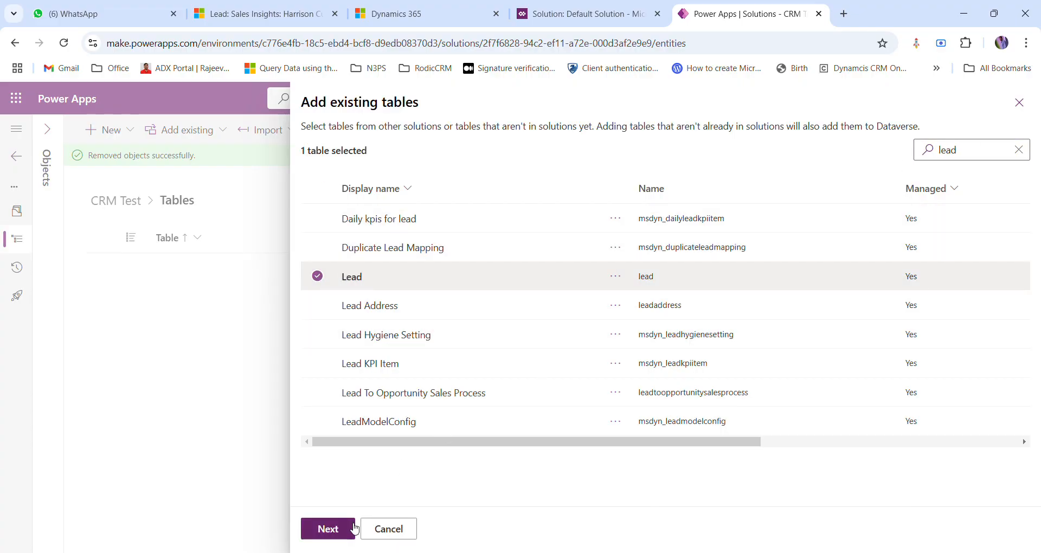
{"action": "left_click", "coordinate": [322, 535]}
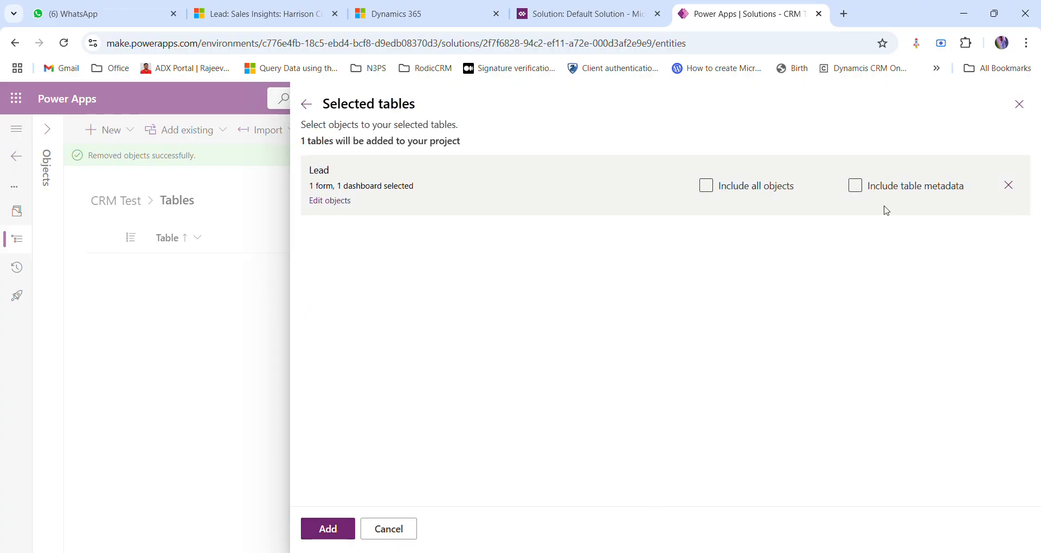
{"action": "left_click", "coordinate": [855, 190]}
{"action": "left_click", "coordinate": [336, 530]}
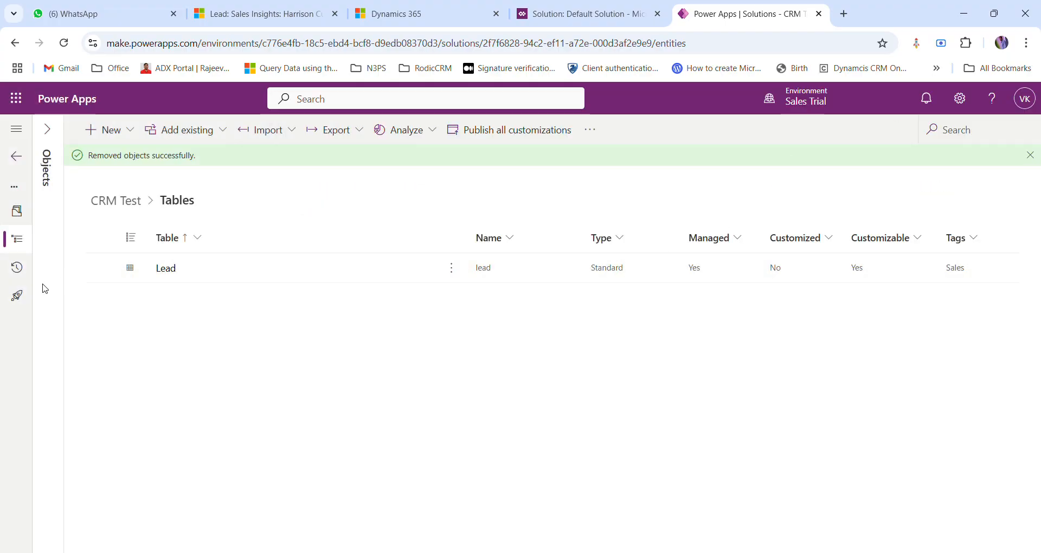
Open the Lead table's forms within the solution and bring up the existing forms available for adding.
{"action": "left_click", "coordinate": [168, 269]}
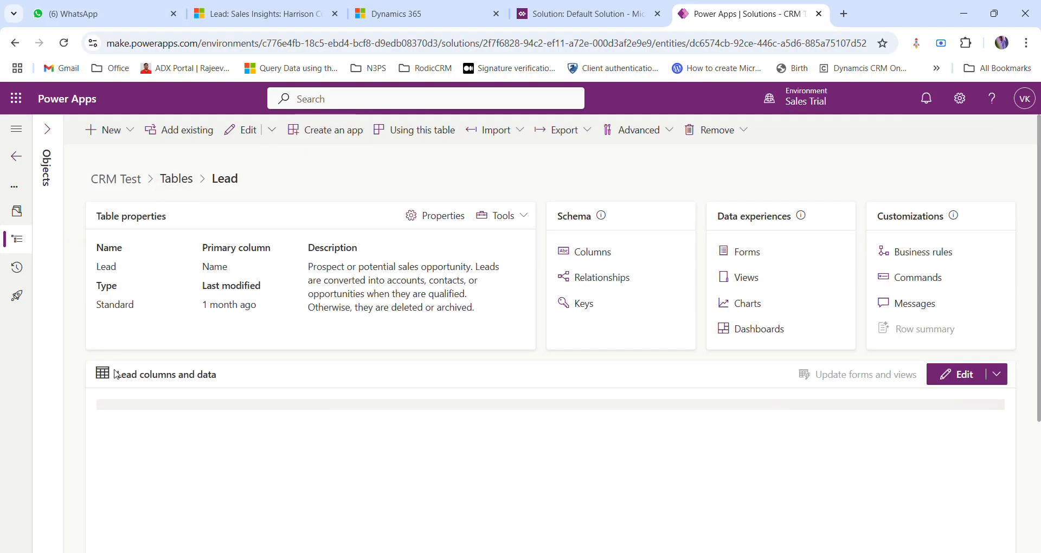
{"action": "left_click", "coordinate": [52, 142]}
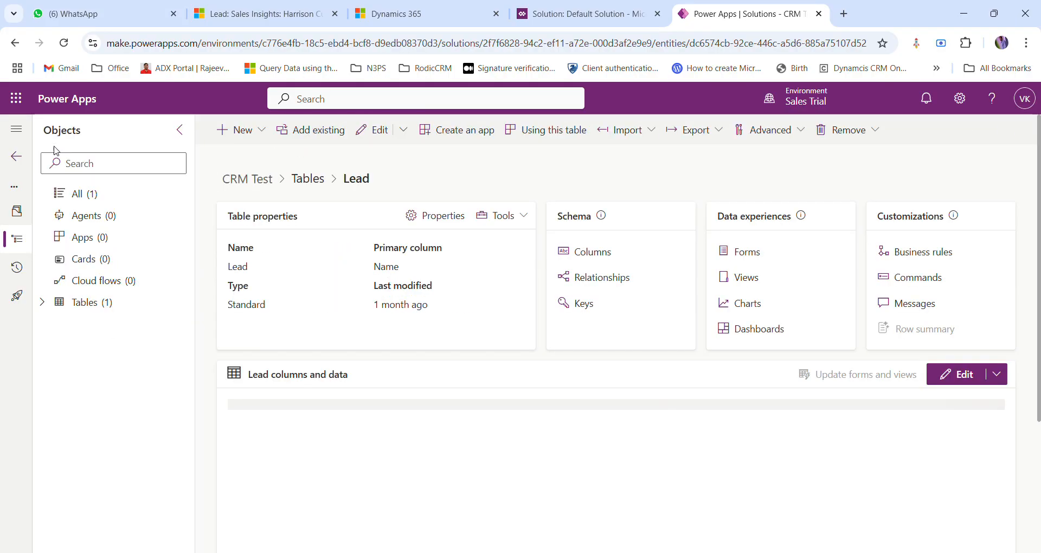
{"action": "left_click", "coordinate": [43, 302]}
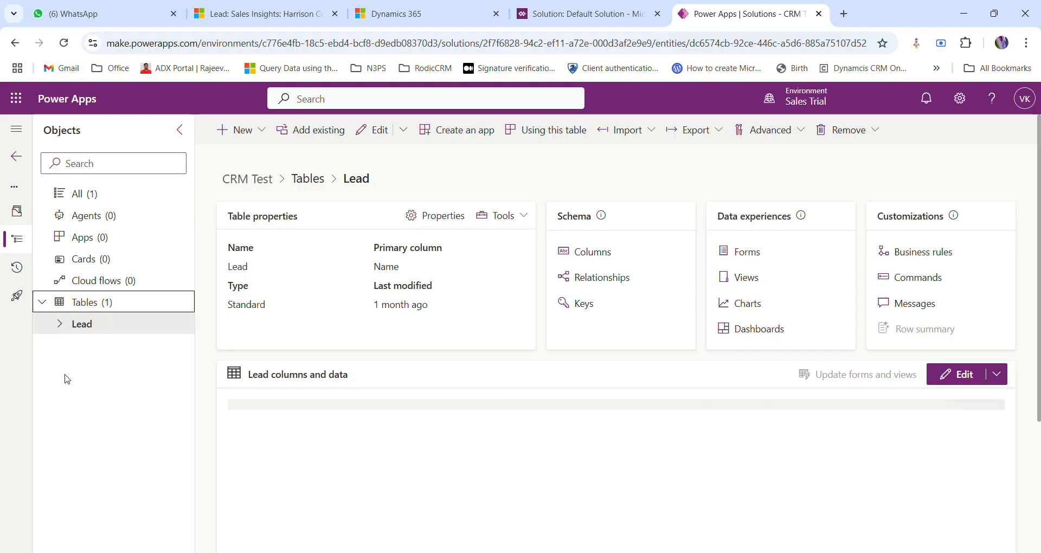
{"action": "left_click", "coordinate": [67, 324]}
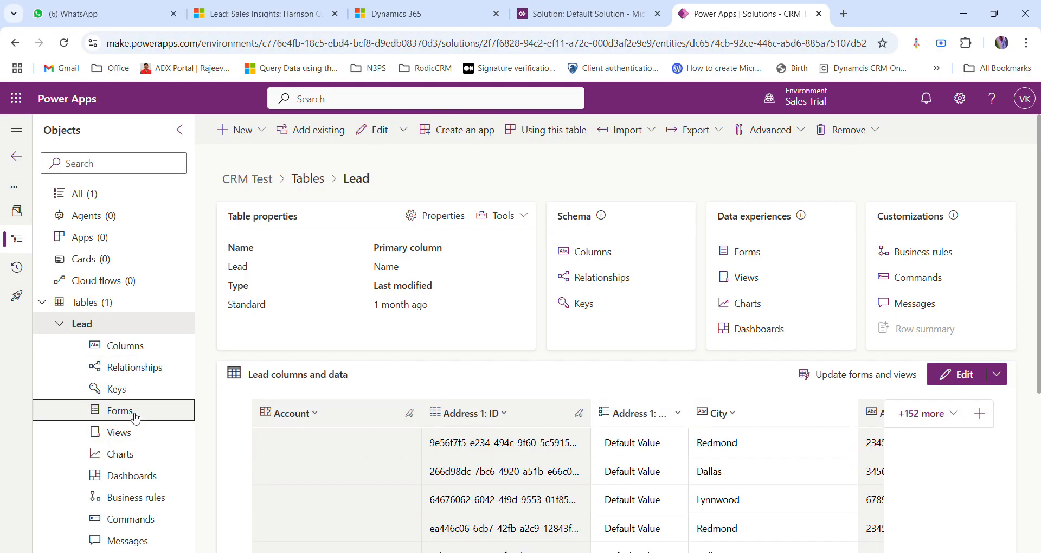
{"action": "left_click", "coordinate": [135, 418]}
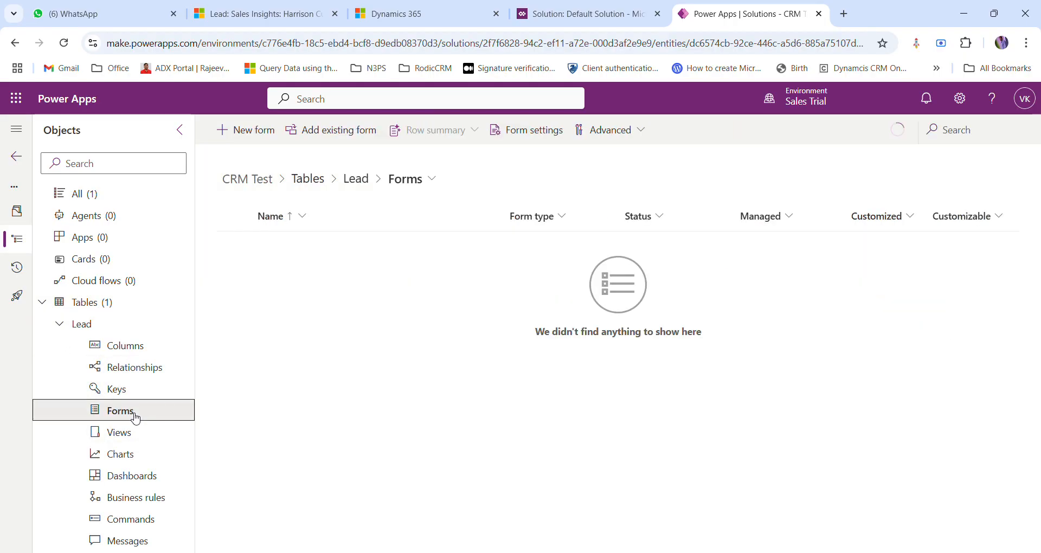
{"action": "left_click", "coordinate": [347, 134]}
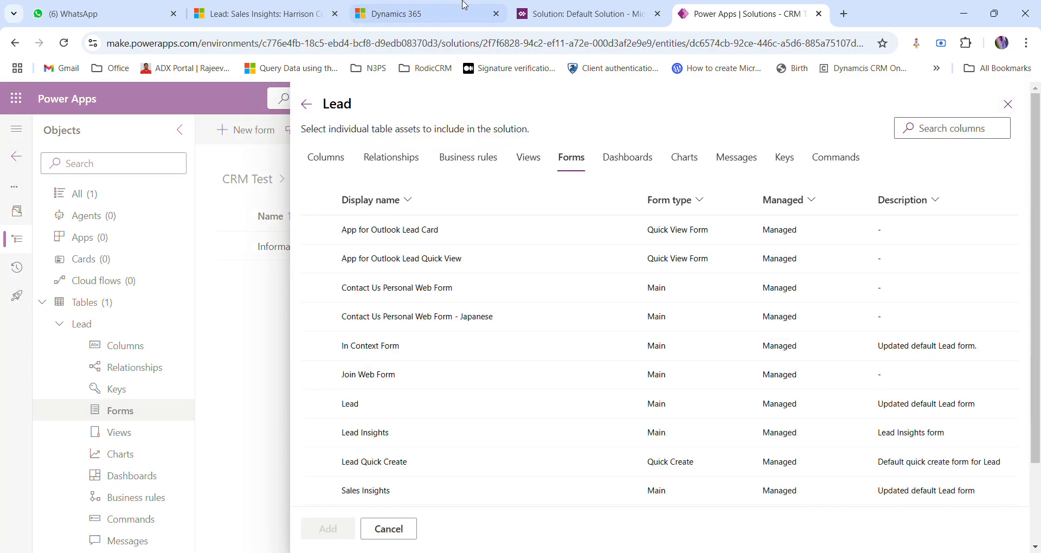
Switch to the open lead record in Dynamics 365 and check which form it uses.
{"action": "left_click", "coordinate": [433, 16]}
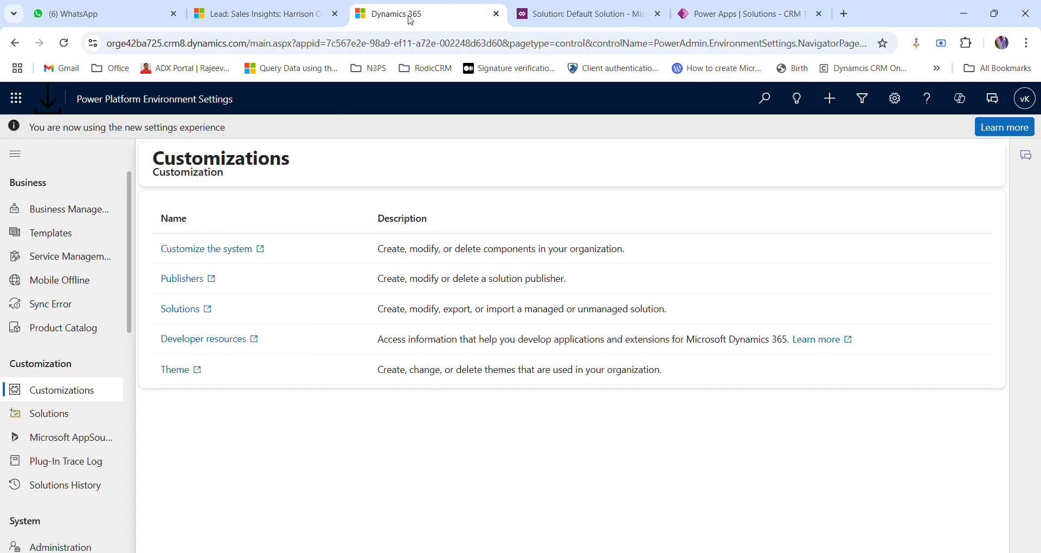
{"action": "left_click", "coordinate": [260, 14]}
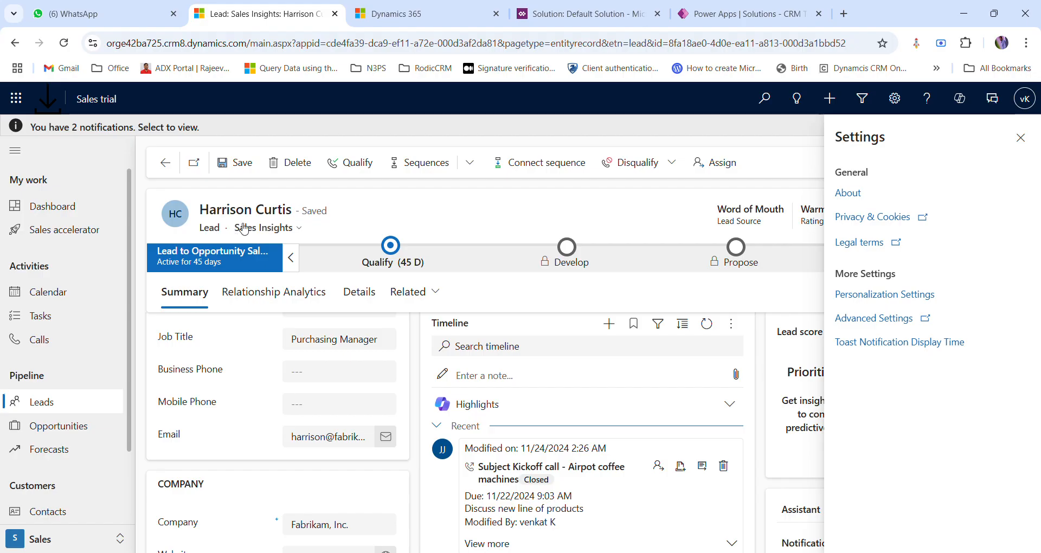
{"action": "key", "text": "Escape"}
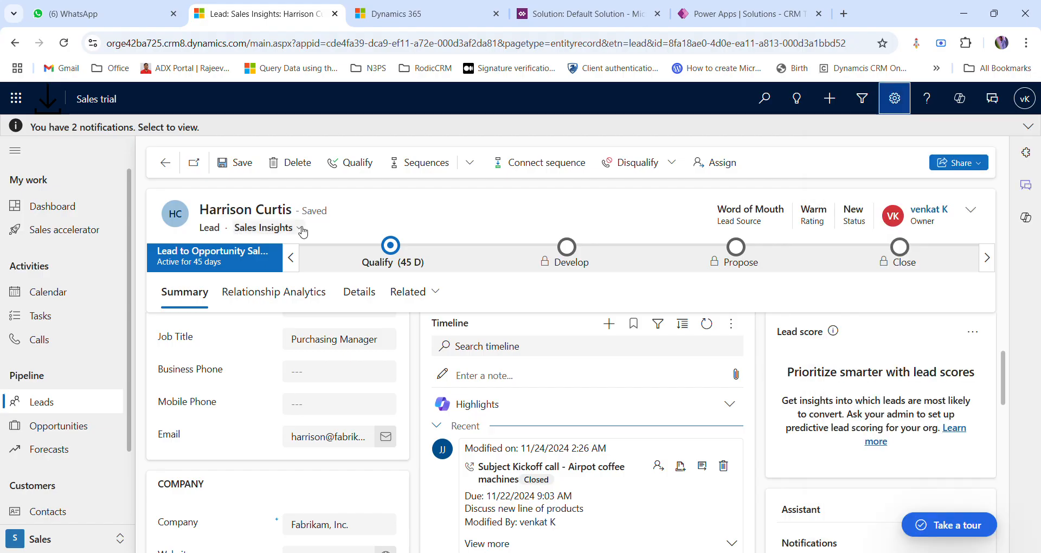
{"action": "left_click", "coordinate": [301, 228]}
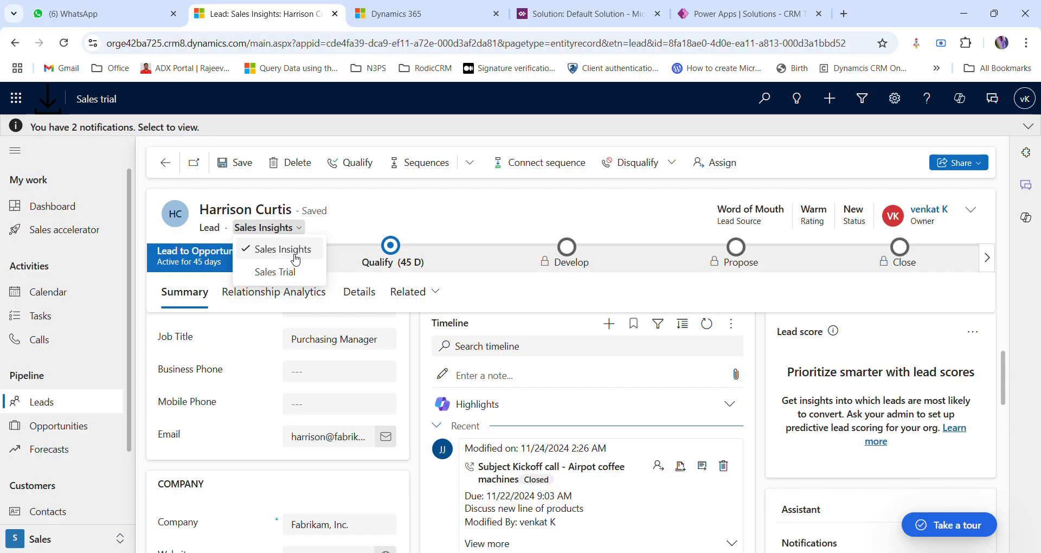
Switch back to the Power Apps solution and add the existing Sales Insights main form to the Lead table.
{"action": "left_click", "coordinate": [745, 14]}
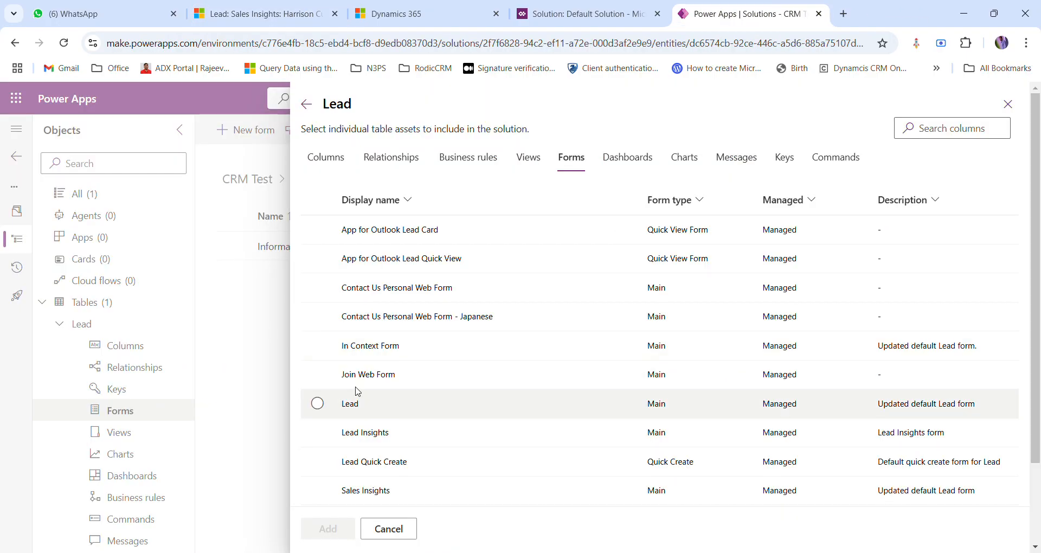
{"action": "scroll", "coordinate": [398, 434], "scroll_direction": "down", "scroll_amount": 2}
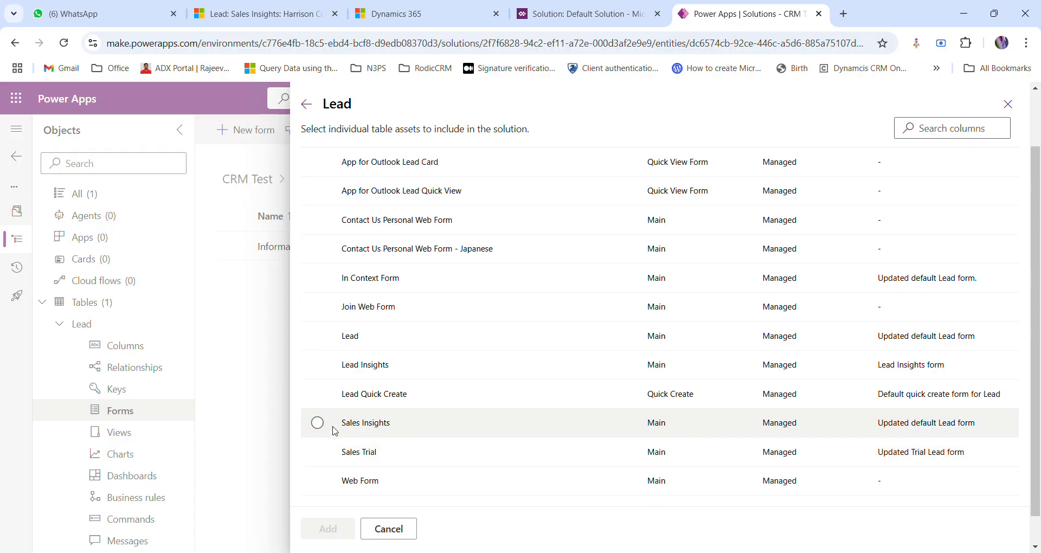
{"action": "left_click", "coordinate": [318, 423]}
{"action": "left_click", "coordinate": [314, 528]}
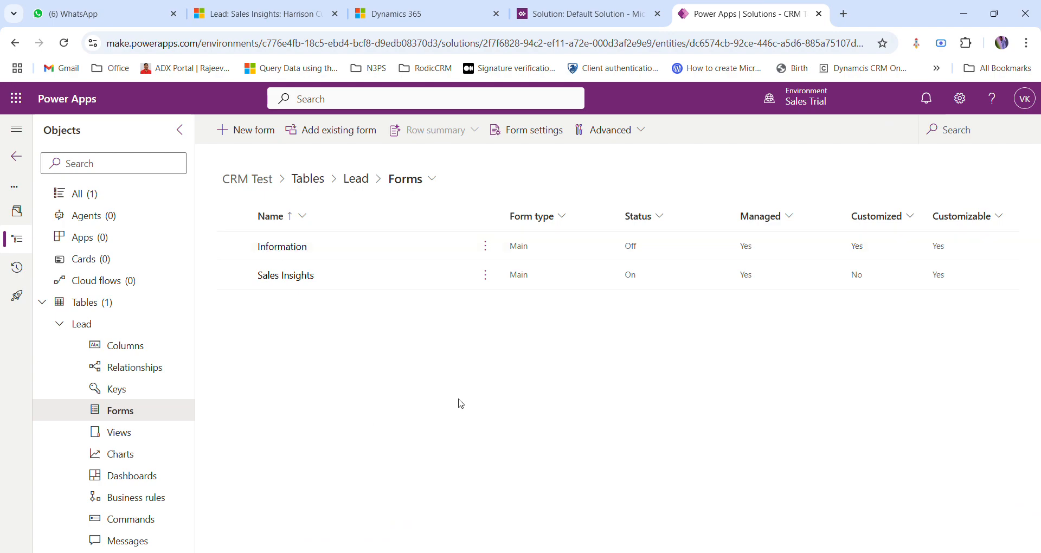
Look over the Lead table's component tree and return through the table list to all objects in the solution.
{"action": "left_click", "coordinate": [61, 328]}
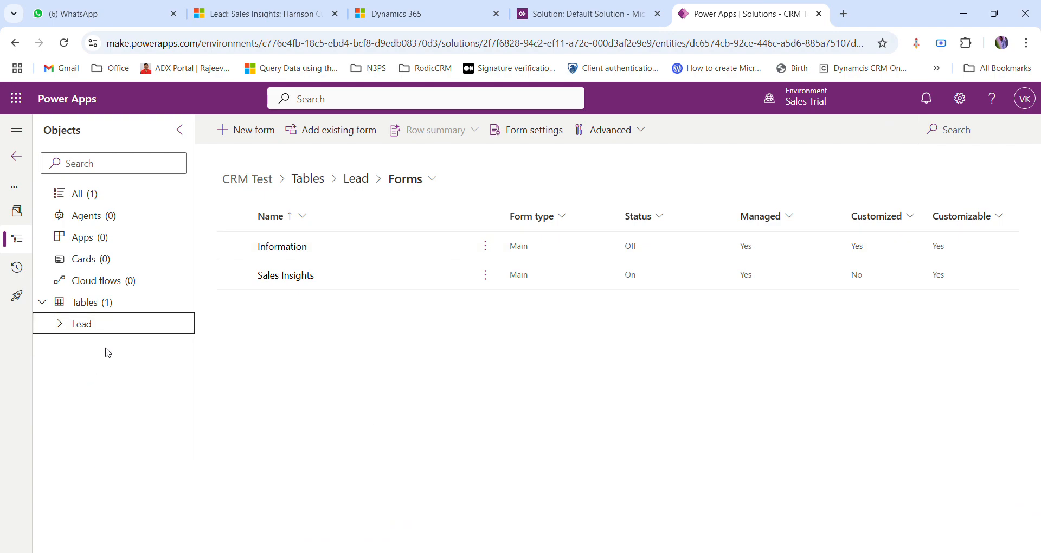
{"action": "left_click", "coordinate": [60, 325]}
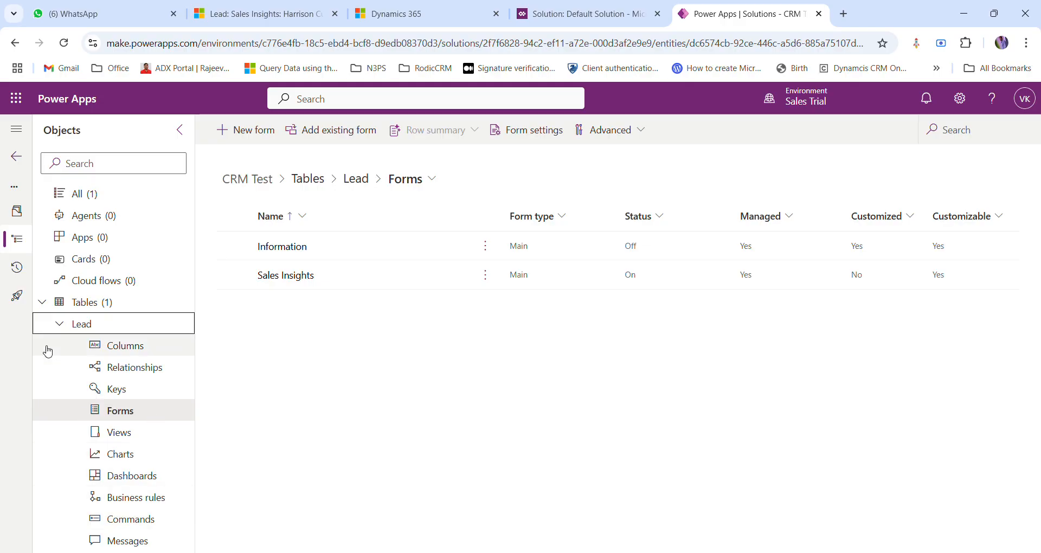
{"action": "left_click", "coordinate": [60, 323]}
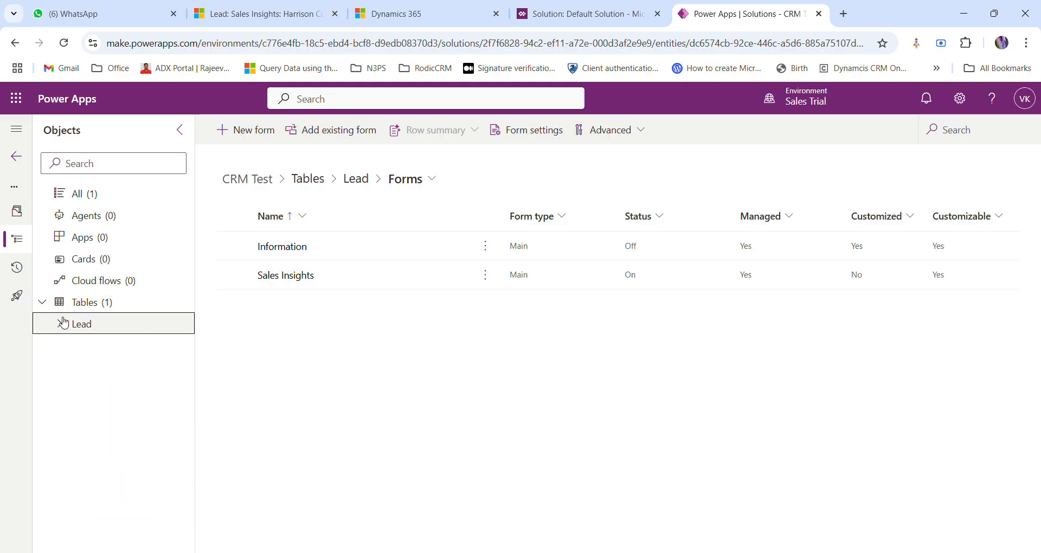
{"action": "left_click", "coordinate": [42, 303]}
{"action": "left_click", "coordinate": [357, 179]}
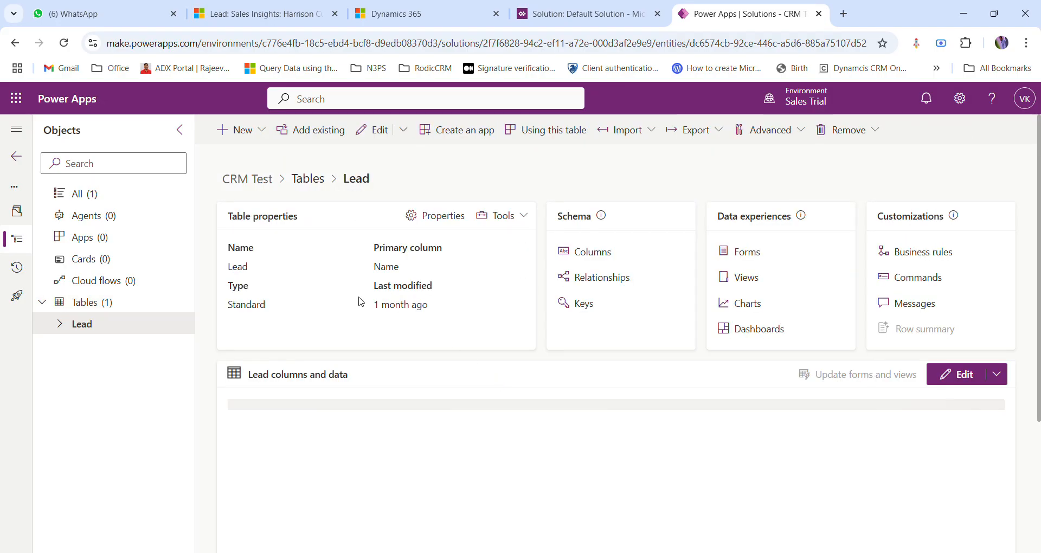
{"action": "left_click", "coordinate": [308, 179]}
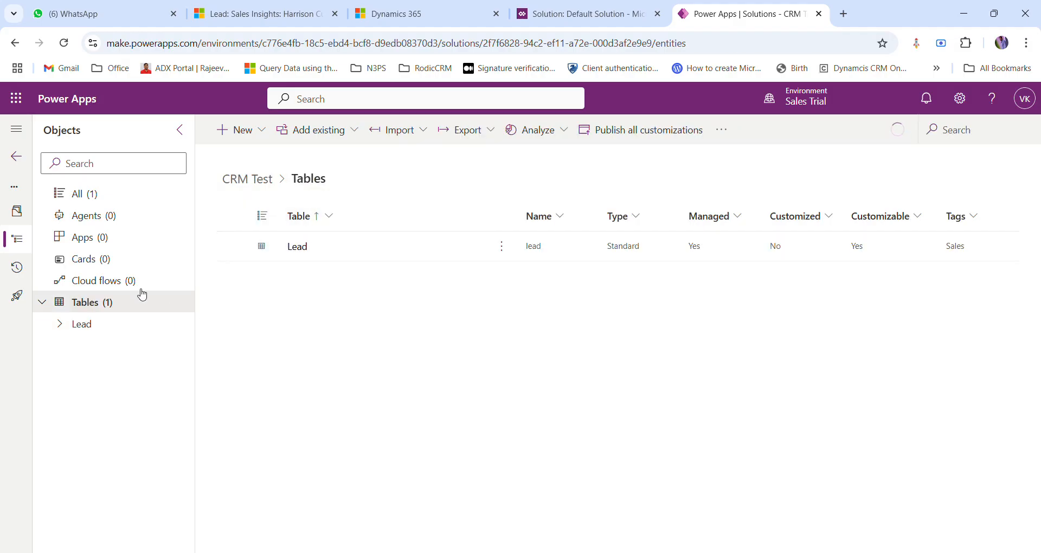
{"action": "left_click", "coordinate": [124, 199]}
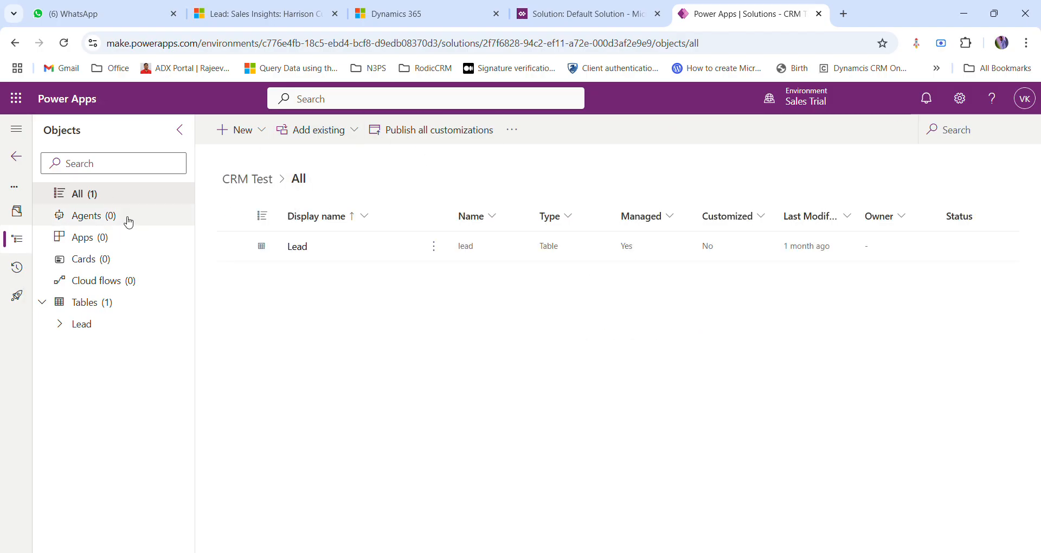
Go back to the solutions list and reopen the CRM Test solution.
{"action": "left_click", "coordinate": [180, 130]}
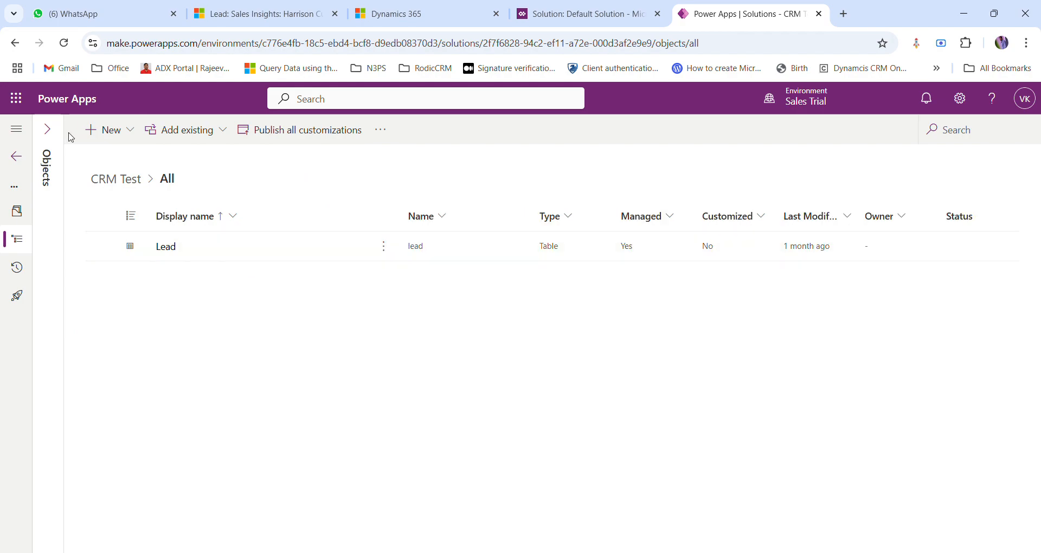
{"action": "left_click", "coordinate": [47, 128]}
{"action": "left_click", "coordinate": [16, 156]}
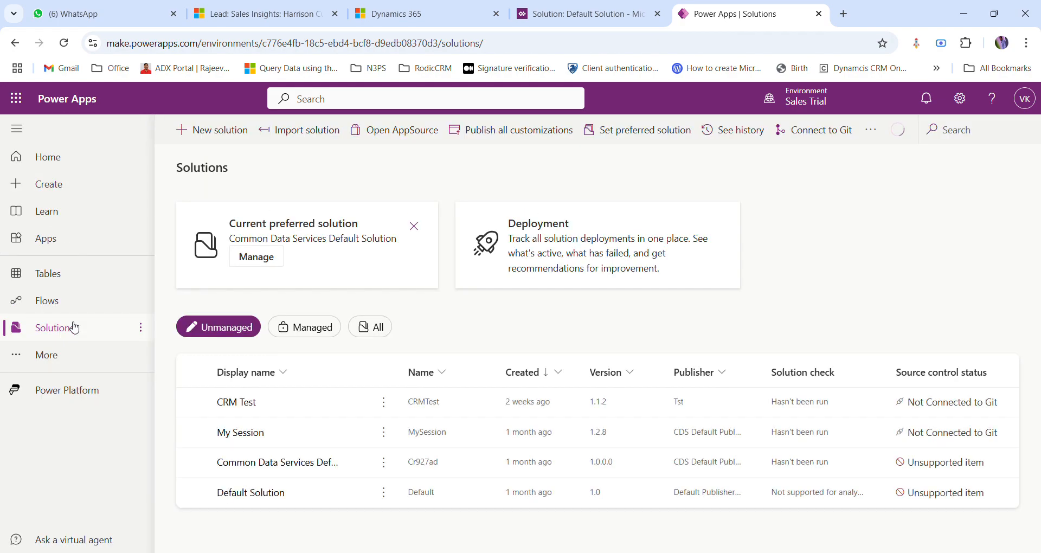
{"action": "left_click", "coordinate": [255, 404]}
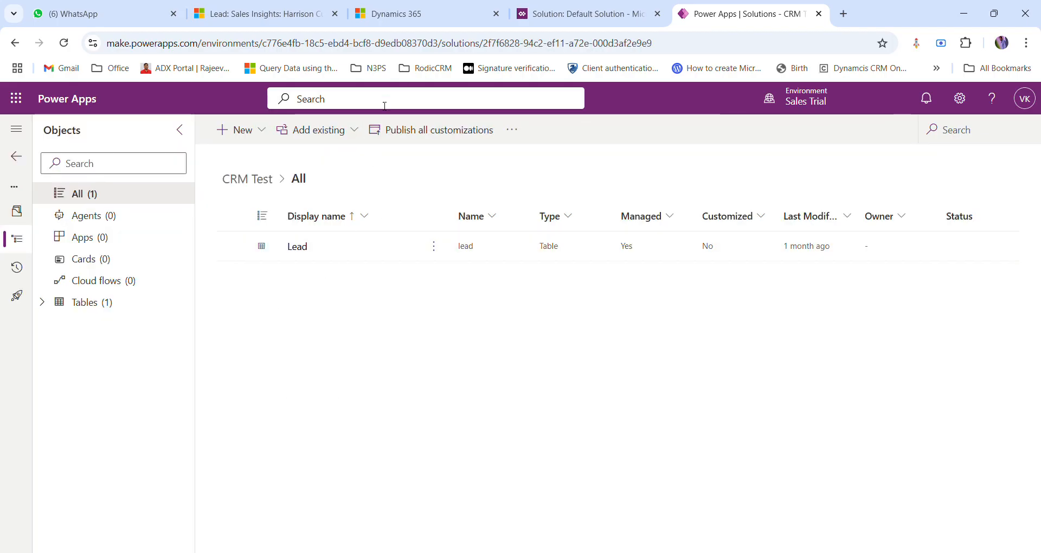
Browse the existing web resources that can be added to the solution, and close the list without adding any.
{"action": "left_click", "coordinate": [353, 131]}
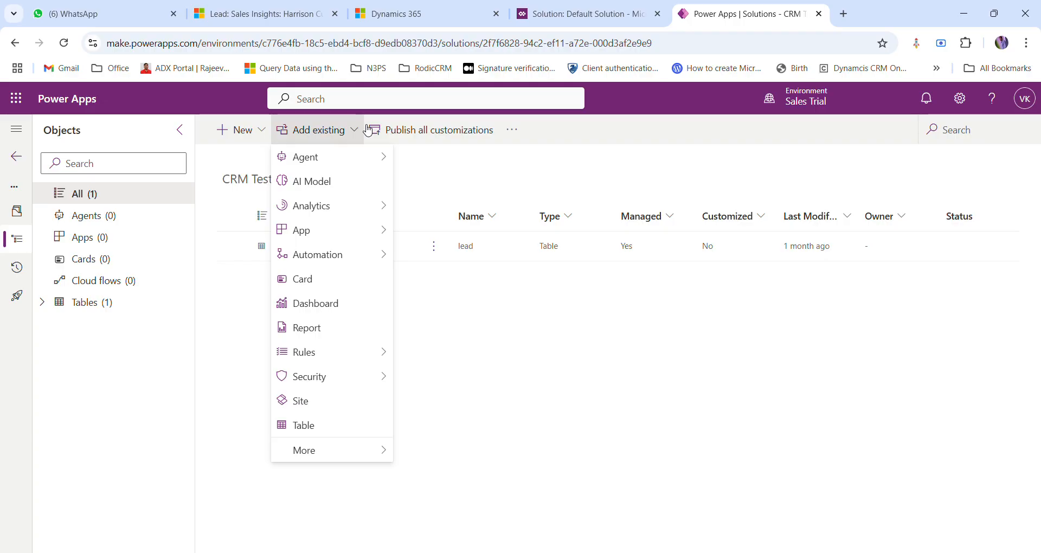
{"action": "mouse_move", "coordinate": [384, 451]}
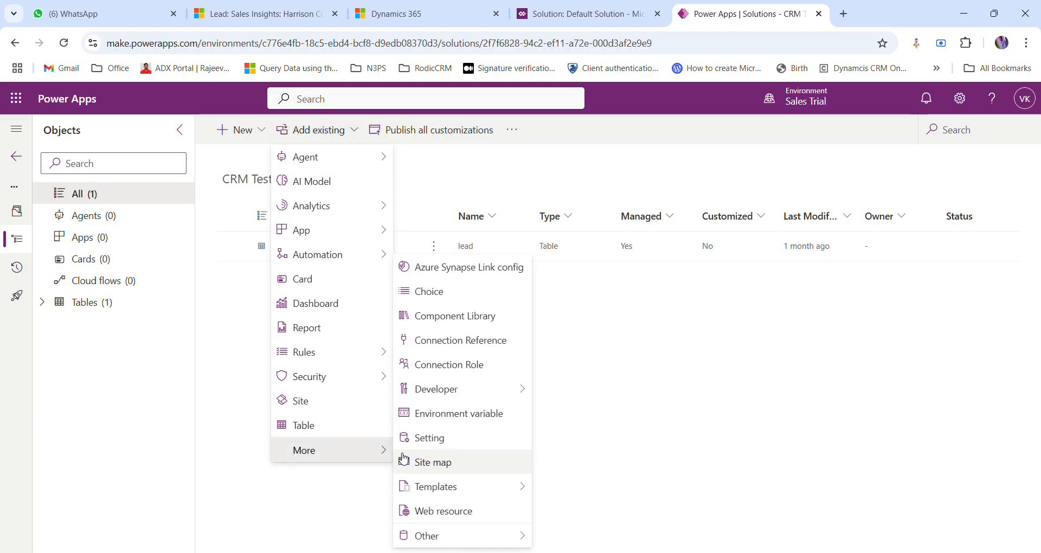
{"action": "left_click", "coordinate": [472, 513]}
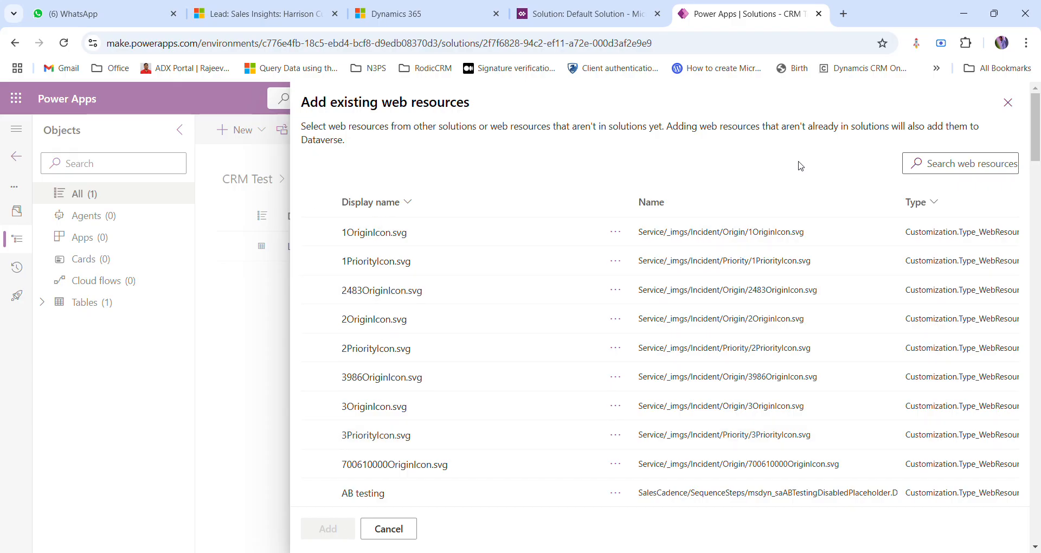
{"action": "scroll", "coordinate": [530, 373], "scroll_direction": "down", "scroll_amount": 10}
{"action": "scroll", "coordinate": [529, 372], "scroll_direction": "down", "scroll_amount": 15}
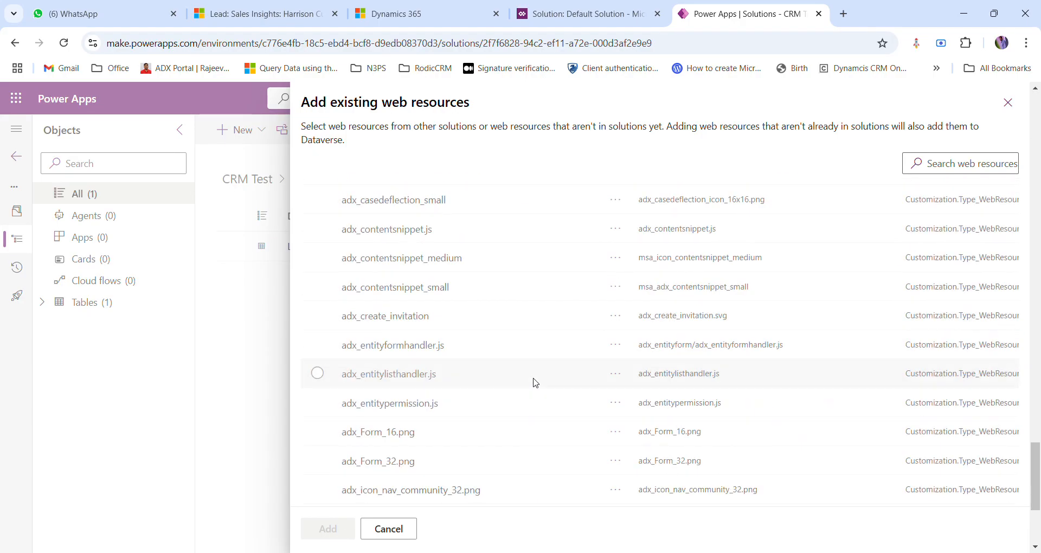
{"action": "scroll", "coordinate": [536, 383], "scroll_direction": "up", "scroll_amount": 10}
{"action": "scroll", "coordinate": [536, 383], "scroll_direction": "up", "scroll_amount": 10}
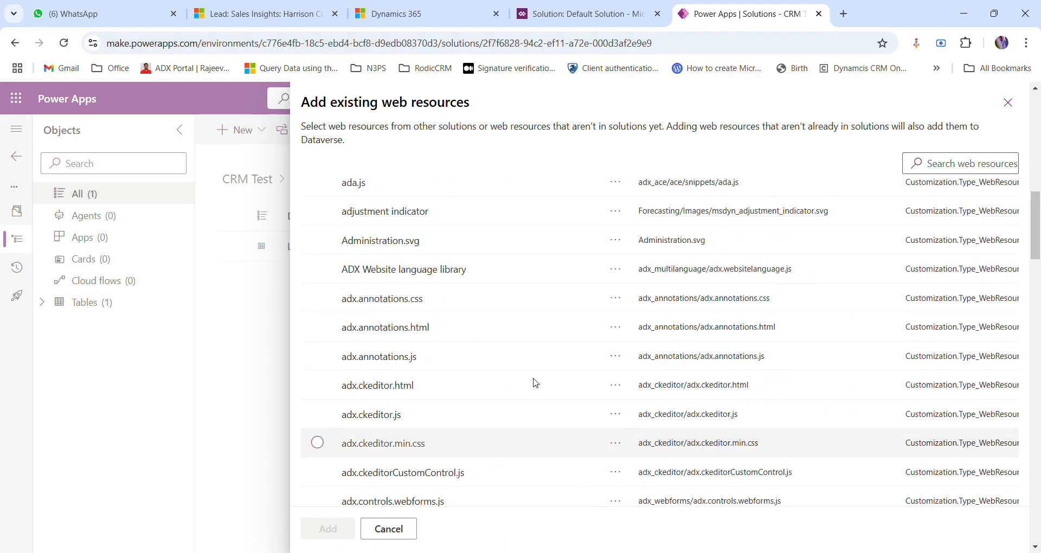
{"action": "left_click", "coordinate": [1008, 102]}
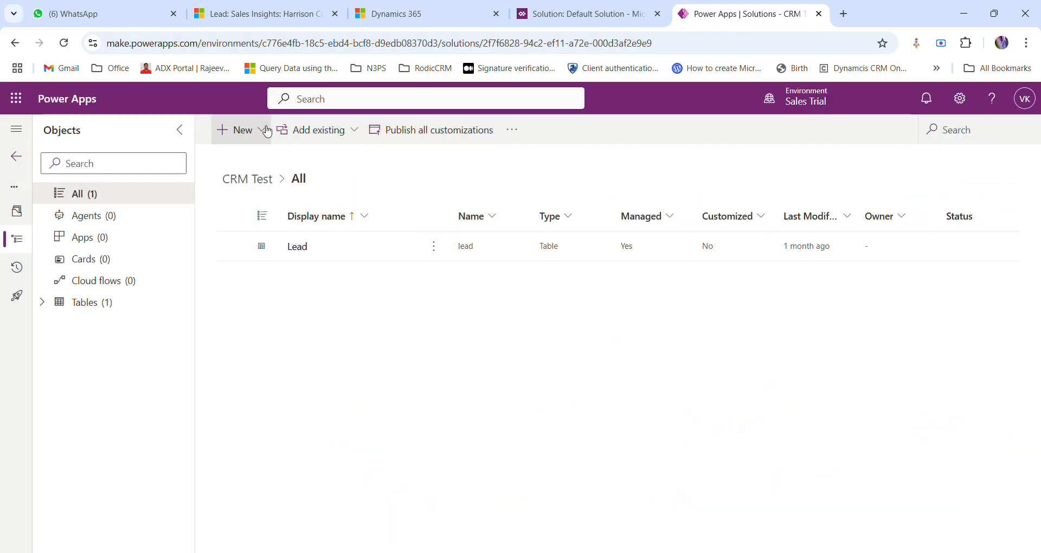
Start a new web resource in the CRM Test solution and set its file type to JavaScript (JS).
{"action": "left_click", "coordinate": [238, 130]}
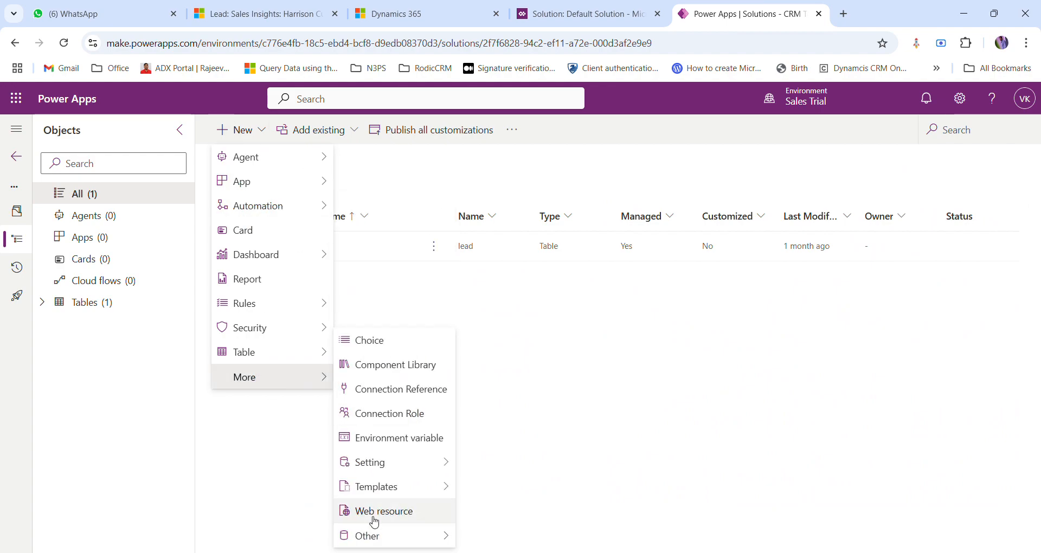
{"action": "left_click", "coordinate": [374, 515]}
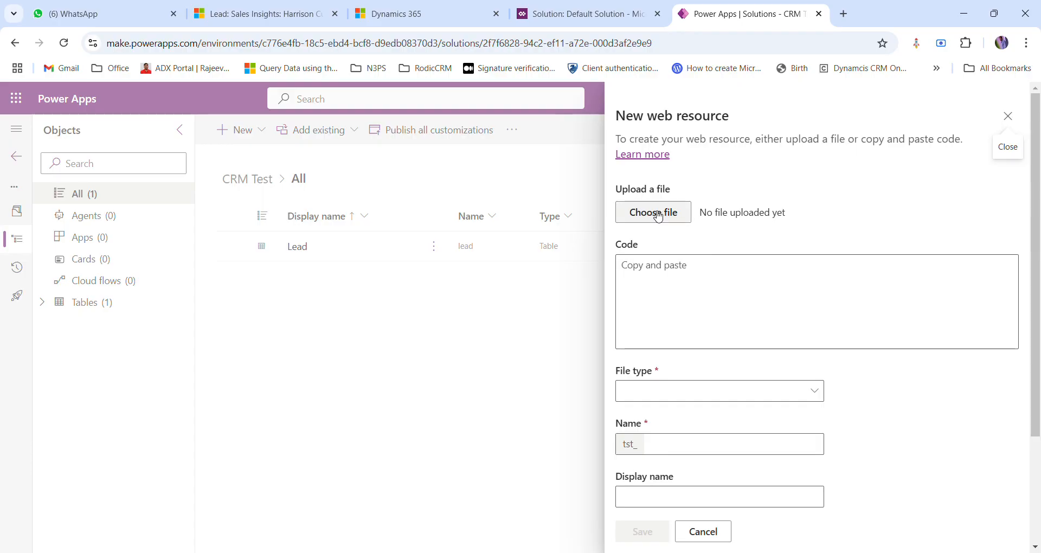
{"action": "left_click", "coordinate": [686, 289]}
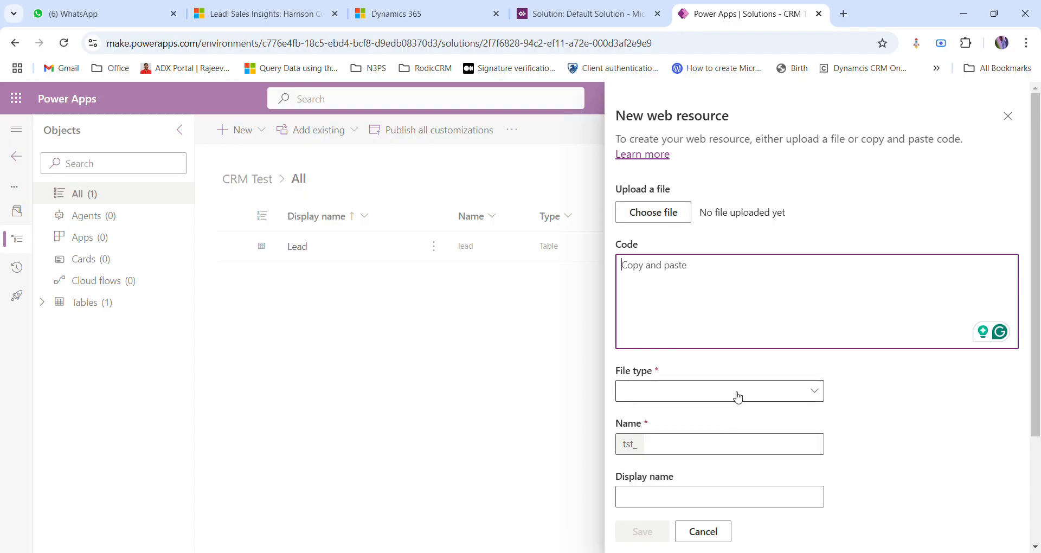
{"action": "left_click", "coordinate": [806, 394]}
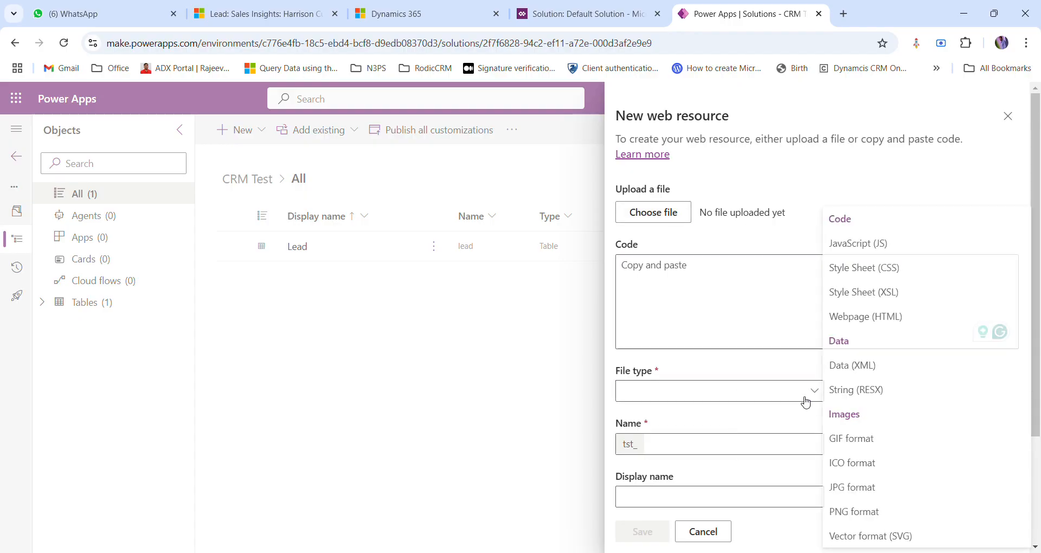
{"action": "left_click", "coordinate": [922, 244]}
Name the web resource Lead.JS after the tst_ prefix and set its display name to LEAD.JS.
{"action": "left_click", "coordinate": [717, 461]}
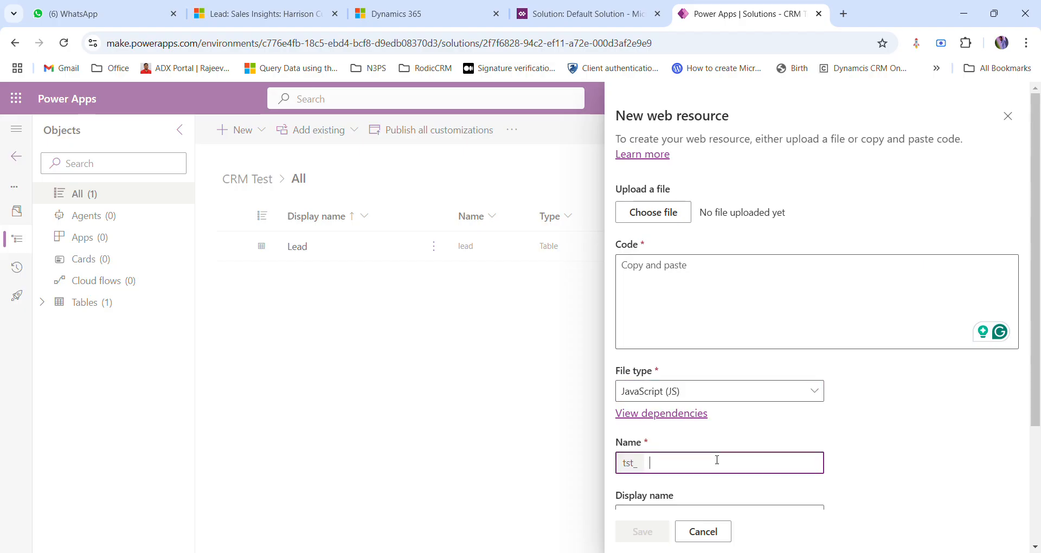
{"action": "double_click", "coordinate": [638, 472]}
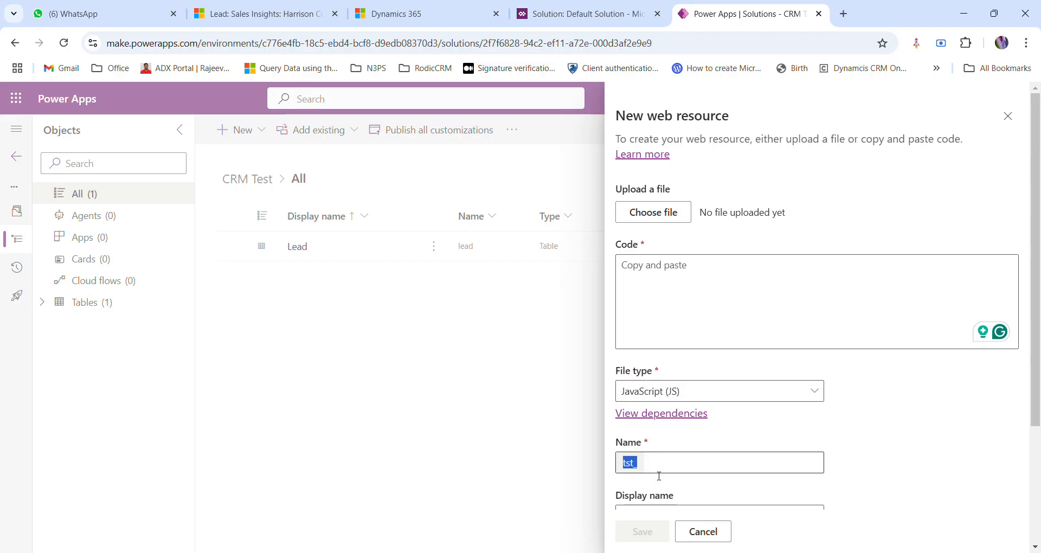
{"action": "left_click", "coordinate": [685, 467]}
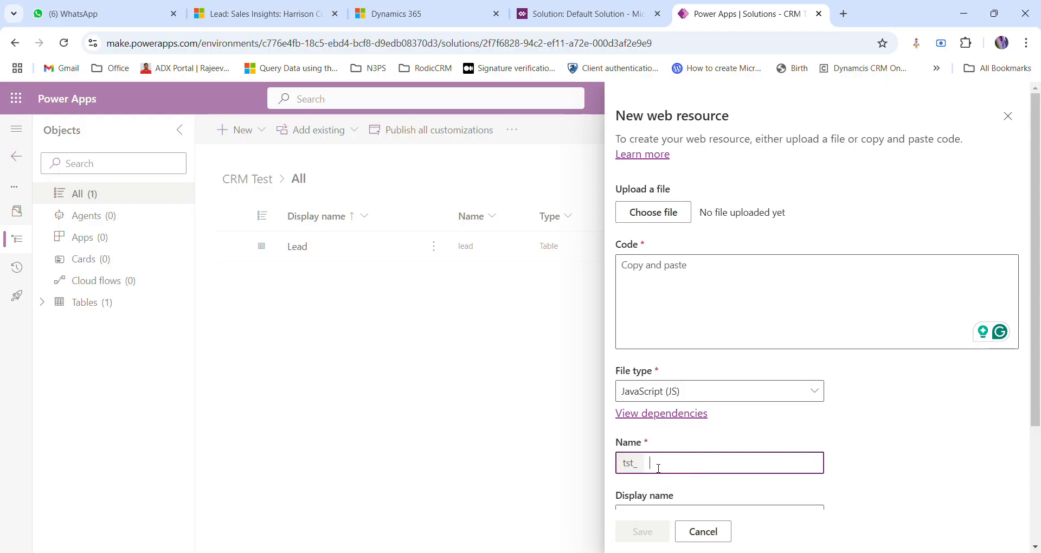
{"action": "double_click", "coordinate": [632, 469]}
{"action": "left_click", "coordinate": [687, 465]}
{"action": "type", "text": "Lead.JS"}
{"action": "scroll", "coordinate": [705, 465], "scroll_direction": "down", "scroll_amount": 3}
{"action": "left_click", "coordinate": [704, 379]}
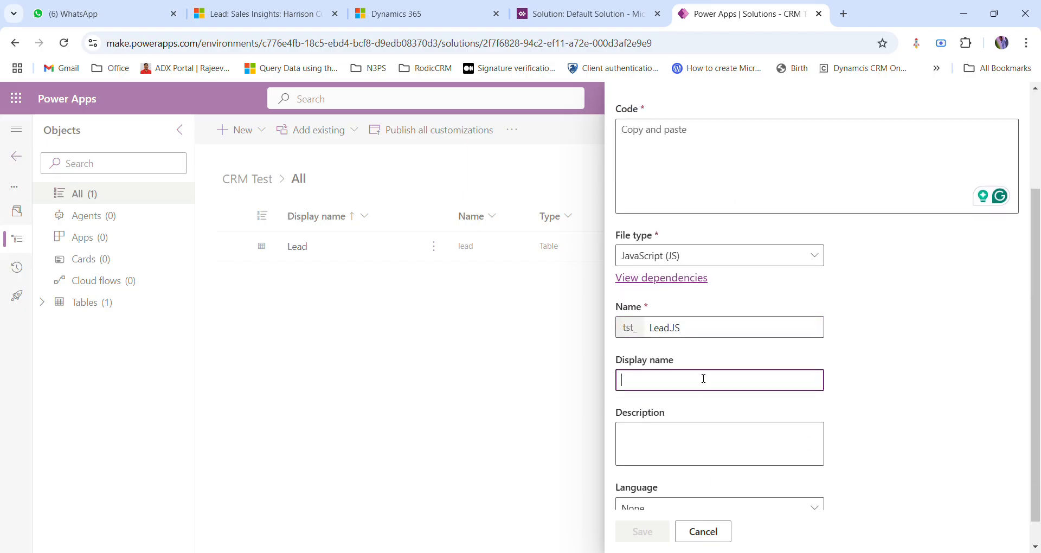
{"action": "type", "text": "LEAD.JS"}
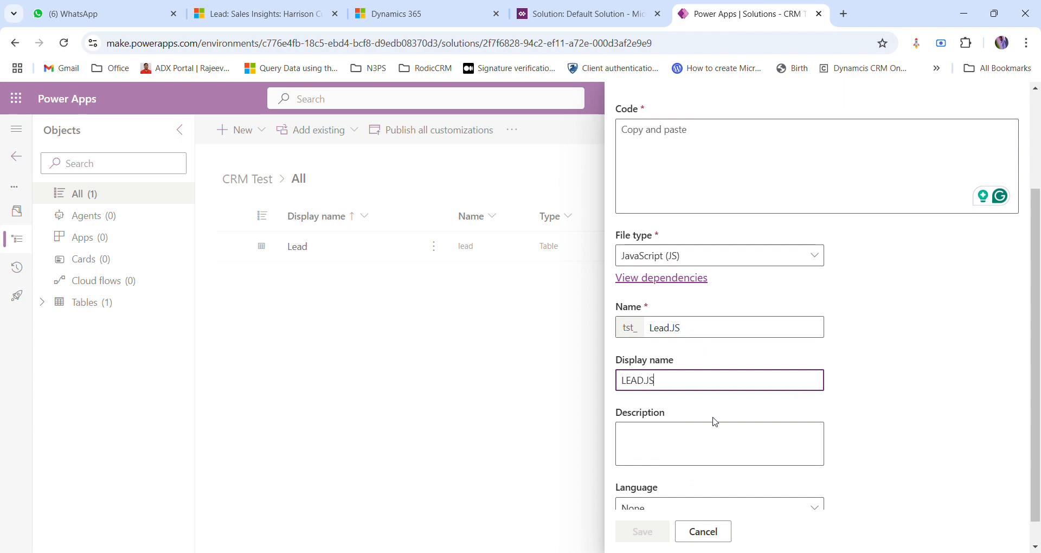
Enter the description "Lead Functions" and set the web resource's language to English.
{"action": "left_click", "coordinate": [732, 449]}
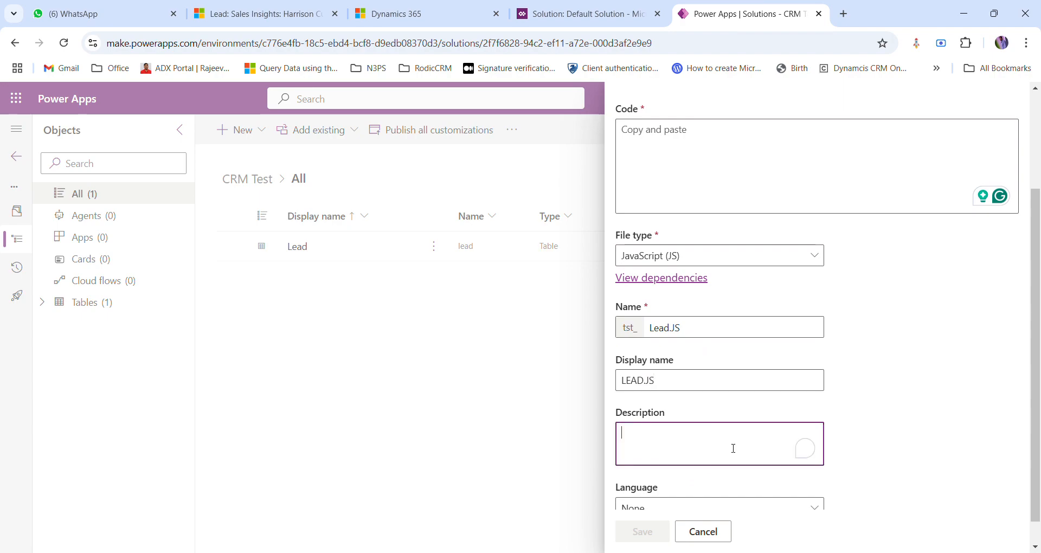
{"action": "type", "text": "Lead Fu"}
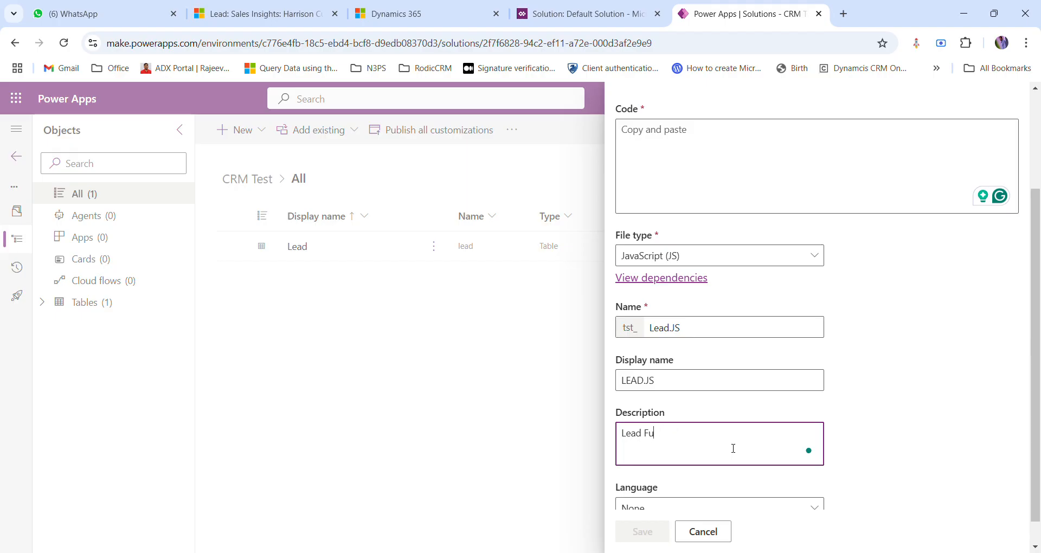
{"action": "type", "text": "nctions"}
{"action": "scroll", "coordinate": [733, 449], "scroll_direction": "down", "scroll_amount": 2}
{"action": "left_click", "coordinate": [940, 397]}
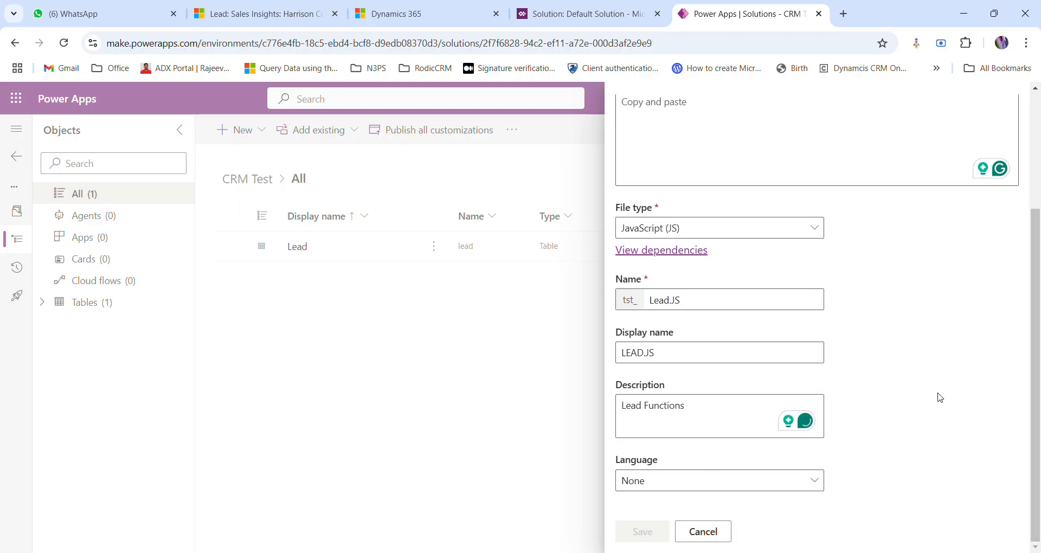
{"action": "left_click", "coordinate": [717, 488]}
{"action": "left_click", "coordinate": [683, 407]}
{"action": "scroll", "coordinate": [913, 433], "scroll_direction": "up", "scroll_amount": 3}
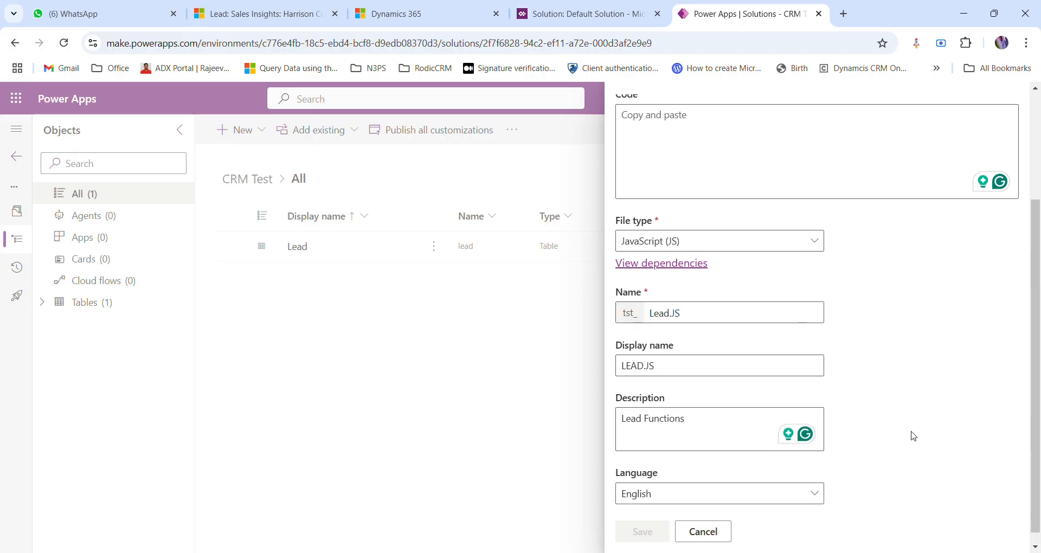
{"action": "scroll", "coordinate": [914, 433], "scroll_direction": "down", "scroll_amount": 2}
{"action": "scroll", "coordinate": [868, 431], "scroll_direction": "up", "scroll_amount": 3}
{"action": "left_click", "coordinate": [718, 298]}
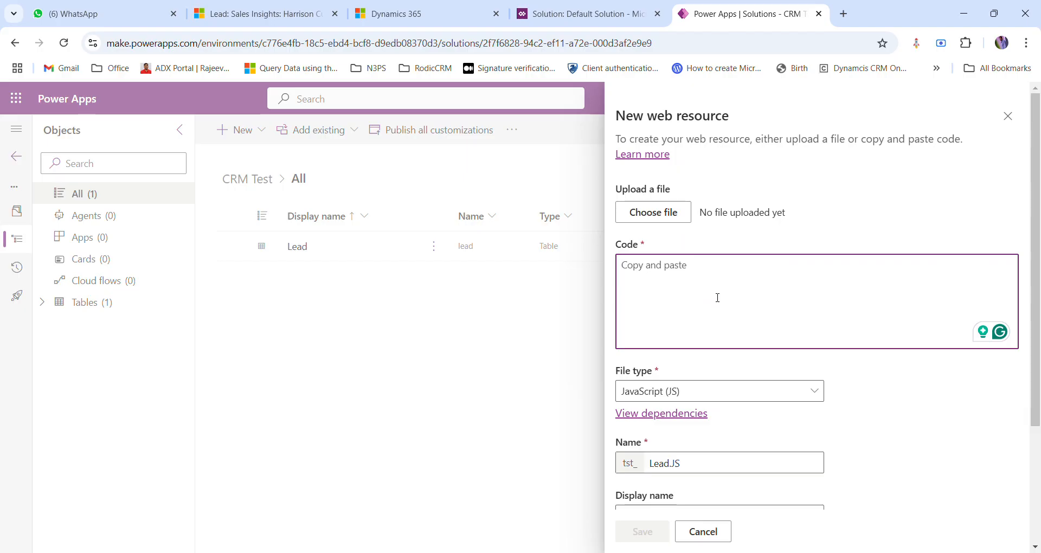
{"action": "type", "text": "fucntion Lead ("}
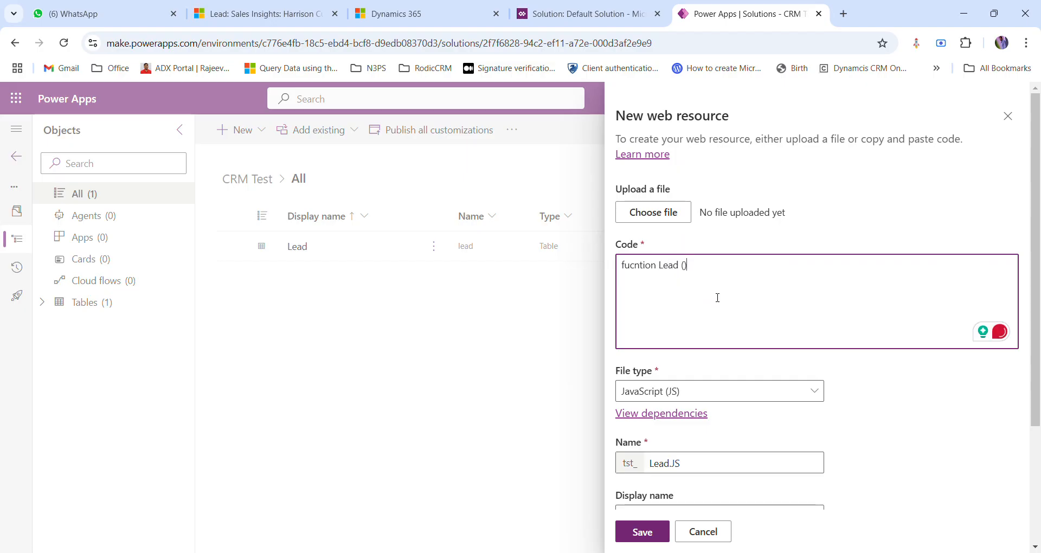
{"action": "key", "text": "BackSpace"}
{"action": "key", "text": "BackSpace"}
{"action": "key", "text": "BackSpace"}
{"action": "key", "text": "BackSpace"}
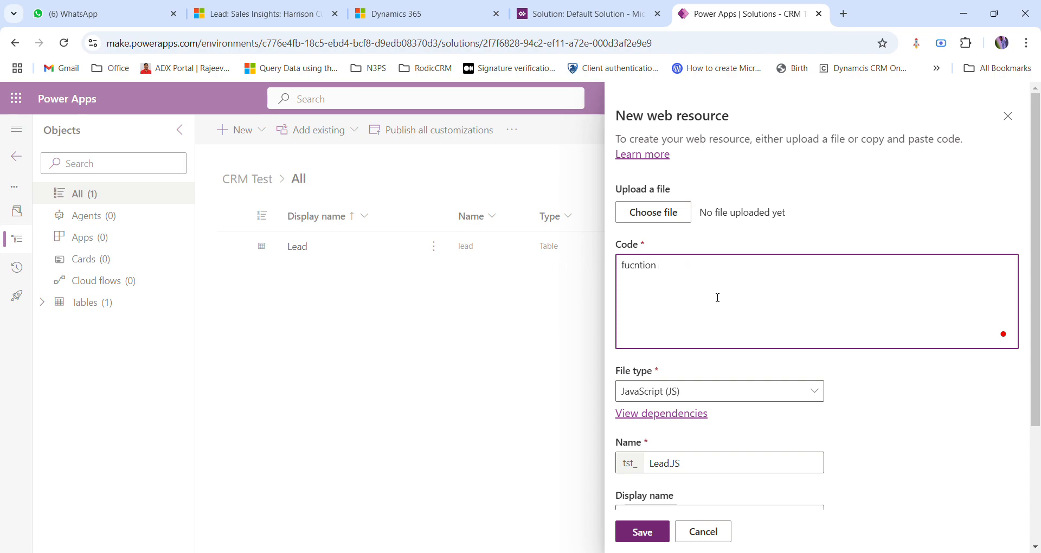
{"action": "key", "text": "alt+Tab"}
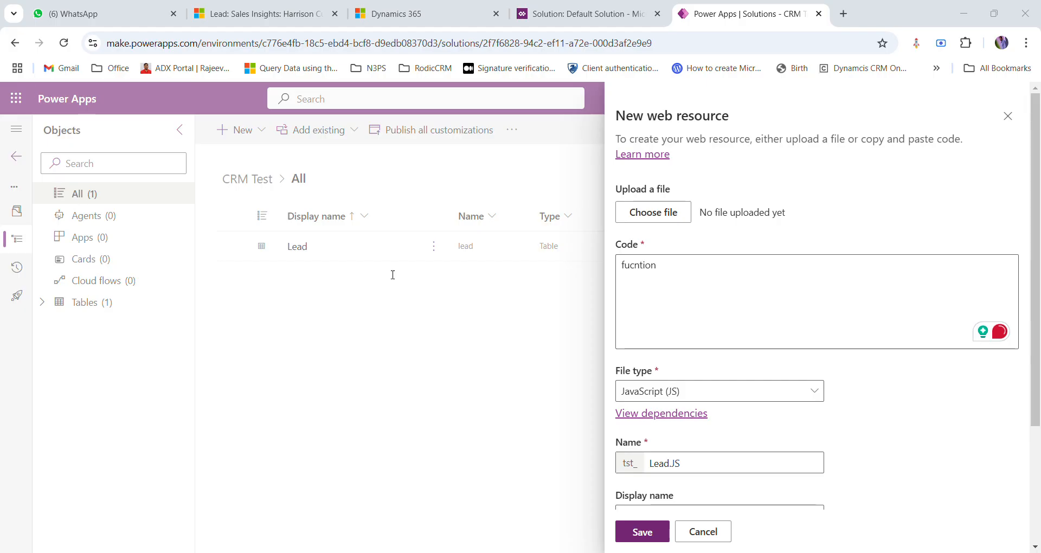
Paste the setFieldMobilePhoneRequiredBasedOnBusinessPhone function as the web resource's code, look it over and clear it again.
{"action": "left_click", "coordinate": [718, 286]}
{"action": "key", "text": "ctrl+a"}
{"action": "key", "text": "ctrl+v"}
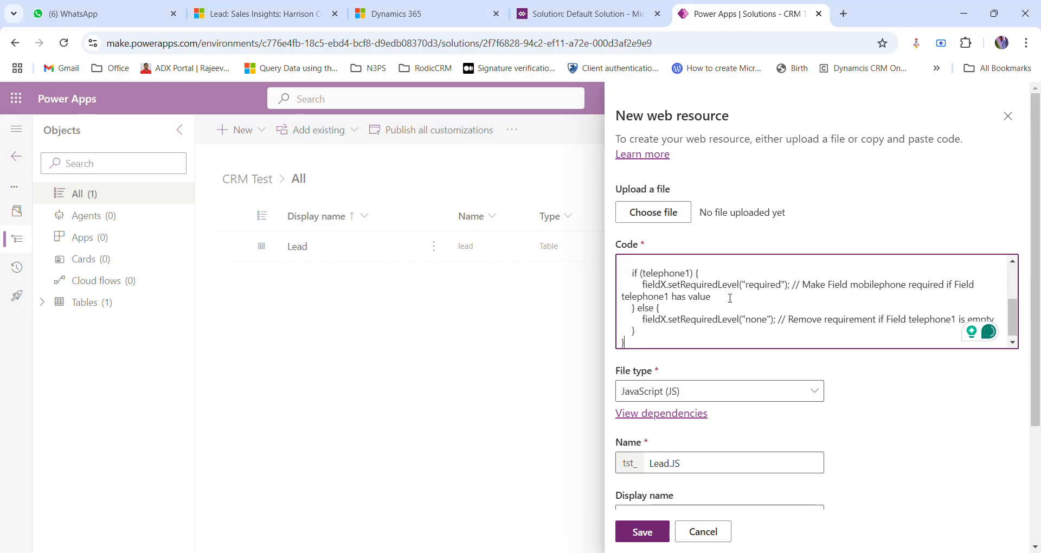
{"action": "scroll", "coordinate": [678, 331], "scroll_direction": "up", "scroll_amount": 5}
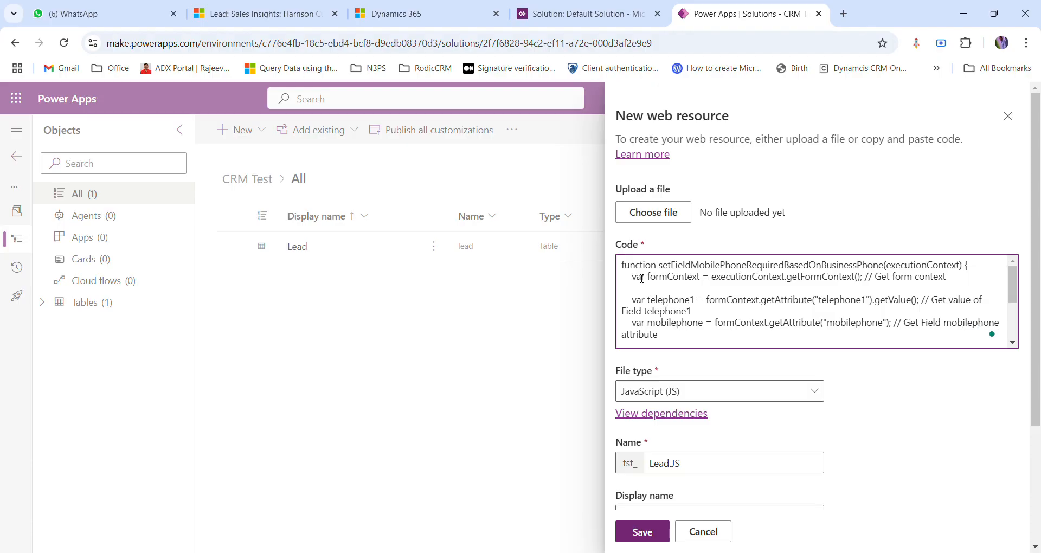
{"action": "key", "text": "ctrl+a"}
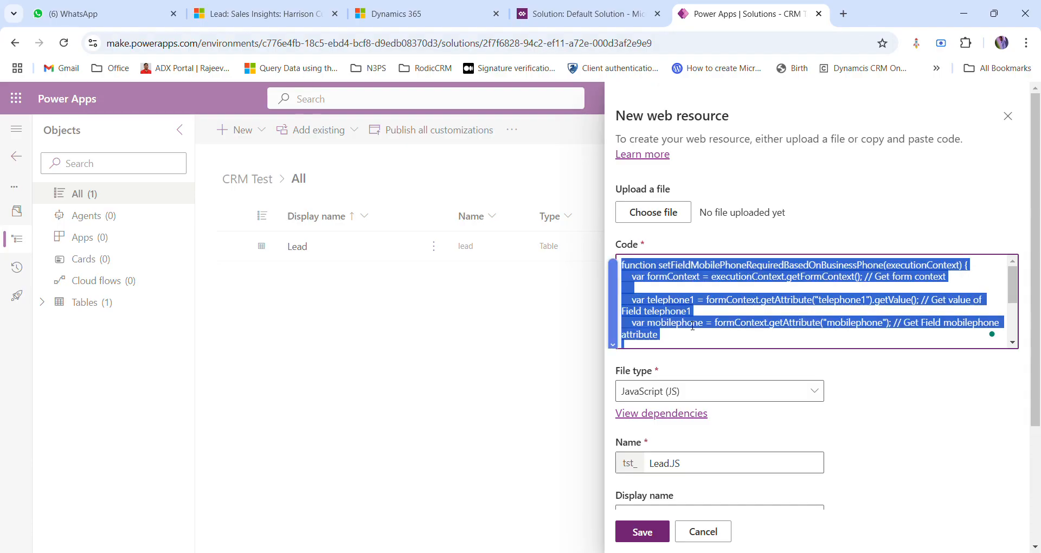
{"action": "key", "text": "BackSpace"}
Write an empty test() function as the web resource's code and check the remaining settings.
{"action": "scroll", "coordinate": [694, 326], "scroll_direction": "down", "scroll_amount": 3}
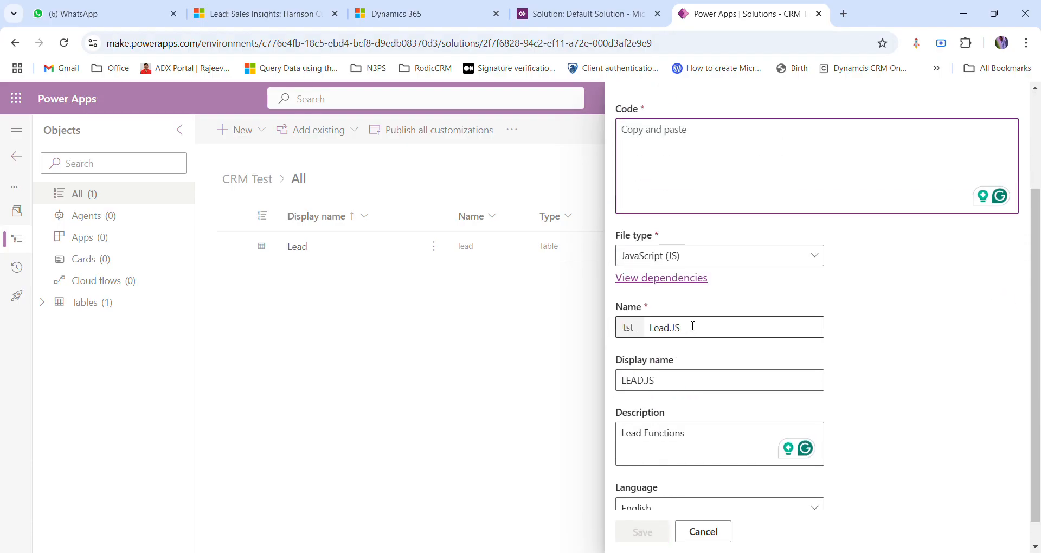
{"action": "scroll", "coordinate": [679, 319], "scroll_direction": "up", "scroll_amount": 3}
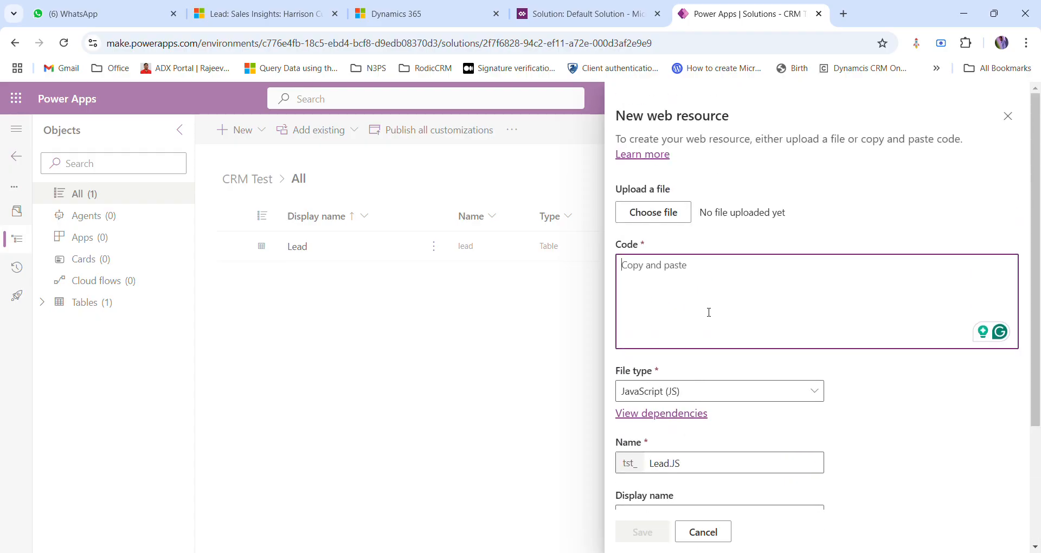
{"action": "type", "text": "fu"}
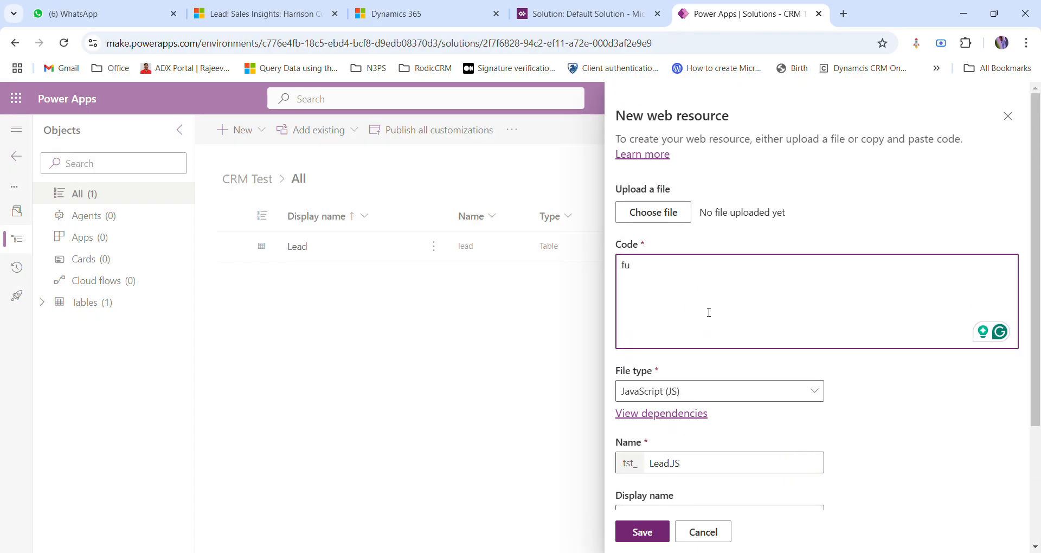
{"action": "type", "text": "nctoin"}
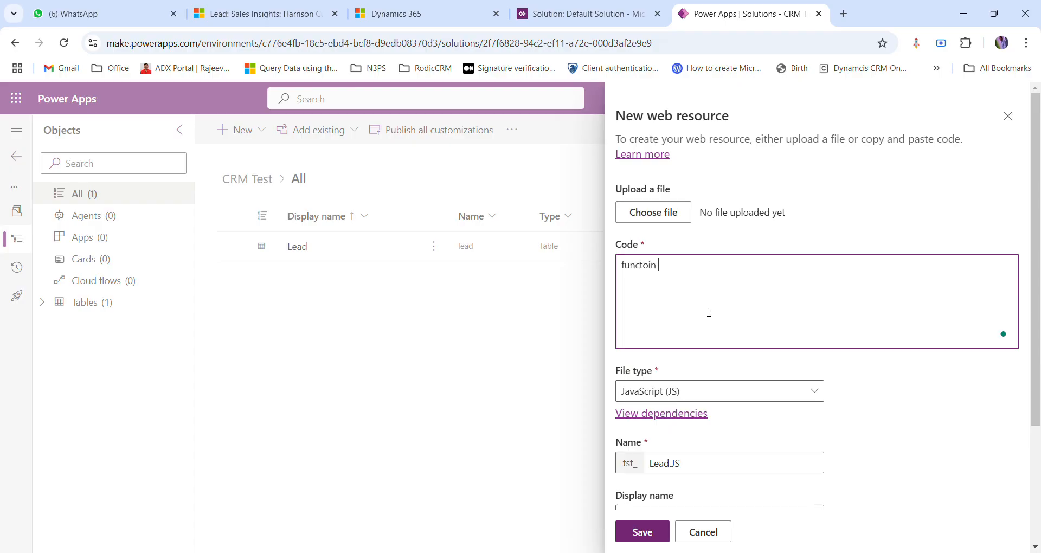
{"action": "type", "text": " test(){"}
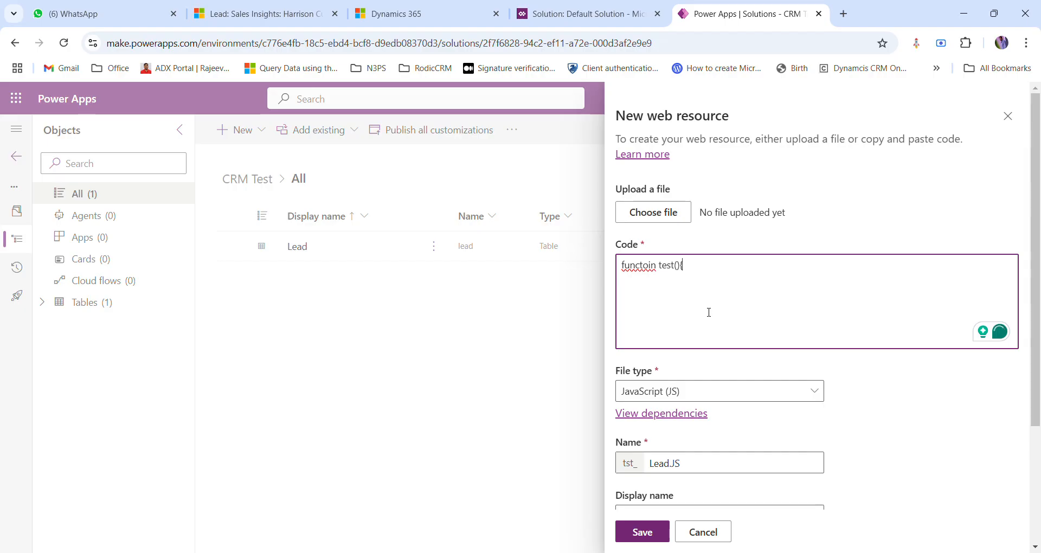
{"action": "type", "text": "}"}
{"action": "key", "text": "Return"}
{"action": "scroll", "coordinate": [651, 516], "scroll_direction": "down", "scroll_amount": 3}
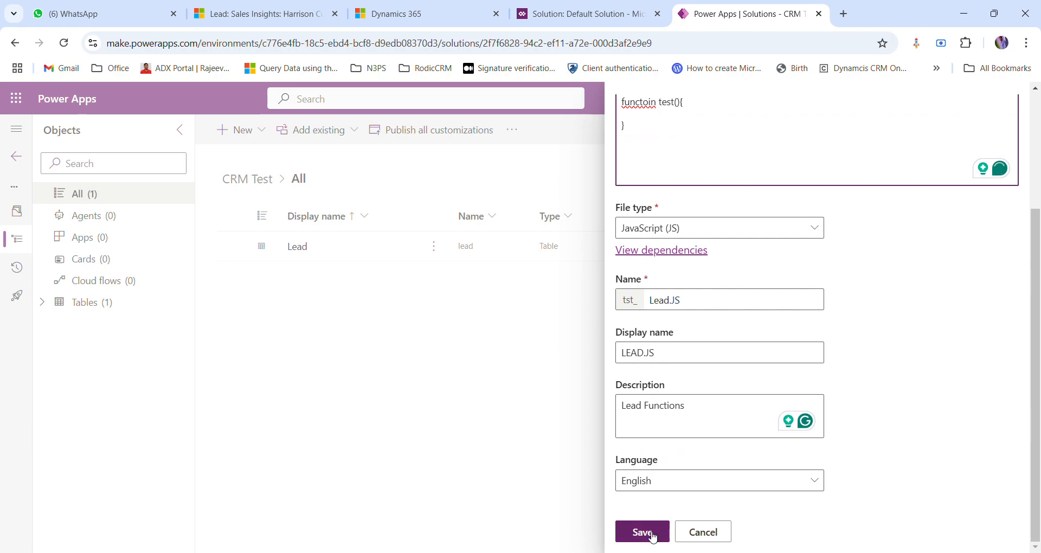
{"action": "scroll", "coordinate": [655, 304], "scroll_direction": "up", "scroll_amount": 3}
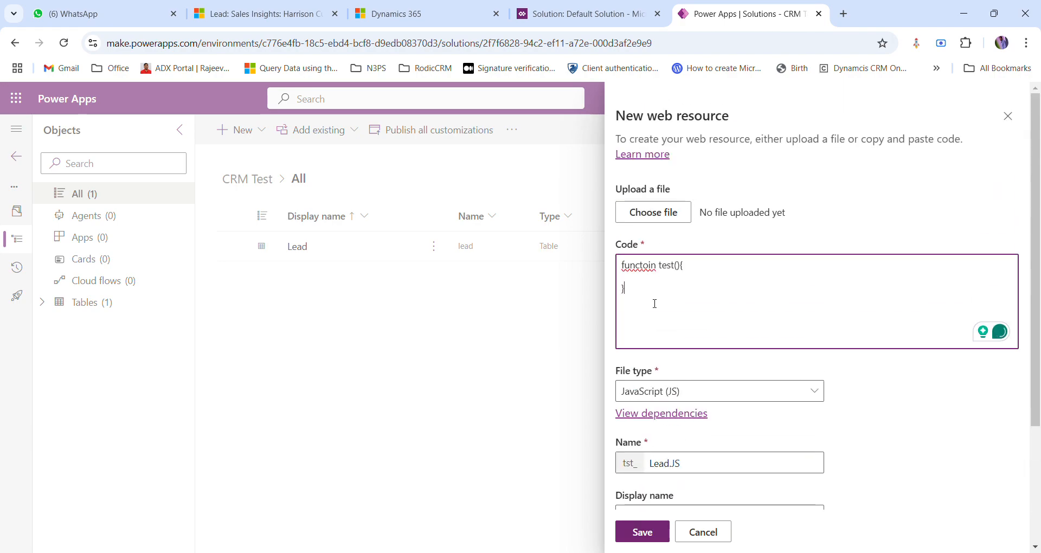
Copy the test() function, remove it, paste it back and clear the code again.
{"action": "key", "text": "ctrl+a"}
{"action": "key", "text": "ctrl+c"}
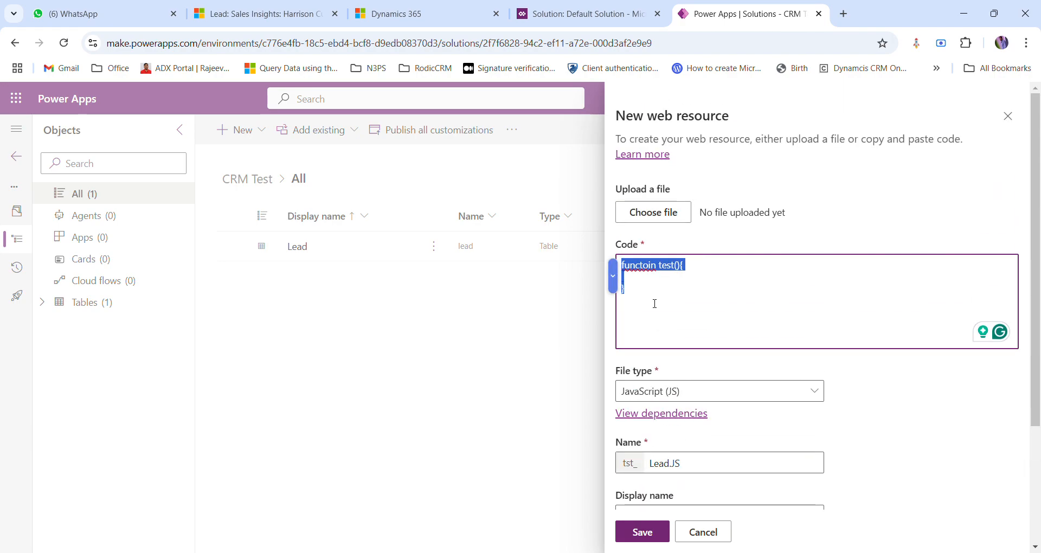
{"action": "key", "text": "BackSpace"}
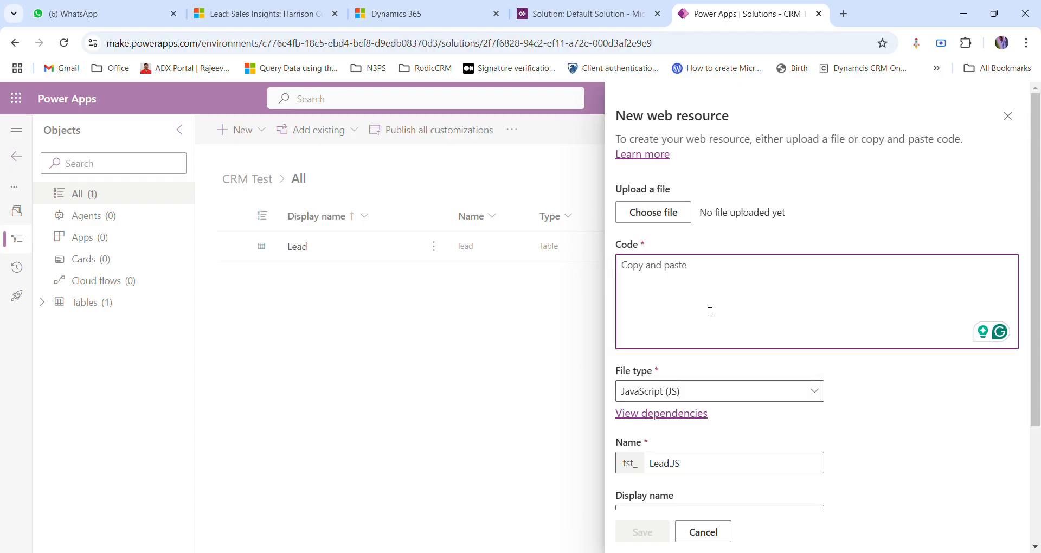
{"action": "key", "text": "ctrl+v"}
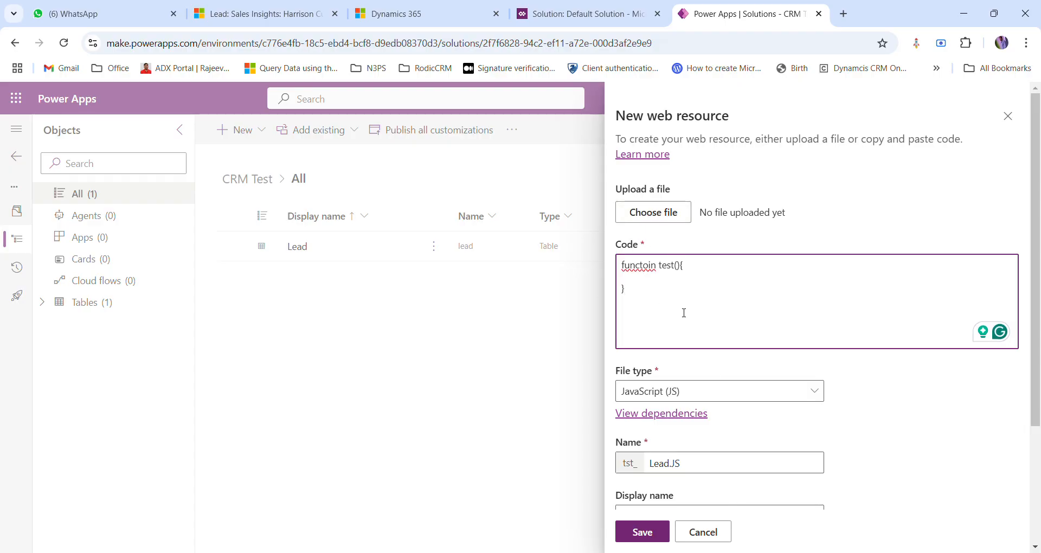
{"action": "key", "text": "ctrl+a"}
{"action": "key", "text": "BackSpace"}
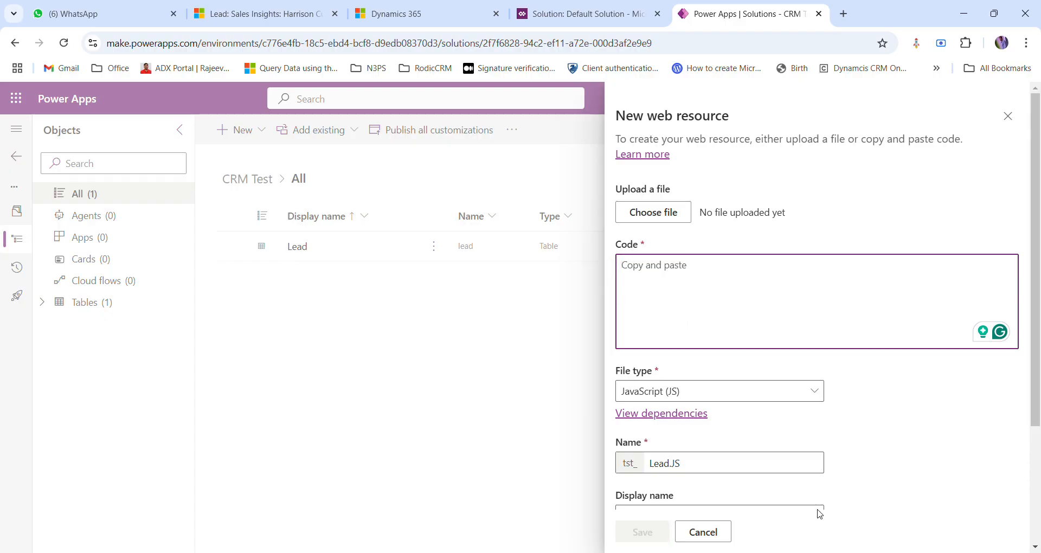
Upload the Lead.js file as the code of the new web resource.
{"action": "left_click", "coordinate": [762, 552]}
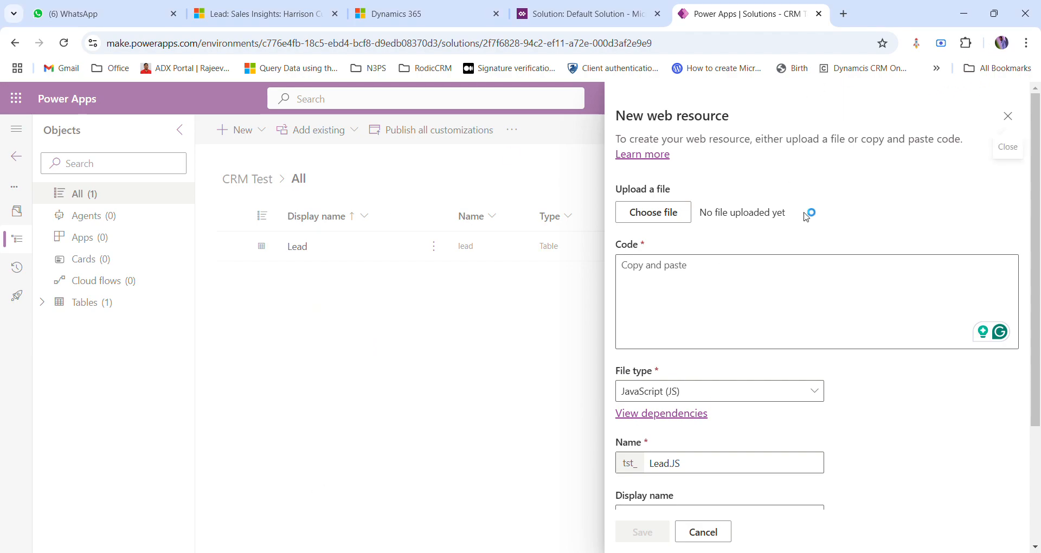
{"action": "left_click", "coordinate": [762, 293]}
{"action": "scroll", "coordinate": [747, 335], "scroll_direction": "down", "scroll_amount": 1}
{"action": "scroll", "coordinate": [747, 335], "scroll_direction": "down", "scroll_amount": 1}
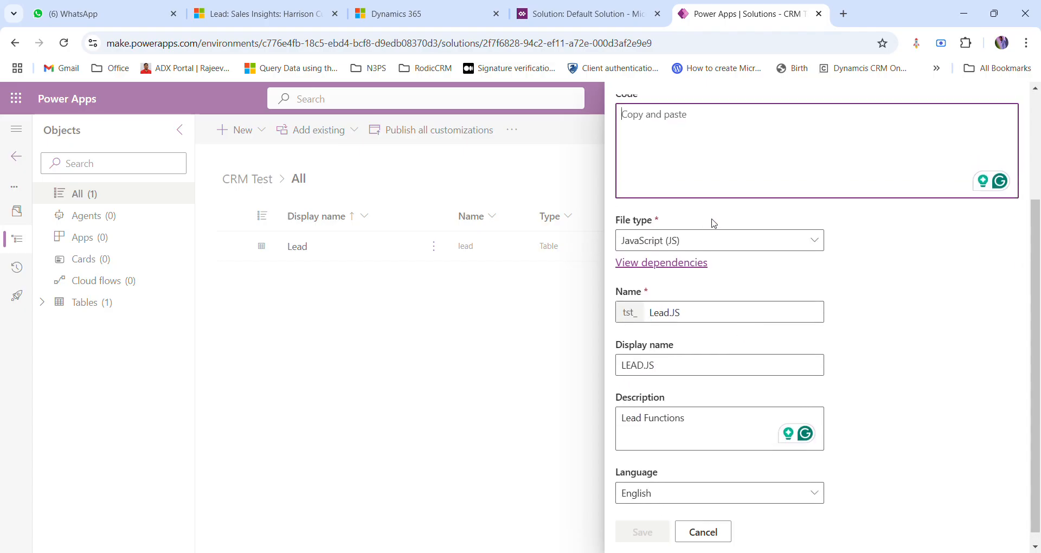
{"action": "scroll", "coordinate": [711, 223], "scroll_direction": "up", "scroll_amount": 3}
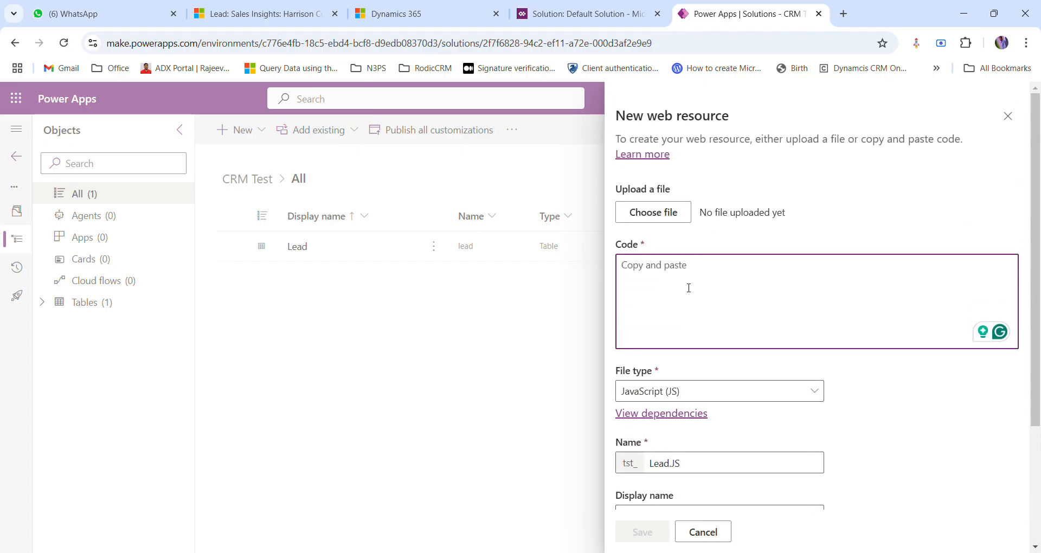
{"action": "left_click", "coordinate": [656, 214]}
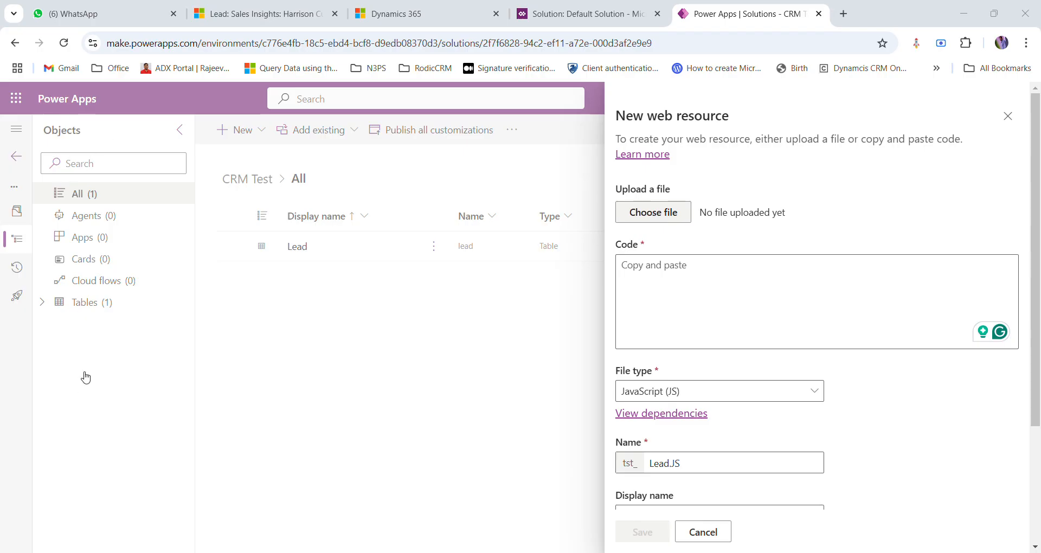
{"action": "double_click", "coordinate": [219, 110]}
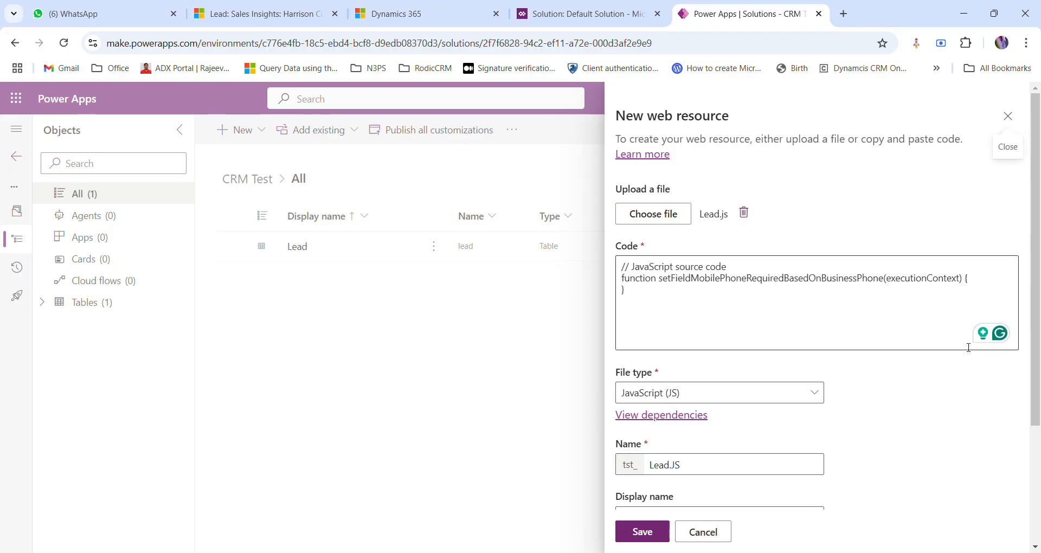
Check the uploaded function and the remaining settings, and save the web resource.
{"action": "left_click_drag", "start_coordinate": [695, 311], "coordinate": [575, 260]}
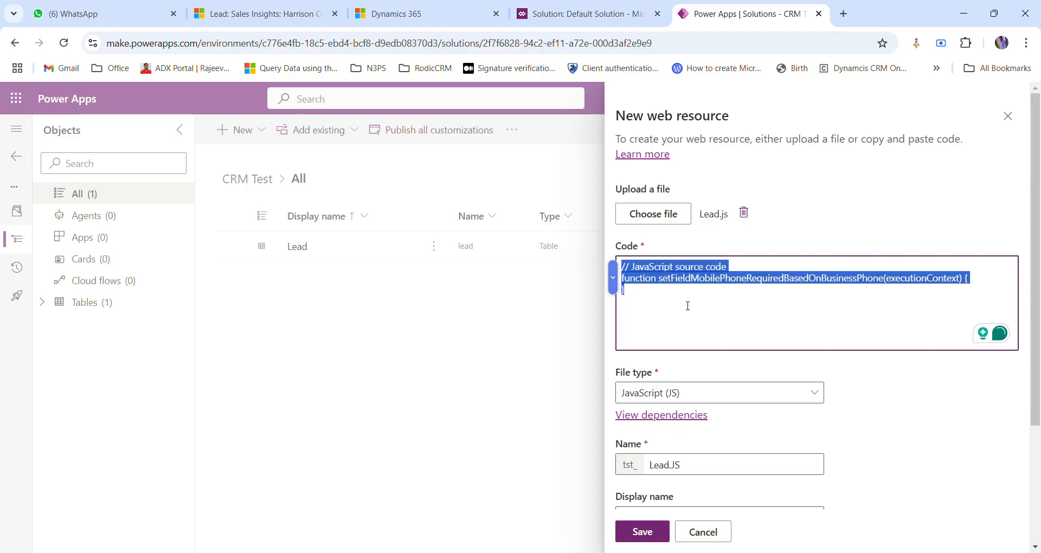
{"action": "scroll", "coordinate": [688, 325], "scroll_direction": "down", "scroll_amount": 3}
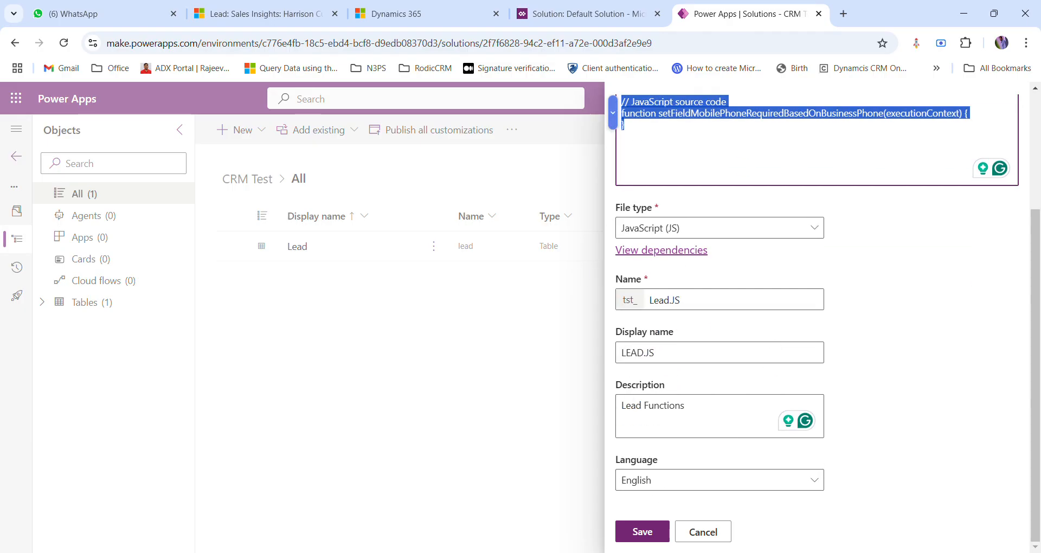
{"action": "left_click", "coordinate": [656, 532]}
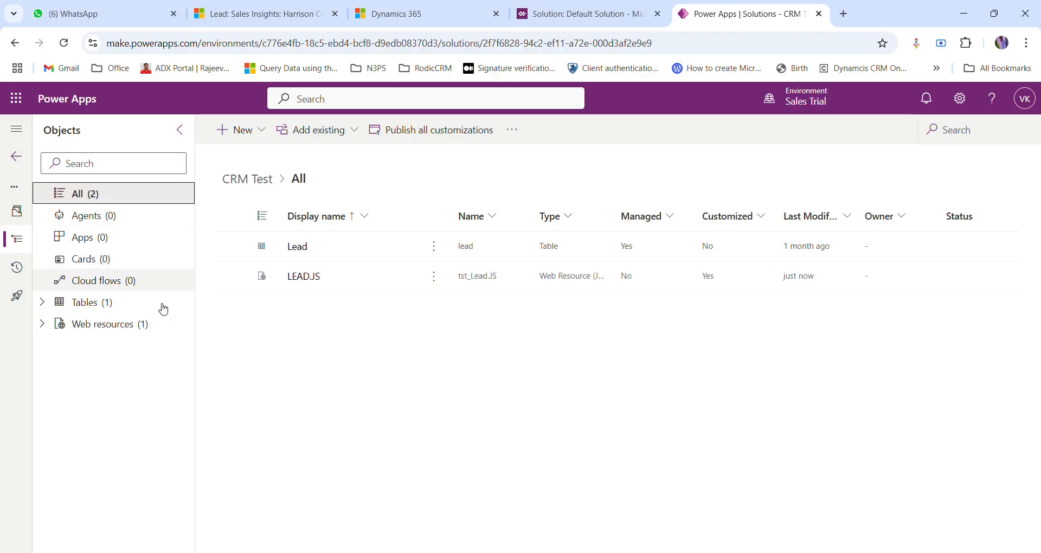
{"action": "left_click", "coordinate": [382, 442]}
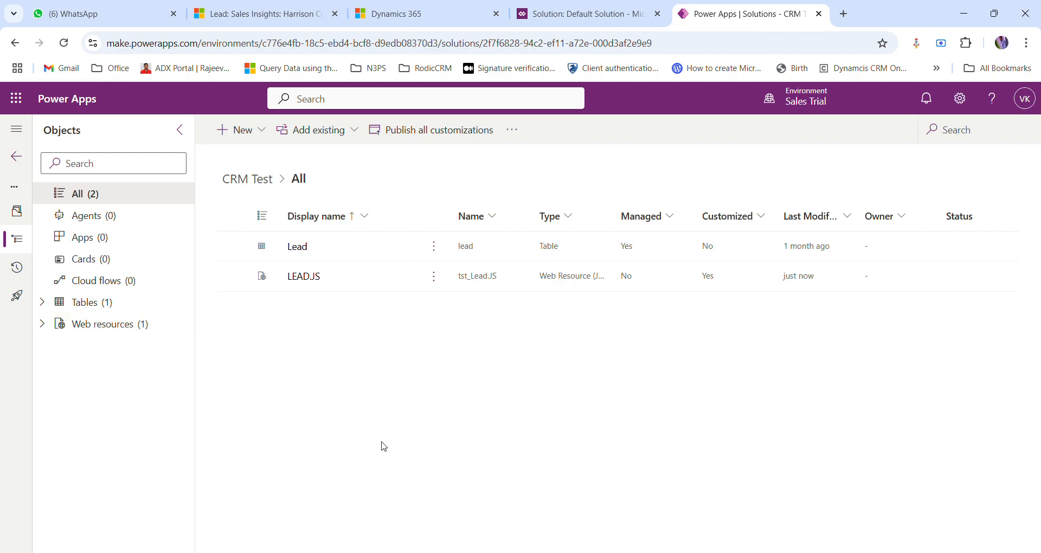
Look over the Lead table, the open lead record and the Default Solution, and select LEAD.JS in the CRM Test solution.
{"action": "left_click", "coordinate": [233, 246]}
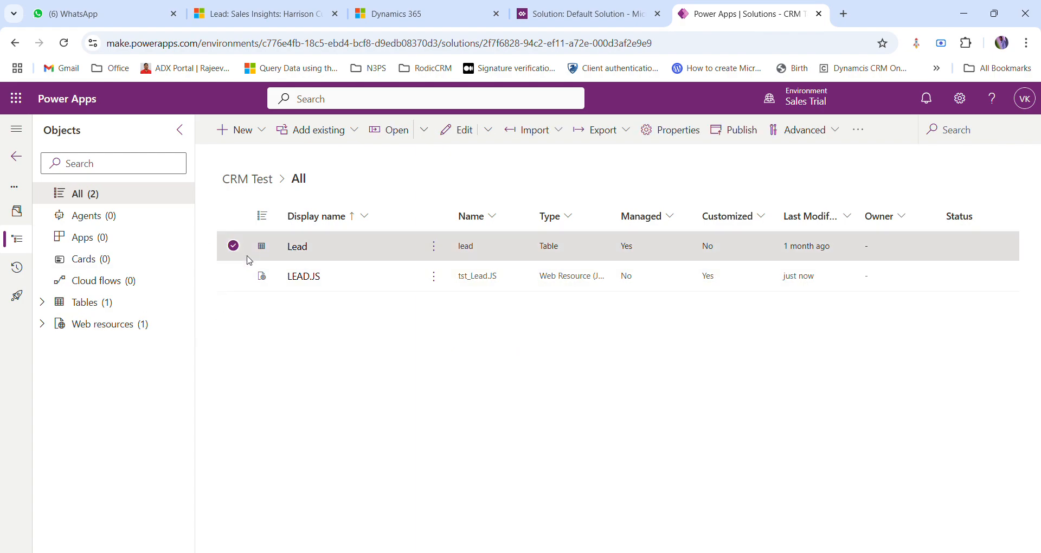
{"action": "left_click", "coordinate": [439, 10]}
{"action": "left_click", "coordinate": [273, 12]}
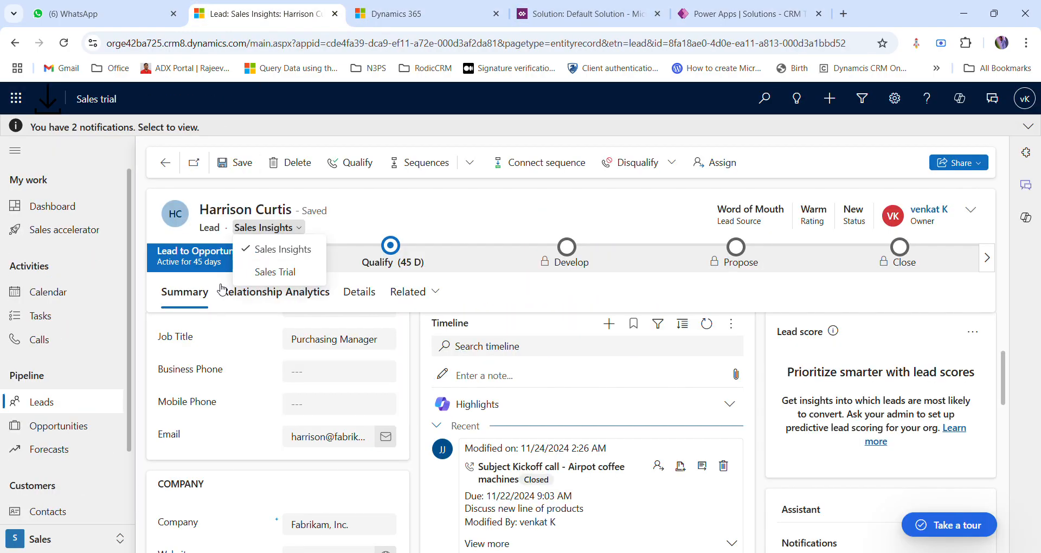
{"action": "left_click", "coordinate": [610, 16]}
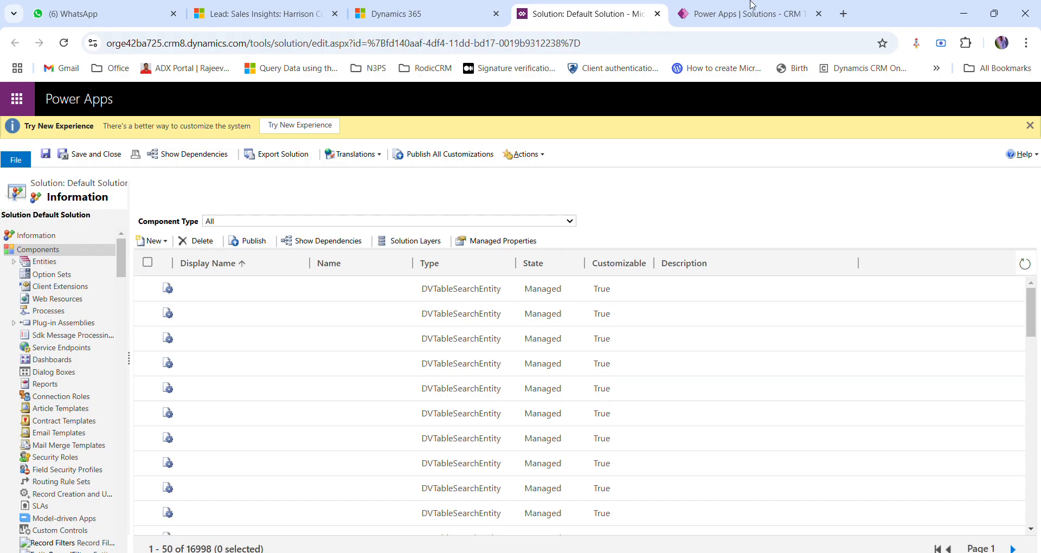
{"action": "left_click", "coordinate": [744, 13]}
{"action": "left_click", "coordinate": [343, 285]}
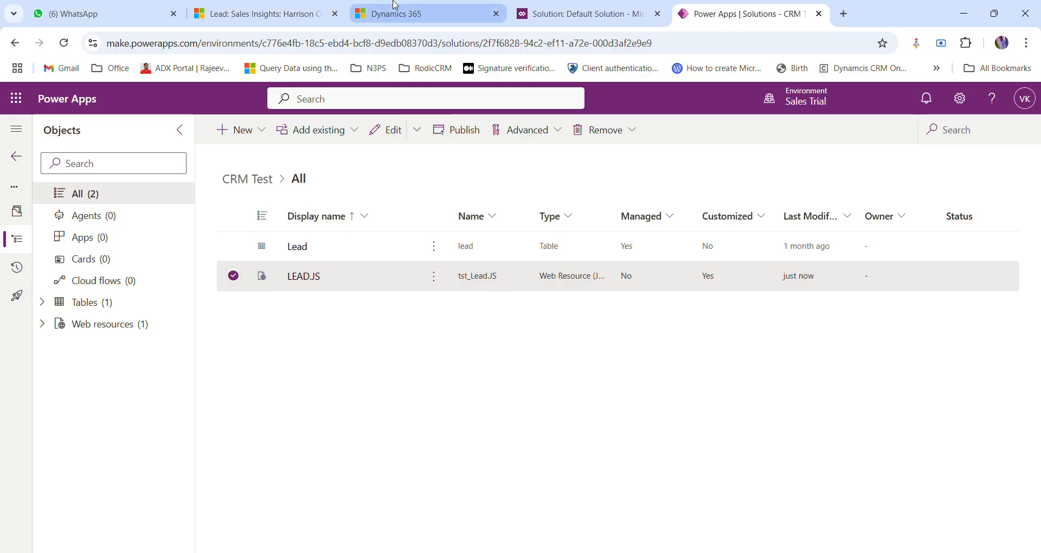
Switch to the open lead record and examine its Business Phone, Mobile Phone and Email fields.
{"action": "left_click", "coordinate": [260, 13]}
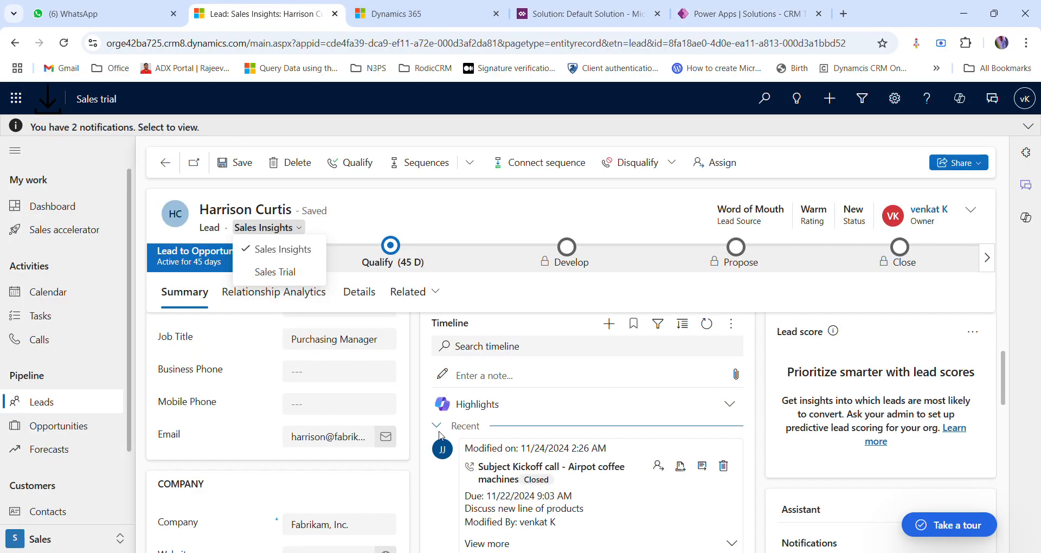
{"action": "left_click", "coordinate": [508, 205]}
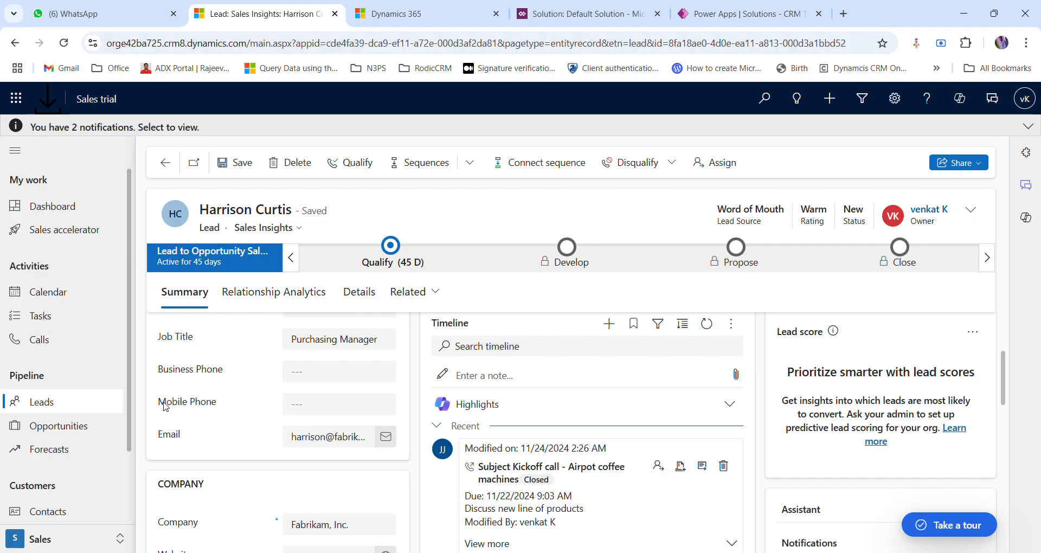
{"action": "left_click_drag", "start_coordinate": [159, 404], "coordinate": [219, 403]}
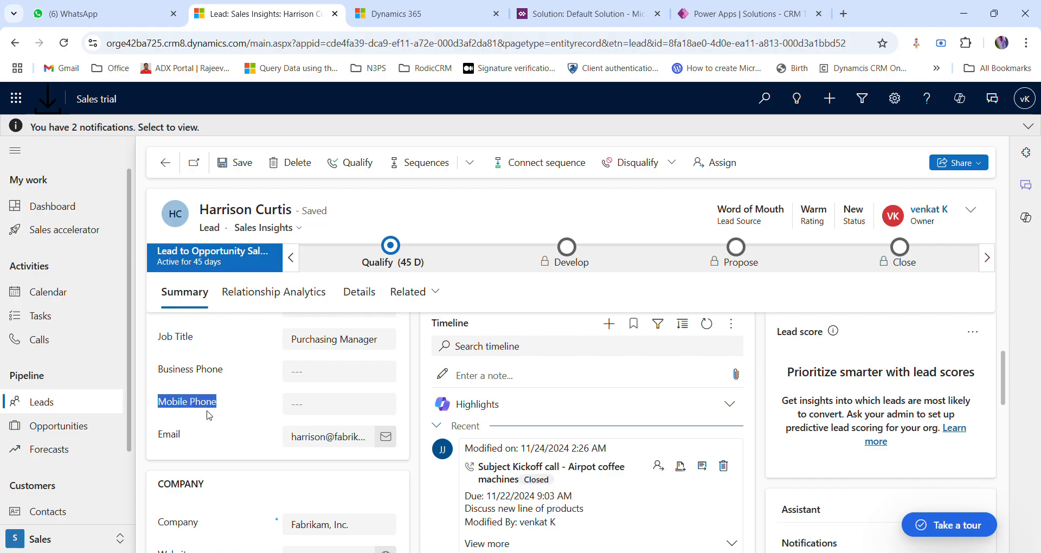
{"action": "left_click_drag", "start_coordinate": [157, 370], "coordinate": [233, 367]}
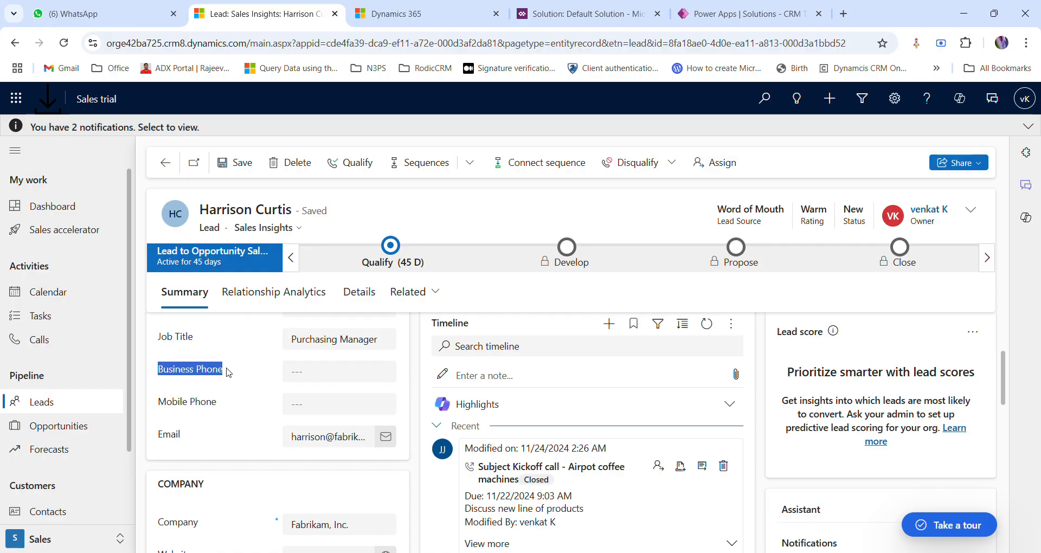
{"action": "left_click", "coordinate": [229, 373]}
{"action": "left_click", "coordinate": [301, 375]}
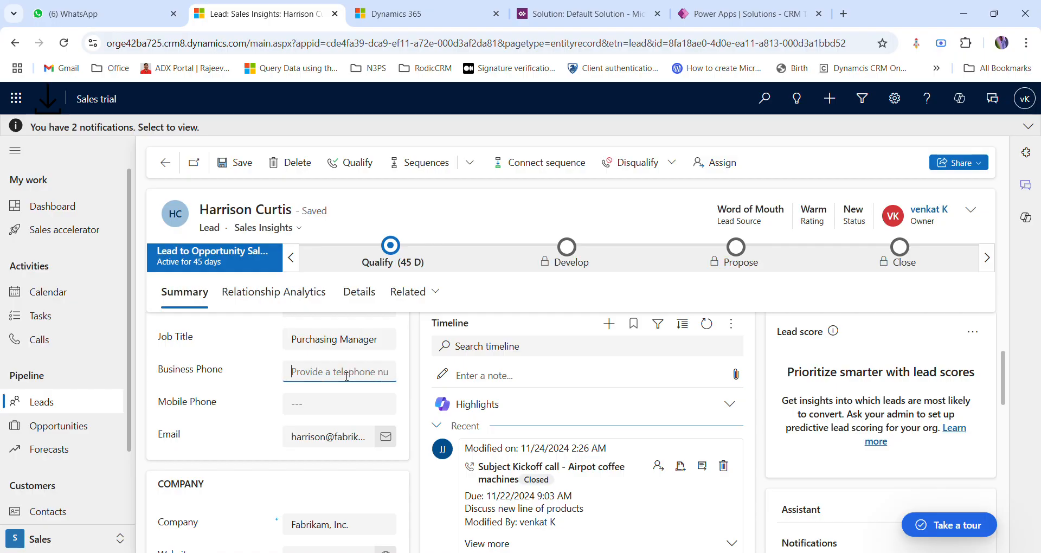
{"action": "left_click_drag", "start_coordinate": [219, 408], "coordinate": [159, 406]}
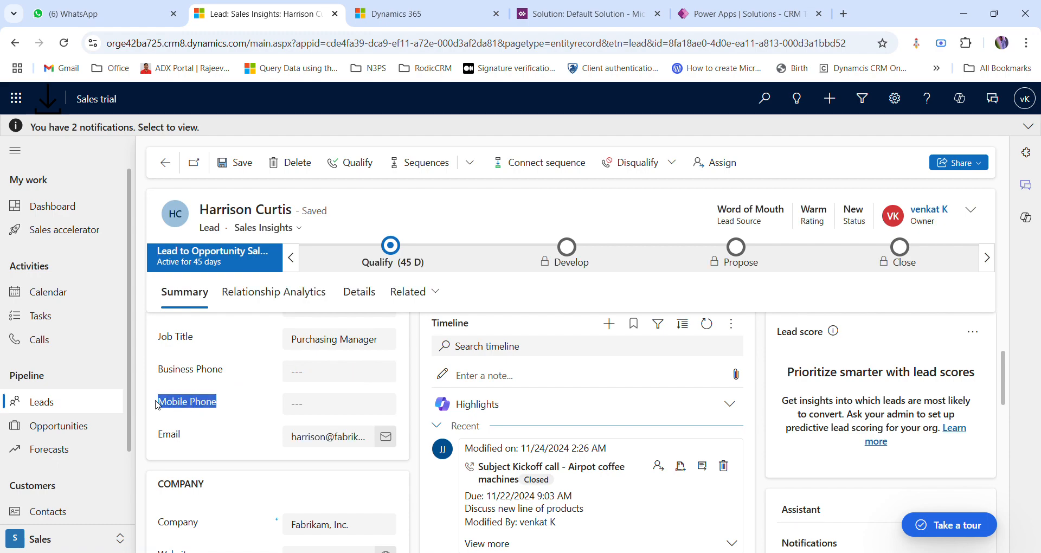
{"action": "left_click", "coordinate": [318, 408]}
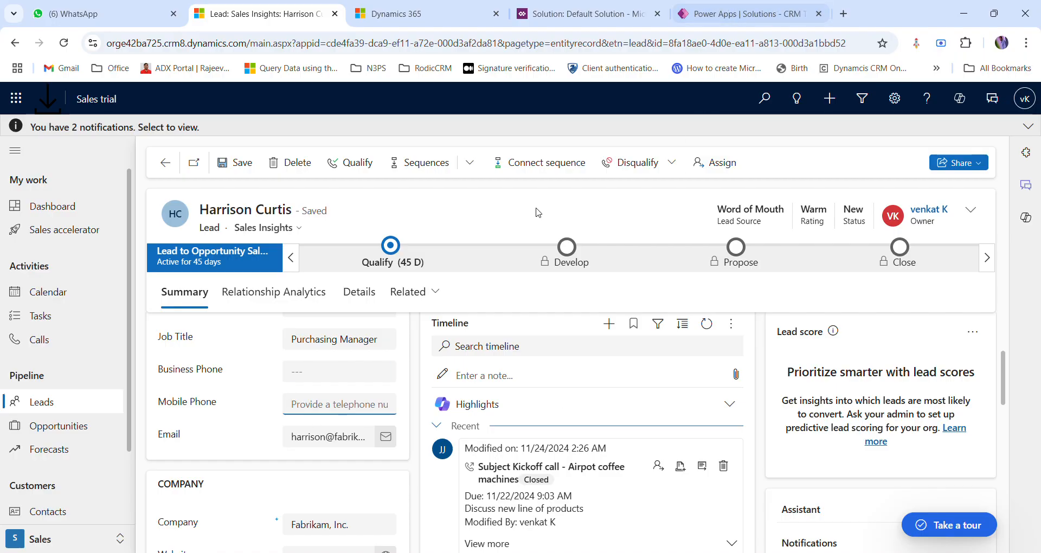
{"action": "left_click", "coordinate": [193, 407]}
{"action": "left_click_drag", "start_coordinate": [158, 404], "coordinate": [211, 406]}
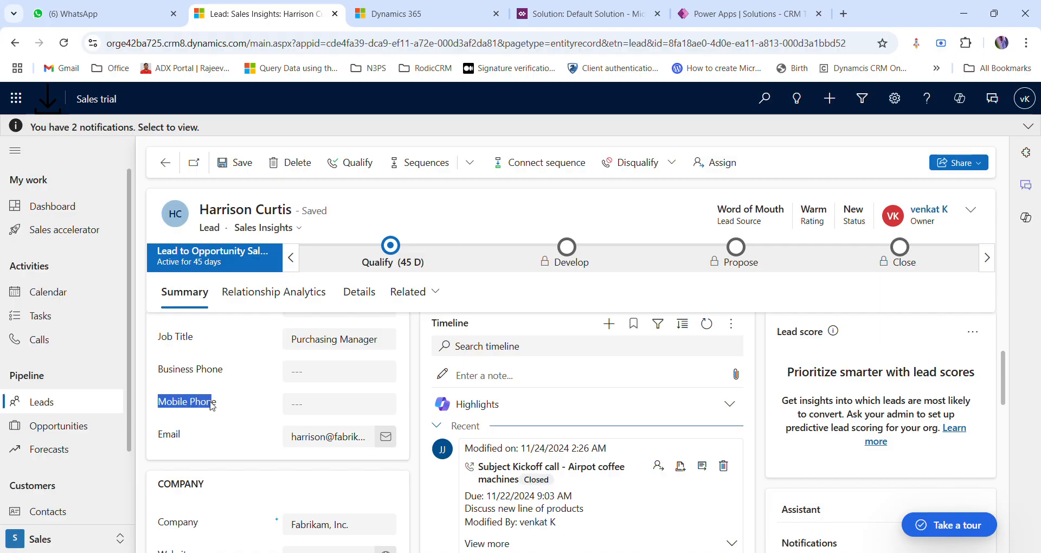
{"action": "left_click_drag", "start_coordinate": [158, 436], "coordinate": [171, 439]}
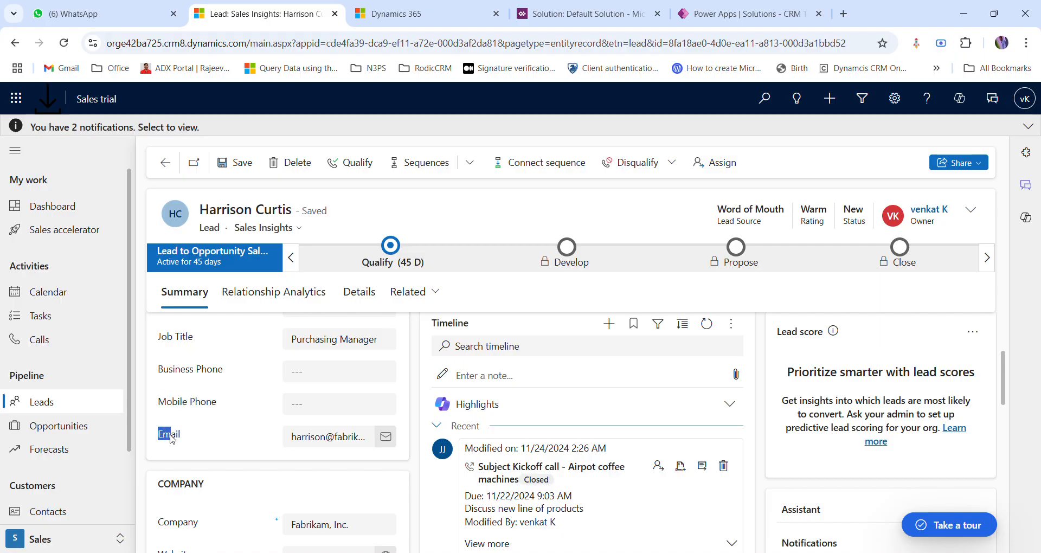
{"action": "left_click", "coordinate": [182, 404]}
{"action": "left_click_drag", "start_coordinate": [157, 369], "coordinate": [228, 377]}
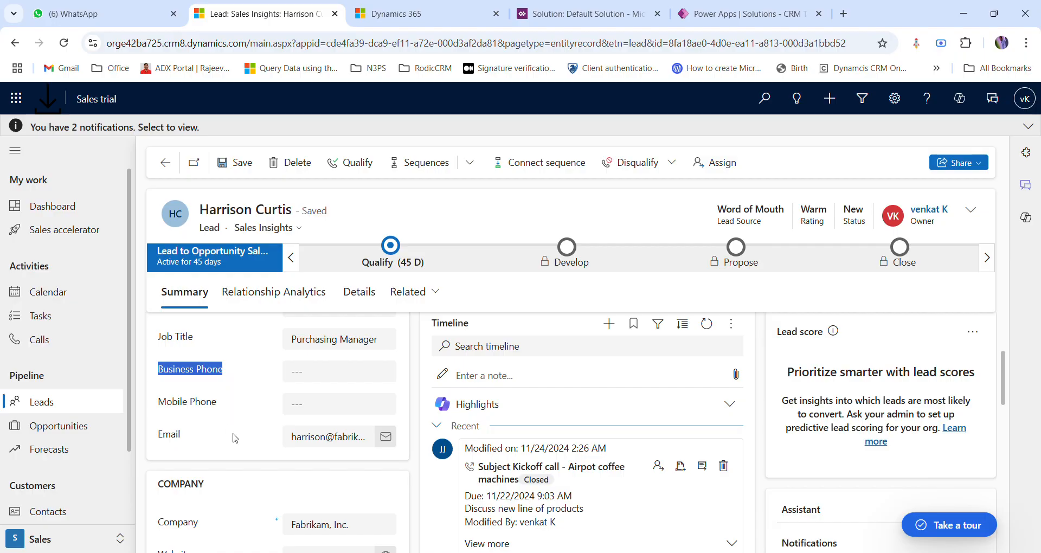
Switch to the Default Solution, expand its entities and search the page for "lead".
{"action": "left_click", "coordinate": [423, 14]}
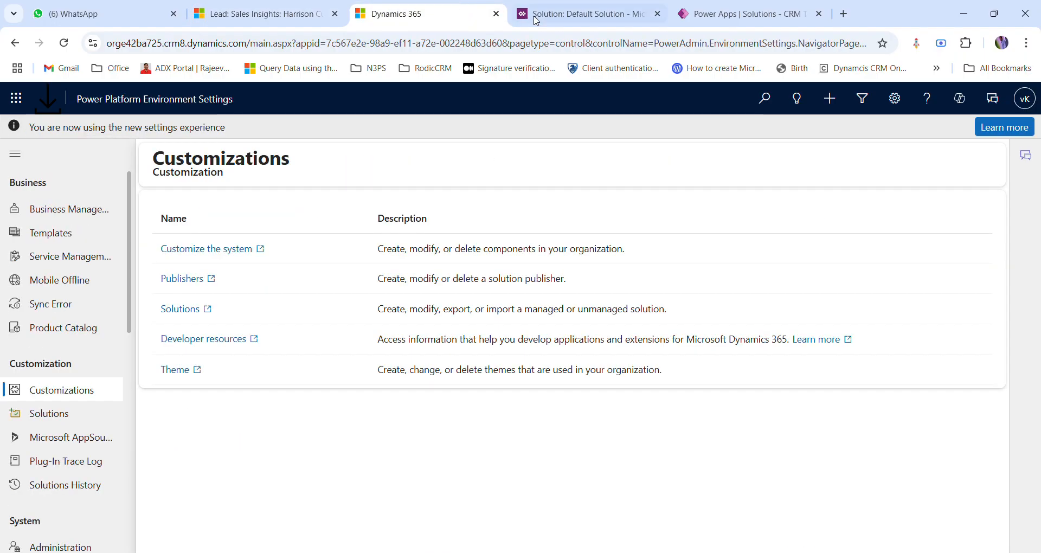
{"action": "left_click", "coordinate": [220, 250]}
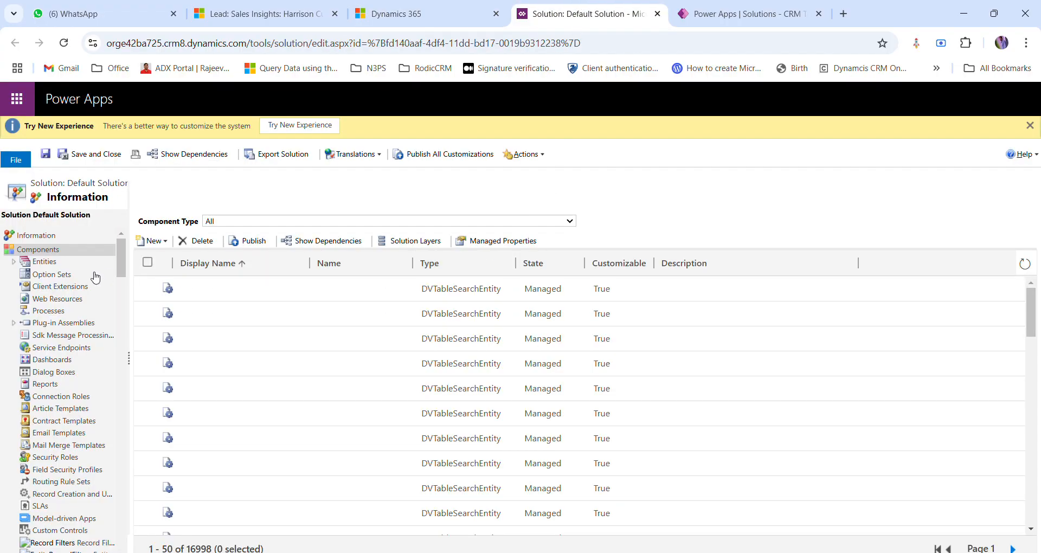
{"action": "left_click", "coordinate": [17, 261]}
{"action": "scroll", "coordinate": [77, 368], "scroll_direction": "down", "scroll_amount": 5}
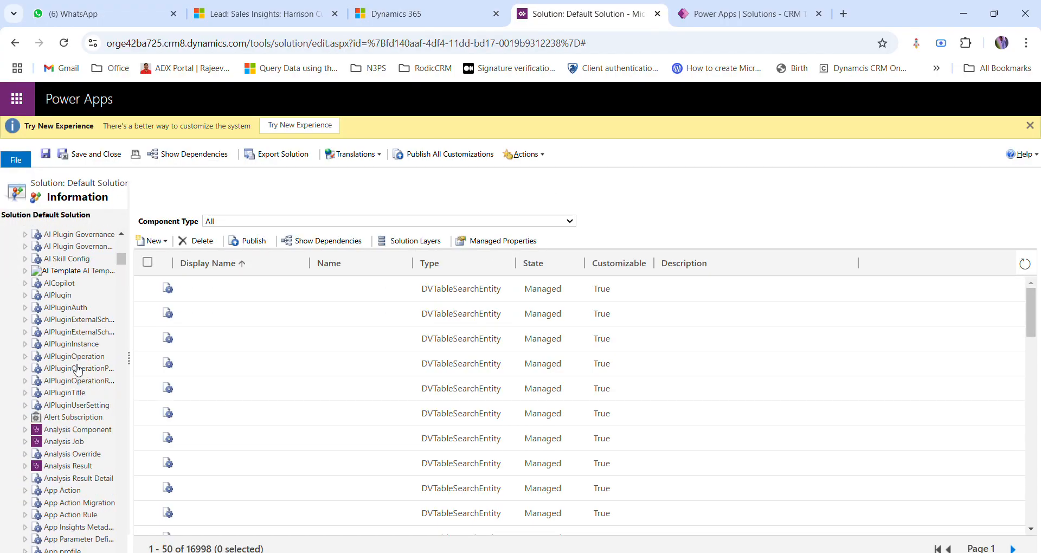
{"action": "scroll", "coordinate": [77, 369], "scroll_direction": "down", "scroll_amount": 20}
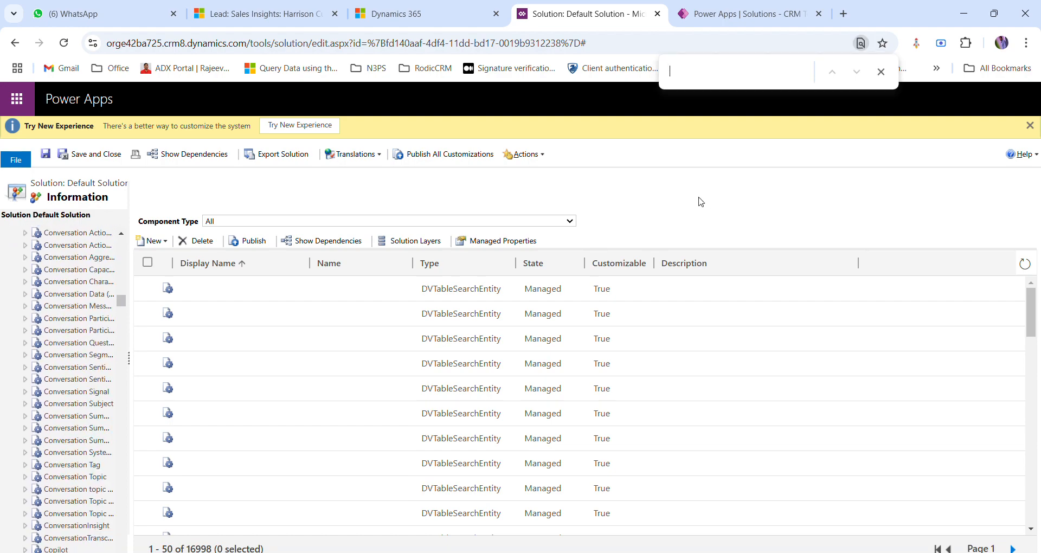
{"action": "type", "text": "lead"}
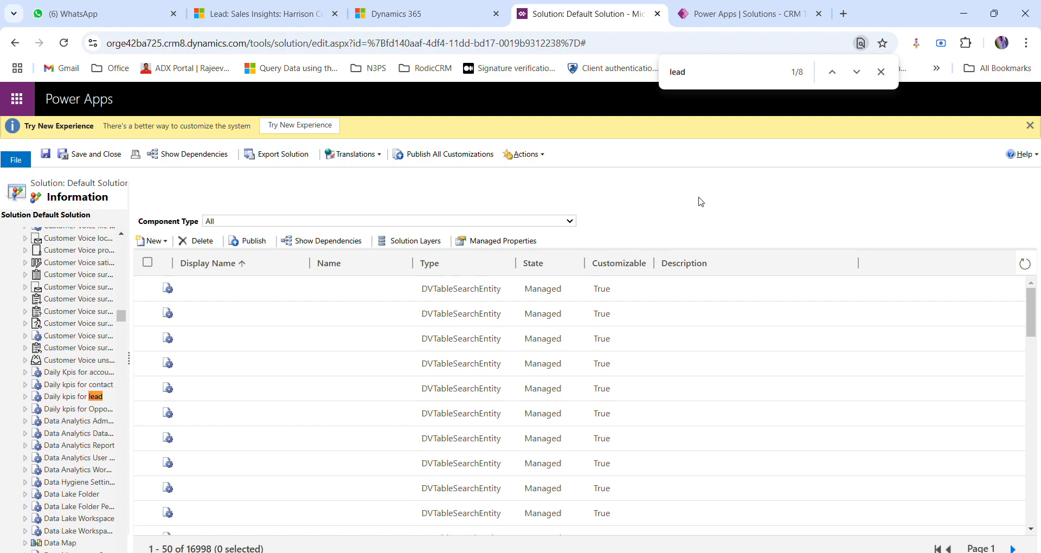
{"action": "left_click", "coordinate": [833, 71]}
{"action": "left_click", "coordinate": [833, 72]}
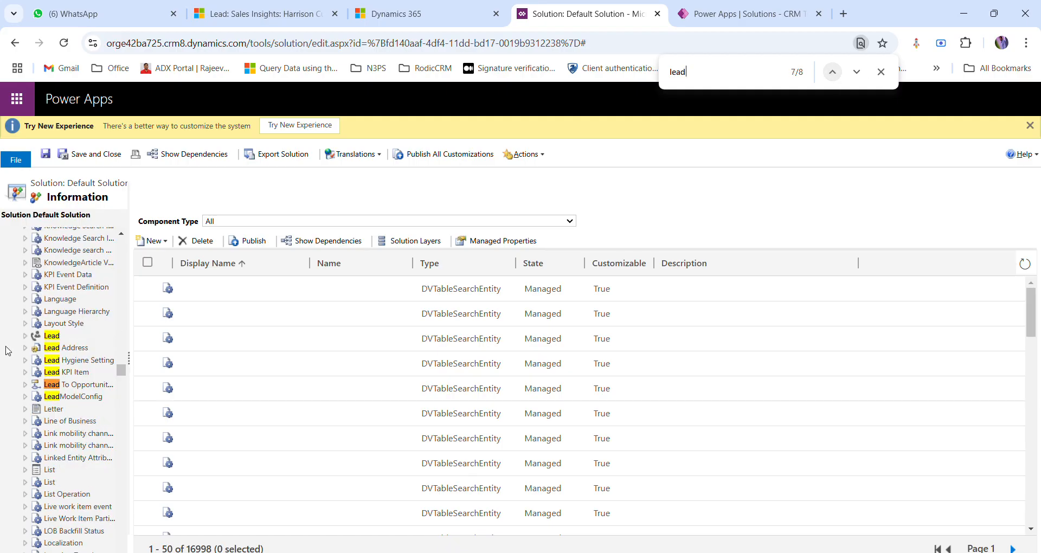
Open the forms list of the Lead entity and select the Sales Insights form.
{"action": "left_click", "coordinate": [25, 336]}
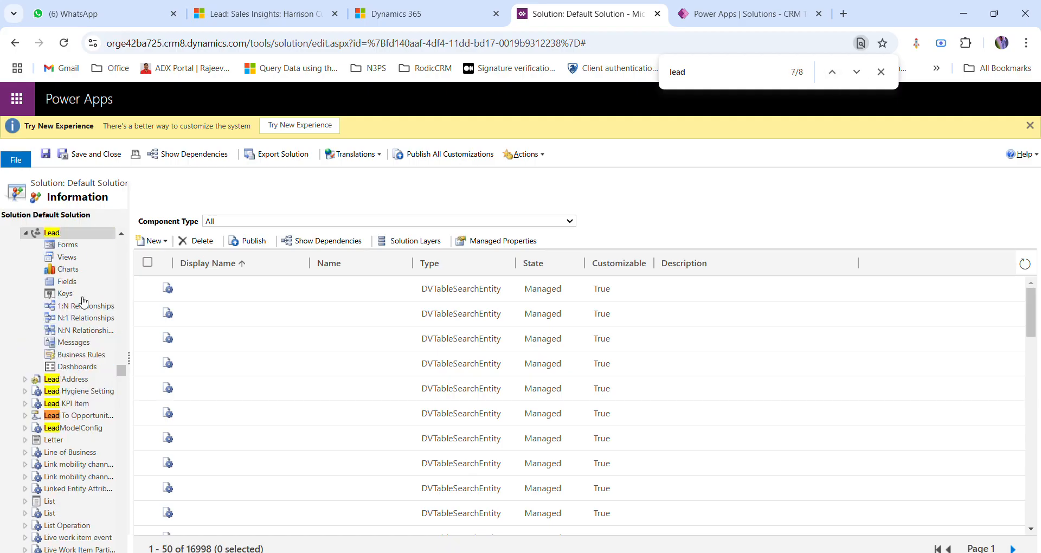
{"action": "left_click", "coordinate": [75, 245]}
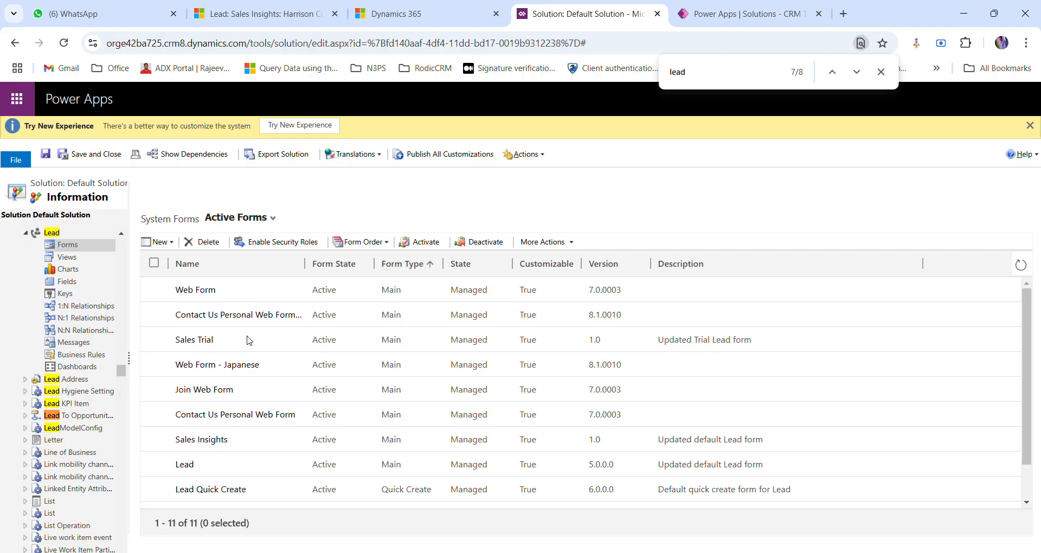
{"action": "scroll", "coordinate": [255, 379], "scroll_direction": "down", "scroll_amount": 2}
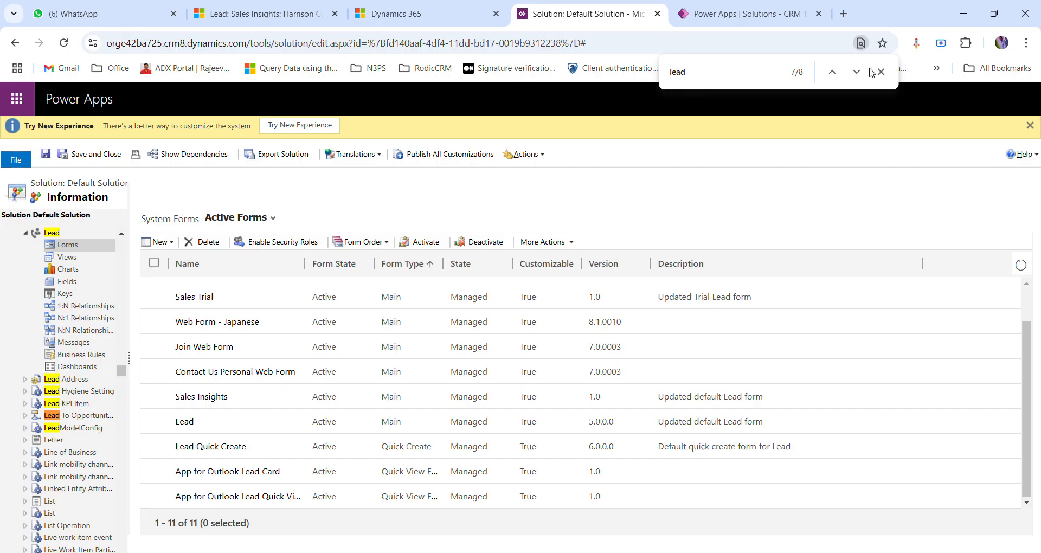
{"action": "left_click", "coordinate": [281, 354]}
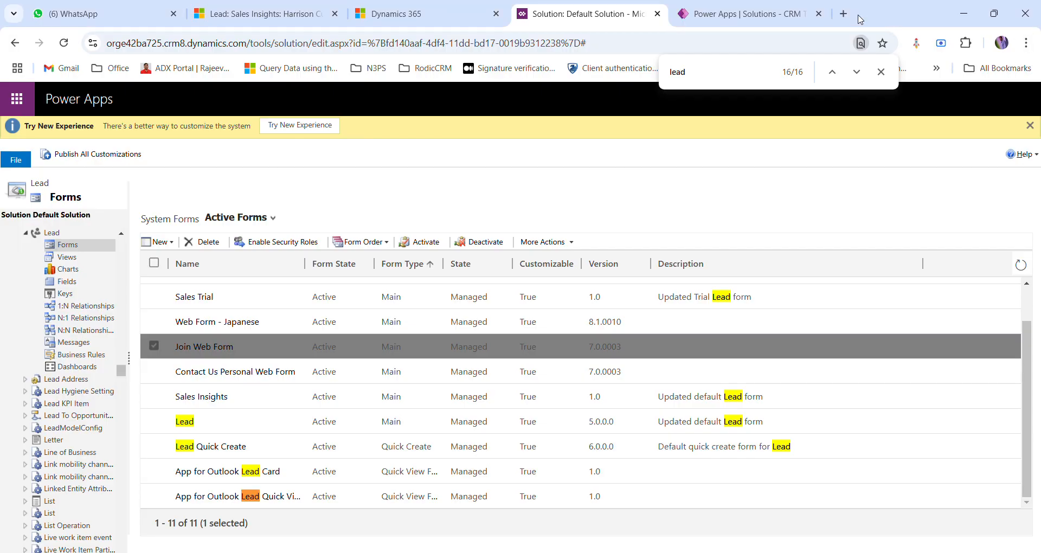
{"action": "left_click", "coordinate": [231, 397]}
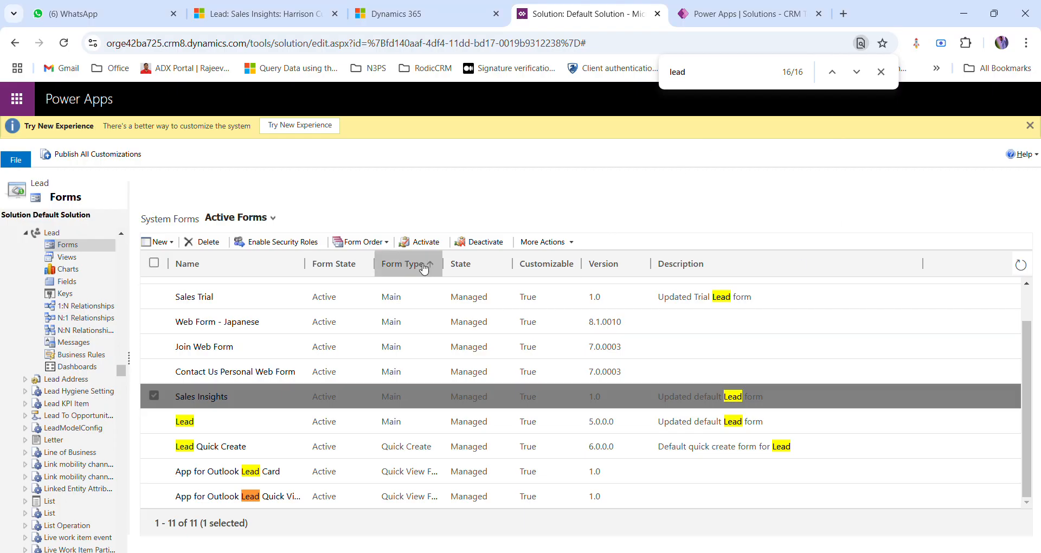
{"action": "left_click", "coordinate": [447, 18]}
{"action": "left_click", "coordinate": [264, 68]}
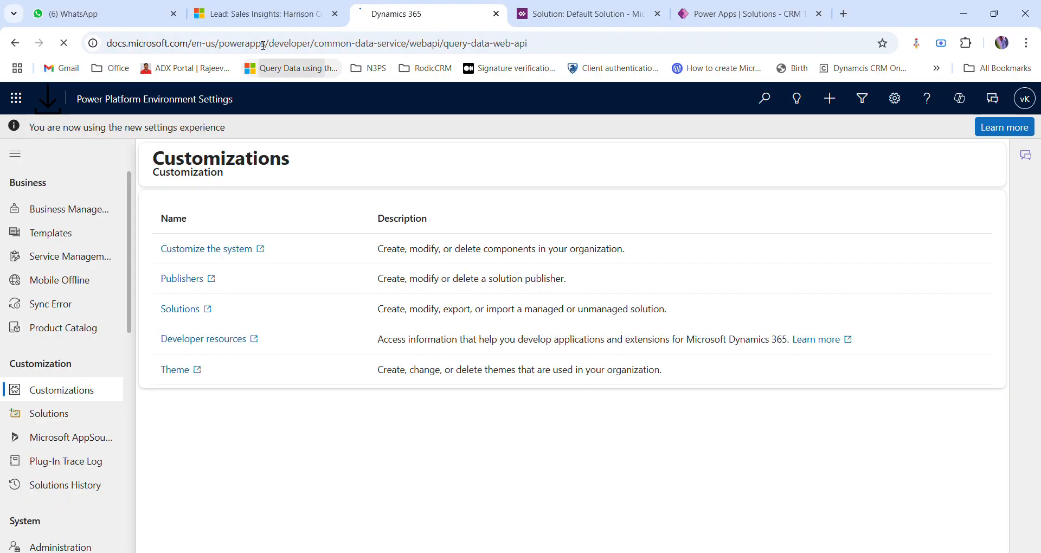
{"action": "left_click", "coordinate": [268, 15]}
{"action": "left_click", "coordinate": [421, 15]}
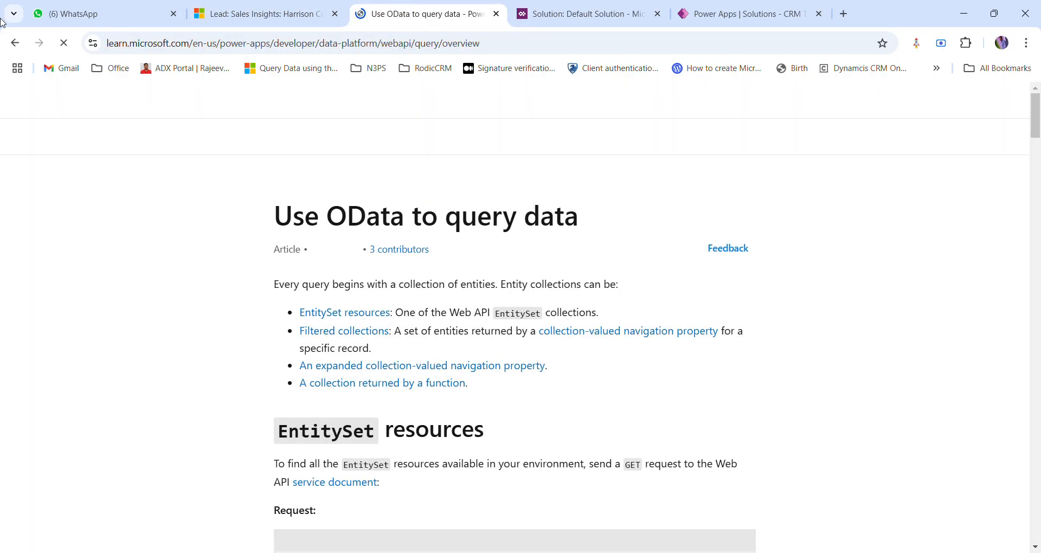
{"action": "left_click", "coordinate": [14, 43]}
Return to the open lead record and examine the Business Phone field in its Contact section.
{"action": "left_click", "coordinate": [309, 15]}
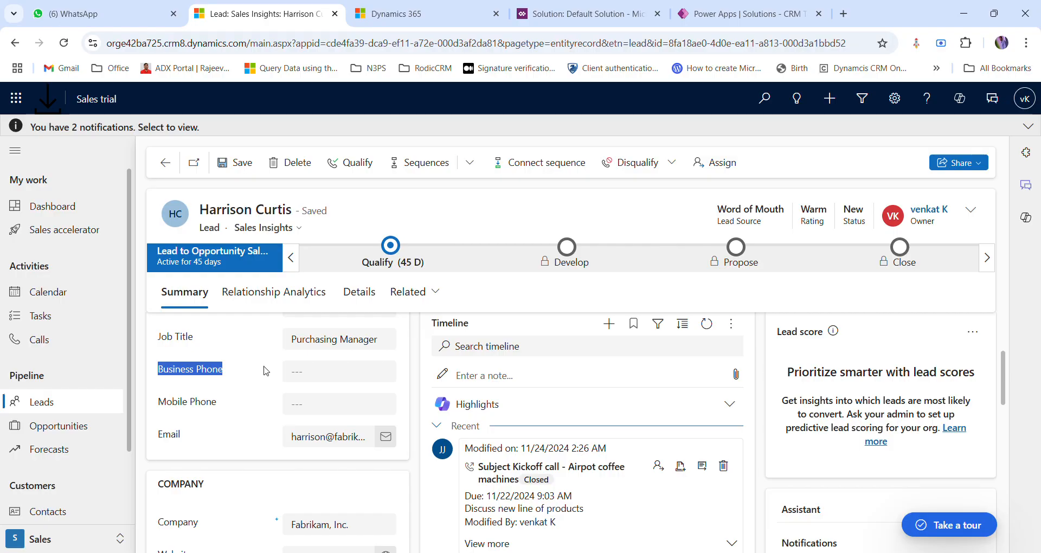
{"action": "left_click", "coordinate": [326, 369]}
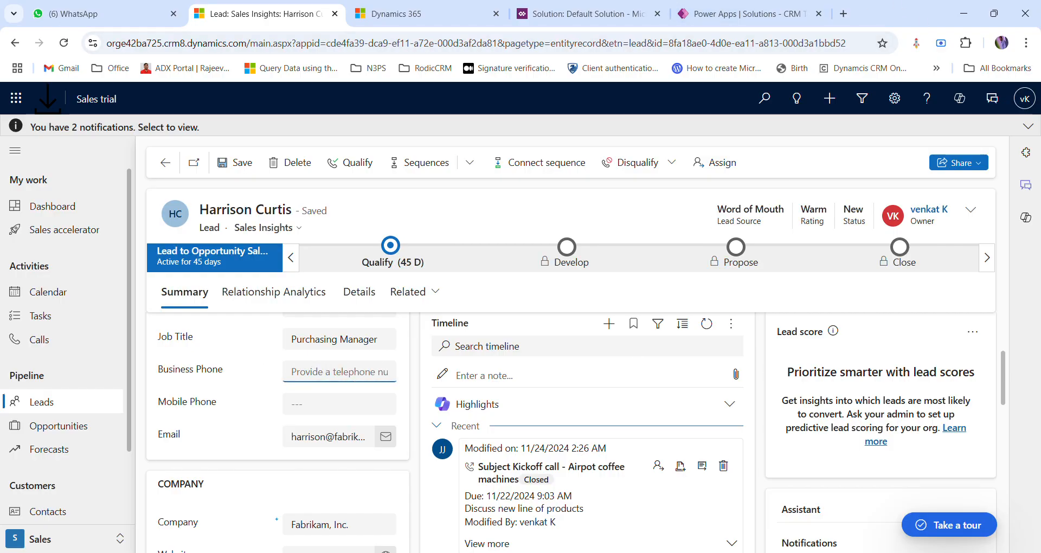
{"action": "key", "text": "alt+Tab"}
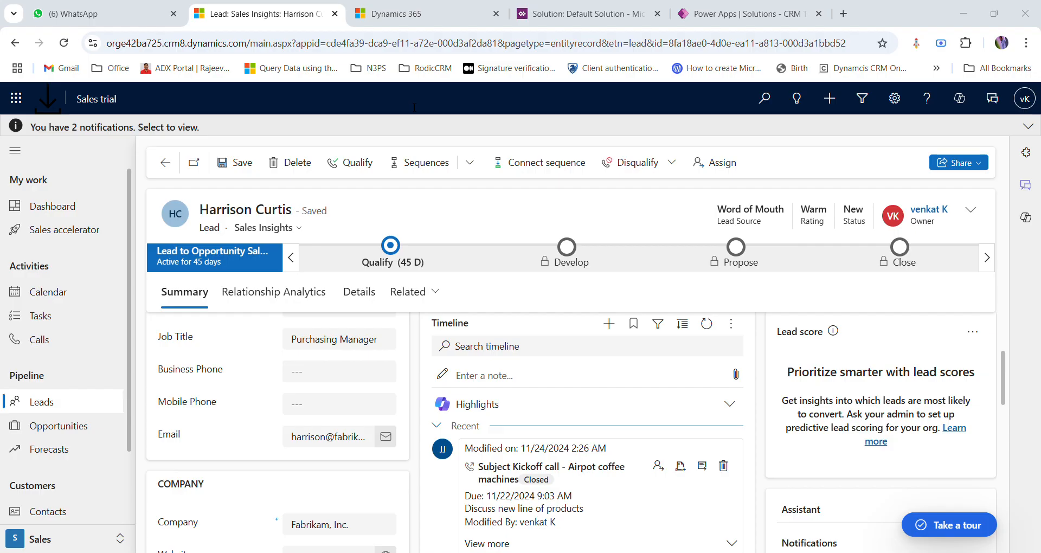
{"action": "left_click", "coordinate": [685, 237]}
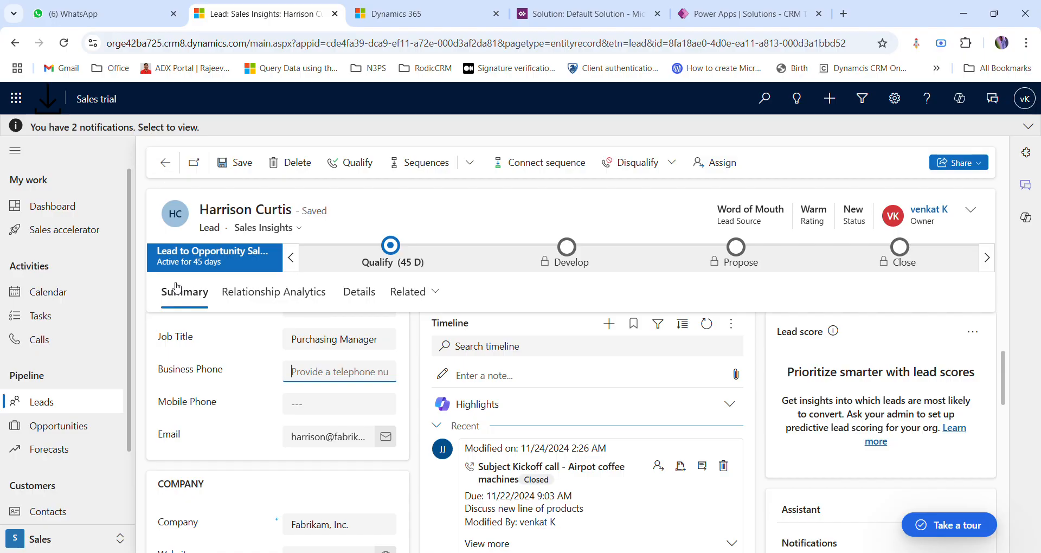
{"action": "scroll", "coordinate": [228, 368], "scroll_direction": "down", "scroll_amount": 2}
{"action": "scroll", "coordinate": [228, 368], "scroll_direction": "up", "scroll_amount": 4}
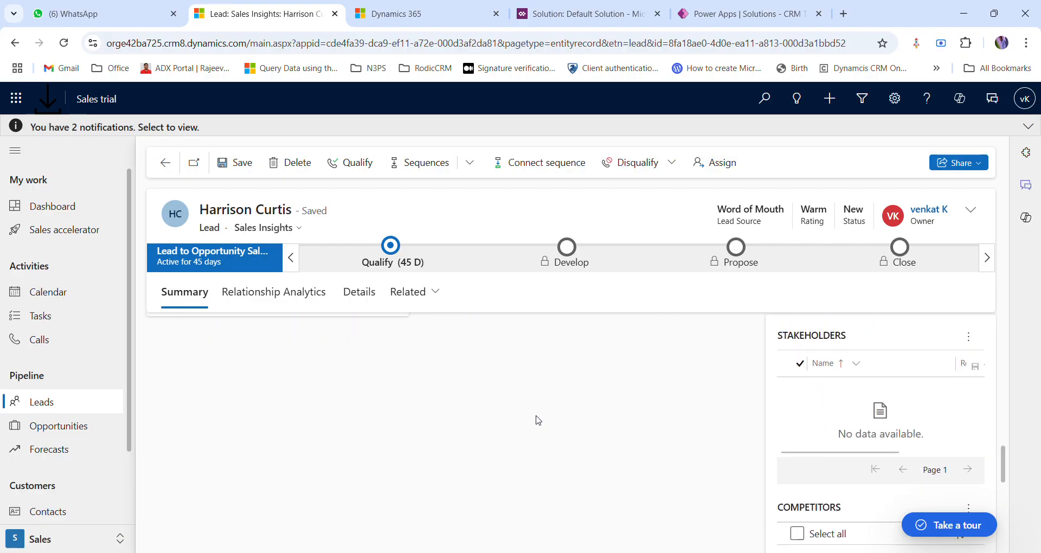
{"action": "scroll", "coordinate": [552, 438], "scroll_direction": "up", "scroll_amount": 1}
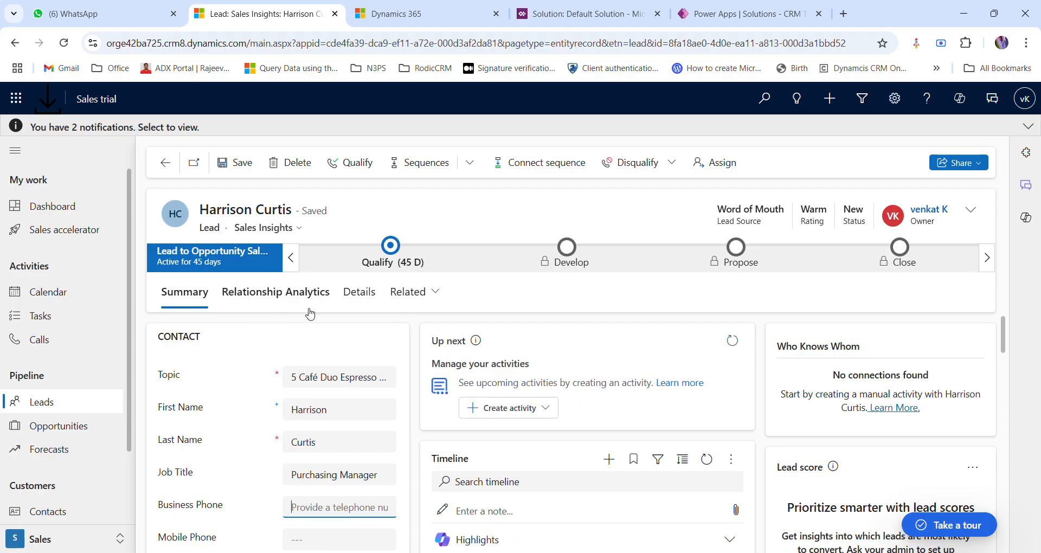
Look through the lead form's Relationship Analytics, Details and Related areas and return to Summary.
{"action": "left_click", "coordinate": [200, 369]}
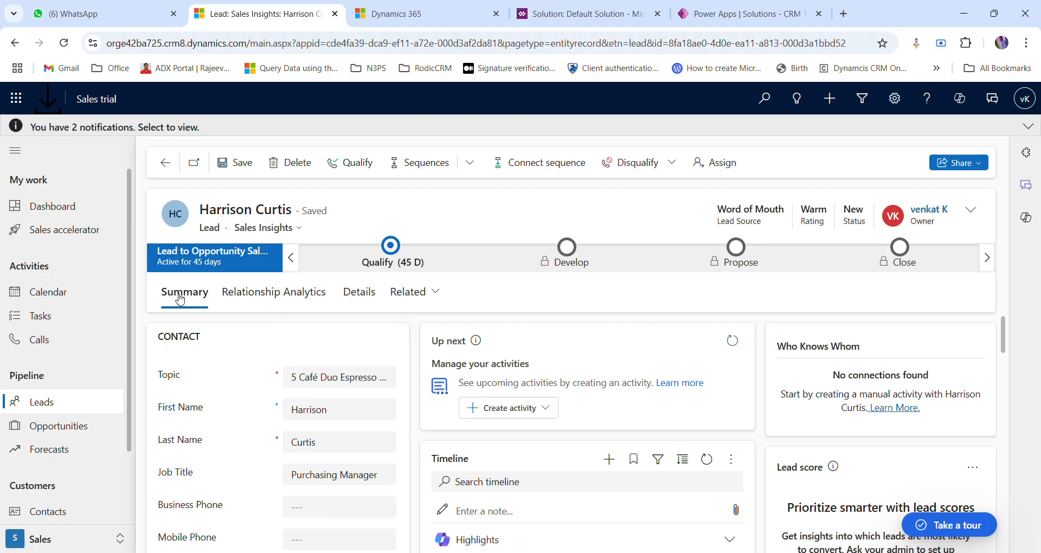
{"action": "left_click", "coordinate": [254, 298]}
{"action": "left_click", "coordinate": [356, 292]}
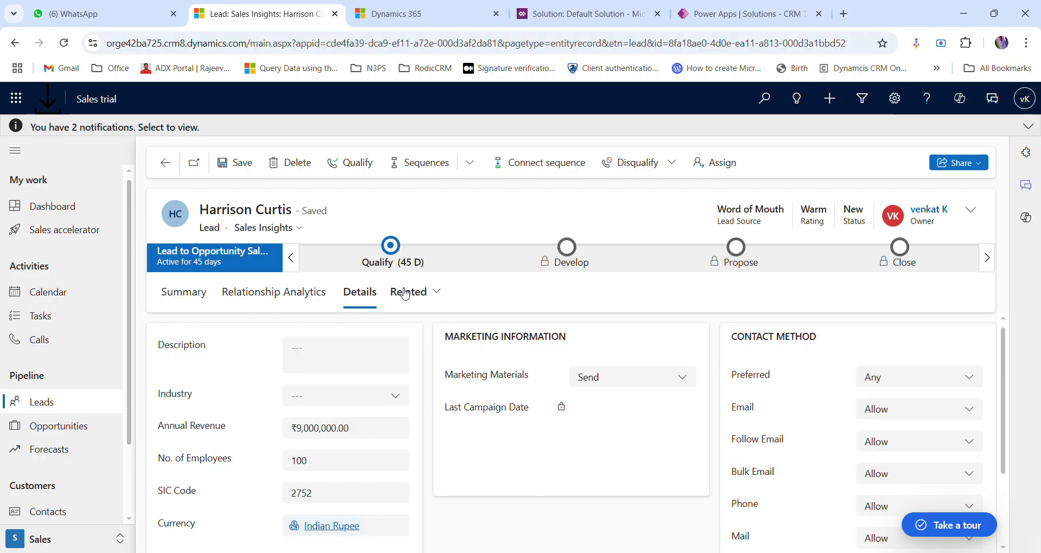
{"action": "left_click", "coordinate": [404, 292]}
{"action": "left_click", "coordinate": [184, 294]}
Read through the contact, company and address fields on the lead's Summary page.
{"action": "scroll", "coordinate": [366, 423], "scroll_direction": "down", "scroll_amount": 10}
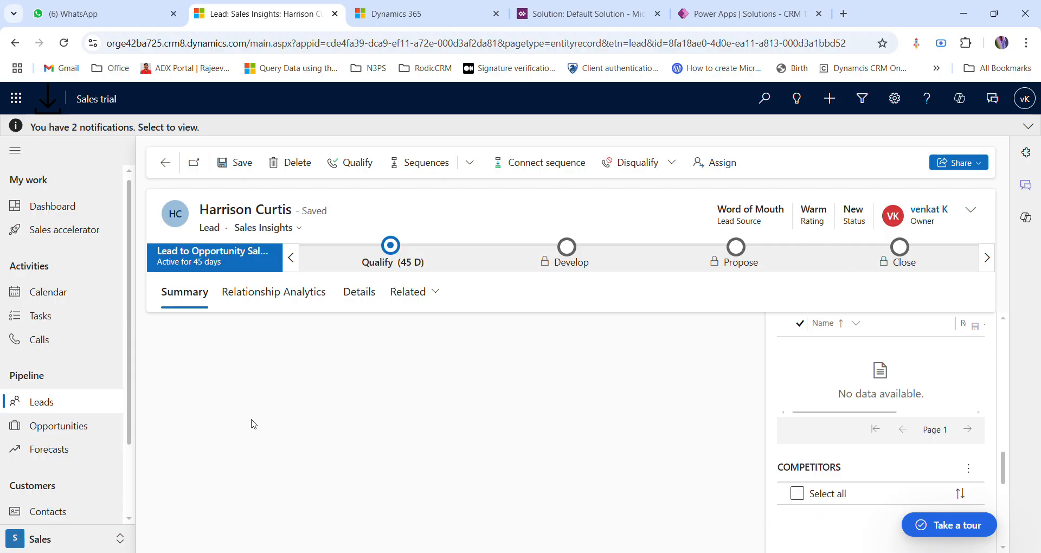
{"action": "scroll", "coordinate": [354, 389], "scroll_direction": "up", "scroll_amount": 5}
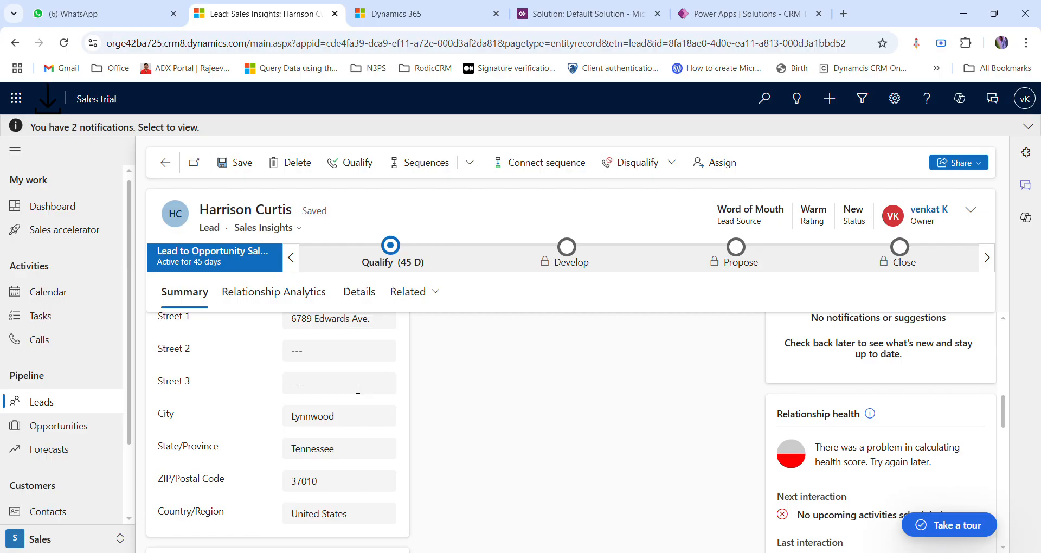
{"action": "scroll", "coordinate": [355, 388], "scroll_direction": "up", "scroll_amount": 5}
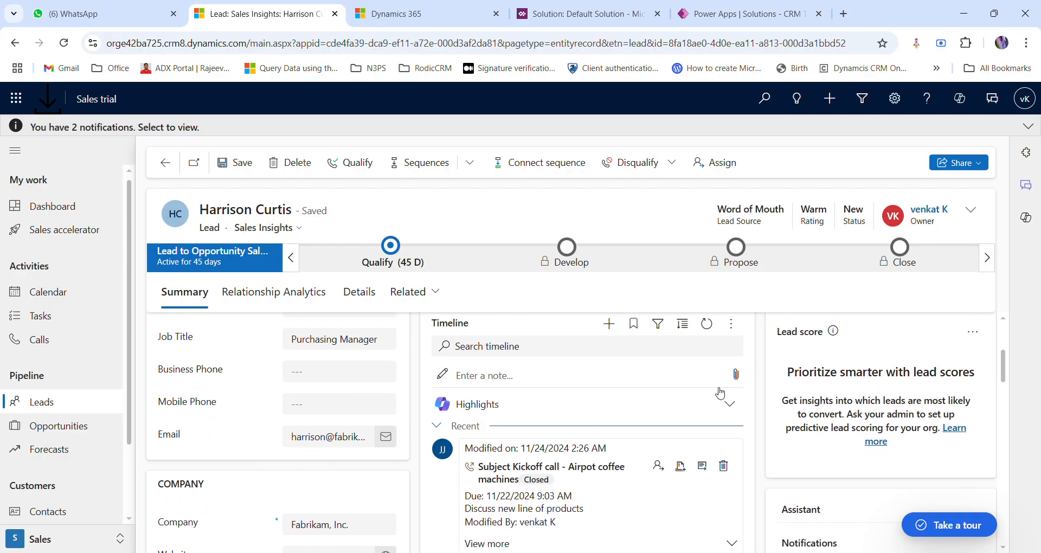
{"action": "scroll", "coordinate": [191, 361], "scroll_direction": "up", "scroll_amount": 3}
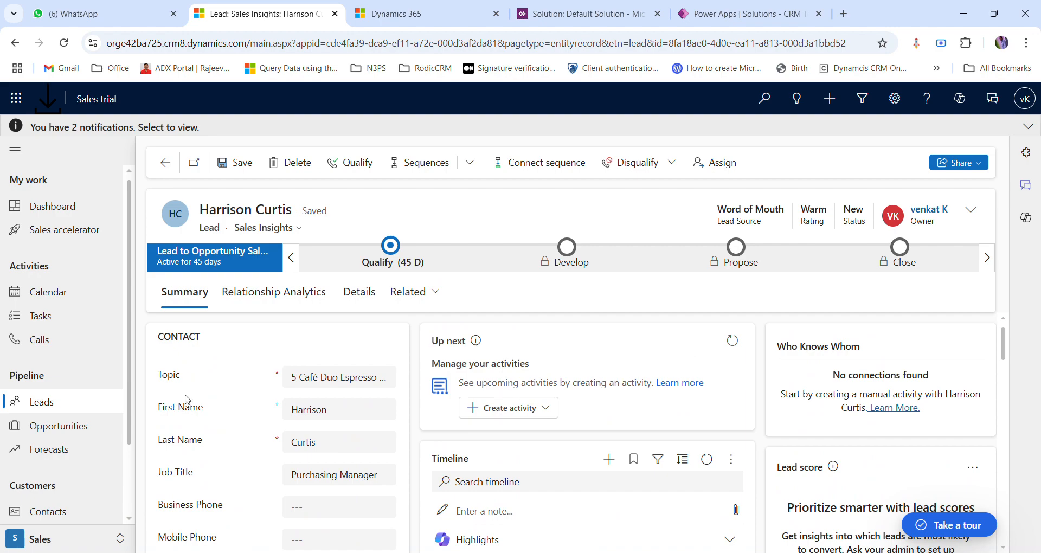
{"action": "scroll", "coordinate": [191, 476], "scroll_direction": "down", "scroll_amount": 3}
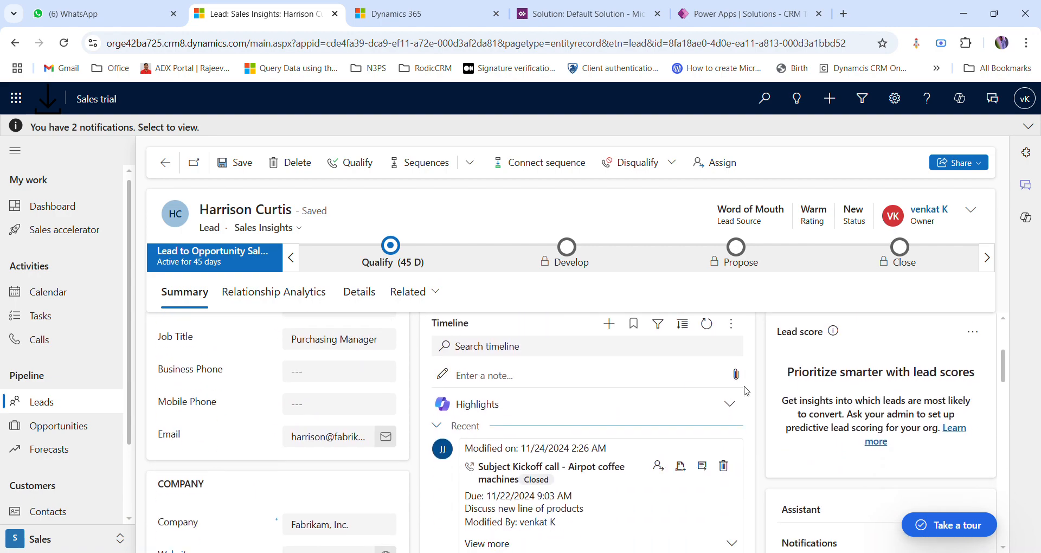
{"action": "scroll", "coordinate": [415, 410], "scroll_direction": "down", "scroll_amount": 4}
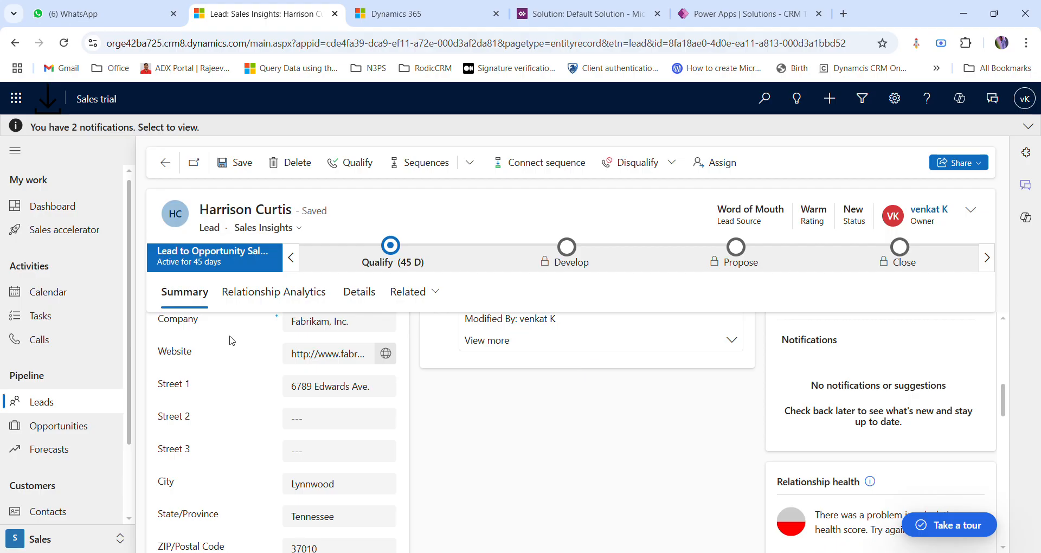
{"action": "scroll", "coordinate": [278, 376], "scroll_direction": "up", "scroll_amount": 5}
{"action": "scroll", "coordinate": [278, 376], "scroll_direction": "up", "scroll_amount": 2}
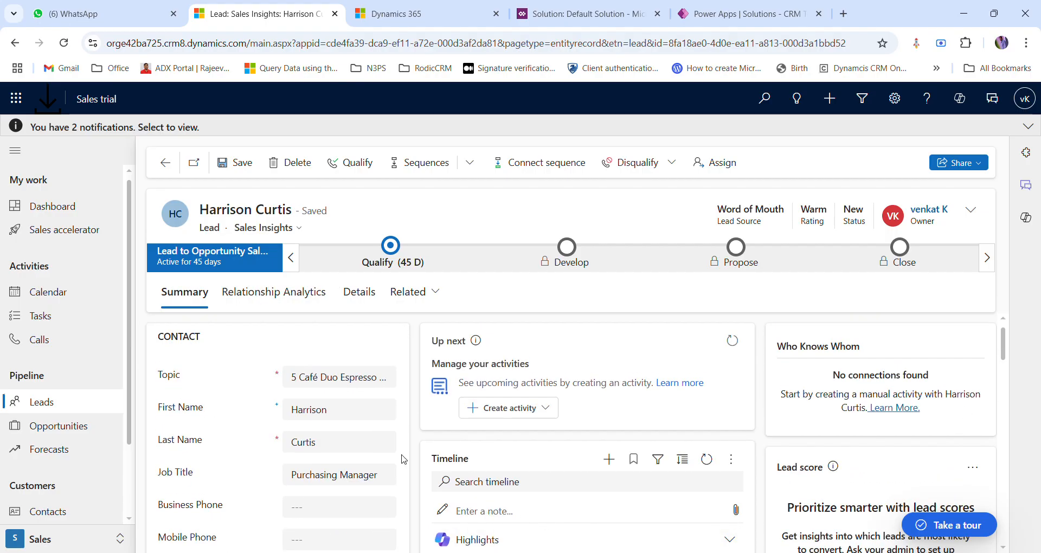
{"action": "scroll", "coordinate": [182, 380], "scroll_direction": "down", "scroll_amount": 1}
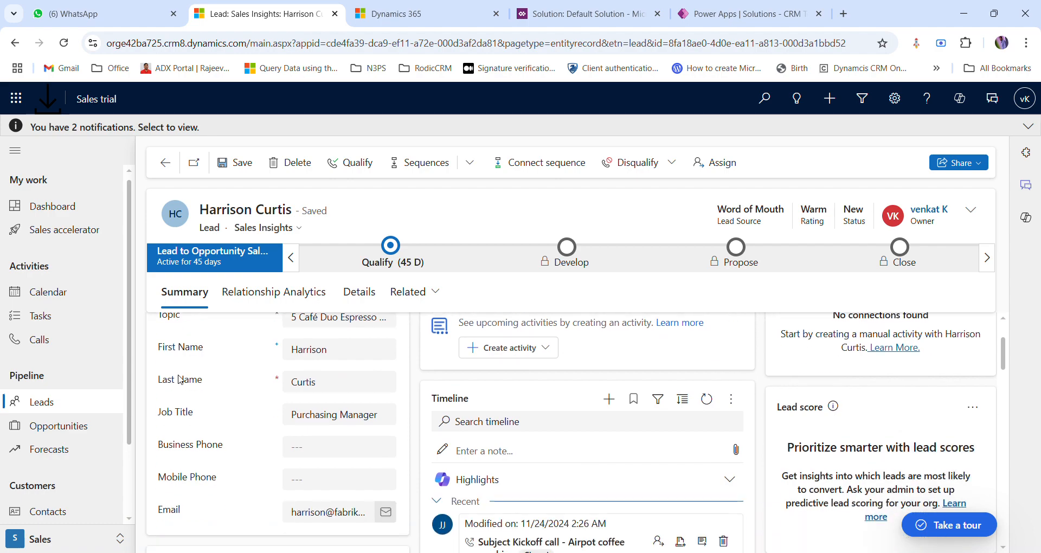
{"action": "scroll", "coordinate": [181, 380], "scroll_direction": "down", "scroll_amount": 10}
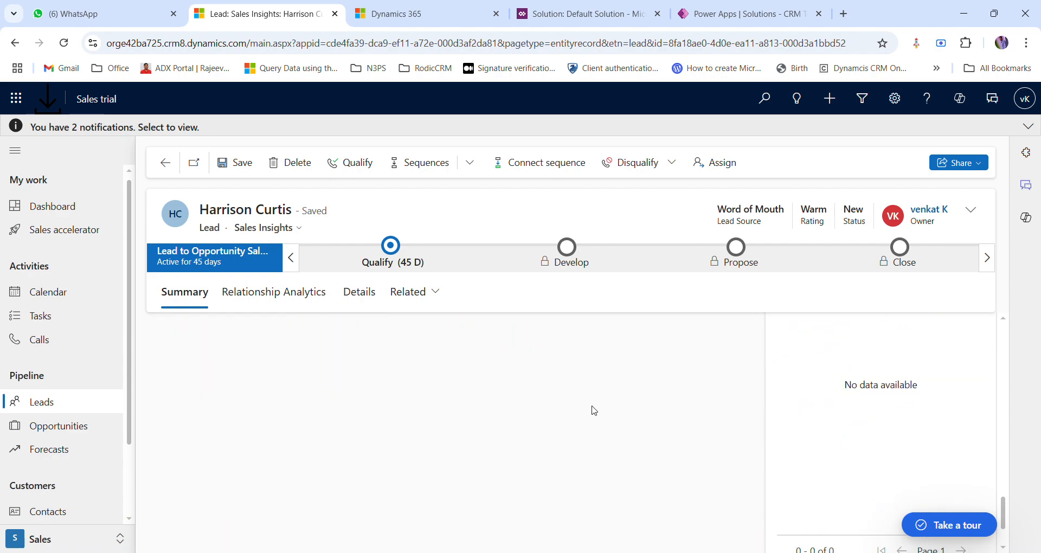
Check the lead's Details and Related entries again, return to Summary and highlight the Mobile Phone label.
{"action": "left_click", "coordinate": [220, 299]}
{"action": "left_click", "coordinate": [361, 301]}
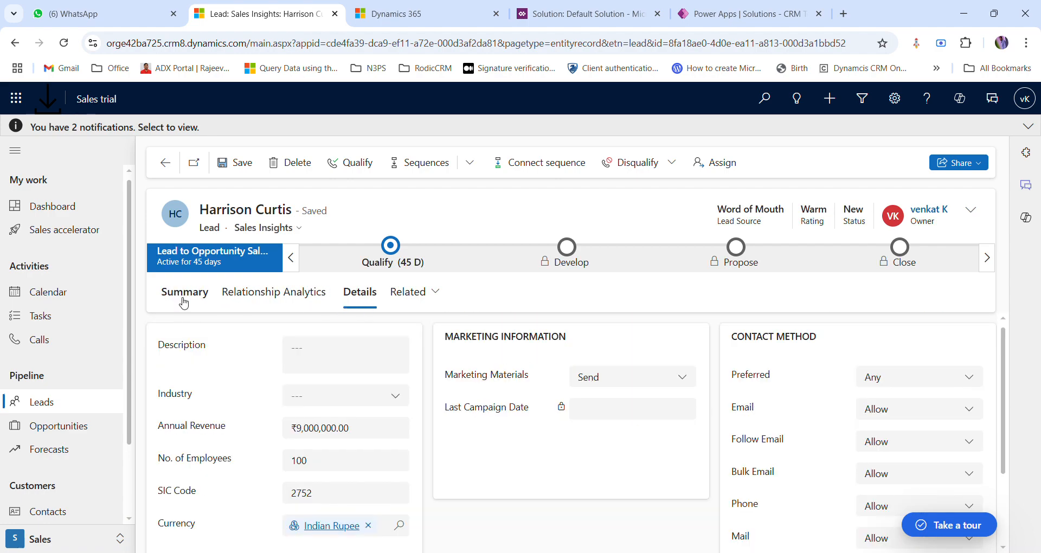
{"action": "left_click", "coordinate": [409, 293]}
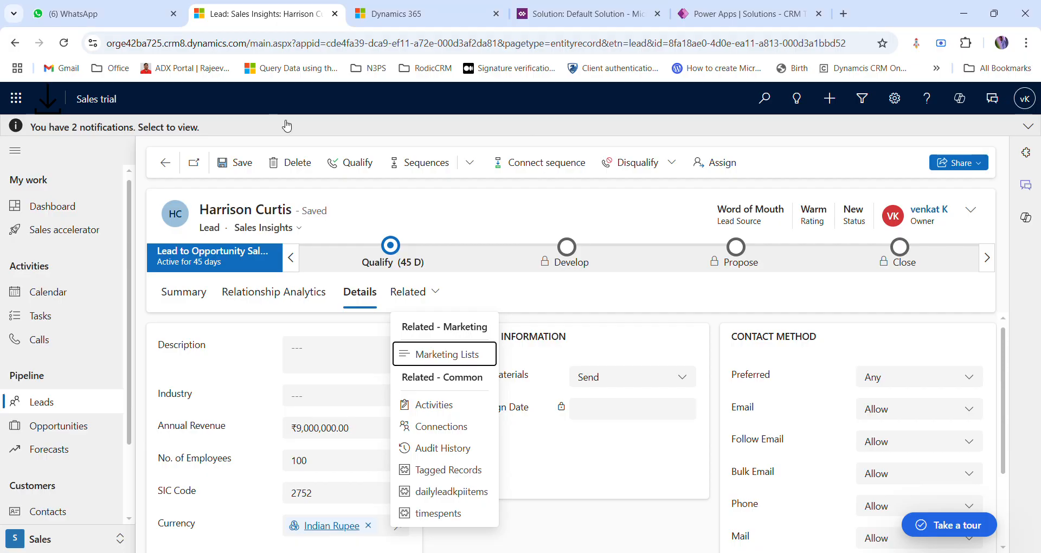
{"action": "left_click", "coordinate": [193, 293]}
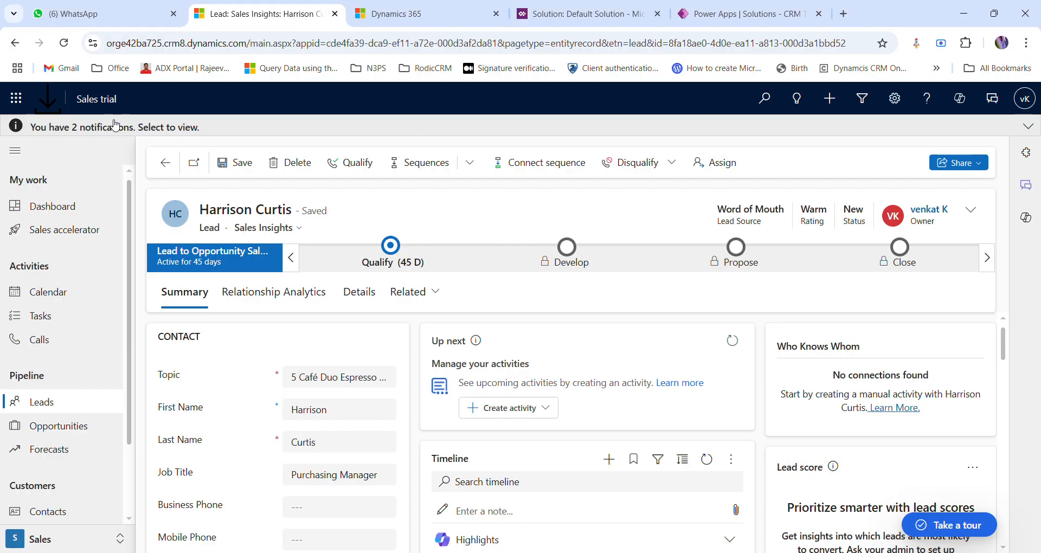
{"action": "scroll", "coordinate": [227, 402], "scroll_direction": "down", "scroll_amount": 3}
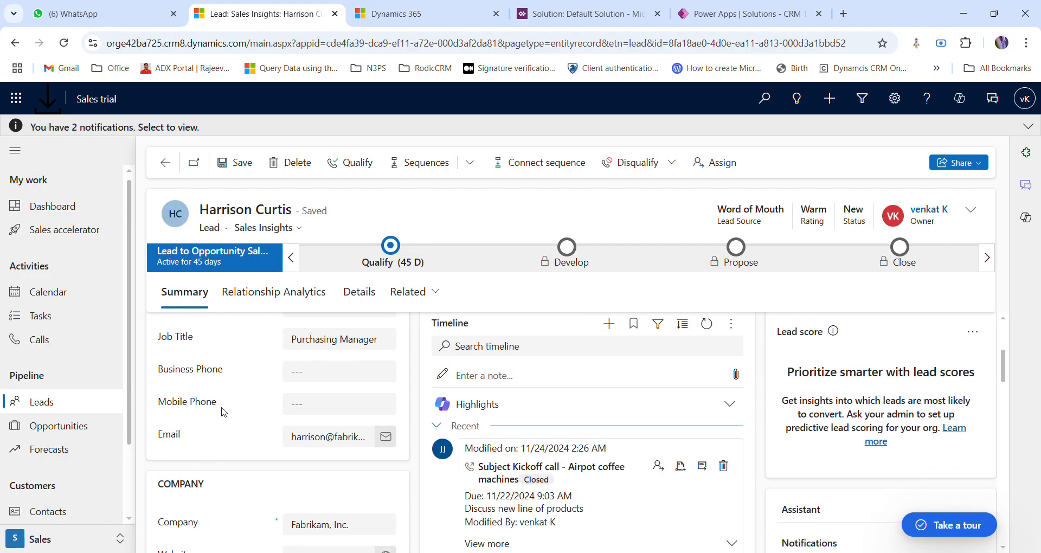
{"action": "left_click_drag", "start_coordinate": [217, 402], "coordinate": [161, 411]}
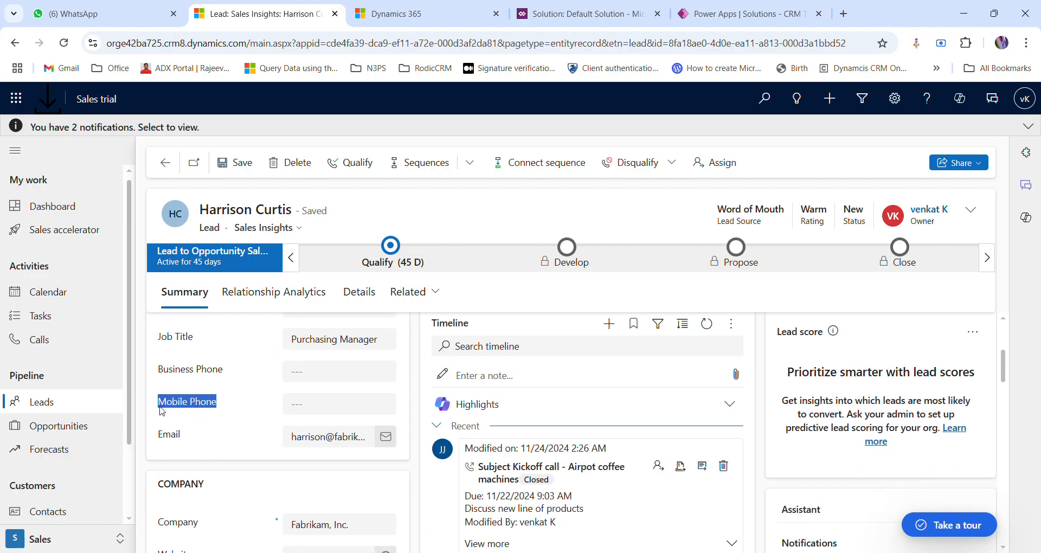
{"action": "key", "text": "alt+Tab"}
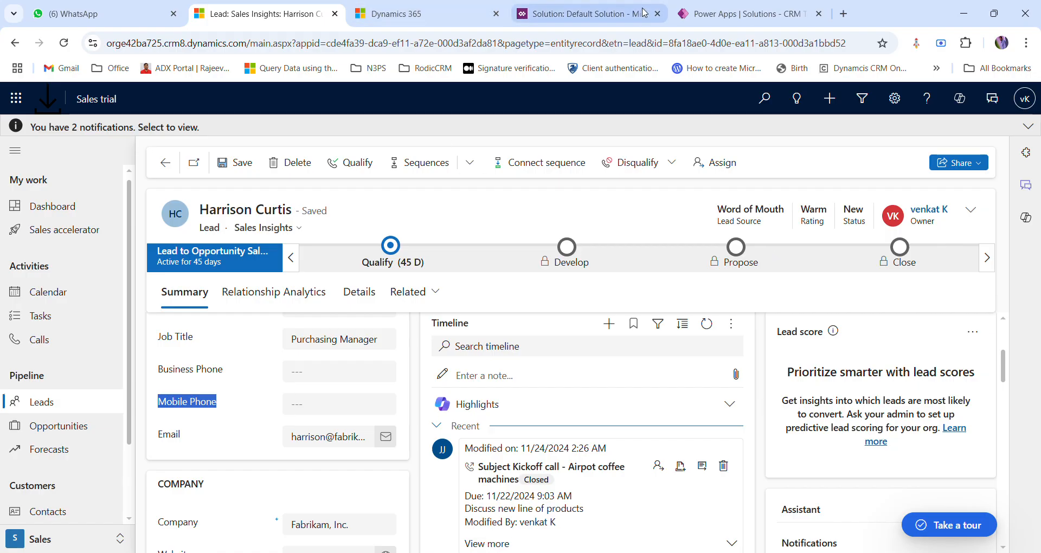
Open the LEAD.JS web resource in the CRM Test solution for editing and upload the file Lead.js as its code.
{"action": "left_click", "coordinate": [747, 14]}
{"action": "left_click", "coordinate": [318, 277]}
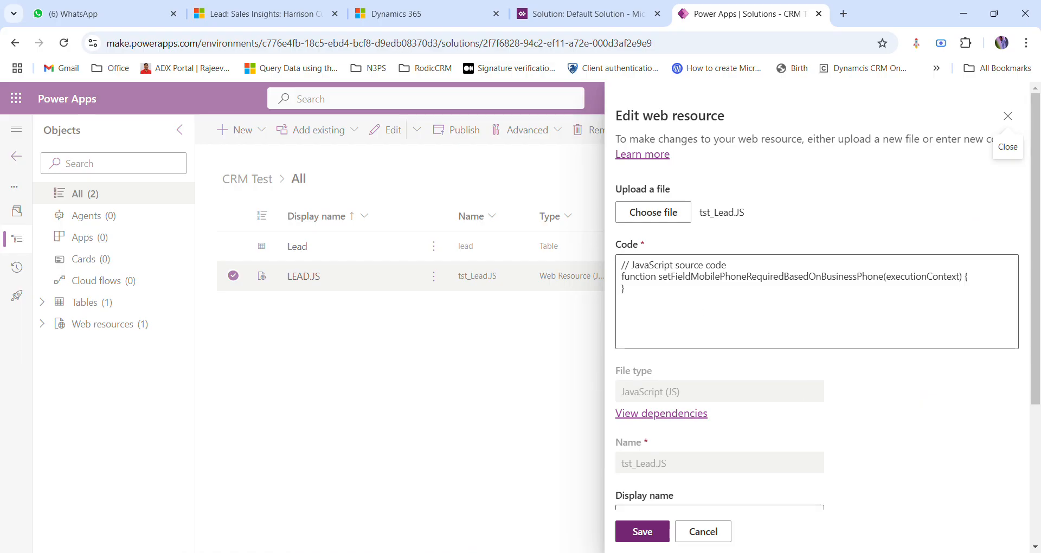
{"action": "key", "text": "alt+Tab"}
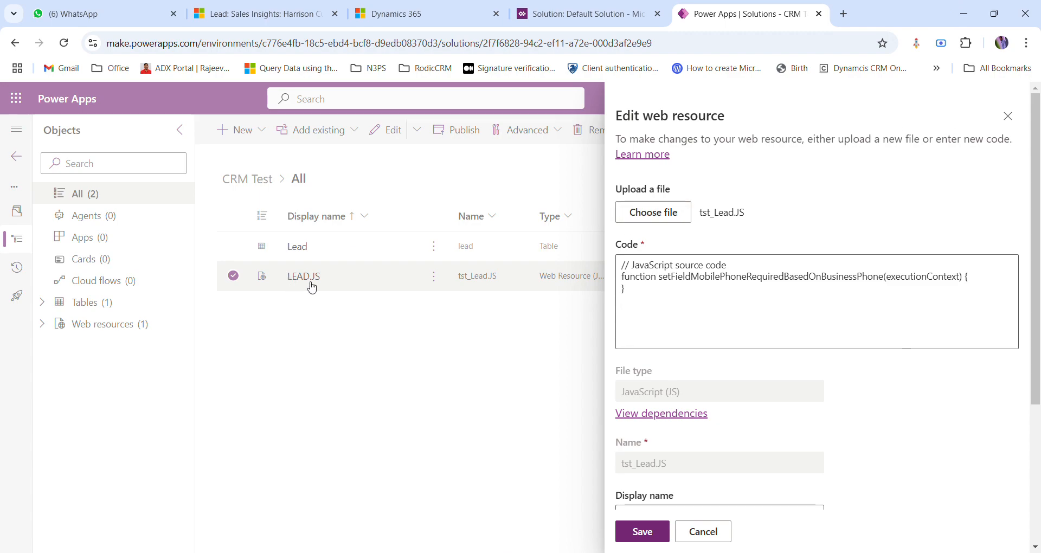
{"action": "left_click", "coordinate": [653, 213]}
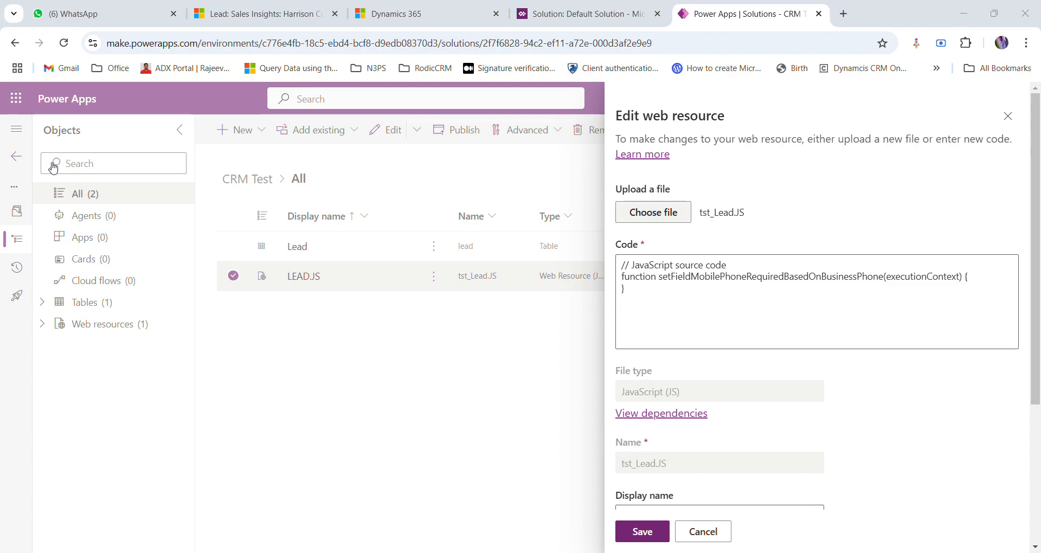
{"action": "double_click", "coordinate": [167, 110]}
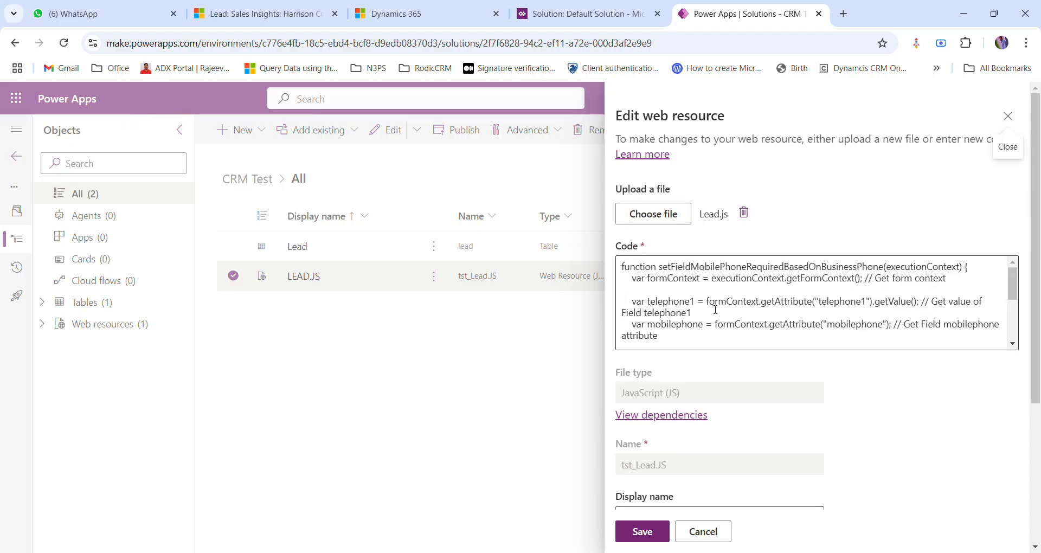
Review the uploaded setFieldMobilePhoneRequiredBasedOnBusinessPhone code and save the web resource.
{"action": "scroll", "coordinate": [716, 310], "scroll_direction": "down", "scroll_amount": 2}
{"action": "scroll", "coordinate": [715, 310], "scroll_direction": "down", "scroll_amount": 1}
{"action": "scroll", "coordinate": [716, 309], "scroll_direction": "up", "scroll_amount": 4}
{"action": "scroll", "coordinate": [678, 319], "scroll_direction": "down", "scroll_amount": 4}
{"action": "left_click", "coordinate": [645, 532]}
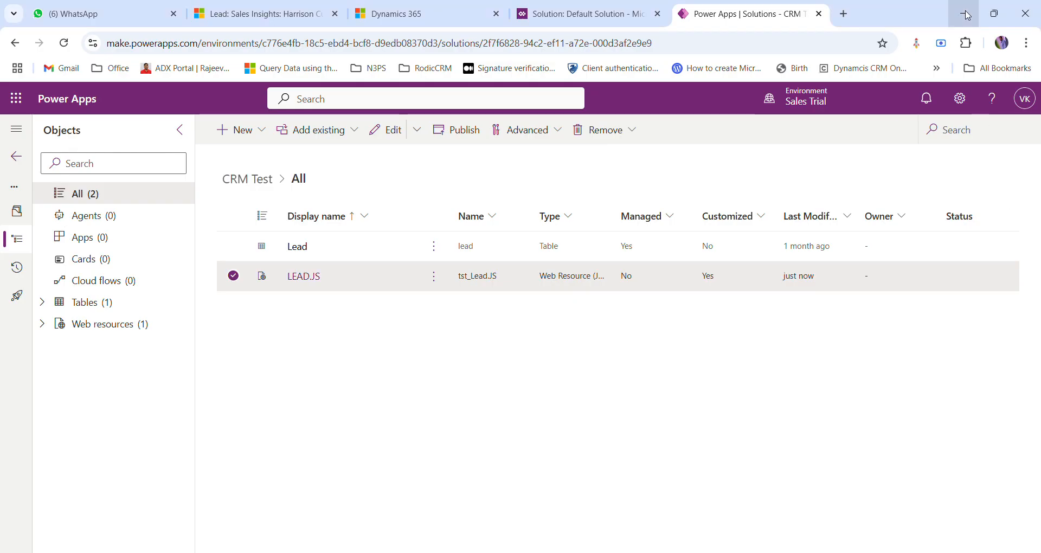
Open the Sales Insights main form of the Lead table in the CRM Test solution for editing.
{"action": "left_click", "coordinate": [300, 250]}
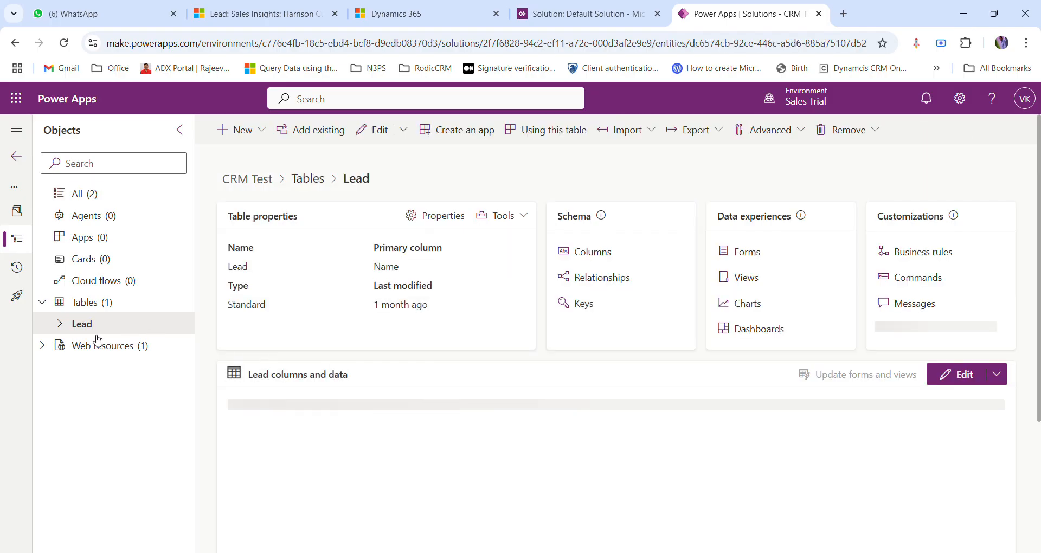
{"action": "left_click", "coordinate": [60, 325]}
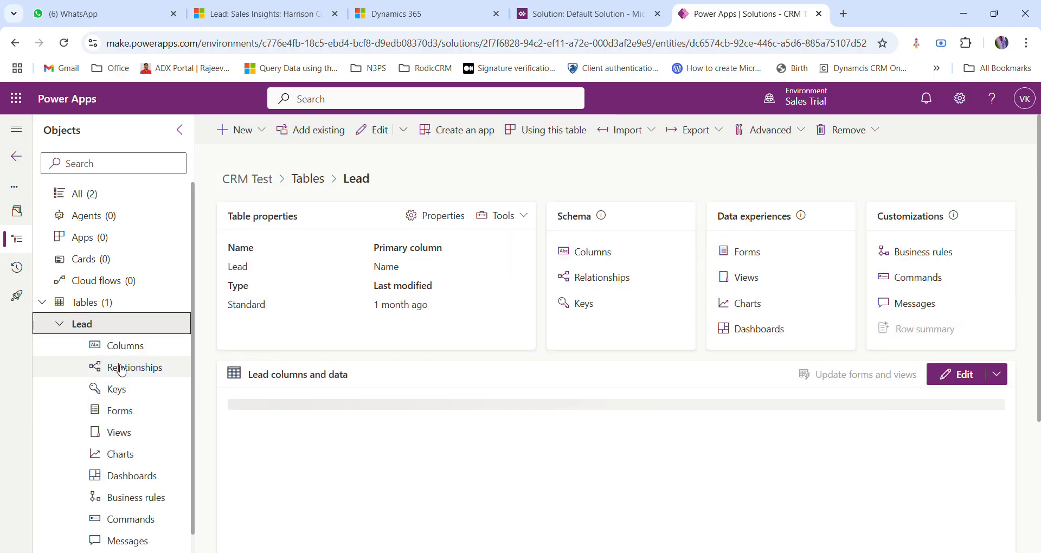
{"action": "left_click", "coordinate": [133, 418]}
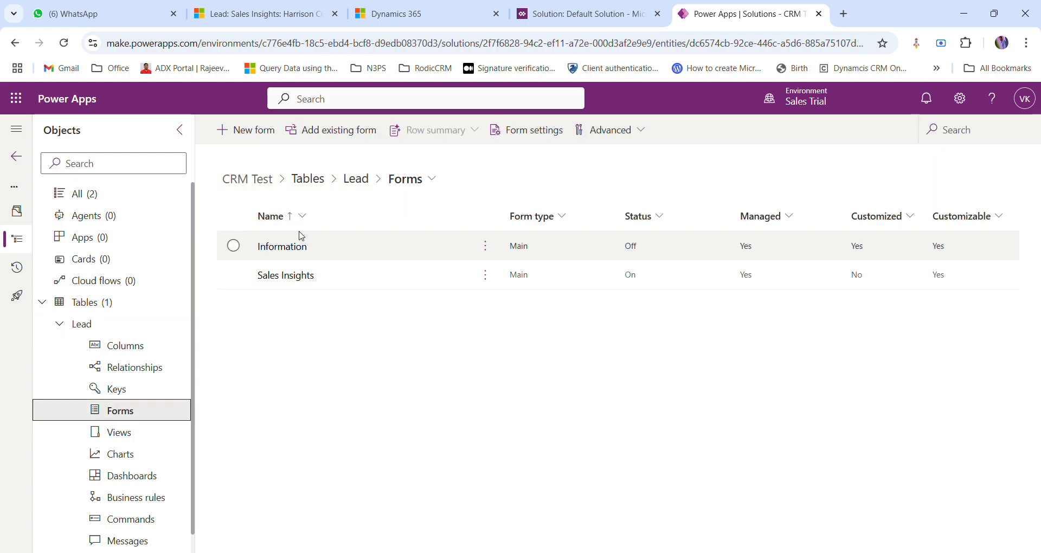
{"action": "left_click", "coordinate": [285, 276]}
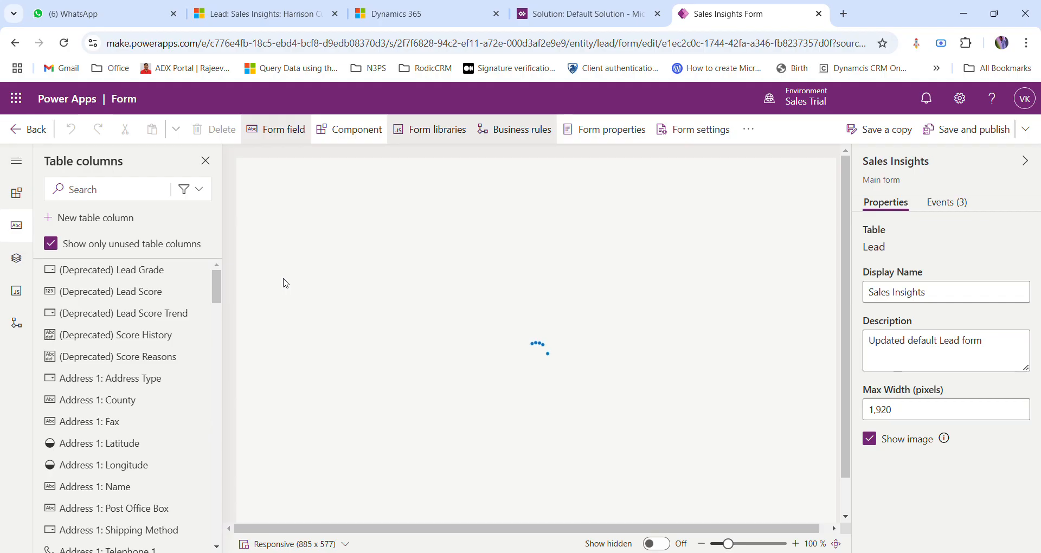
Switch to the open lead record, enter a test number in Business Phone, check Mobile Phone, and clear the number again.
{"action": "left_click", "coordinate": [239, 17]}
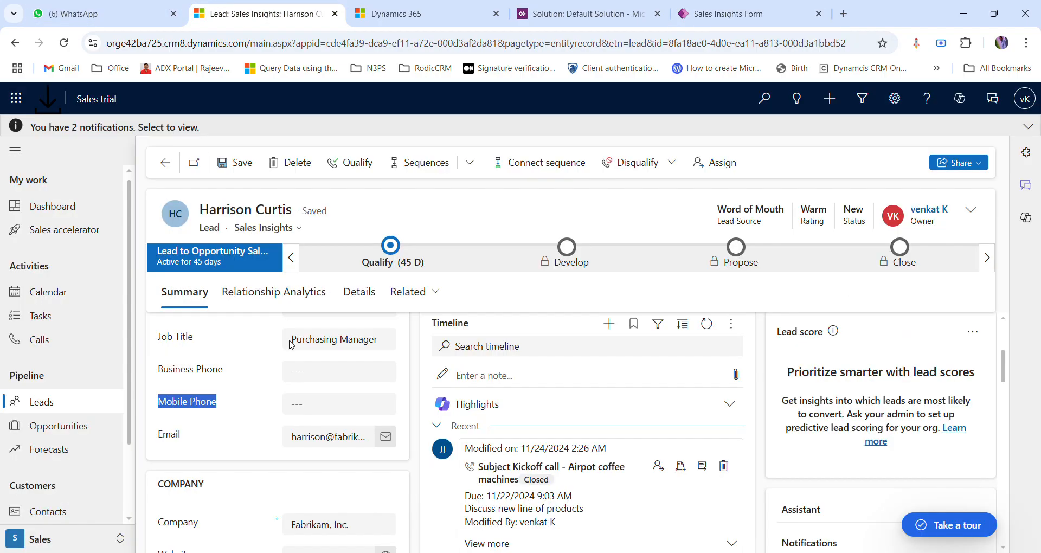
{"action": "left_click", "coordinate": [324, 373]}
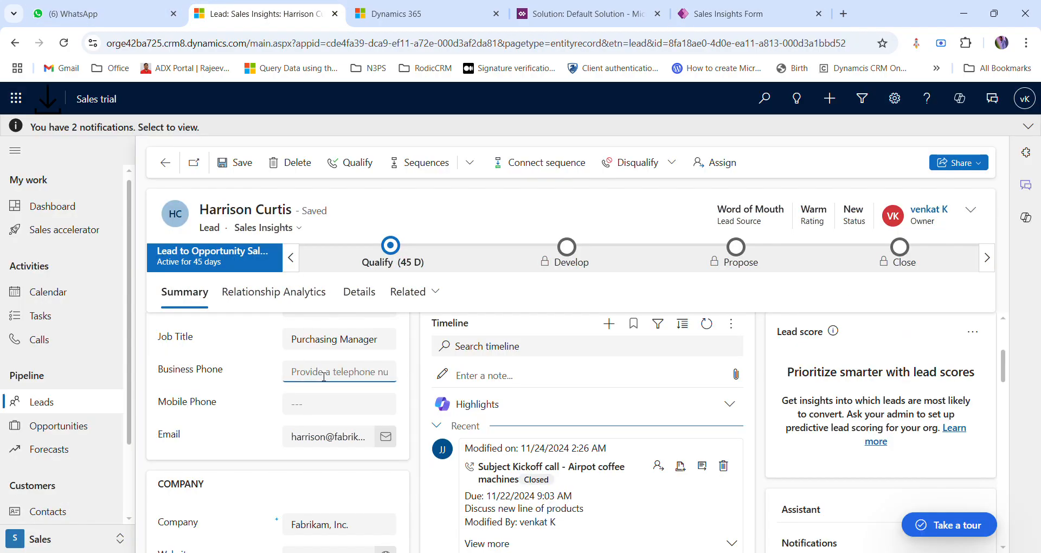
{"action": "type", "text": "23423"}
{"action": "key", "text": "Tab"}
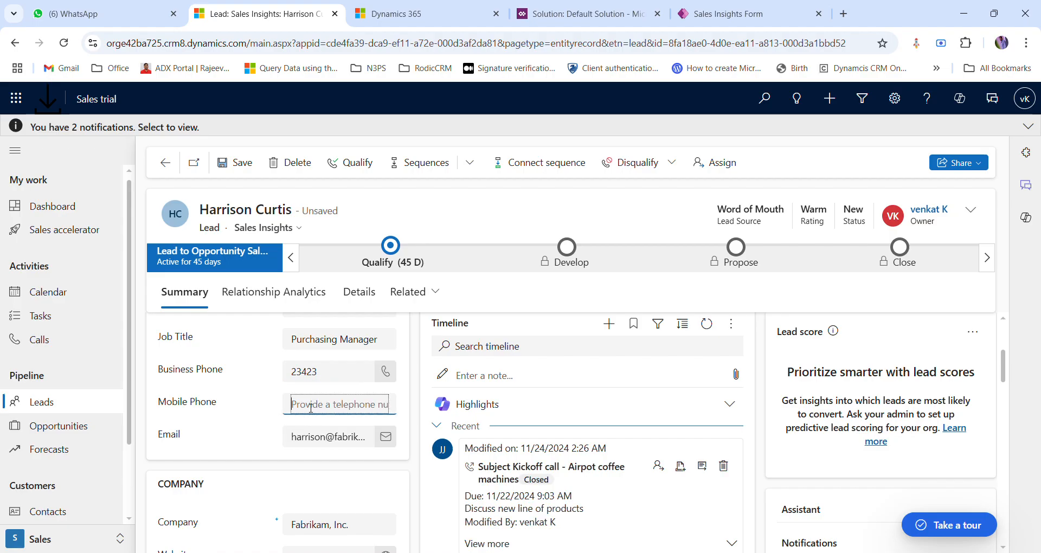
{"action": "double_click", "coordinate": [328, 371]}
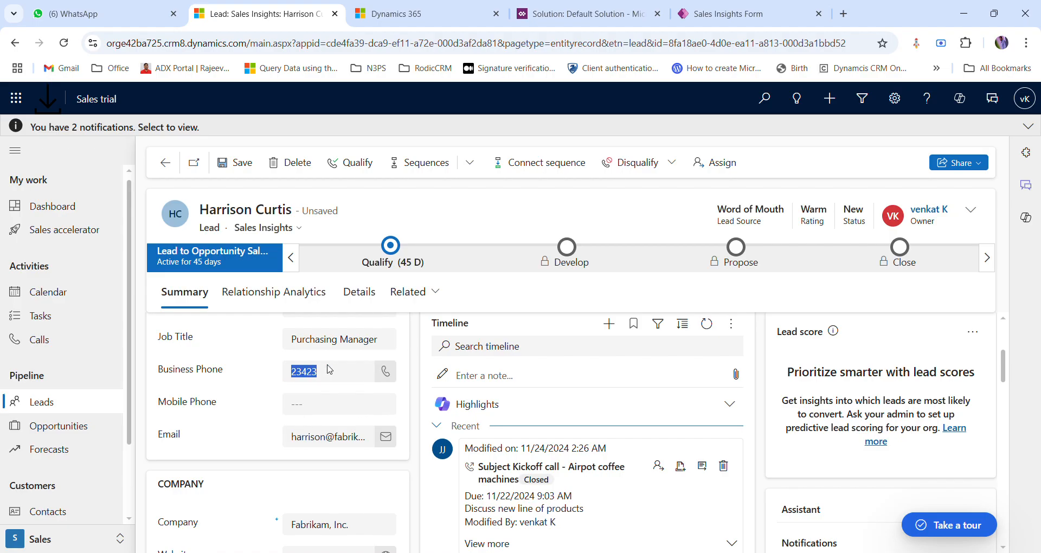
{"action": "left_click", "coordinate": [250, 370]}
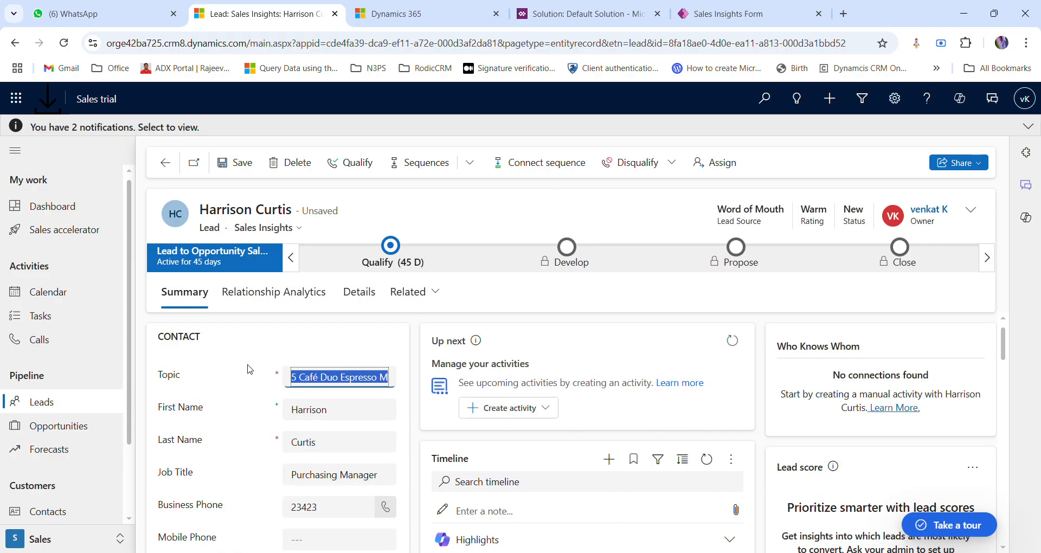
{"action": "scroll", "coordinate": [300, 455], "scroll_direction": "down", "scroll_amount": 3}
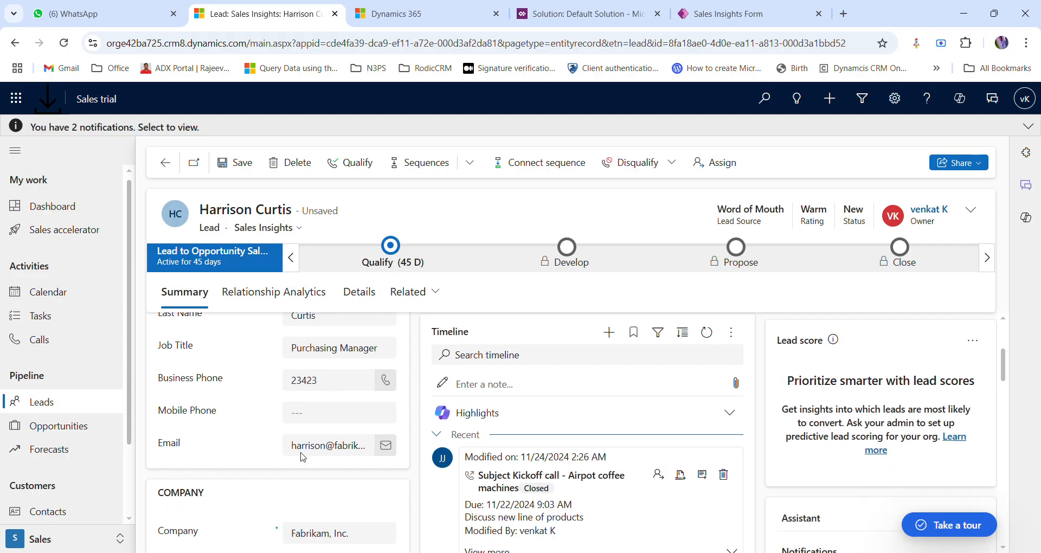
{"action": "left_click_drag", "start_coordinate": [319, 372], "coordinate": [272, 374]}
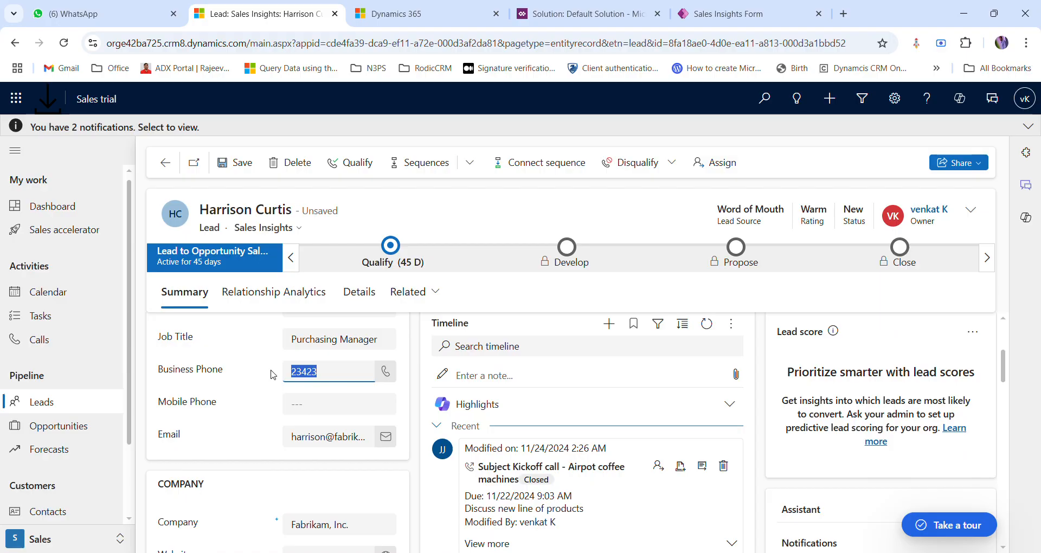
{"action": "key", "text": "BackSpace"}
{"action": "key", "text": "Tab"}
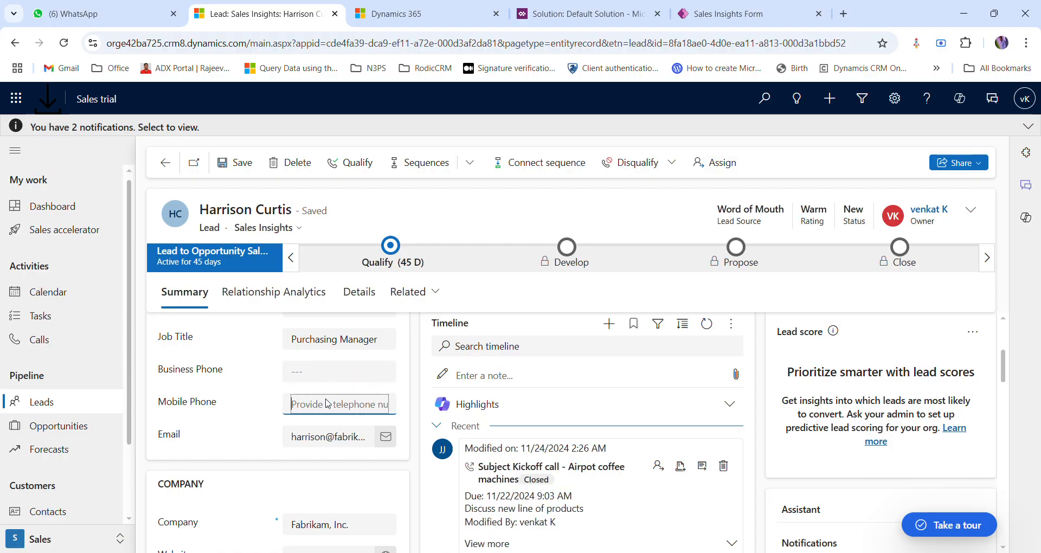
Enter a short three-digit test number in the lead's Business Phone field and leave Mobile Phone empty.
{"action": "left_click", "coordinate": [308, 373]}
{"action": "type", "text": "123"}
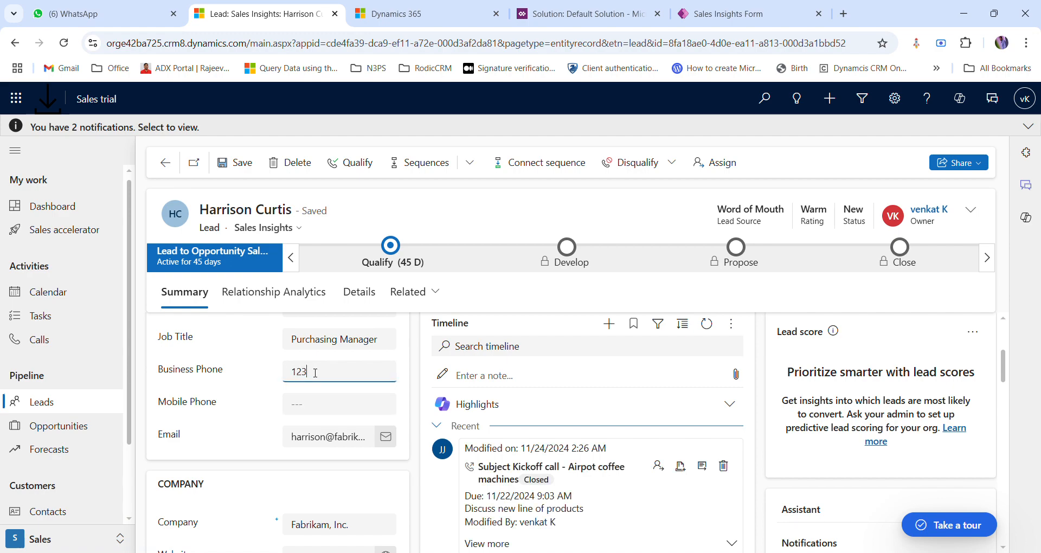
{"action": "left_click", "coordinate": [308, 407]}
{"action": "left_click_drag", "start_coordinate": [305, 372], "coordinate": [271, 371]}
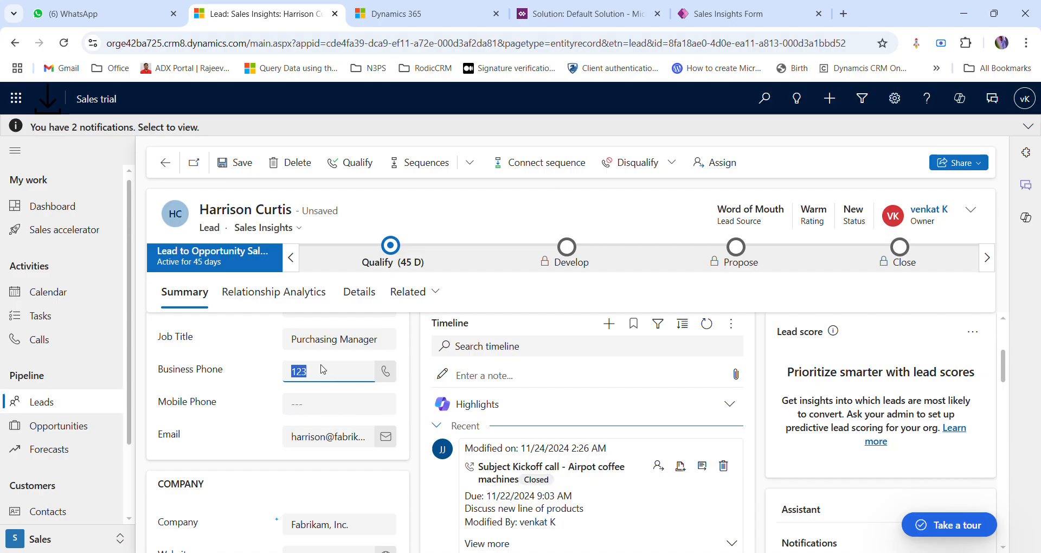
Compare the Business Phone and Mobile Phone labels and fields on the lead to see whether Mobile Phone is required.
{"action": "left_click_drag", "start_coordinate": [231, 371], "coordinate": [161, 371]}
{"action": "left_click", "coordinate": [241, 370]}
{"action": "left_click_drag", "start_coordinate": [160, 371], "coordinate": [223, 376]}
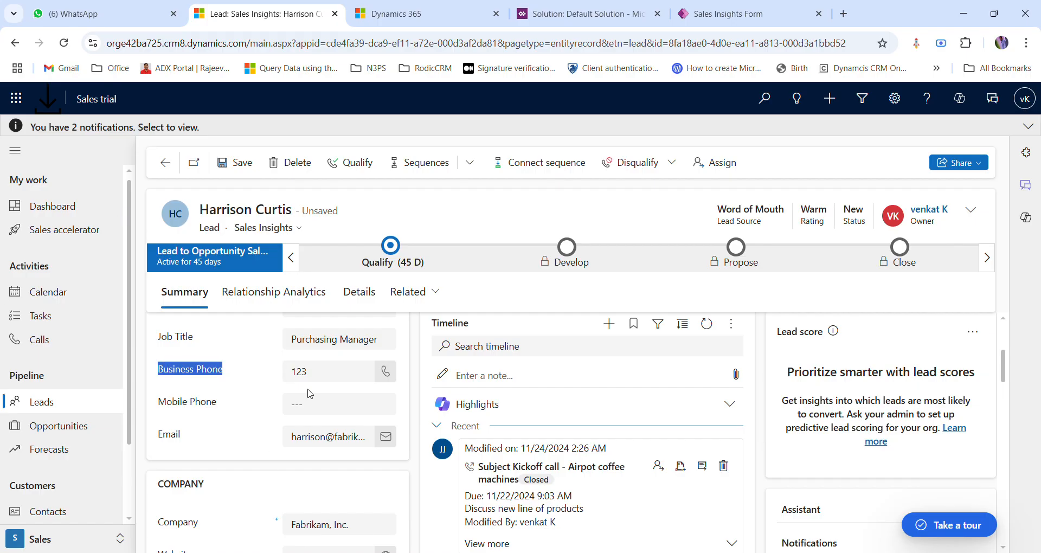
{"action": "left_click_drag", "start_coordinate": [217, 404], "coordinate": [158, 406]}
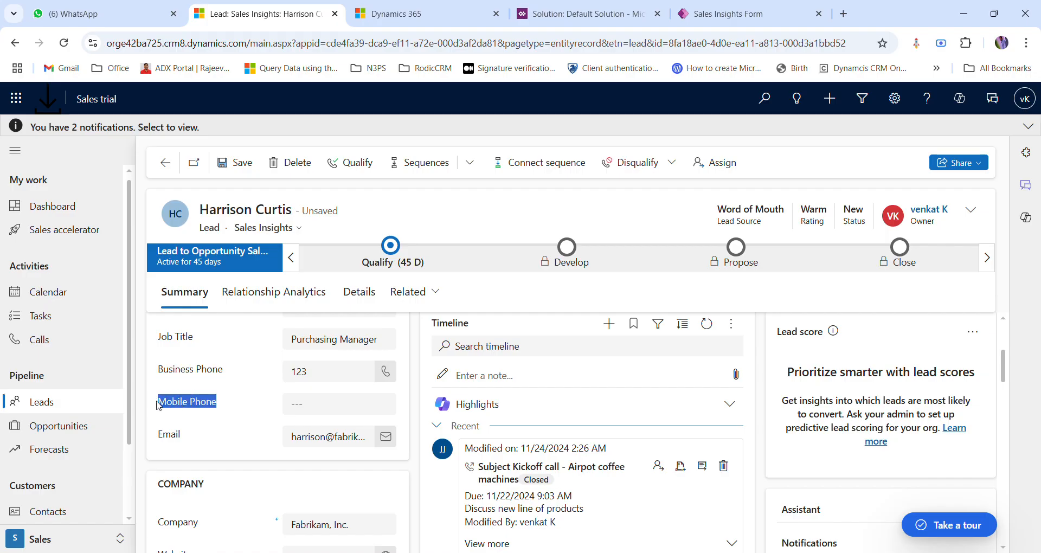
{"action": "left_click", "coordinate": [243, 384]}
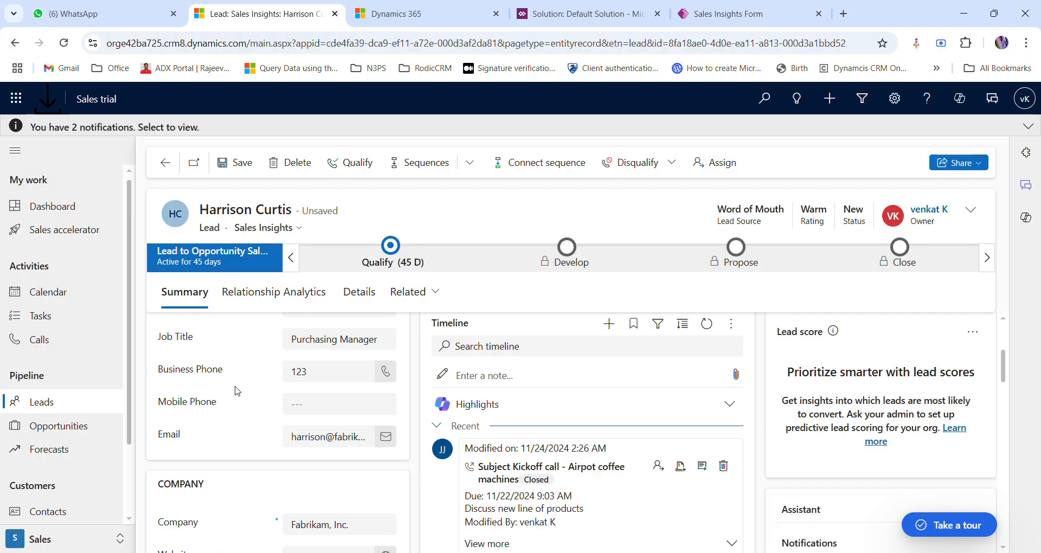
{"action": "left_click_drag", "start_coordinate": [158, 371], "coordinate": [213, 404]}
{"action": "left_click", "coordinate": [319, 379]}
{"action": "left_click", "coordinate": [331, 412]}
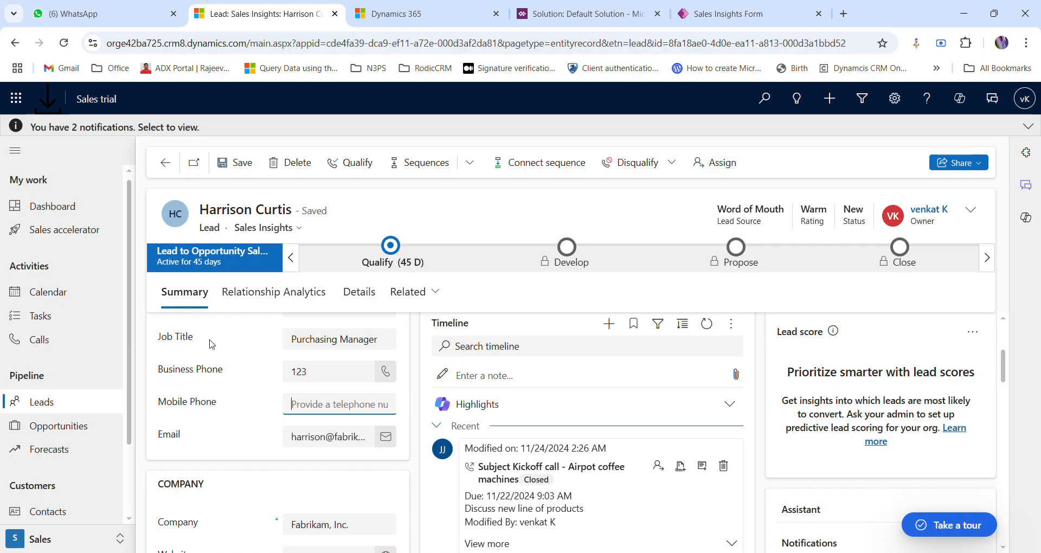
{"action": "left_click", "coordinate": [513, 226]}
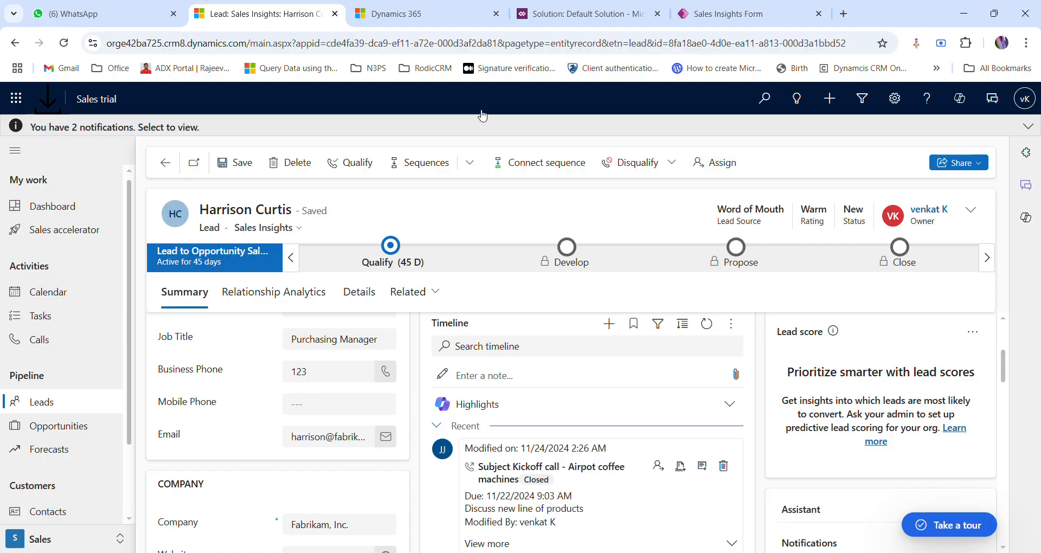
Switch back to Power Apps and reopen the Sales Insights main form from the Lead table's forms in the CRM Test solution.
{"action": "left_click", "coordinate": [412, 13]}
{"action": "left_click", "coordinate": [585, 13]}
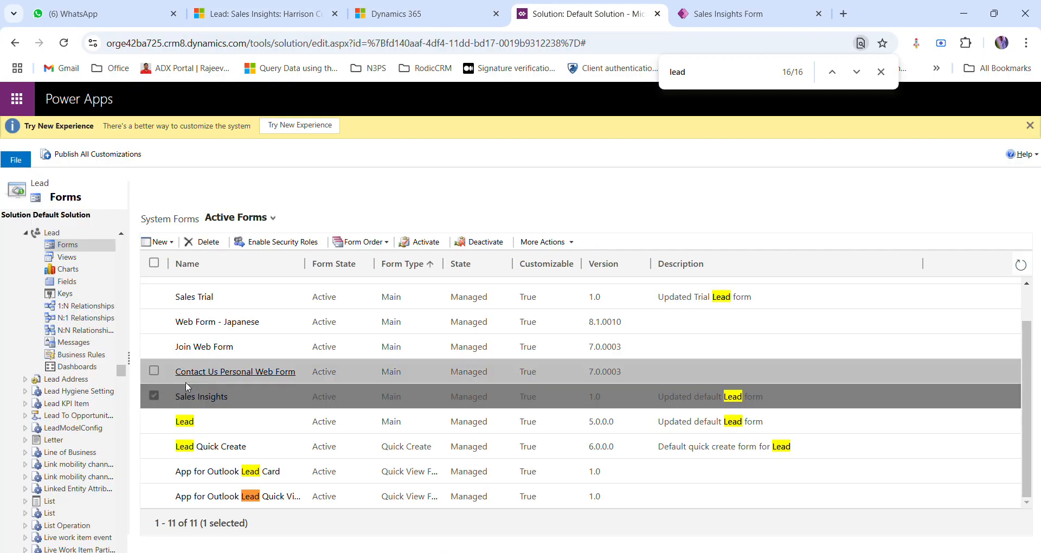
{"action": "left_click", "coordinate": [726, 13]}
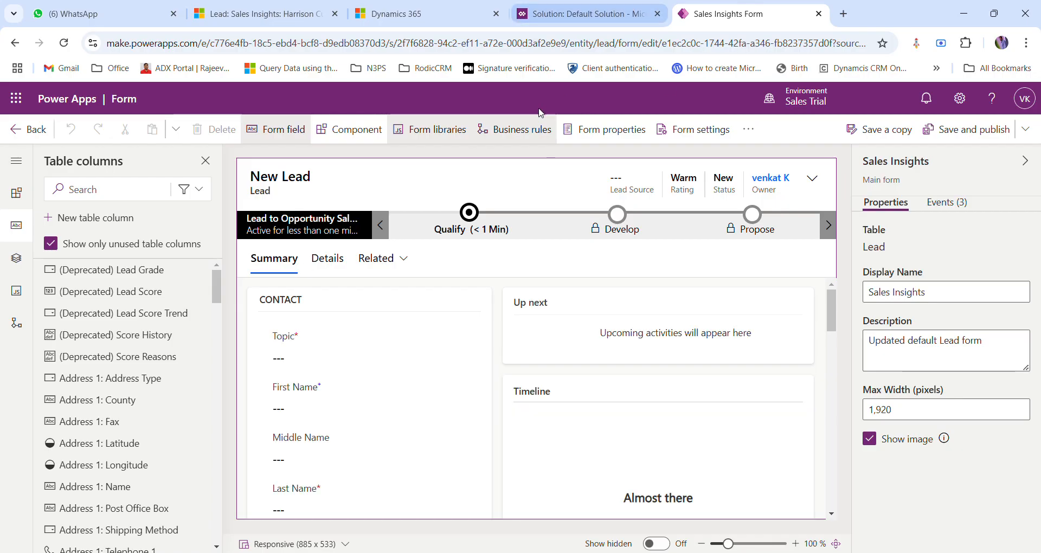
{"action": "left_click", "coordinate": [603, 10]}
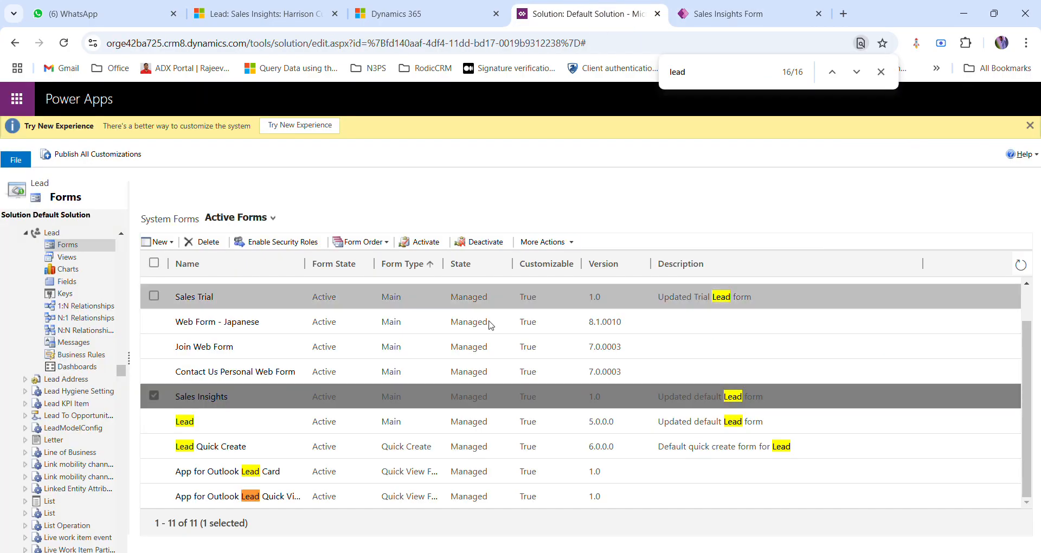
{"action": "left_click", "coordinate": [746, 8]}
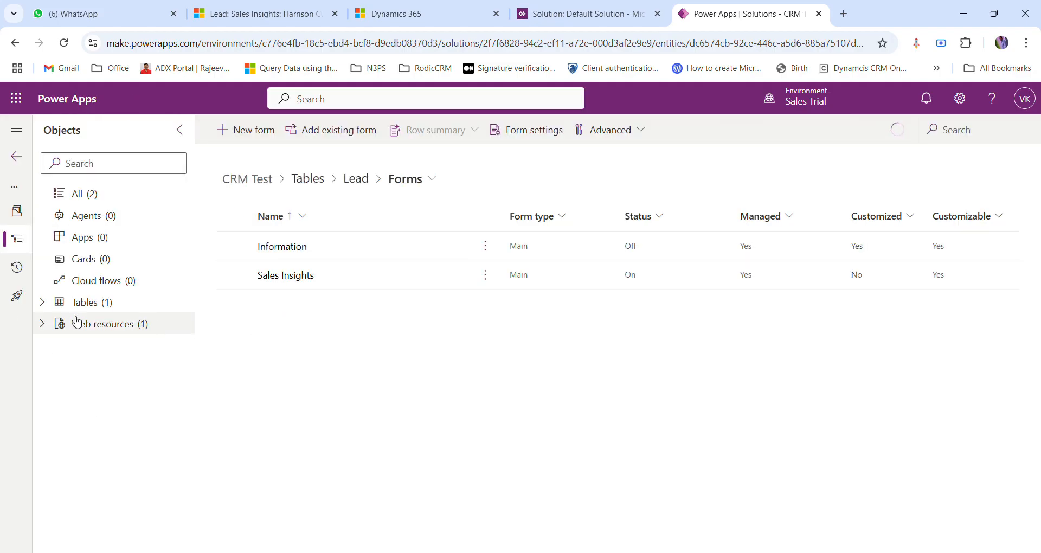
{"action": "left_click", "coordinate": [42, 302]}
{"action": "left_click", "coordinate": [60, 325]}
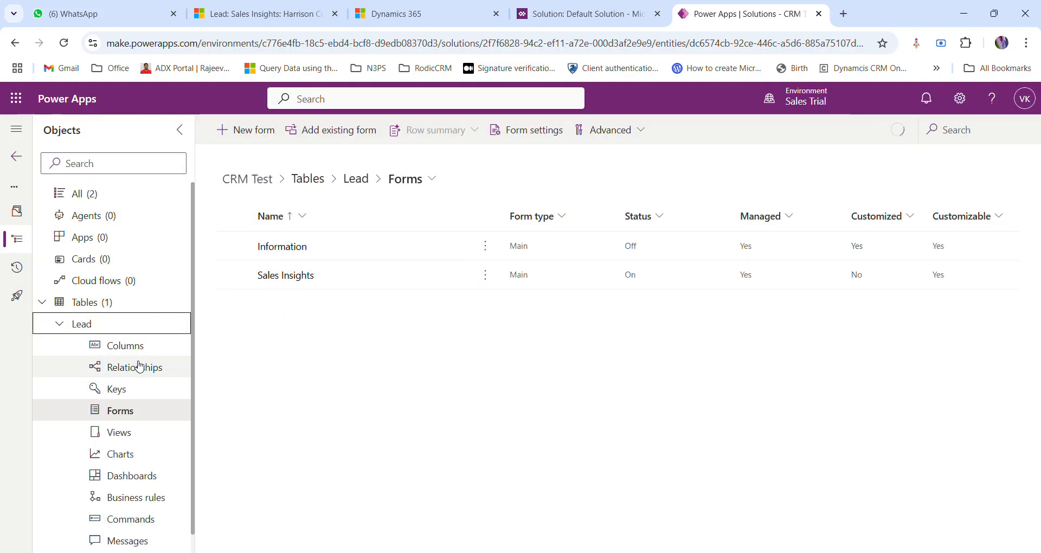
{"action": "left_click", "coordinate": [137, 415]}
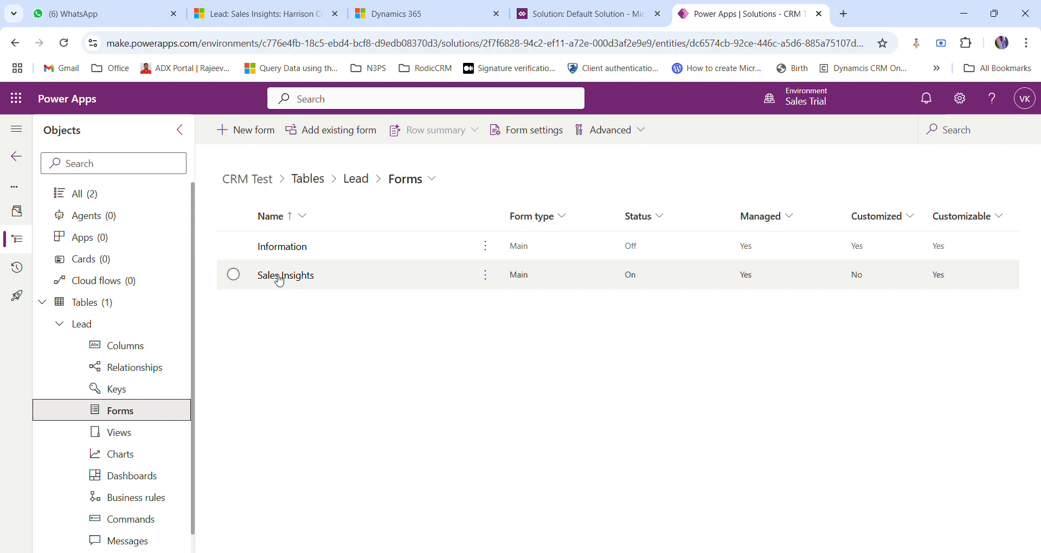
{"action": "left_click", "coordinate": [279, 277]}
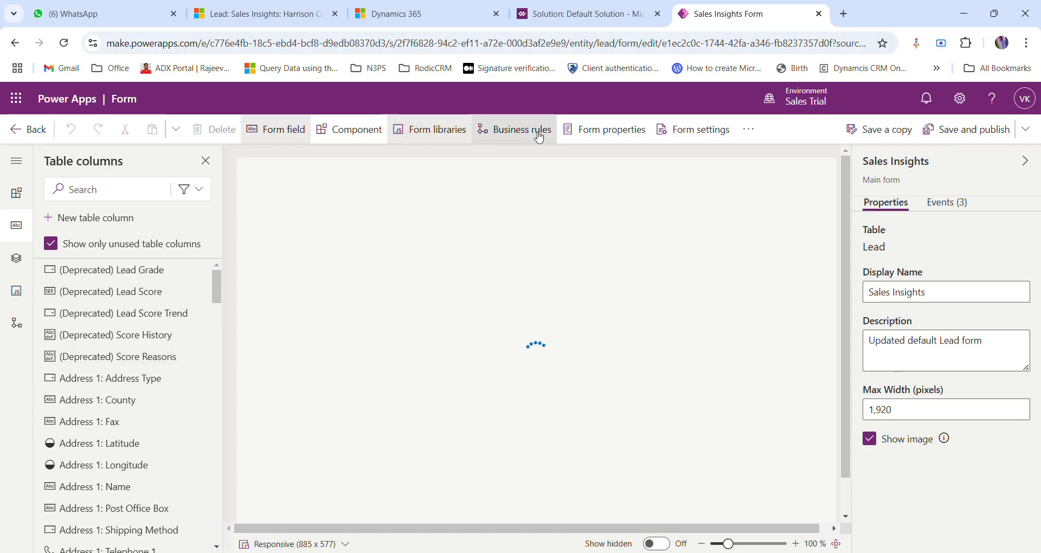
Examine the form's libraries, its On Save and On Load handlers, and the Business Phone and Mobile Phone fields on the canvas.
{"action": "left_click", "coordinate": [443, 133]}
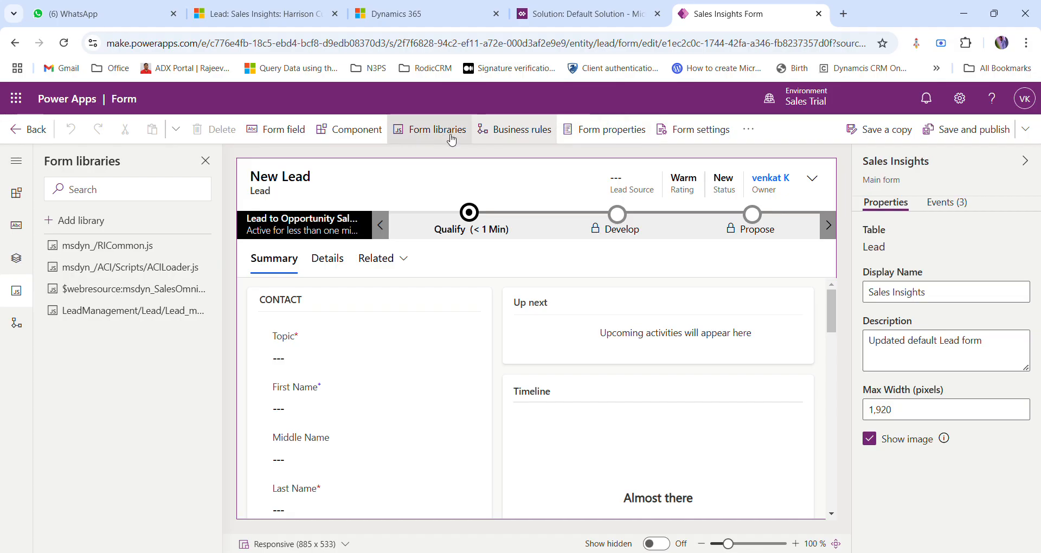
{"action": "left_click", "coordinate": [953, 205]}
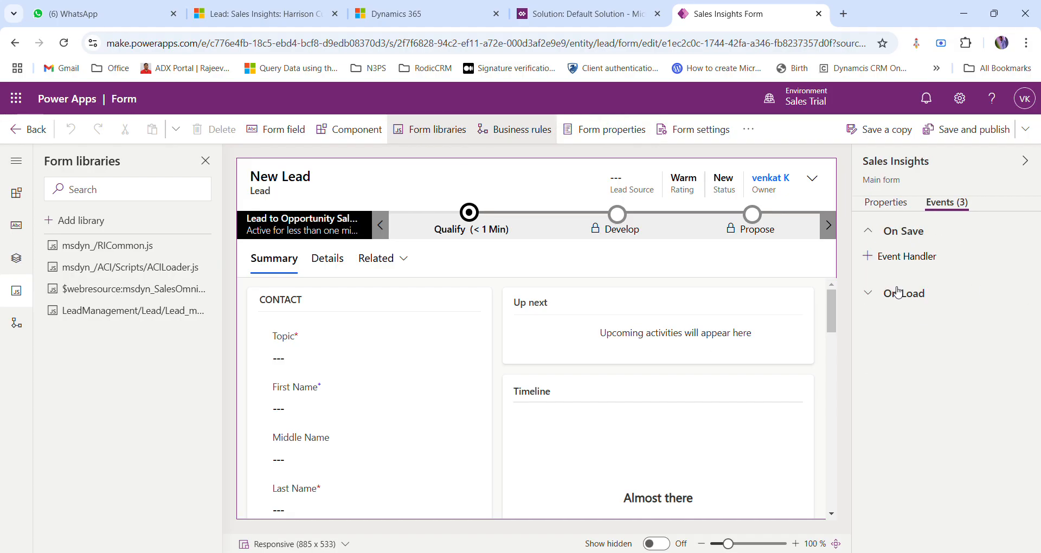
{"action": "left_click", "coordinate": [872, 294]}
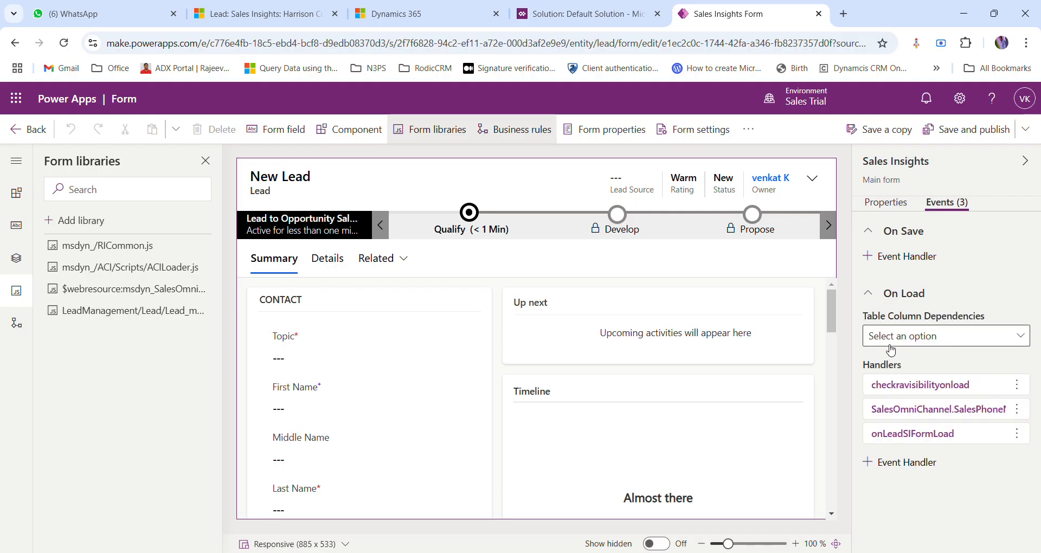
{"action": "left_click", "coordinate": [885, 258]}
{"action": "left_click", "coordinate": [906, 233]}
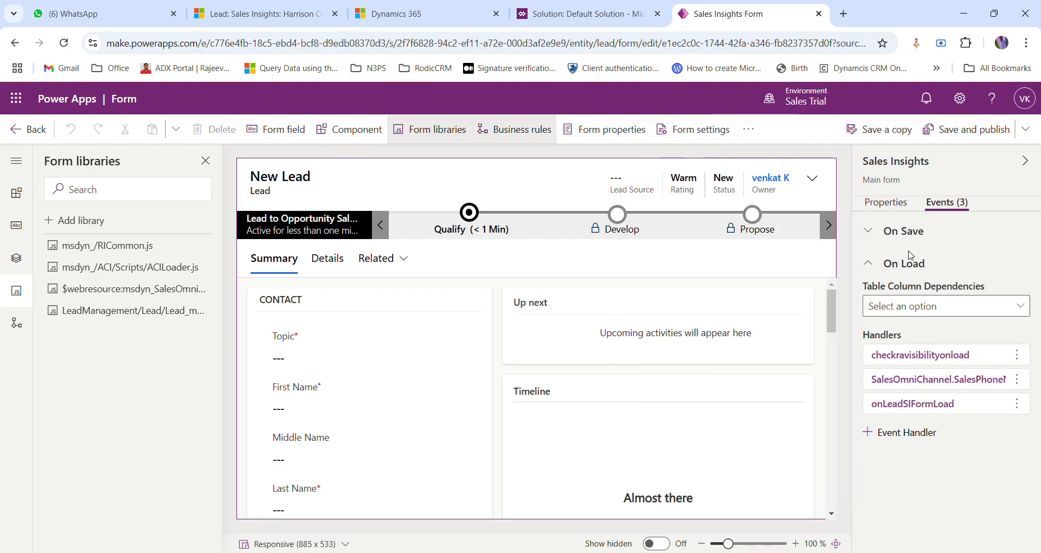
{"action": "left_click", "coordinate": [886, 203]}
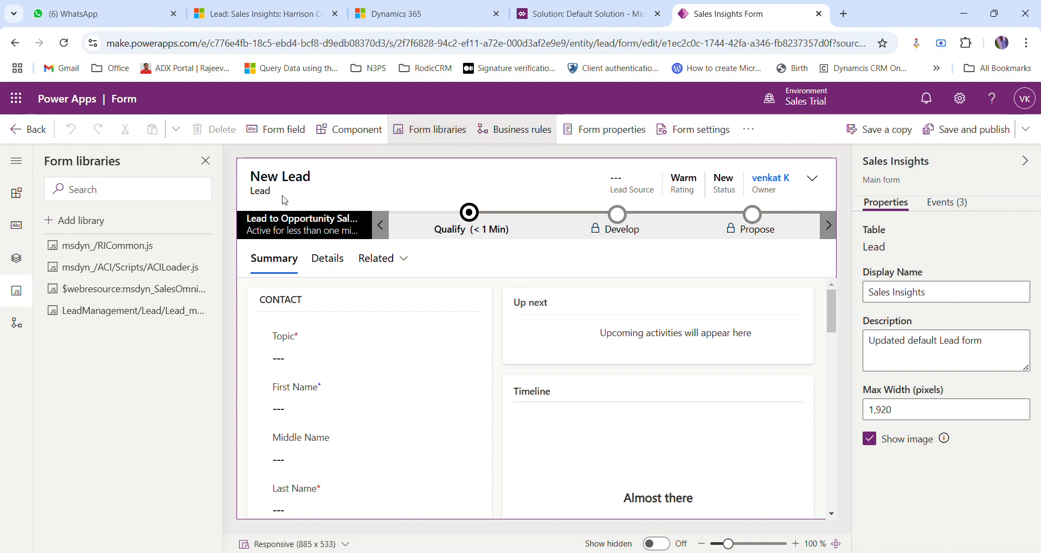
{"action": "scroll", "coordinate": [387, 360], "scroll_direction": "down", "scroll_amount": 5}
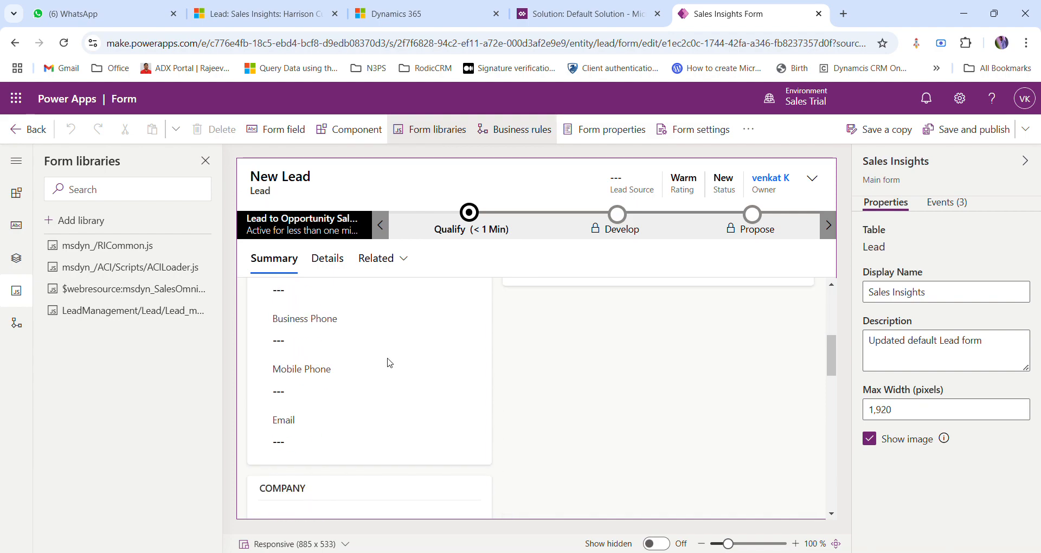
{"action": "scroll", "coordinate": [387, 360], "scroll_direction": "up", "scroll_amount": 1}
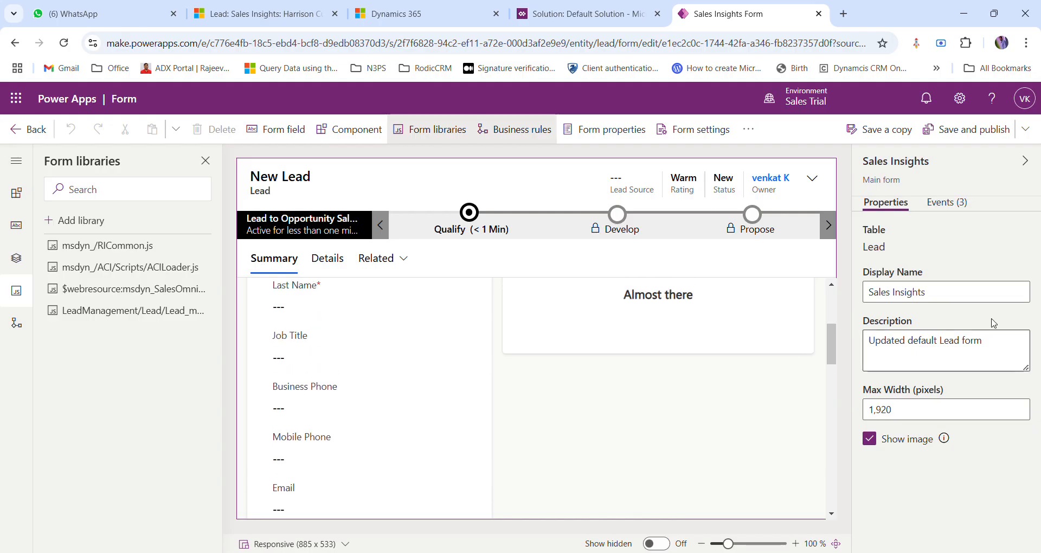
Set Business Phone as a table column dependency of the form's On Load event.
{"action": "left_click", "coordinate": [958, 202]}
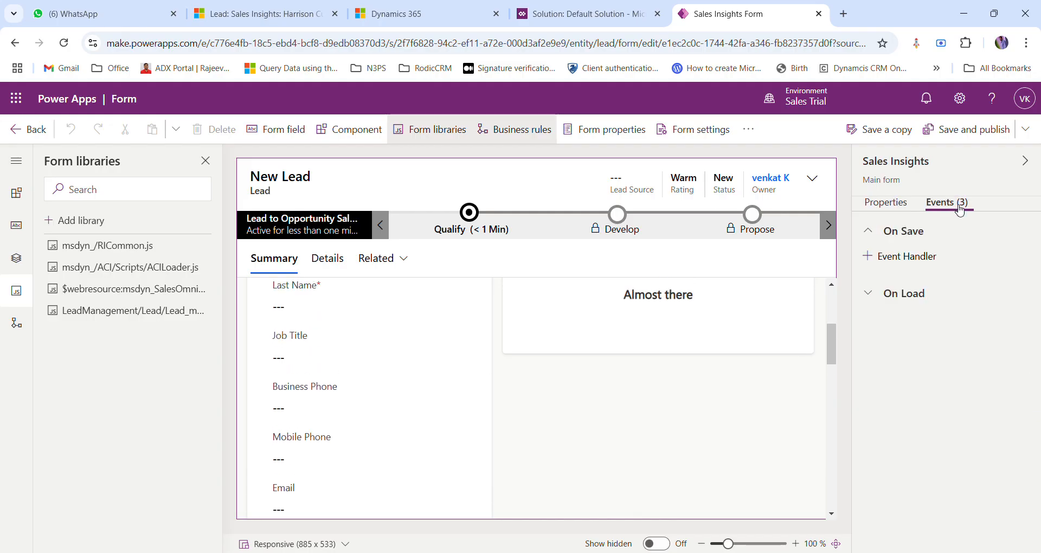
{"action": "left_click", "coordinate": [872, 296]}
{"action": "left_click", "coordinate": [938, 337]}
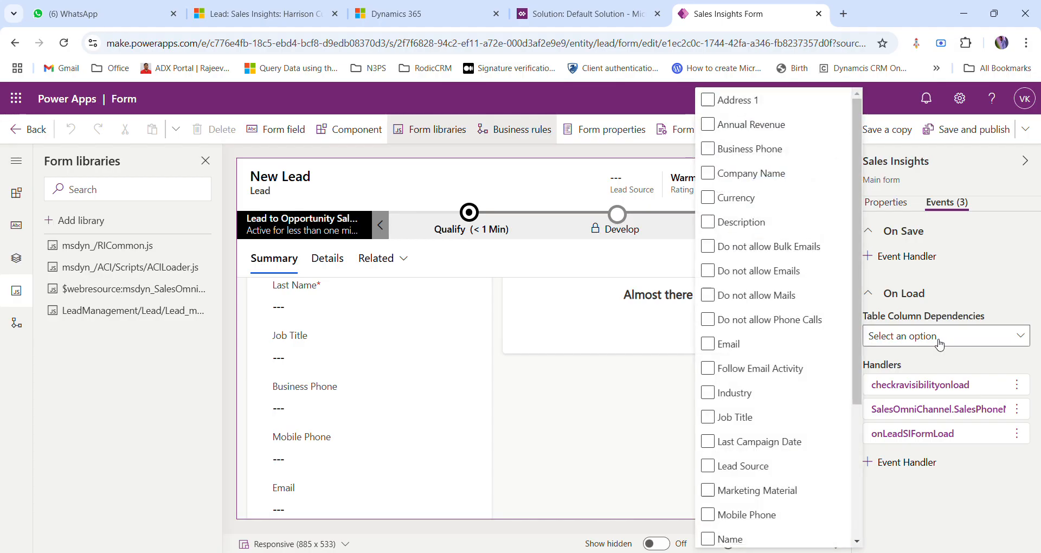
{"action": "left_click", "coordinate": [940, 343]}
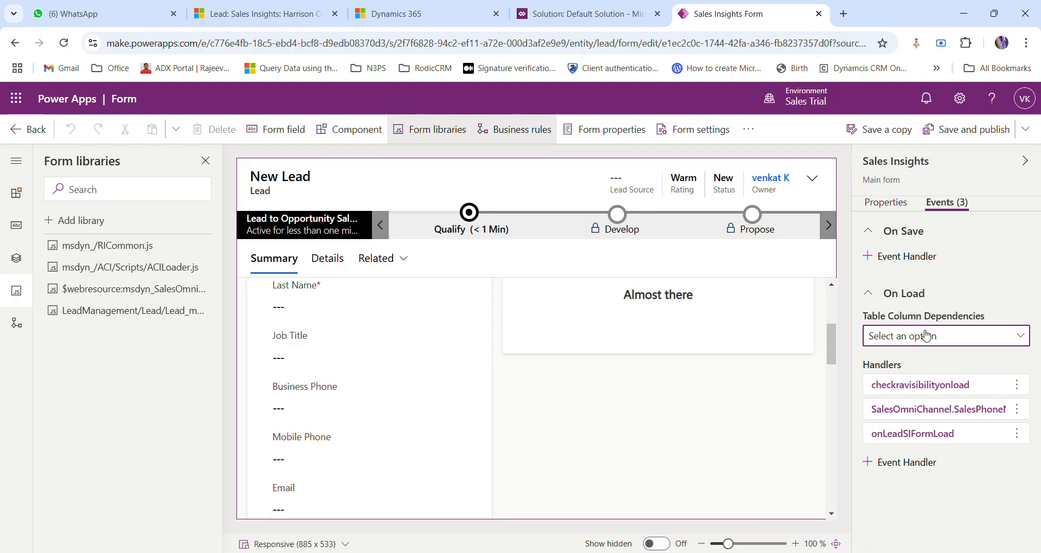
{"action": "left_click", "coordinate": [943, 347]}
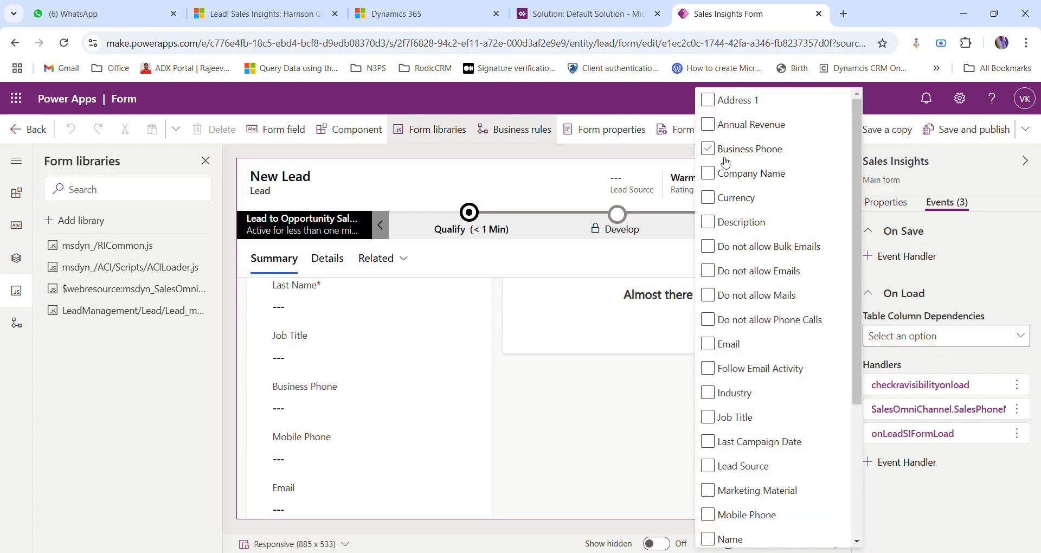
{"action": "scroll", "coordinate": [738, 407], "scroll_direction": "down", "scroll_amount": 2}
{"action": "scroll", "coordinate": [737, 404], "scroll_direction": "up", "scroll_amount": 2}
{"action": "left_click", "coordinate": [709, 149]}
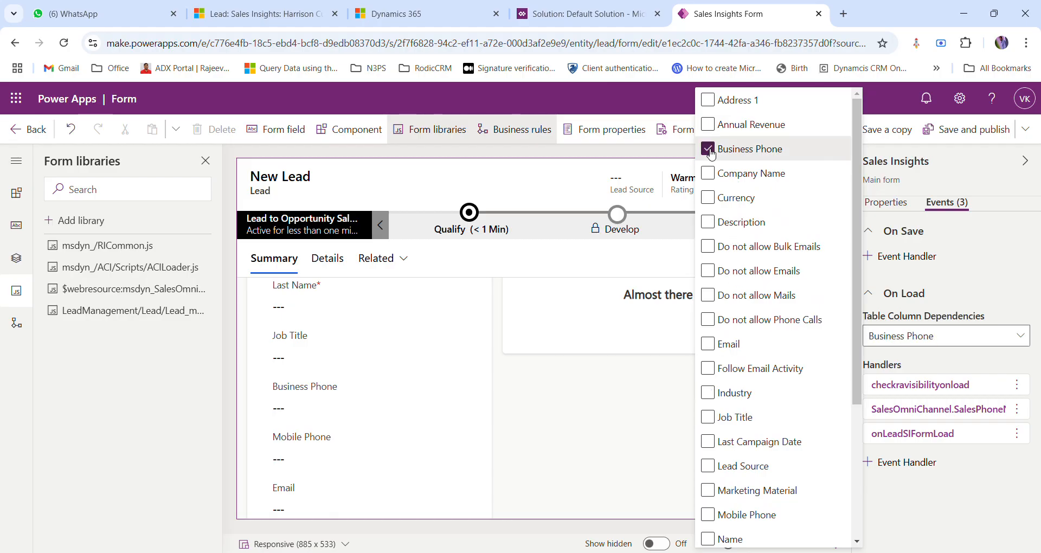
Start a new event handler for the form and set its event type to On Load.
{"action": "left_click", "coordinate": [1006, 262]}
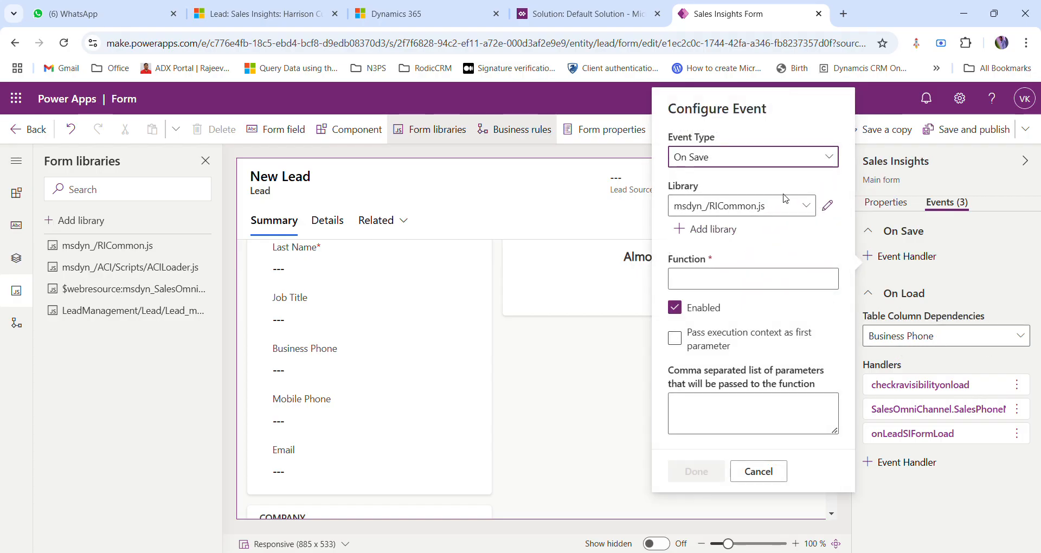
{"action": "left_click", "coordinate": [838, 161]}
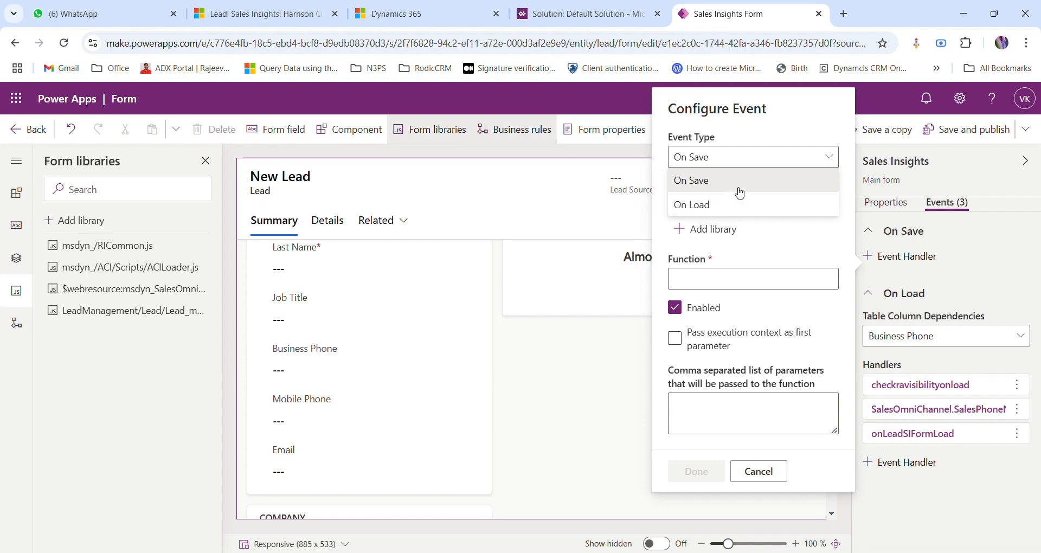
{"action": "left_click", "coordinate": [739, 204]}
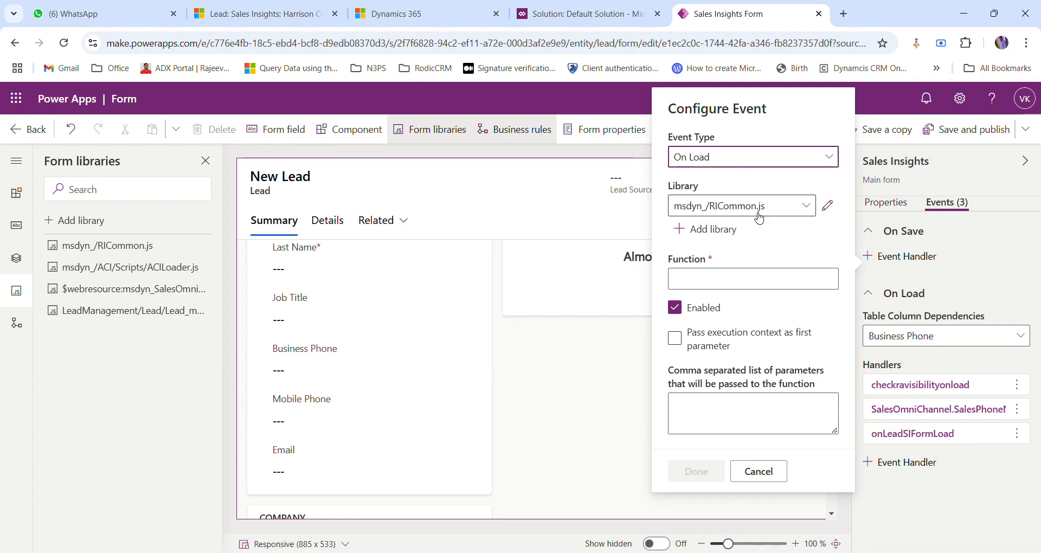
{"action": "left_click", "coordinate": [807, 210]}
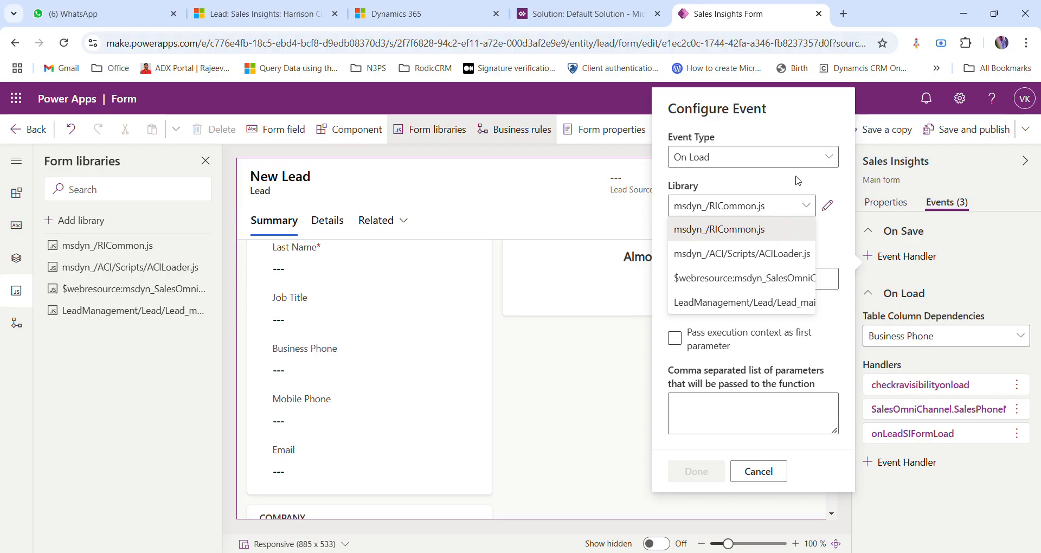
{"action": "left_click", "coordinate": [825, 204]}
{"action": "left_click", "coordinate": [825, 205]}
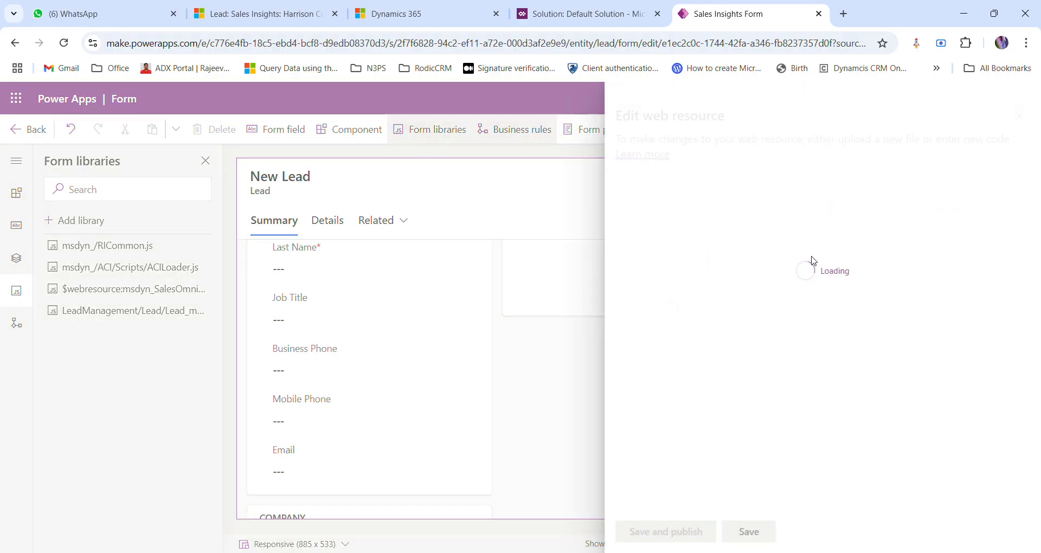
{"action": "left_click", "coordinate": [1008, 116]}
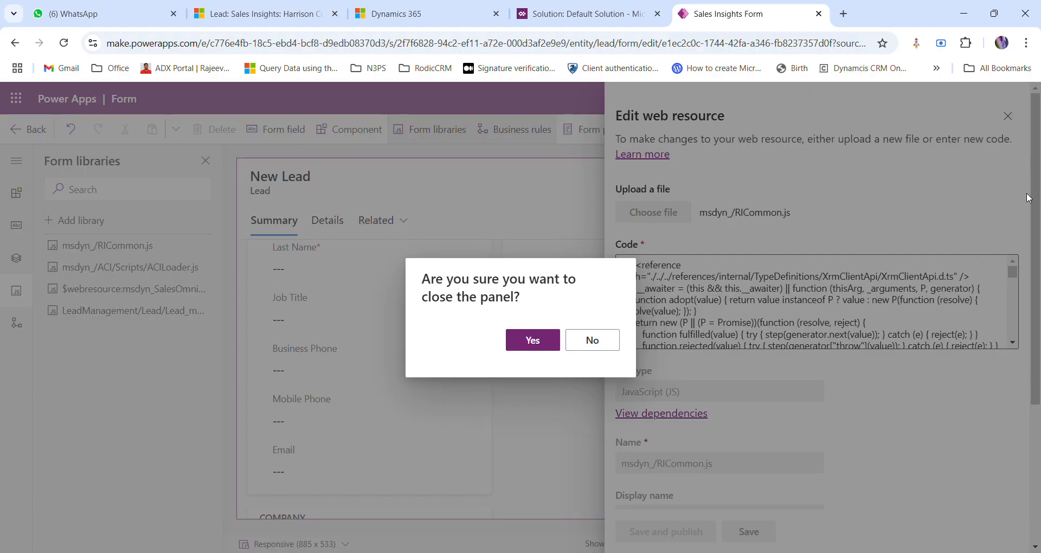
{"action": "left_click", "coordinate": [590, 340]}
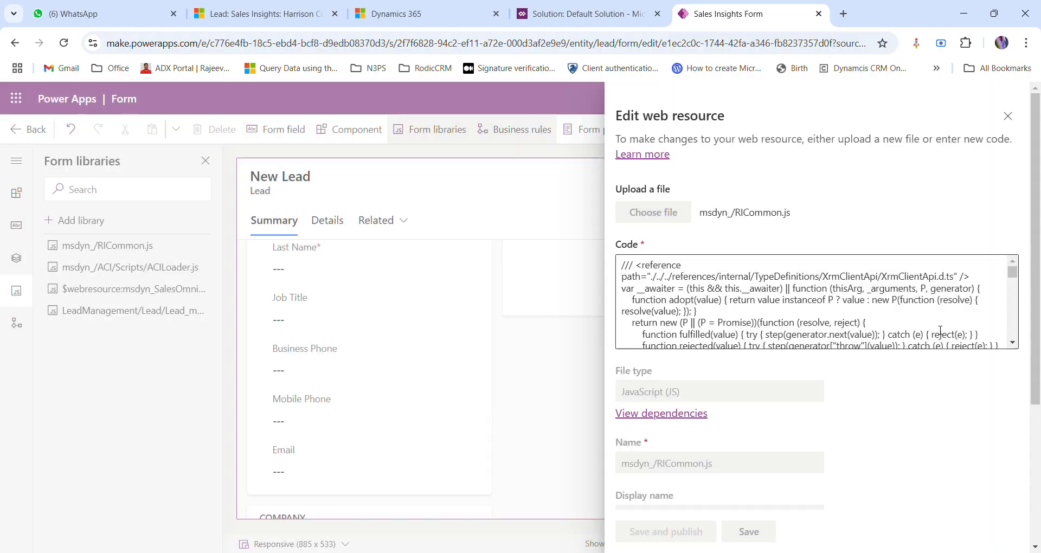
{"action": "left_click", "coordinate": [1007, 116]}
{"action": "left_click", "coordinate": [545, 340]}
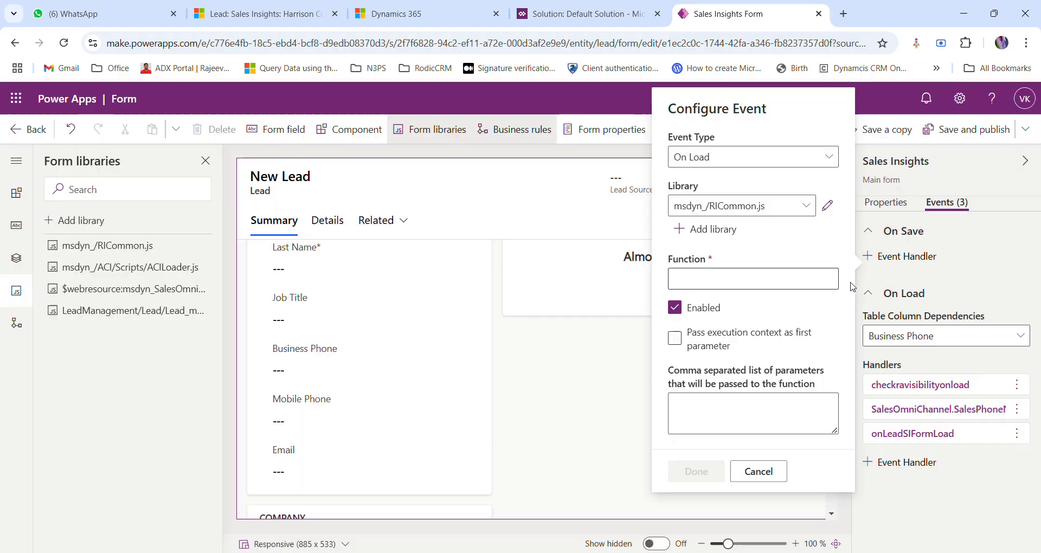
Search the JavaScript libraries for Lead and add LEAD.JS (tst_Lead.JS) to the form's libraries.
{"action": "left_click", "coordinate": [705, 228]}
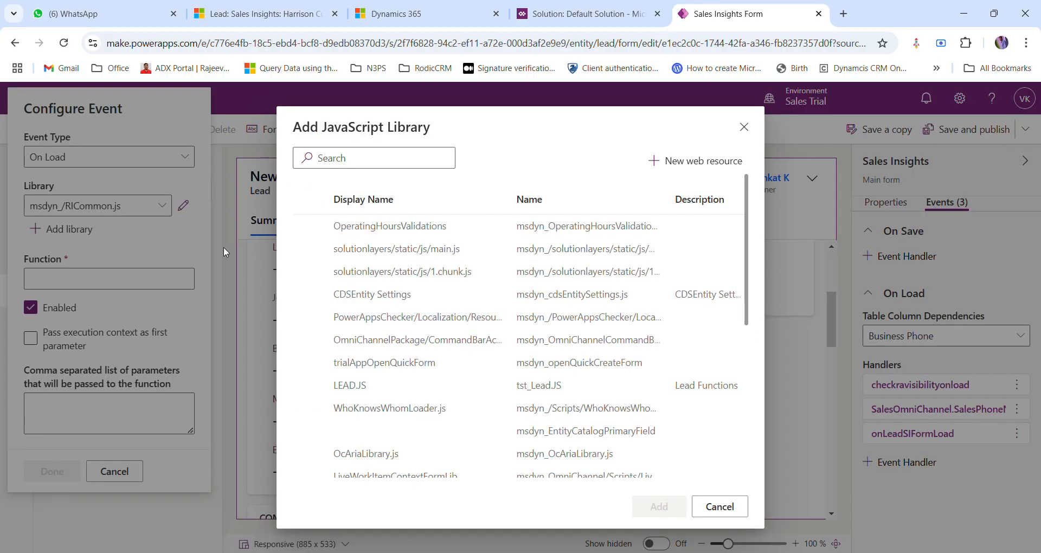
{"action": "left_click", "coordinate": [394, 163]}
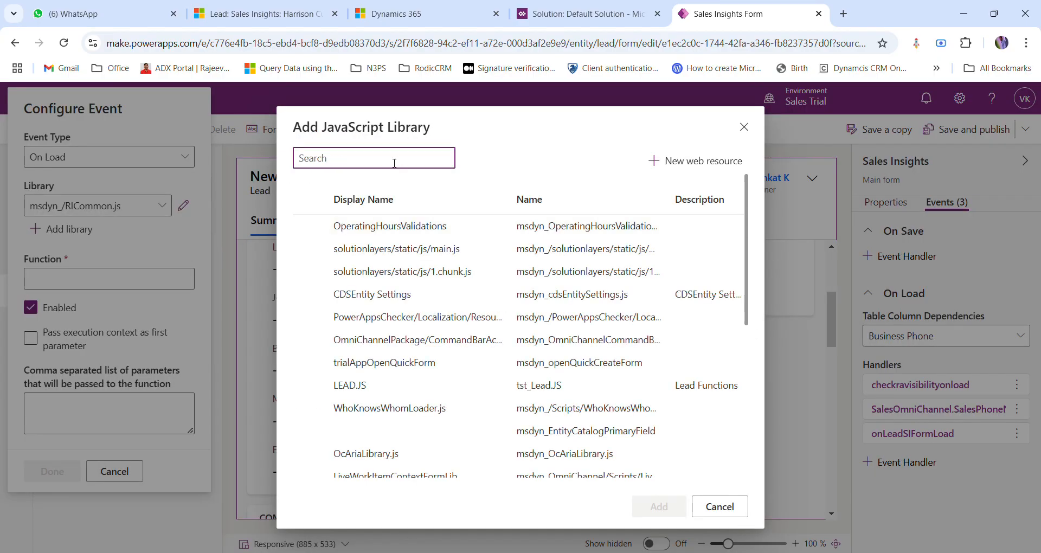
{"action": "type", "text": "Lead"}
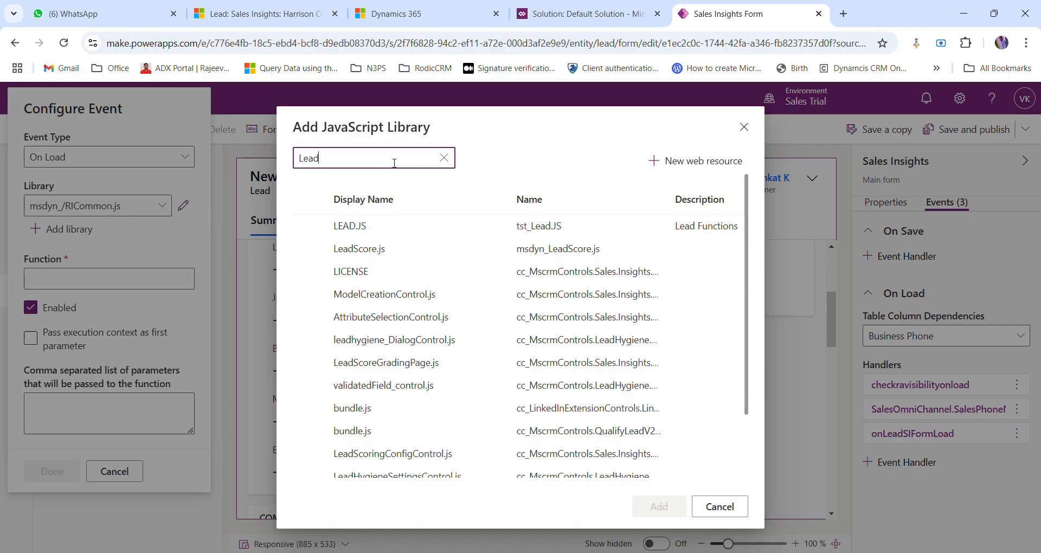
{"action": "left_click", "coordinate": [332, 233]}
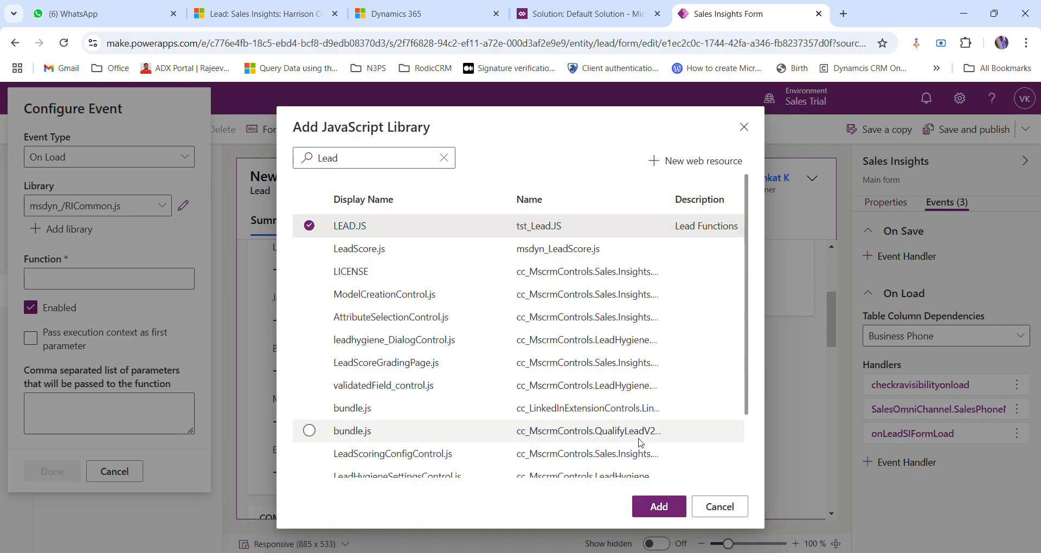
{"action": "left_click", "coordinate": [664, 508]}
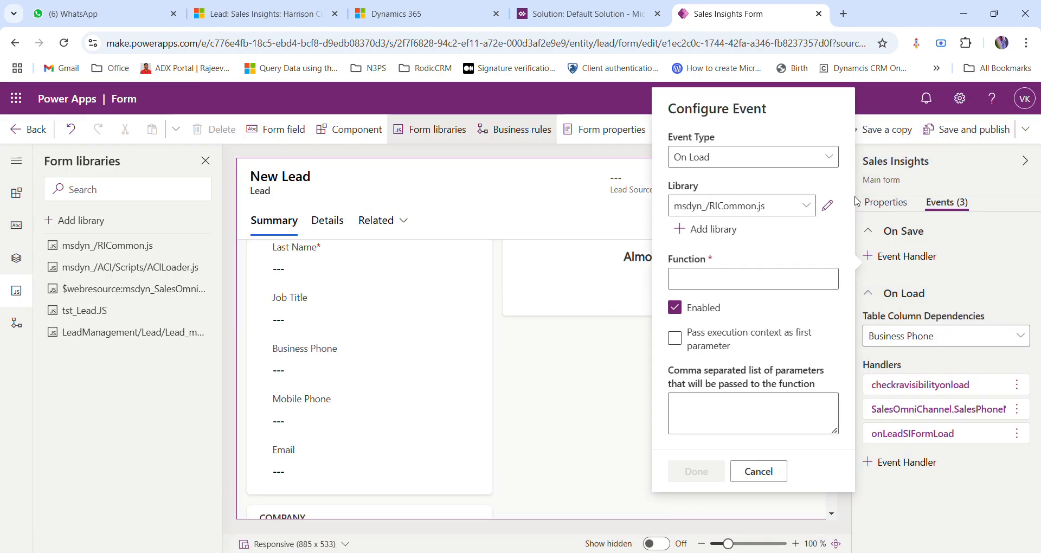
Set the On Load handler's library to tst_Lead.JS and its function to setFieldMobilePhoneRequiredBasedOnBusinessPhone.
{"action": "left_click", "coordinate": [807, 206]}
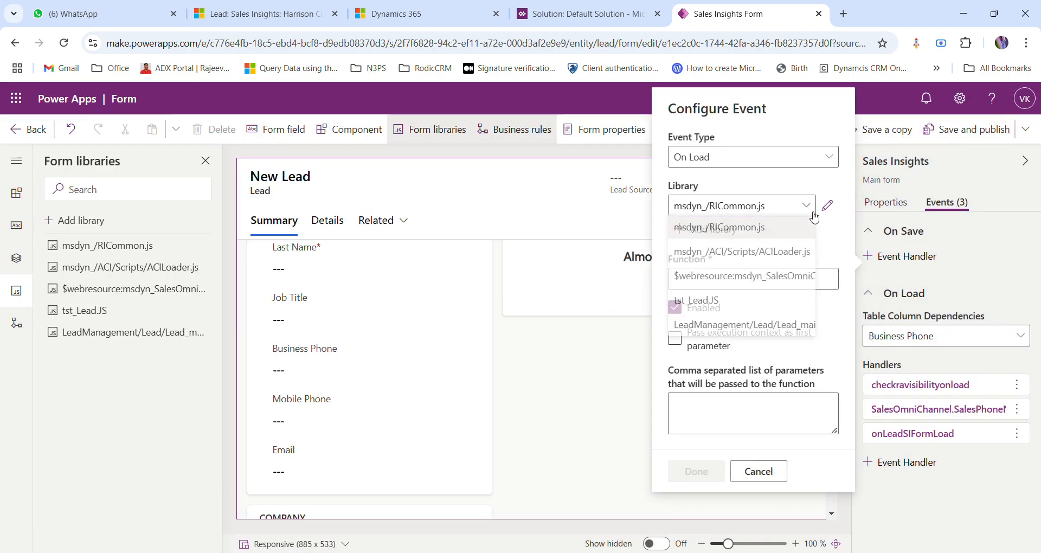
{"action": "left_click", "coordinate": [700, 303]}
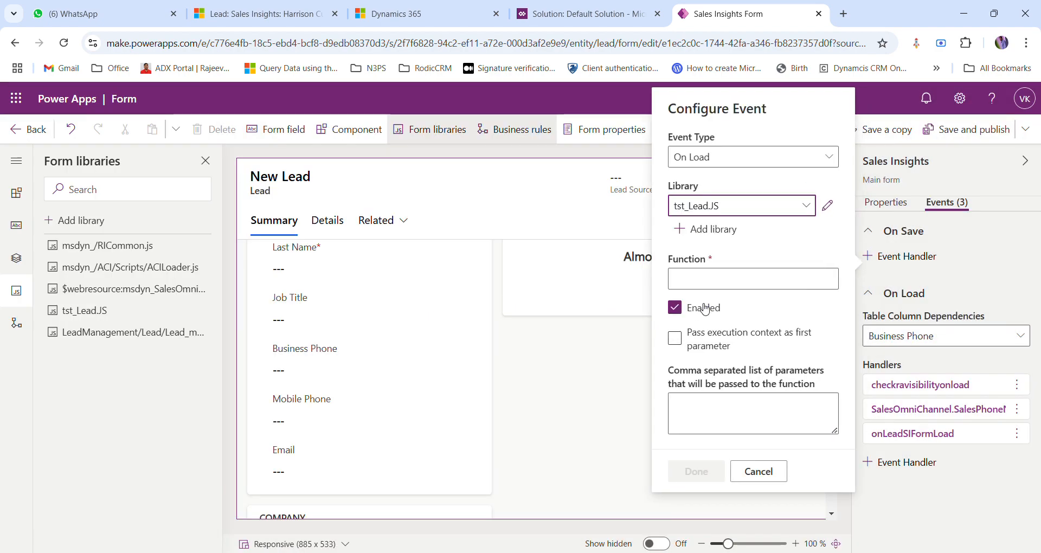
{"action": "left_click", "coordinate": [734, 285]}
{"action": "key", "text": "alt+Tab"}
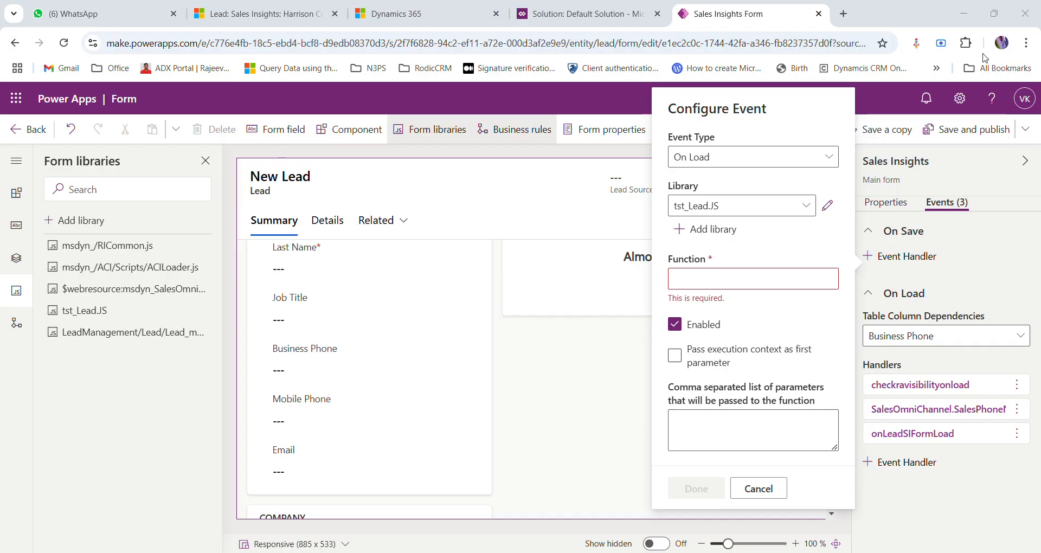
{"action": "left_click", "coordinate": [775, 265]}
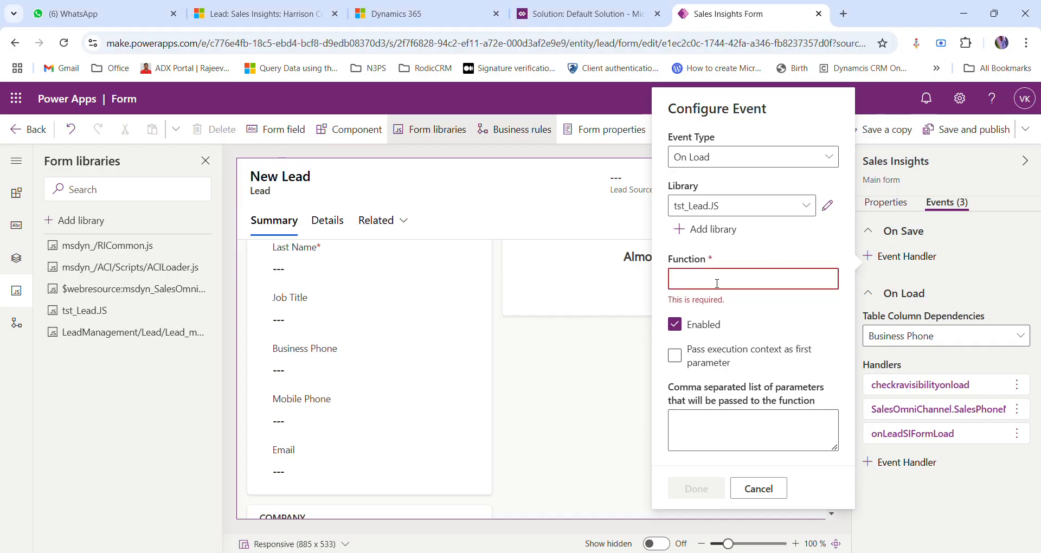
{"action": "type", "text": "setFieldMobilePhoneRequiredBasedOnBusinessPhone"}
{"action": "left_click", "coordinate": [712, 320]}
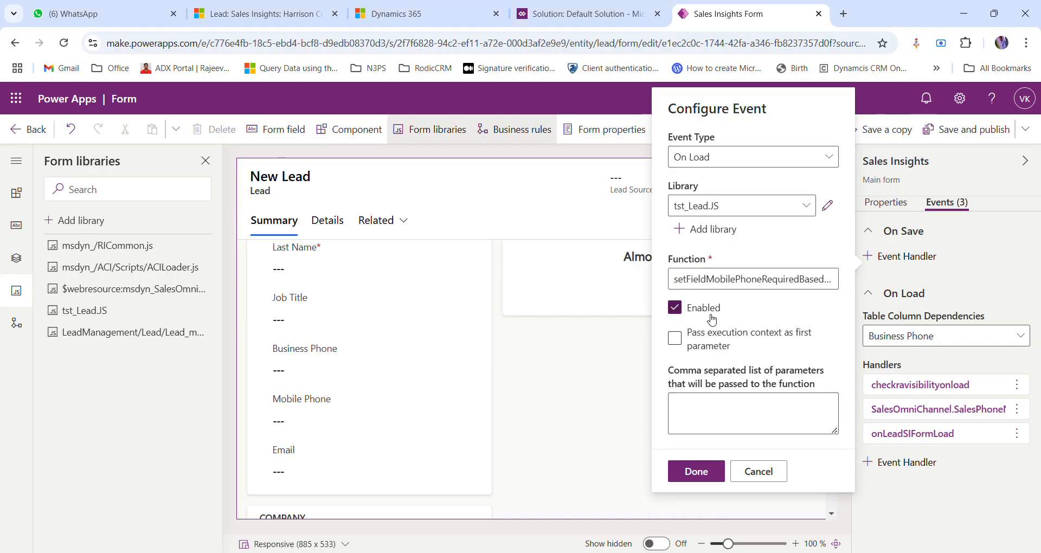
Leave the On Load handler enabled, pass the execution context as first parameter, and save the handler configuration.
{"action": "left_click", "coordinate": [681, 310]}
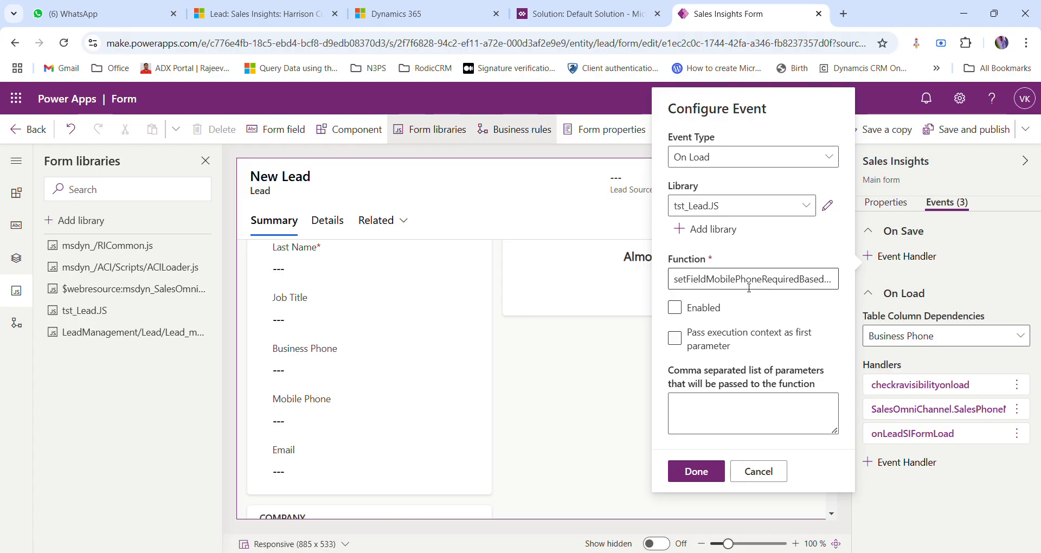
{"action": "left_click", "coordinate": [676, 308]}
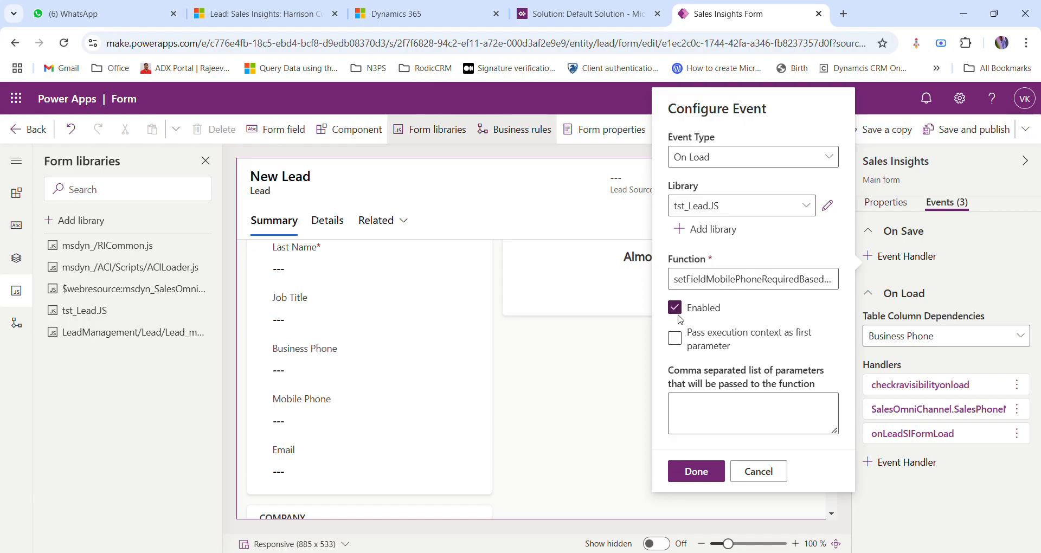
{"action": "left_click", "coordinate": [679, 344]}
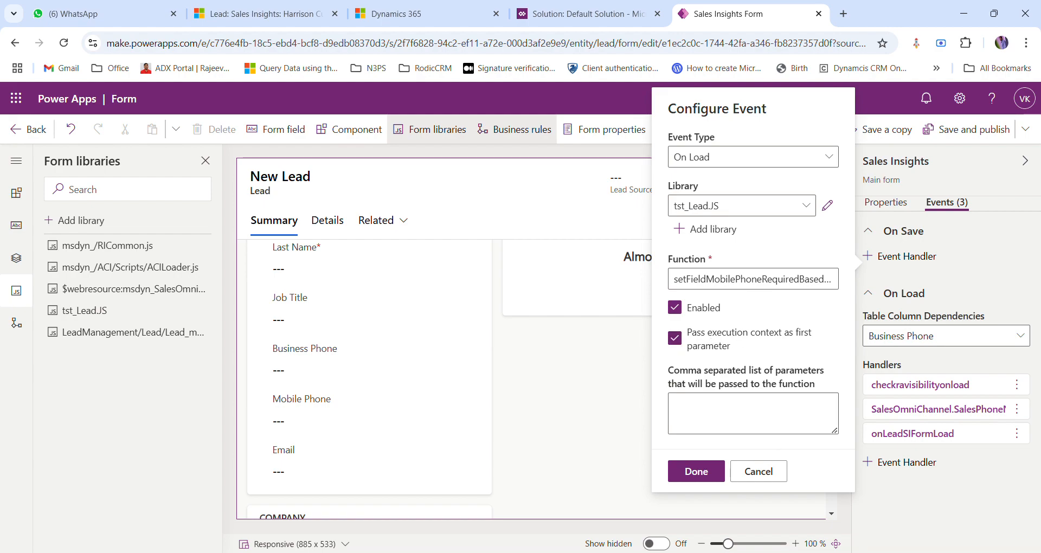
{"action": "key", "text": "alt+Tab"}
{"action": "left_click", "coordinate": [694, 477]}
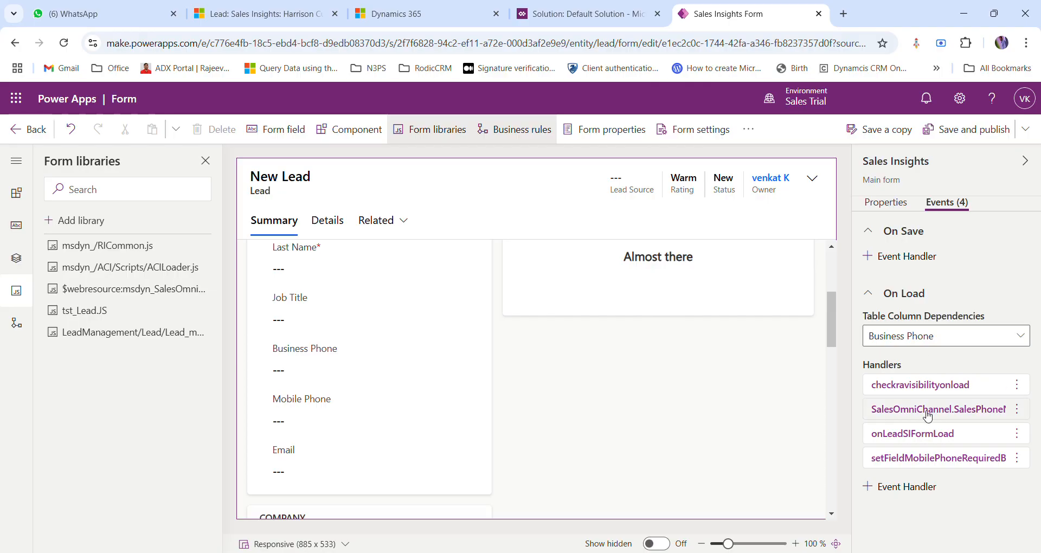
Start an On Change event handler for the Business Phone field with tst_Lead.JS as its library.
{"action": "left_click", "coordinate": [319, 416]}
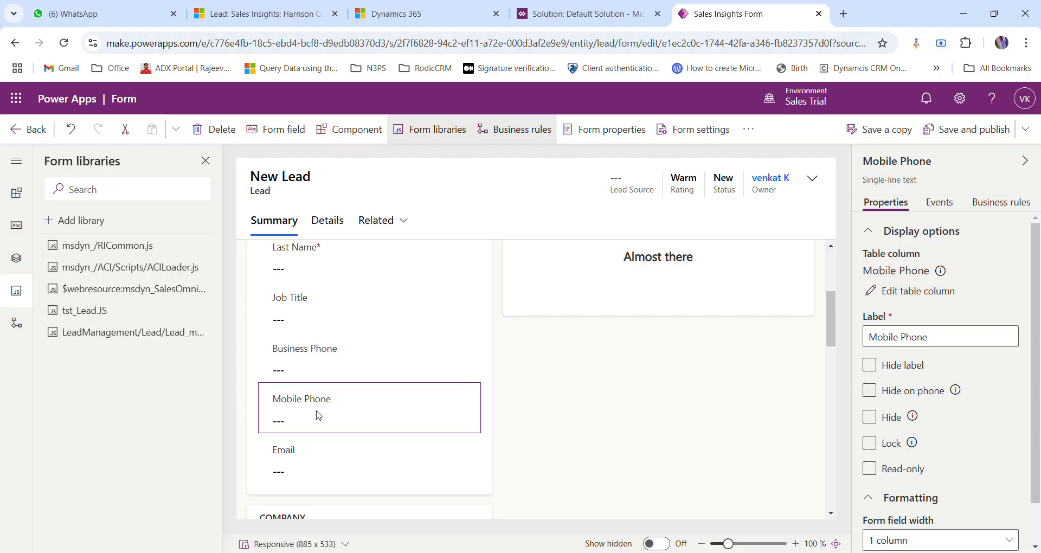
{"action": "left_click", "coordinate": [331, 354]}
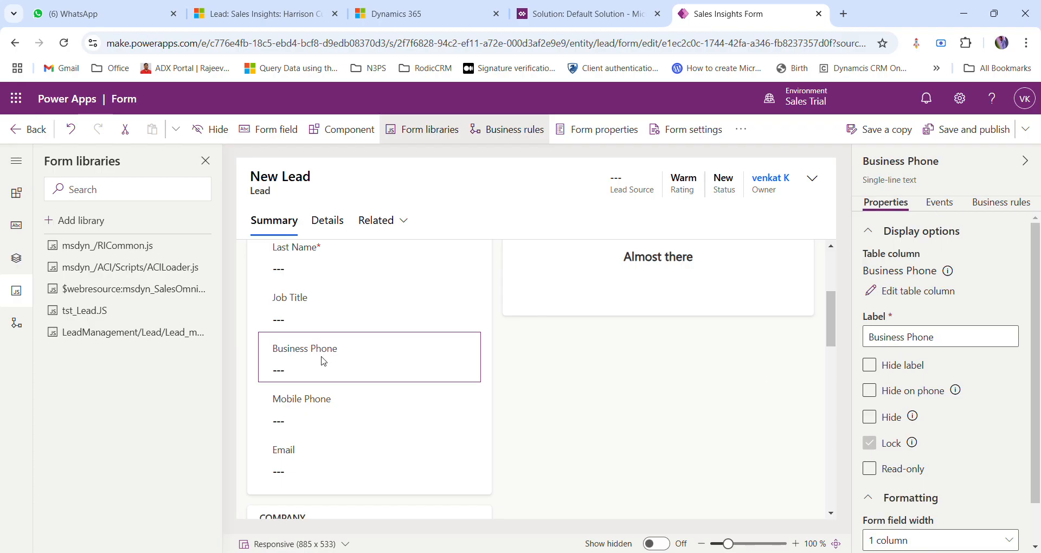
{"action": "left_click", "coordinate": [948, 205]}
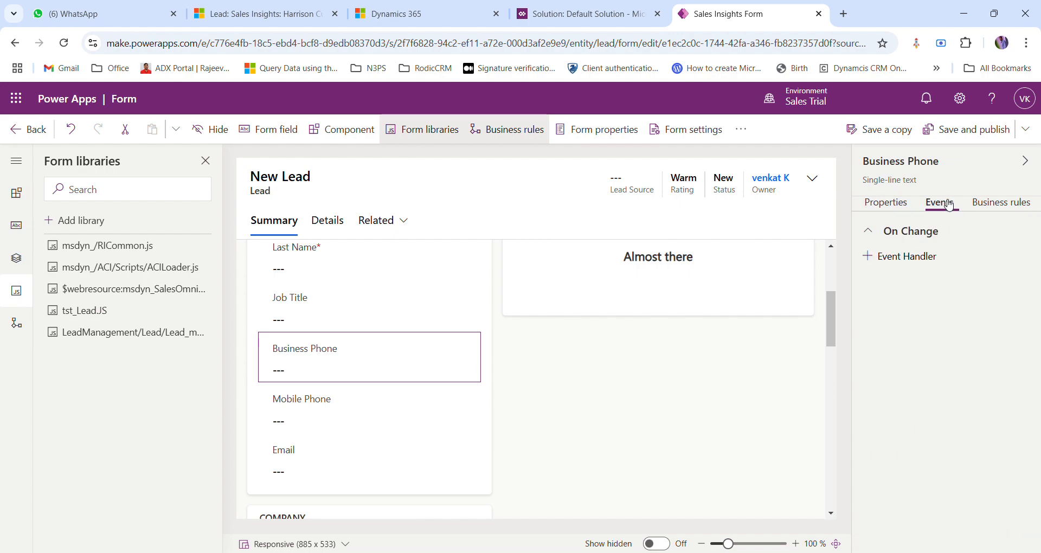
{"action": "left_click", "coordinate": [870, 233]}
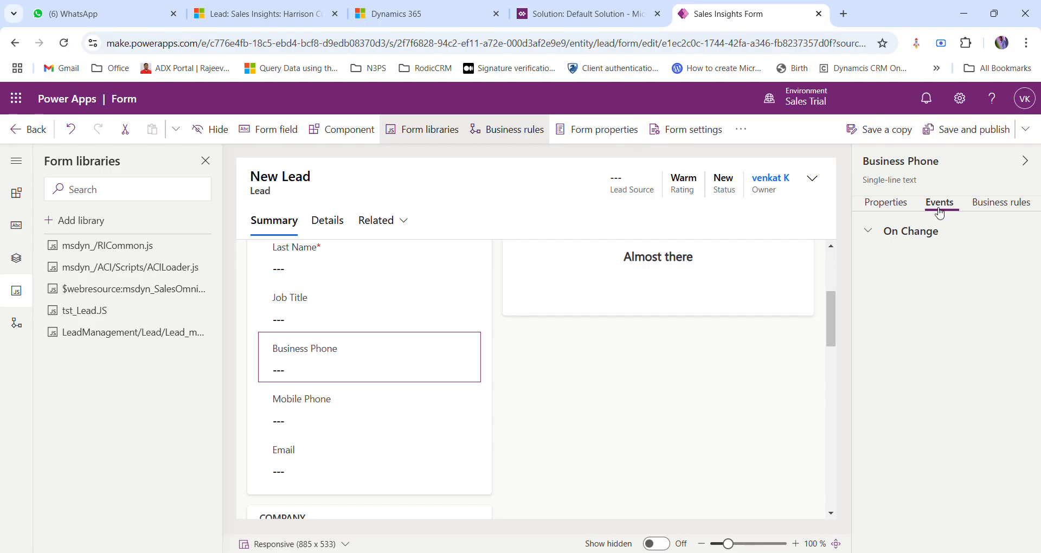
{"action": "left_click", "coordinate": [871, 232]}
{"action": "left_click", "coordinate": [895, 257]}
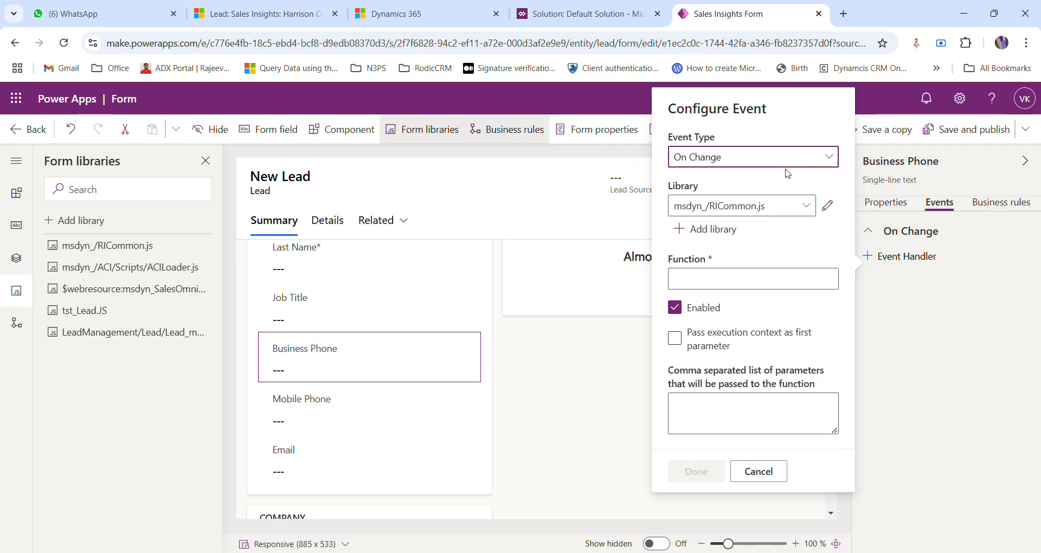
{"action": "left_click", "coordinate": [715, 160]}
{"action": "left_click", "coordinate": [716, 162]}
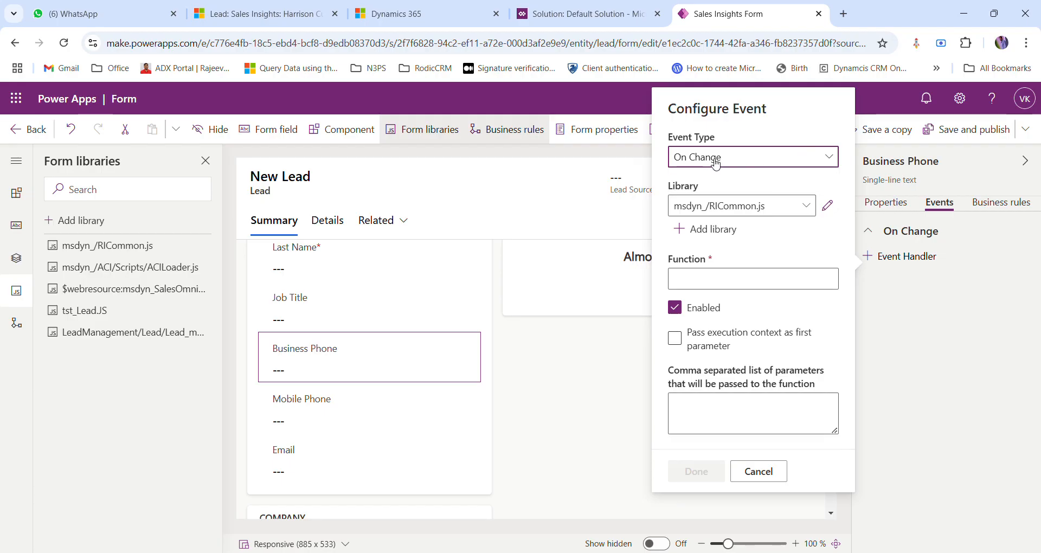
{"action": "left_click", "coordinate": [778, 206]}
{"action": "left_click", "coordinate": [707, 302]}
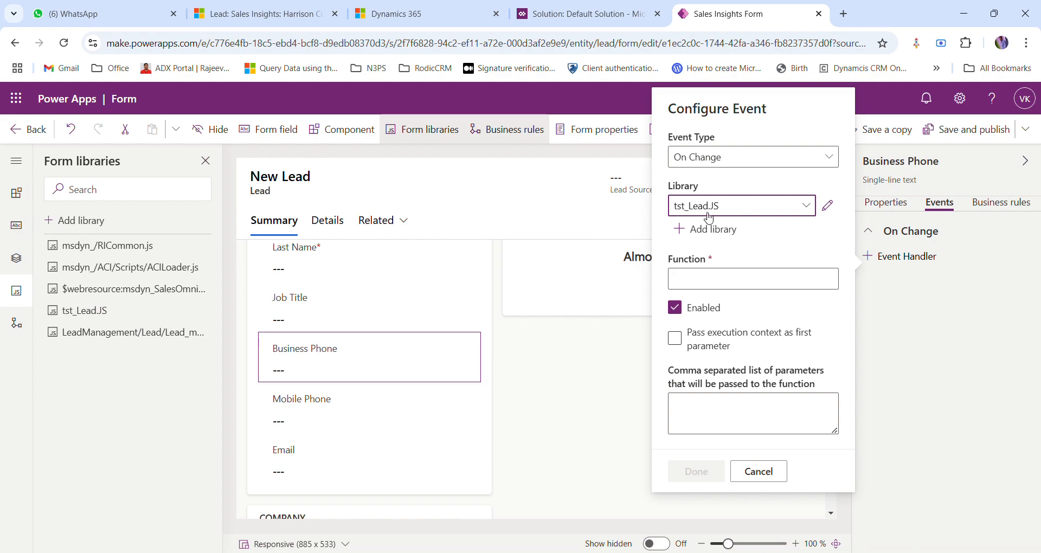
Complete the On Change handler with function setFieldMobilePhoneRequiredBasedOnBusinessPhone and execution context as first parameter, and save and publish the form.
{"action": "left_click", "coordinate": [733, 282]}
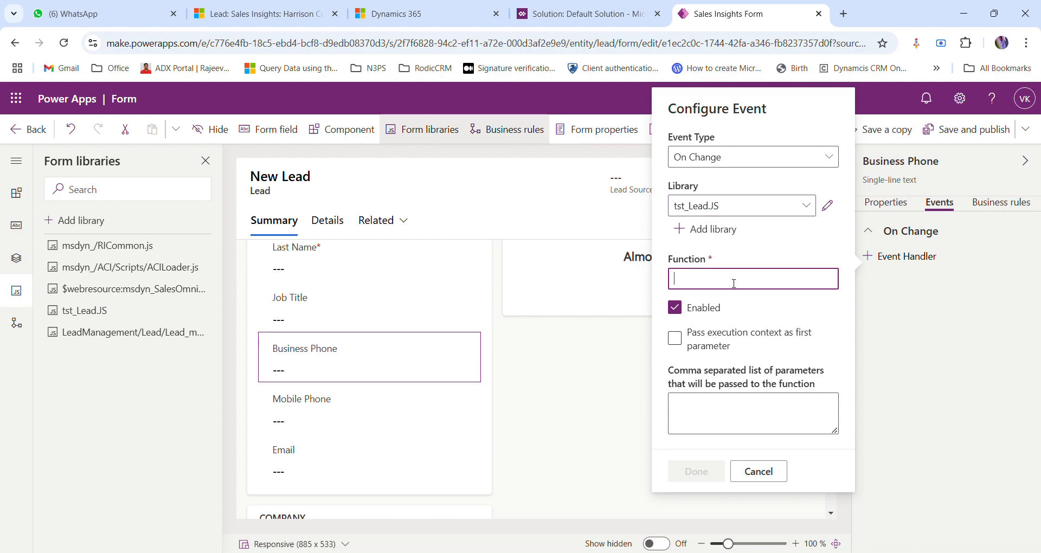
{"action": "key", "text": "ctrl+v"}
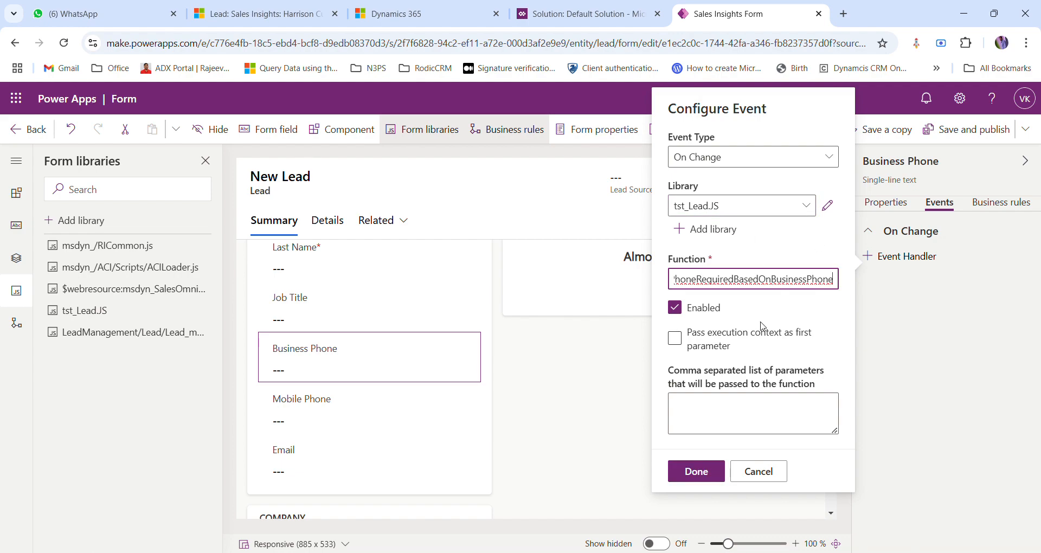
{"action": "left_click", "coordinate": [674, 338]}
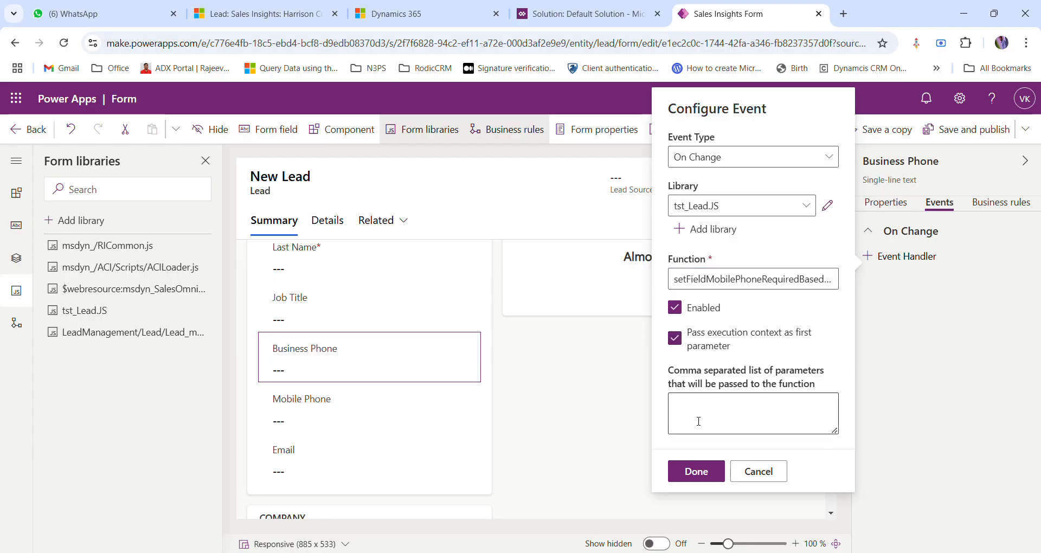
{"action": "left_click", "coordinate": [697, 473]}
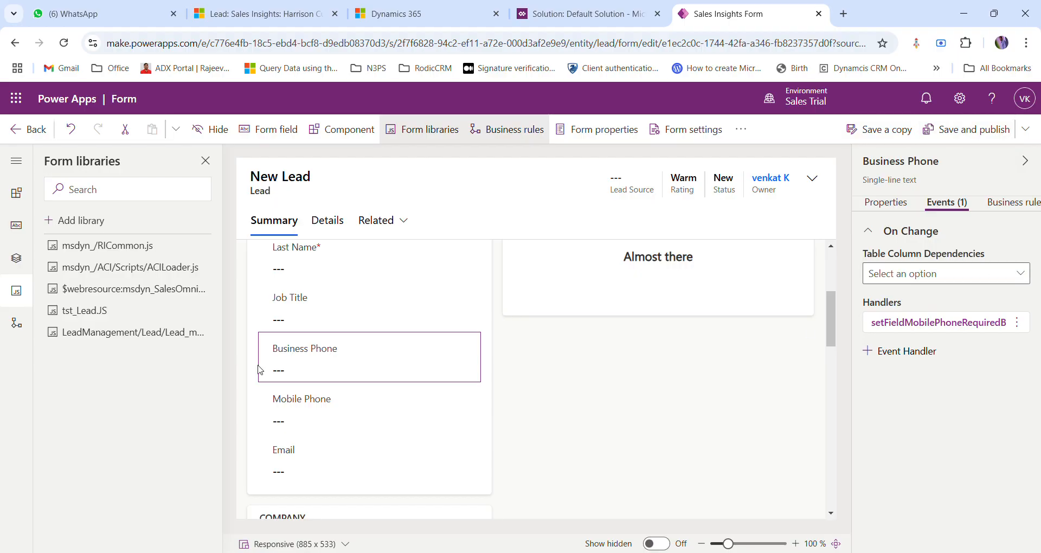
{"action": "left_click", "coordinate": [969, 132]}
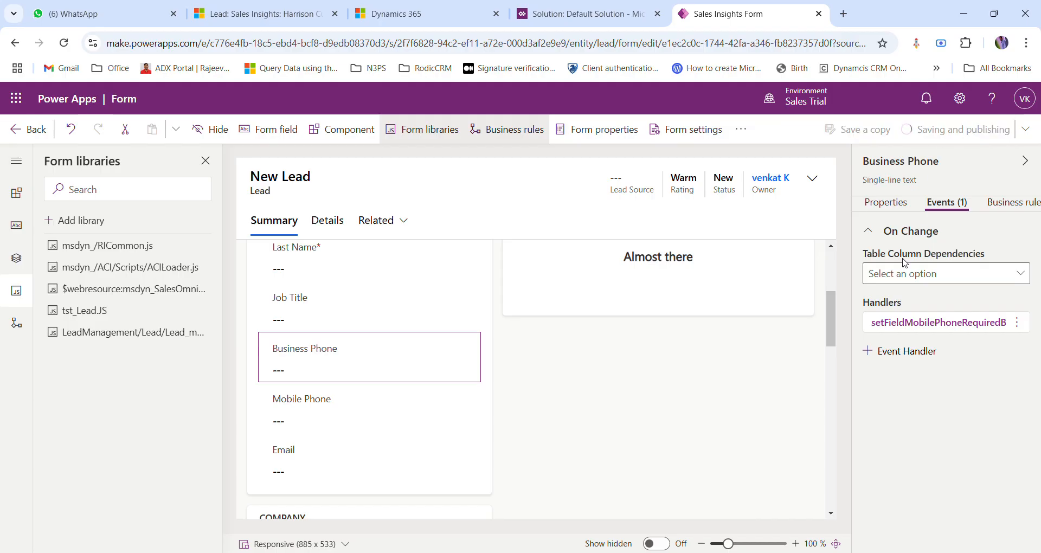
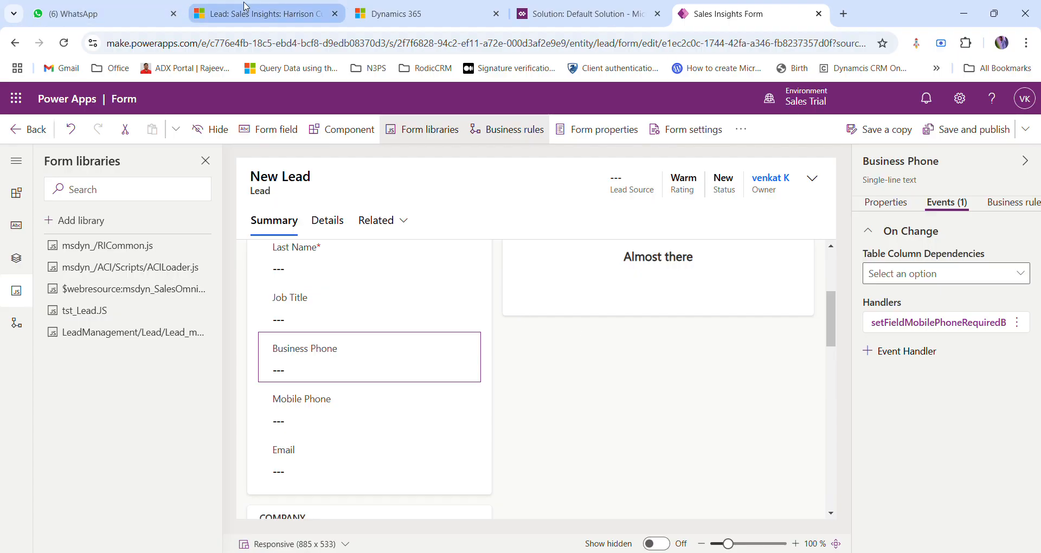
Switch to the open lead record in Dynamics 365, reload it, and examine the Business Phone and Mobile Phone fields.
{"action": "left_click", "coordinate": [246, 9]}
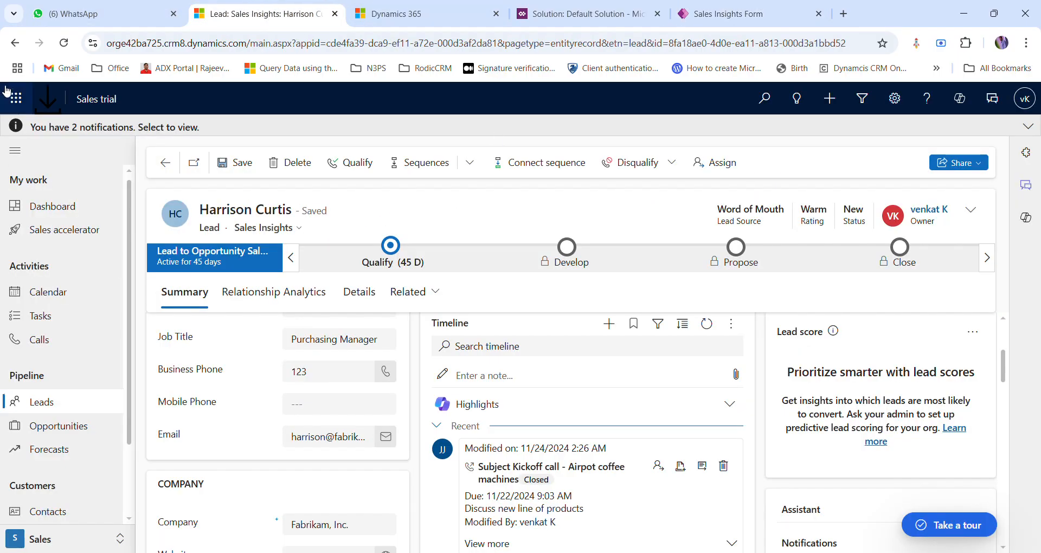
{"action": "left_click", "coordinate": [110, 105]}
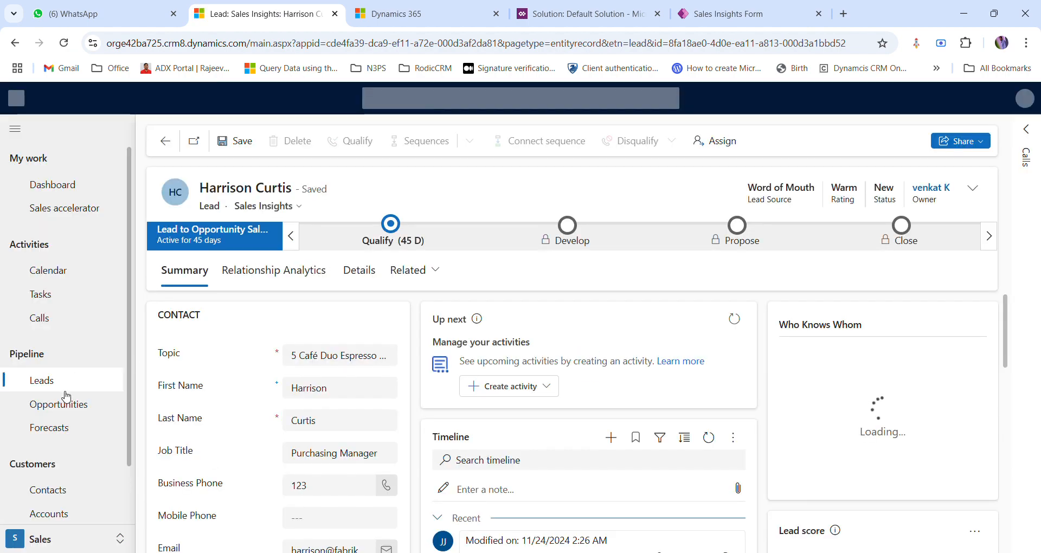
{"action": "scroll", "coordinate": [433, 353], "scroll_direction": "down", "scroll_amount": 3}
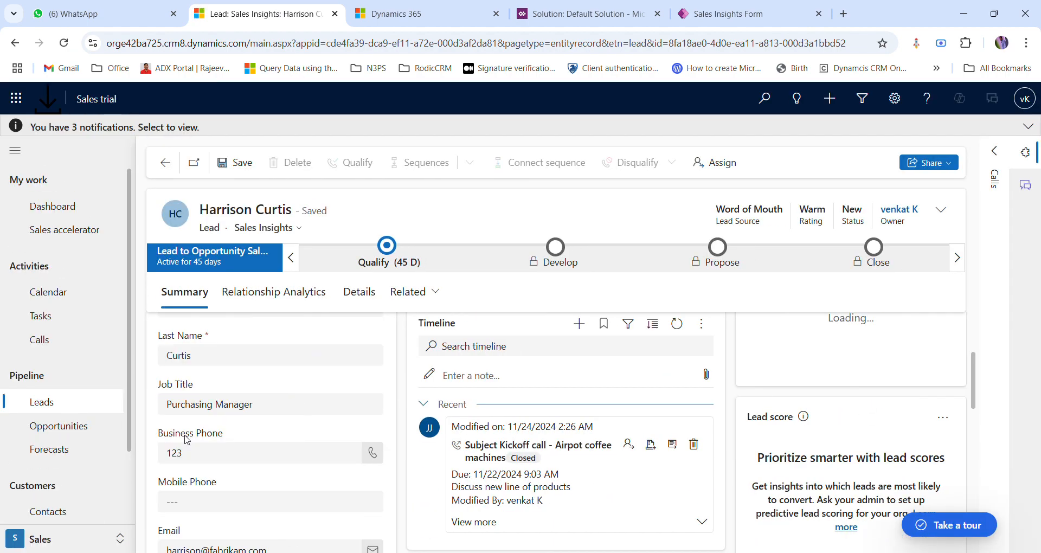
{"action": "scroll", "coordinate": [205, 439], "scroll_direction": "down", "scroll_amount": 4}
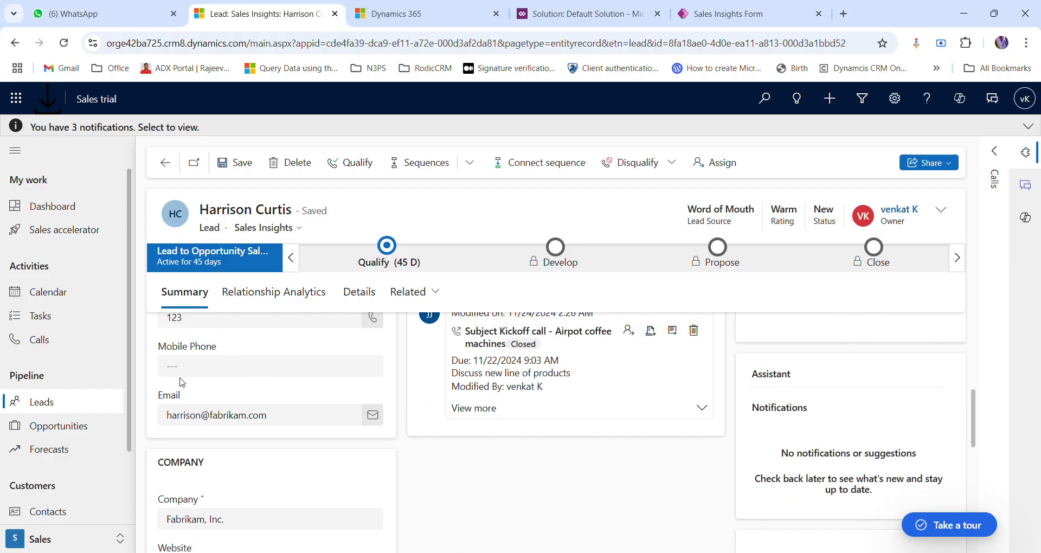
{"action": "scroll", "coordinate": [248, 345], "scroll_direction": "up", "scroll_amount": 3}
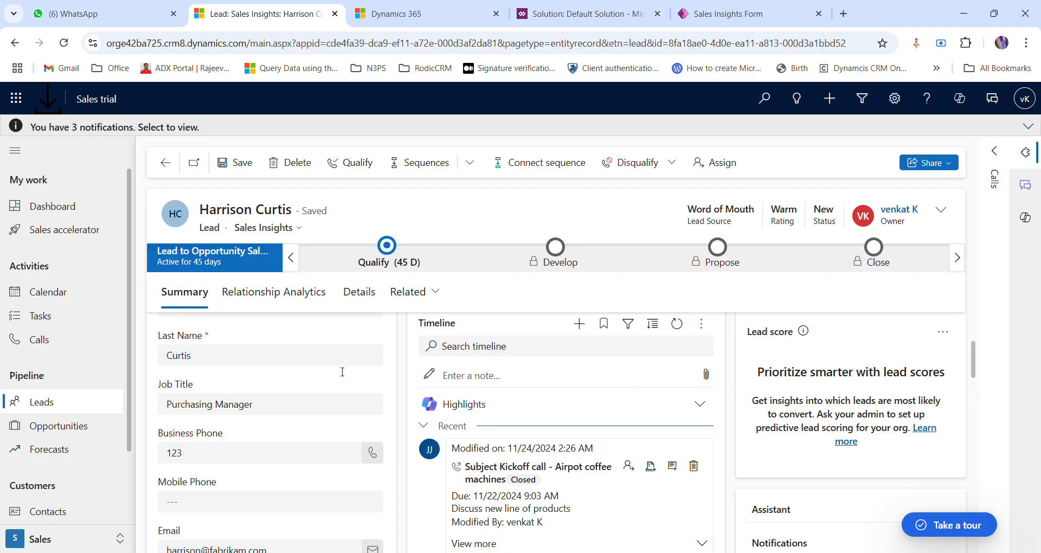
{"action": "left_click", "coordinate": [227, 454]}
{"action": "left_click", "coordinate": [232, 496]}
{"action": "left_click", "coordinate": [209, 464]}
{"action": "left_click_drag", "start_coordinate": [218, 484], "coordinate": [151, 487]}
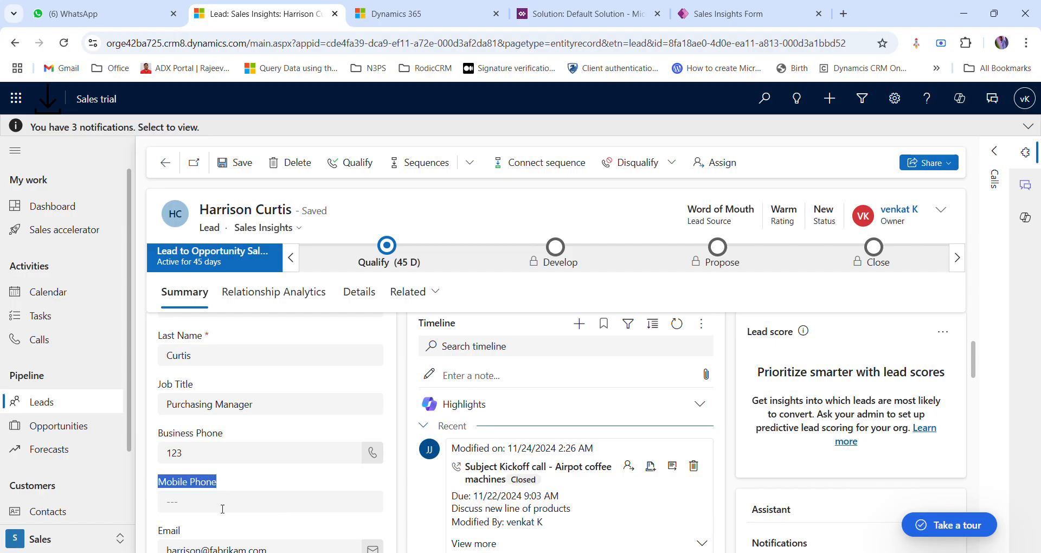
{"action": "left_click", "coordinate": [231, 508]}
Clear the lead's Business Phone value and leave the field to test the Mobile Phone requirement.
{"action": "left_click", "coordinate": [206, 457]}
{"action": "key", "text": "BackSpace"}
{"action": "key", "text": "BackSpace"}
{"action": "key", "text": "BackSpace"}
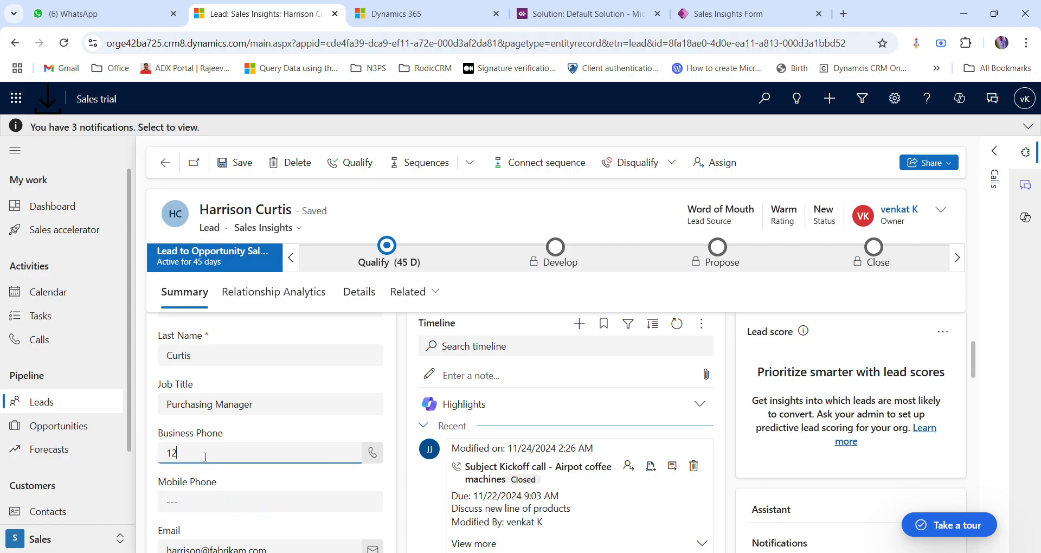
{"action": "key", "text": "Tab"}
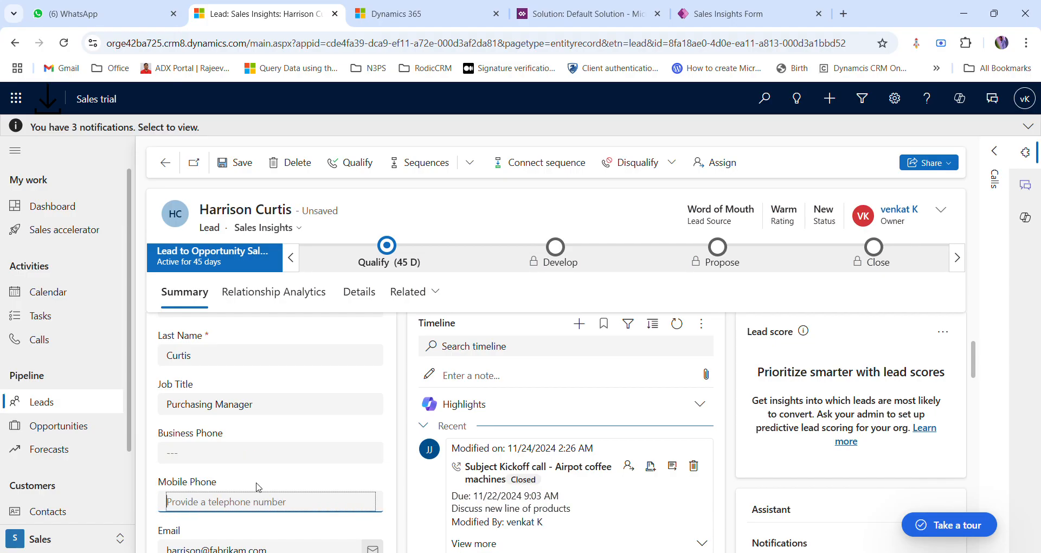
{"action": "scroll", "coordinate": [320, 412], "scroll_direction": "down", "scroll_amount": 1}
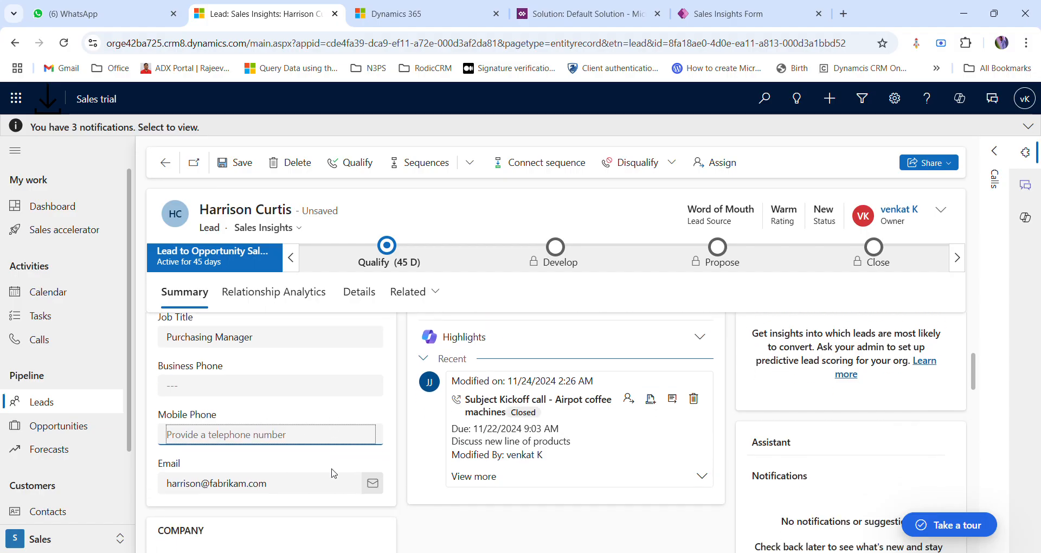
{"action": "left_click", "coordinate": [322, 409]}
{"action": "left_click", "coordinate": [251, 390]}
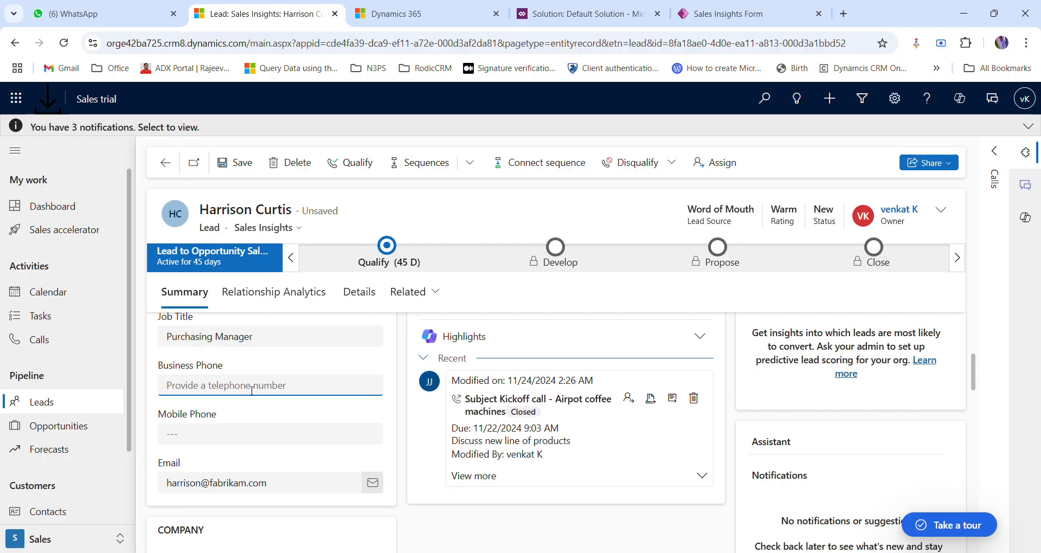
Reload the lead record, clear its Business Phone again, and check whether Mobile Phone is marked required.
{"action": "left_click", "coordinate": [65, 44]}
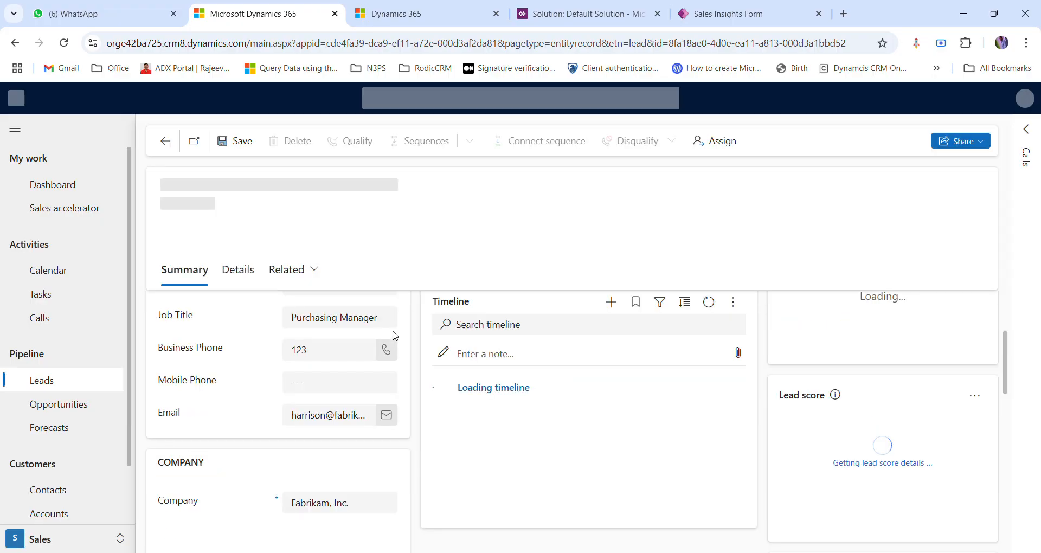
{"action": "left_click", "coordinate": [331, 350]}
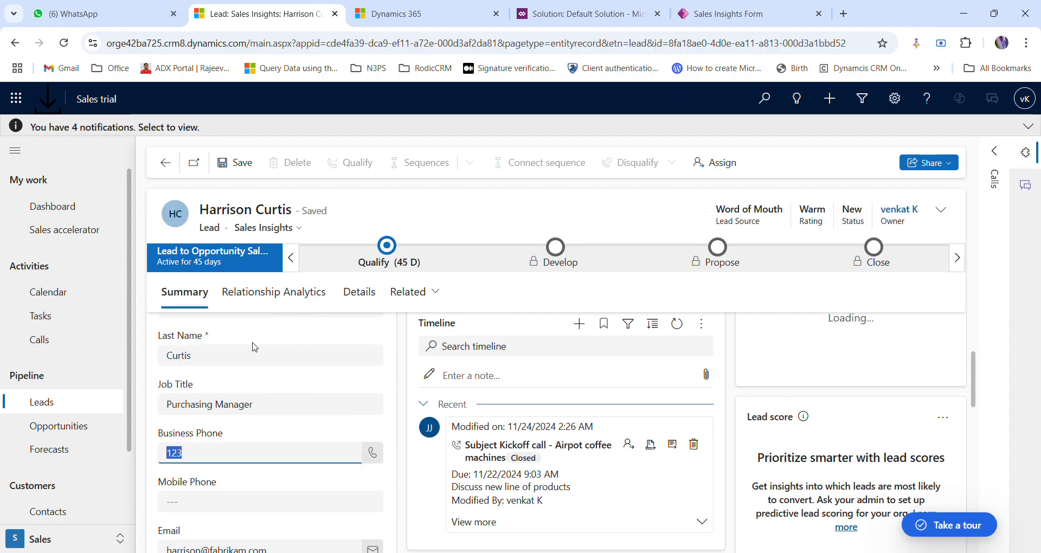
{"action": "key", "text": "BackSpace"}
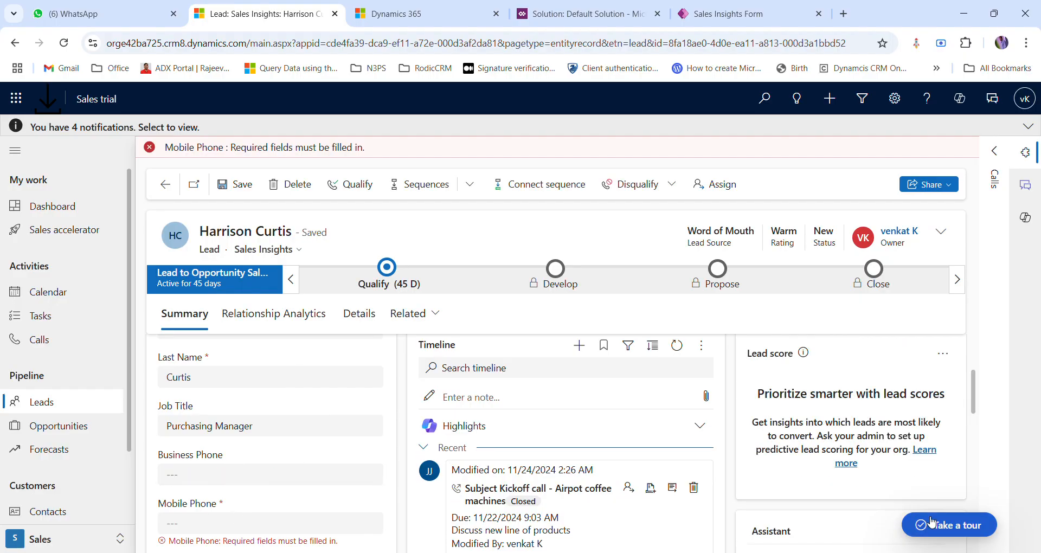
{"action": "scroll", "coordinate": [984, 412], "scroll_direction": "down", "scroll_amount": 2}
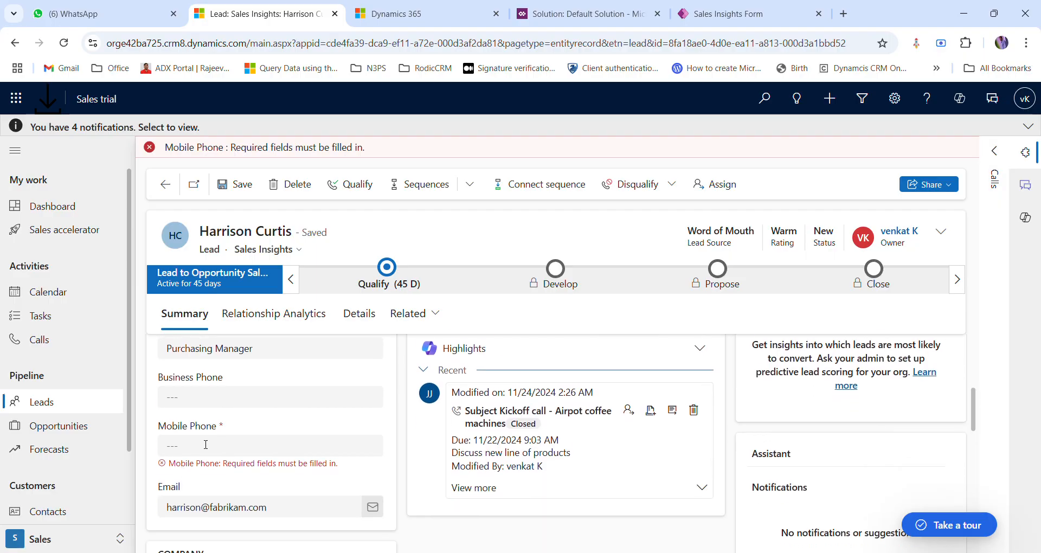
{"action": "left_click", "coordinate": [225, 399]}
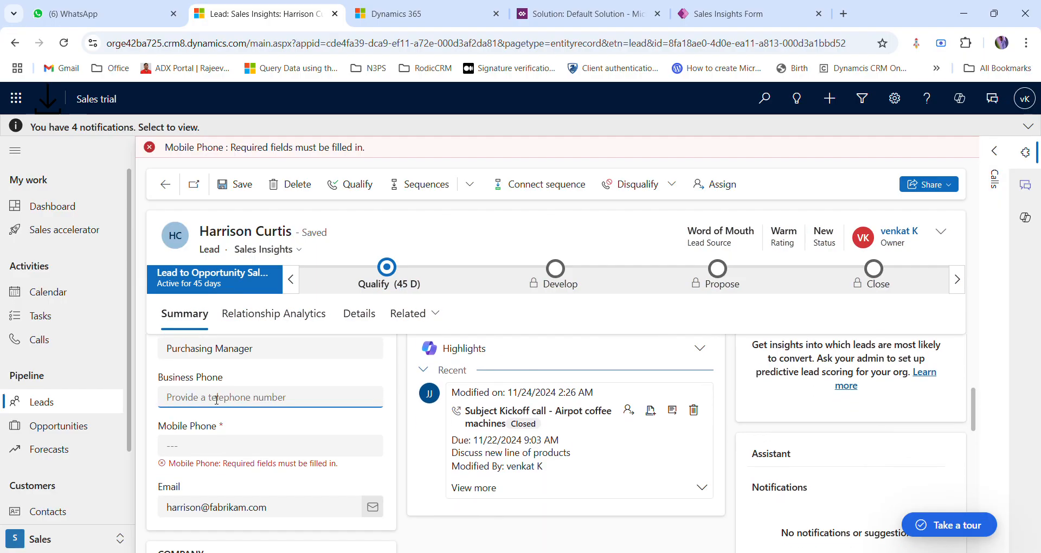
{"action": "left_click_drag", "start_coordinate": [232, 377], "coordinate": [153, 377]}
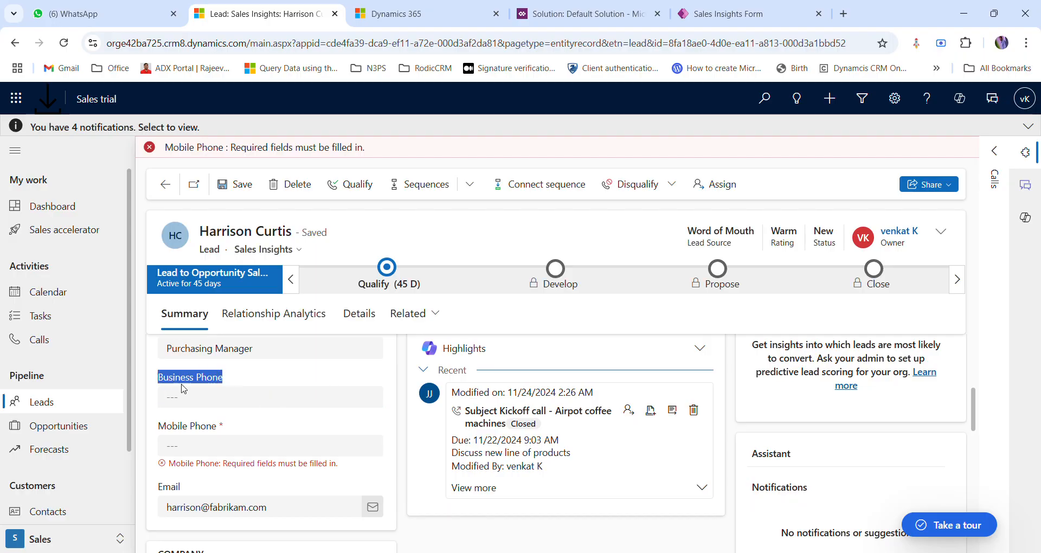
{"action": "left_click", "coordinate": [204, 398]}
{"action": "left_click", "coordinate": [199, 448]}
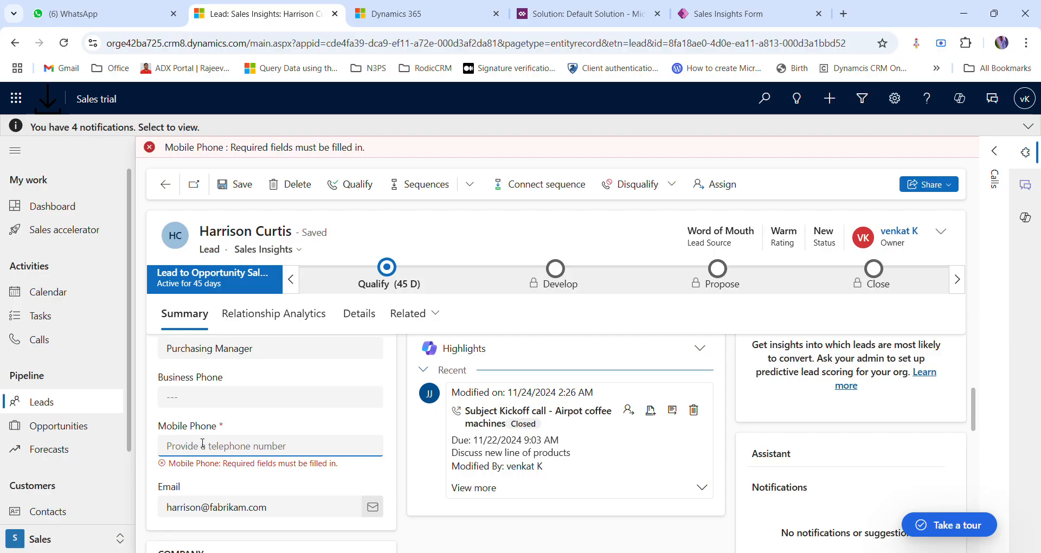
Enter a phone number in Business Phone and leave the field to test whether Mobile Phone becomes optional.
{"action": "left_click", "coordinate": [240, 406]}
{"action": "type", "text": "12312434"}
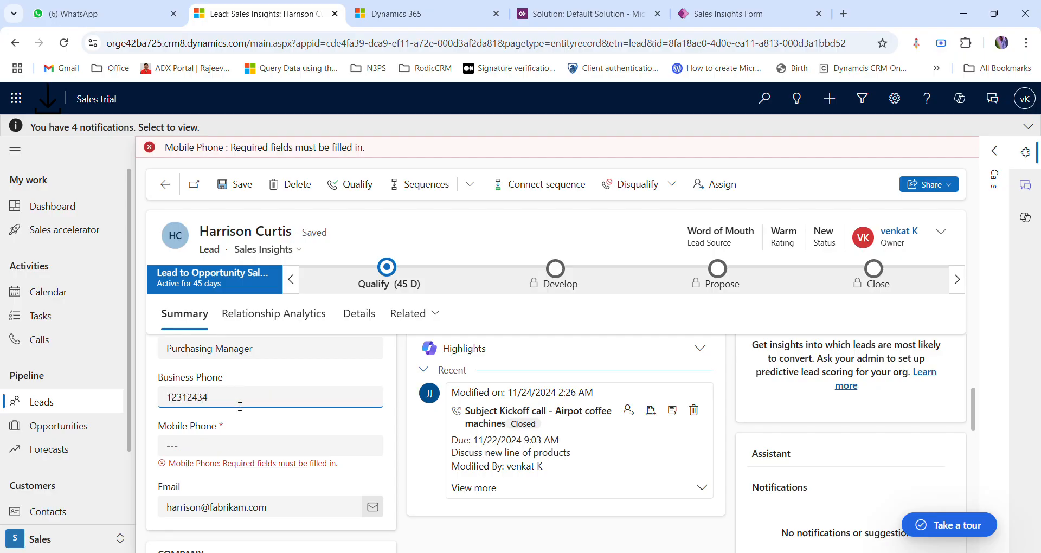
{"action": "key", "text": "Tab"}
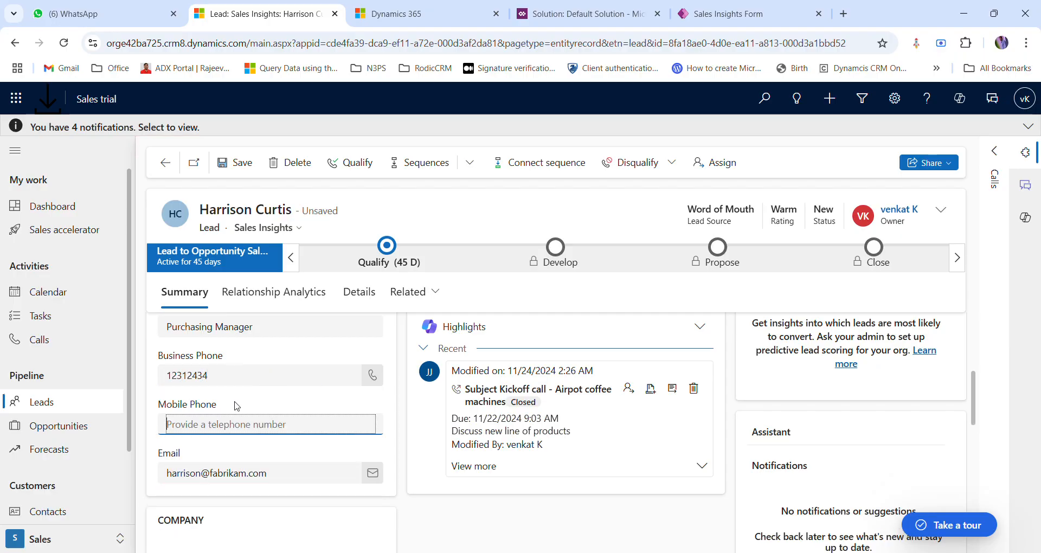
{"action": "left_click", "coordinate": [275, 434]}
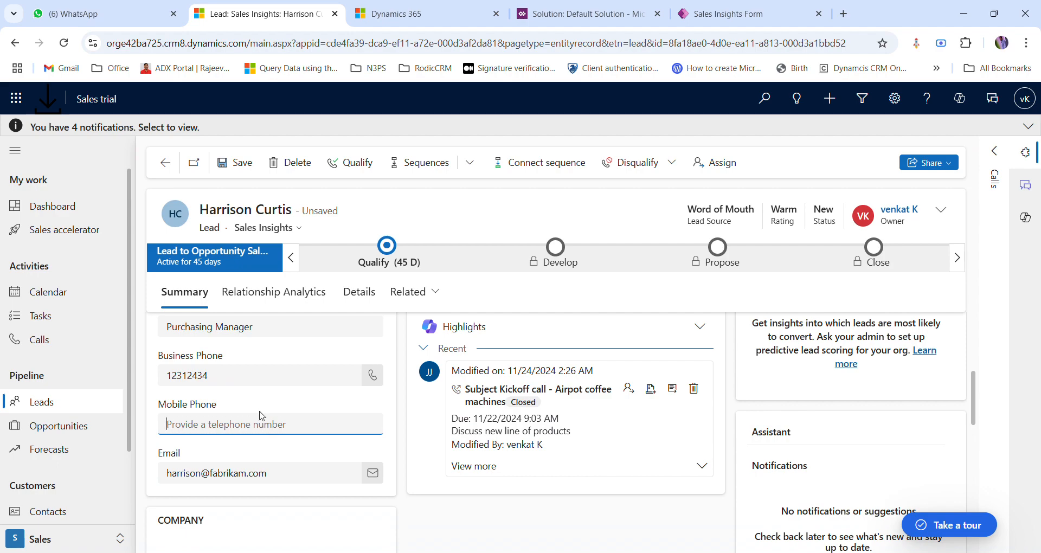
Remove the number from Business Phone and recheck the required marker on Mobile Phone.
{"action": "left_click_drag", "start_coordinate": [276, 375], "coordinate": [144, 378]}
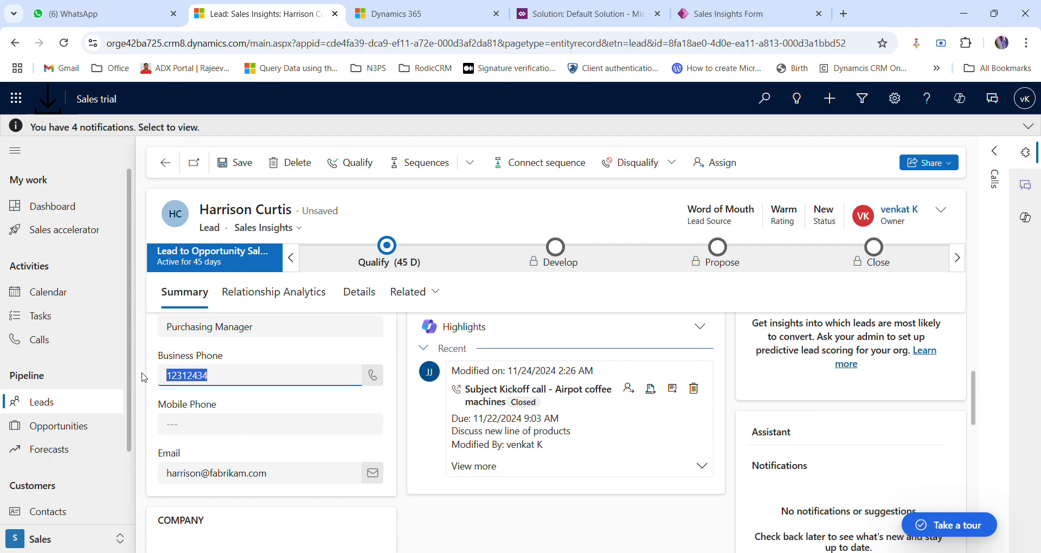
{"action": "key", "text": "BackSpace"}
{"action": "key", "text": "Tab"}
{"action": "left_click_drag", "start_coordinate": [242, 410], "coordinate": [146, 416]}
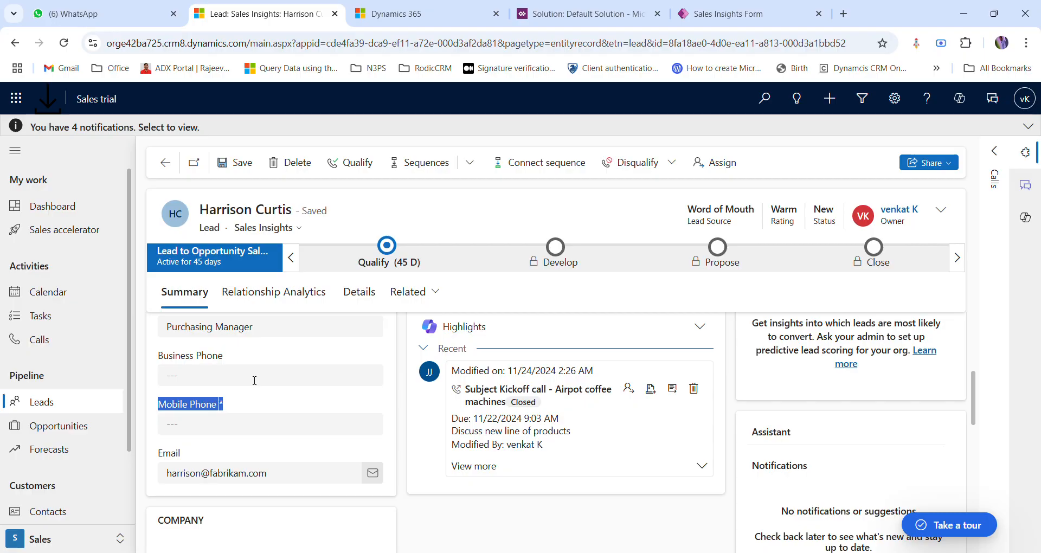
{"action": "left_click", "coordinate": [239, 413]}
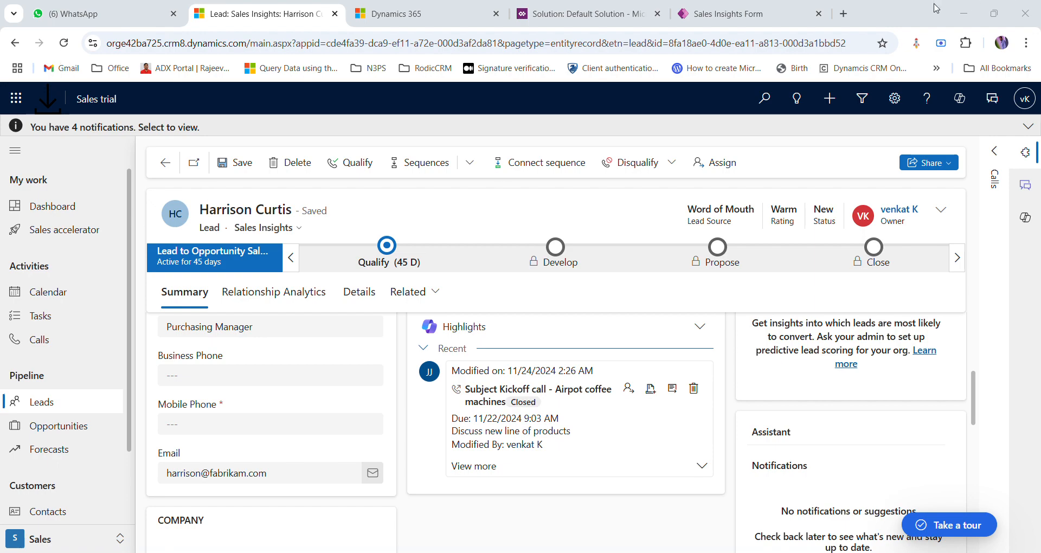
Return to Power Apps, leave the form editor, and open the LEAD.JS web resource of the CRM Test solution for editing.
{"action": "left_click", "coordinate": [806, 6]}
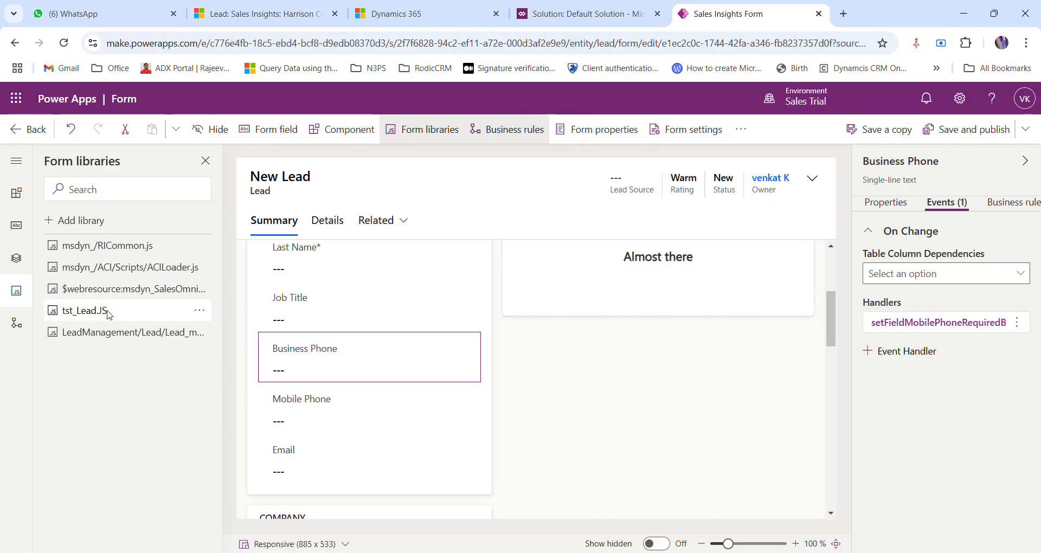
{"action": "left_click", "coordinate": [25, 129]}
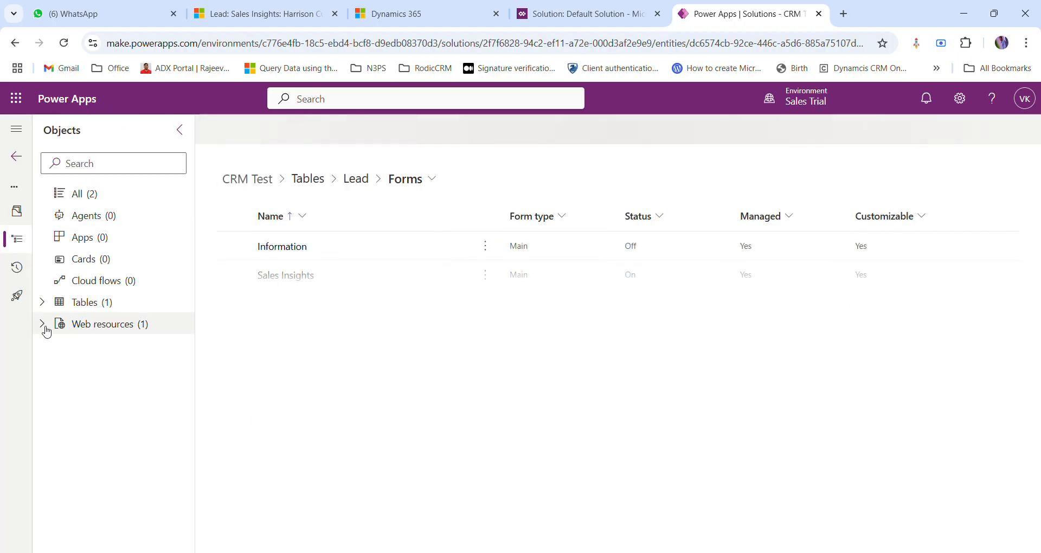
{"action": "left_click", "coordinate": [45, 328]}
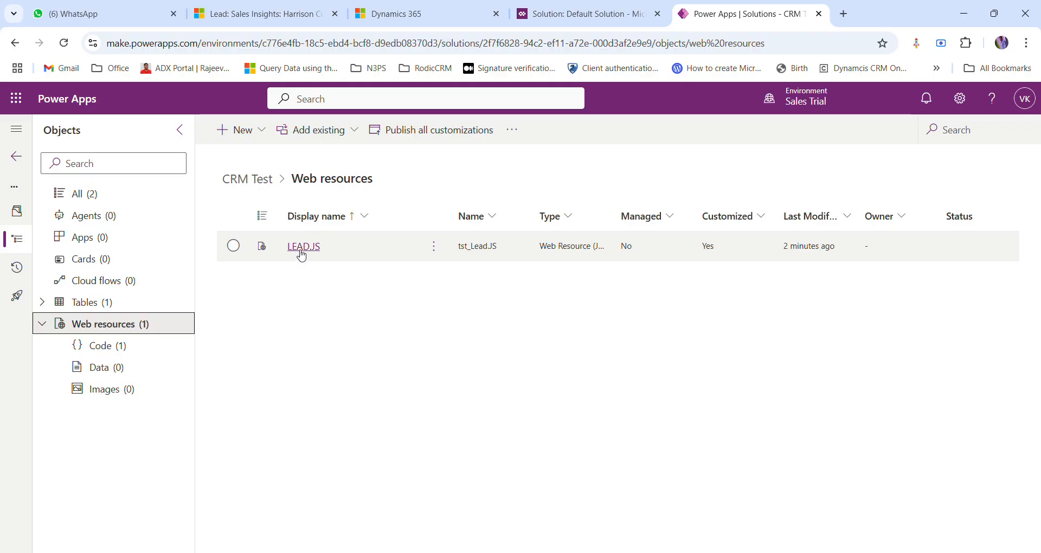
{"action": "left_click", "coordinate": [303, 253]}
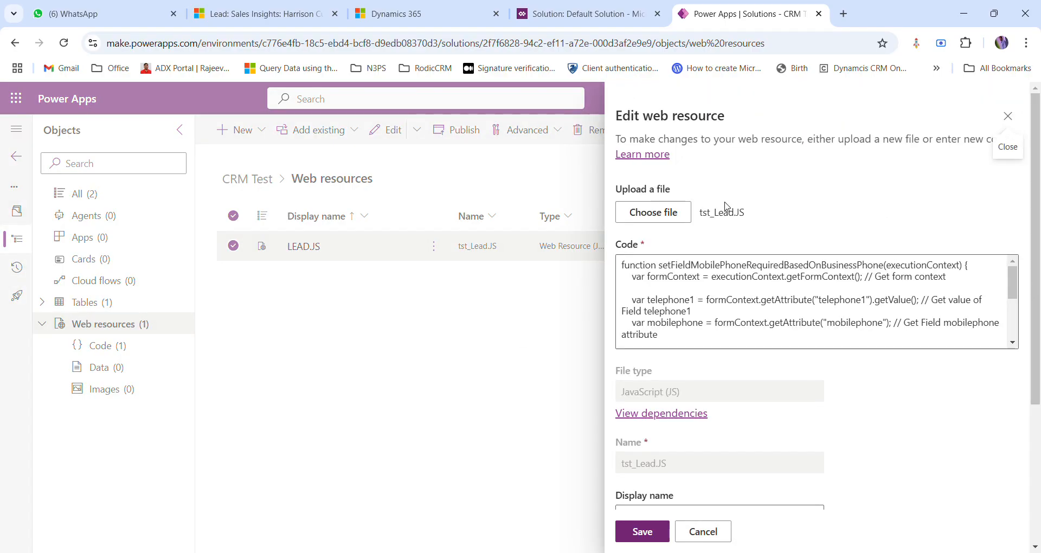
Upload Lead.js containing the debugger statement as the web resource's new code, then save and publish it.
{"action": "left_click", "coordinate": [673, 217]}
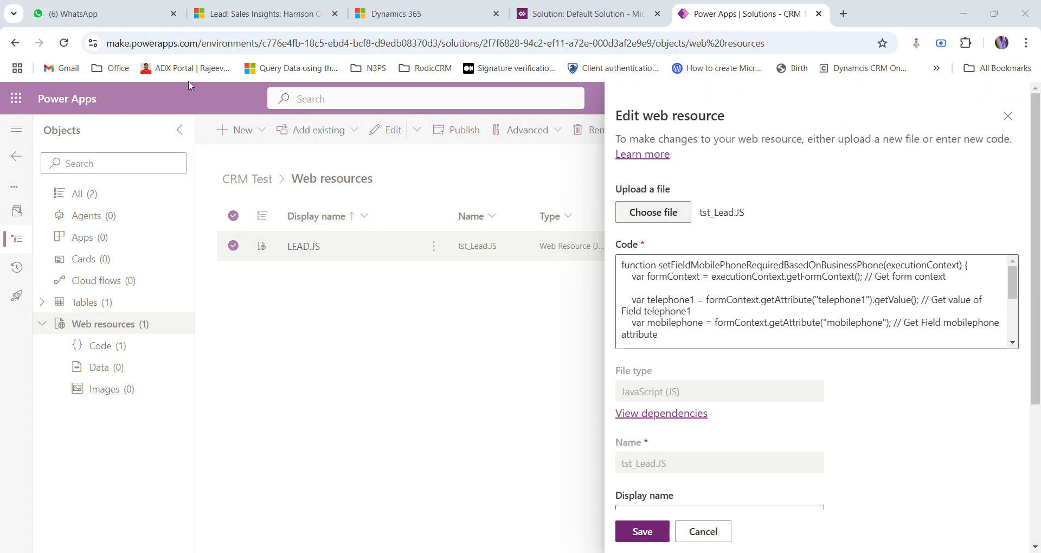
{"action": "double_click", "coordinate": [195, 110]}
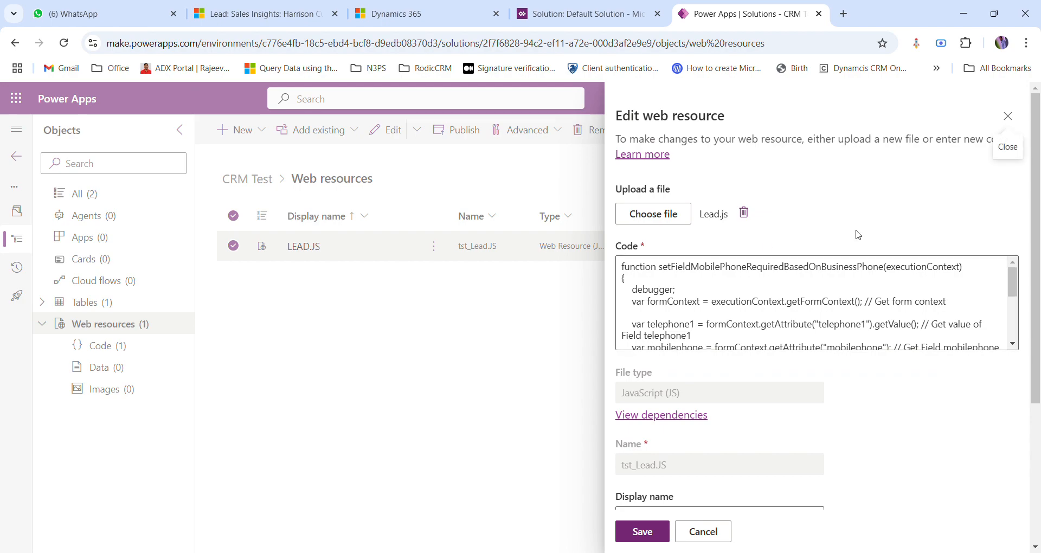
{"action": "left_click_drag", "start_coordinate": [676, 290], "coordinate": [627, 296]}
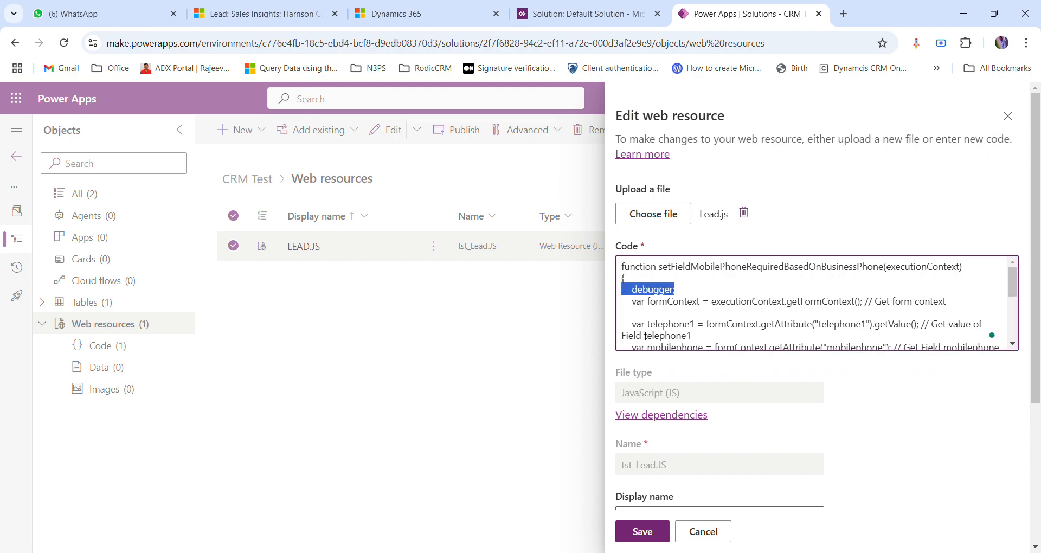
{"action": "left_click", "coordinate": [641, 531]}
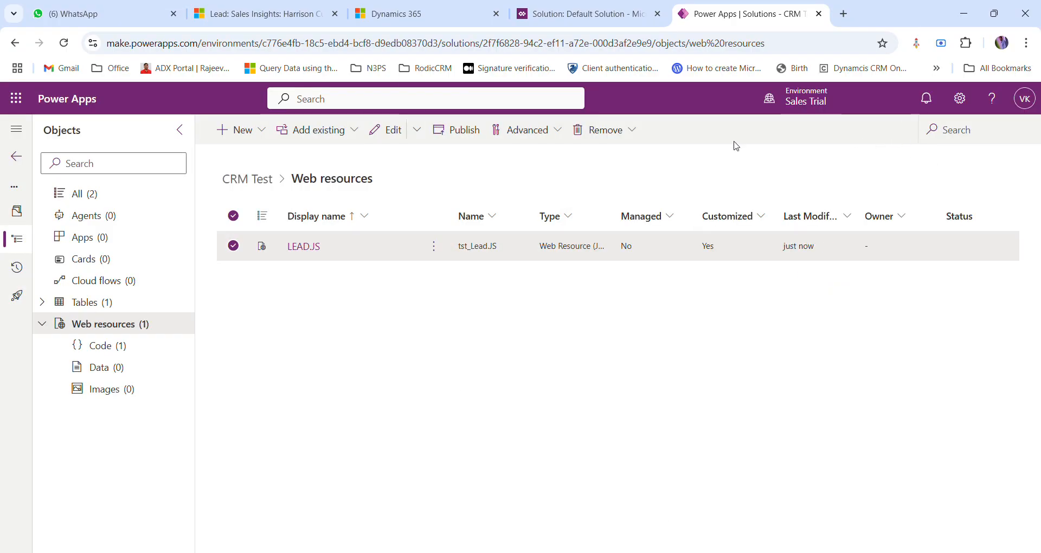
{"action": "left_click", "coordinate": [454, 135]}
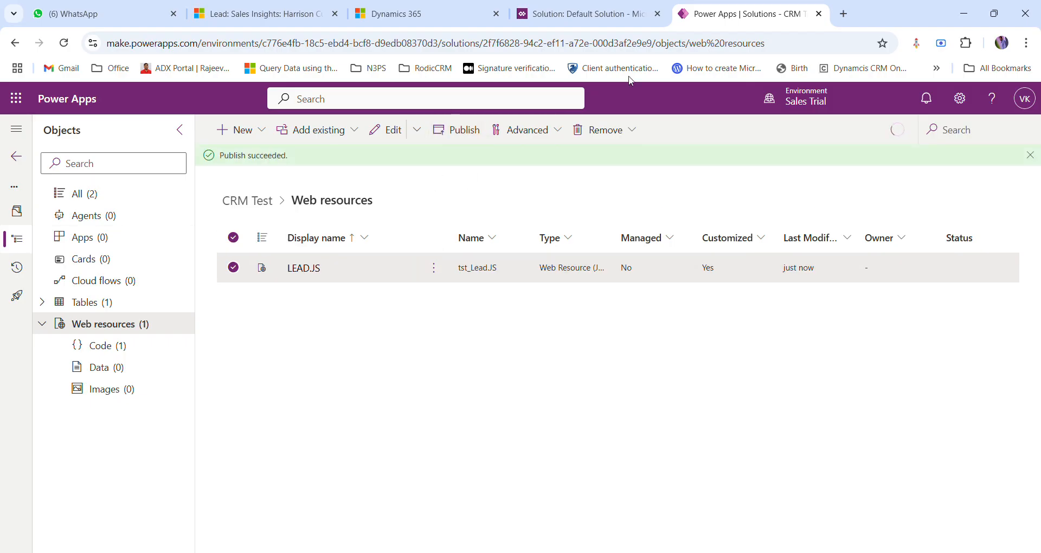
Switch back to the lead record in Dynamics 365, reload it, and open the browser developer tools.
{"action": "left_click", "coordinate": [259, 7]}
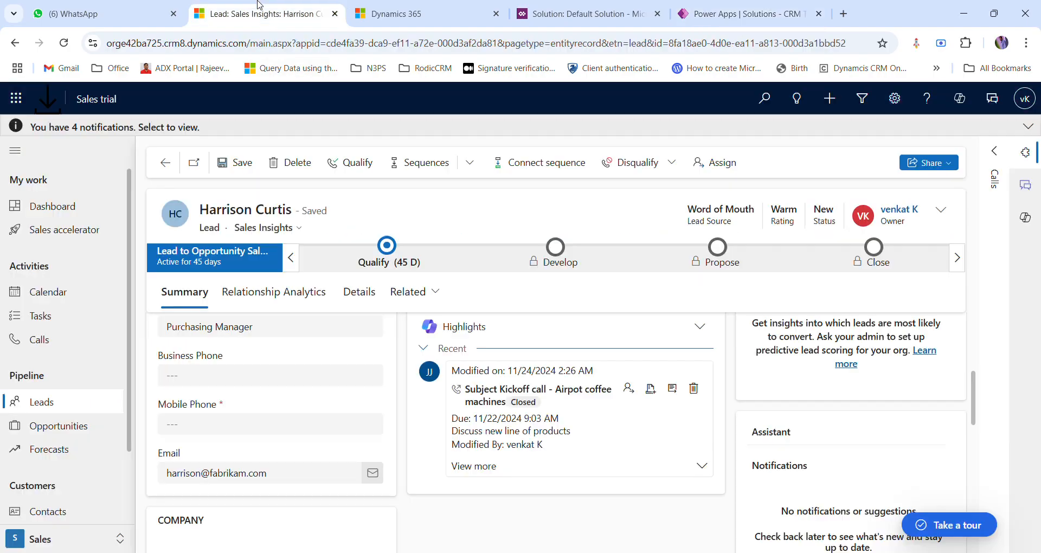
{"action": "key", "text": "F5"}
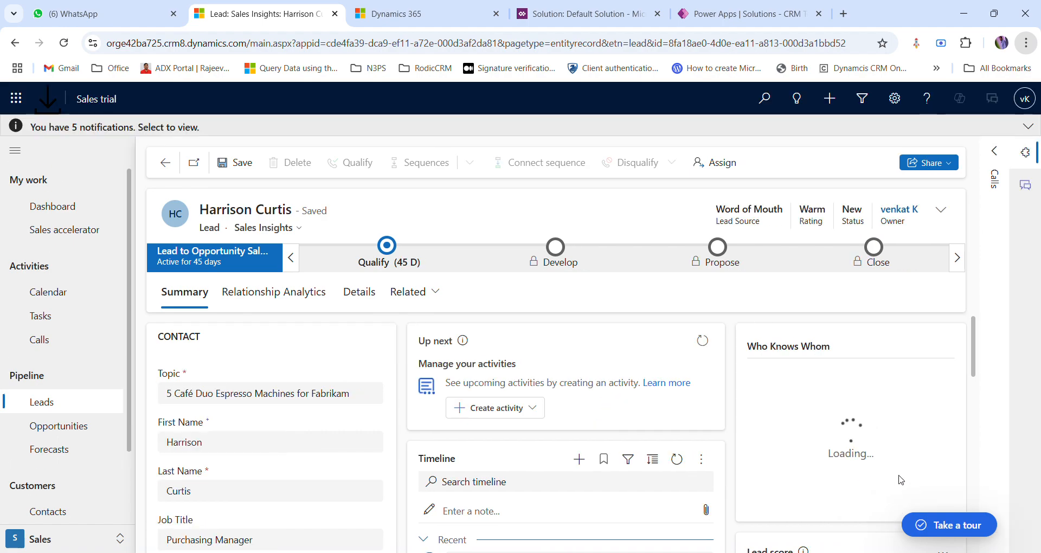
{"action": "key", "text": "F12"}
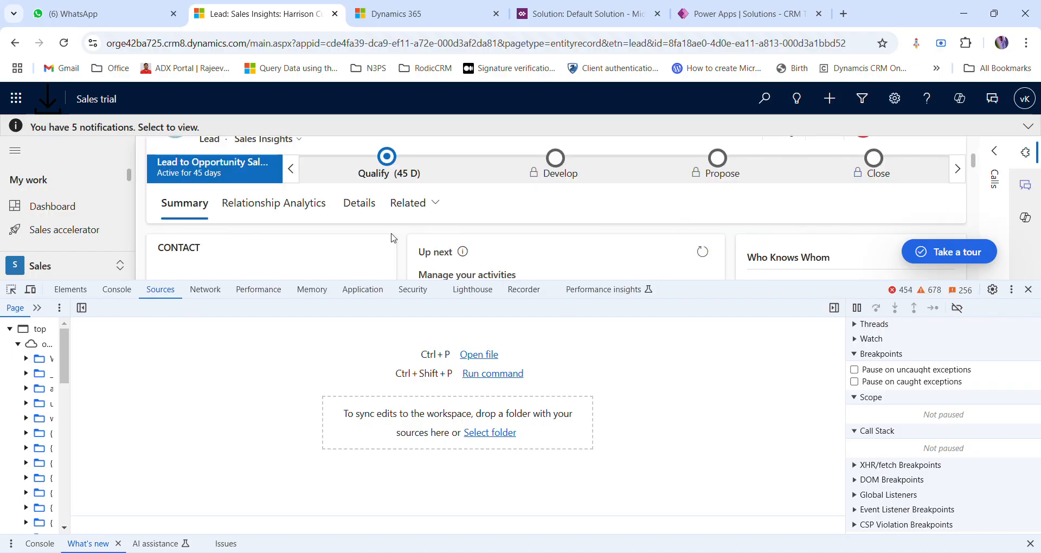
Shrink the developer tools pane and check the Business Phone and Mobile Phone fields on the lead form.
{"action": "left_click_drag", "start_coordinate": [718, 291], "coordinate": [722, 469]}
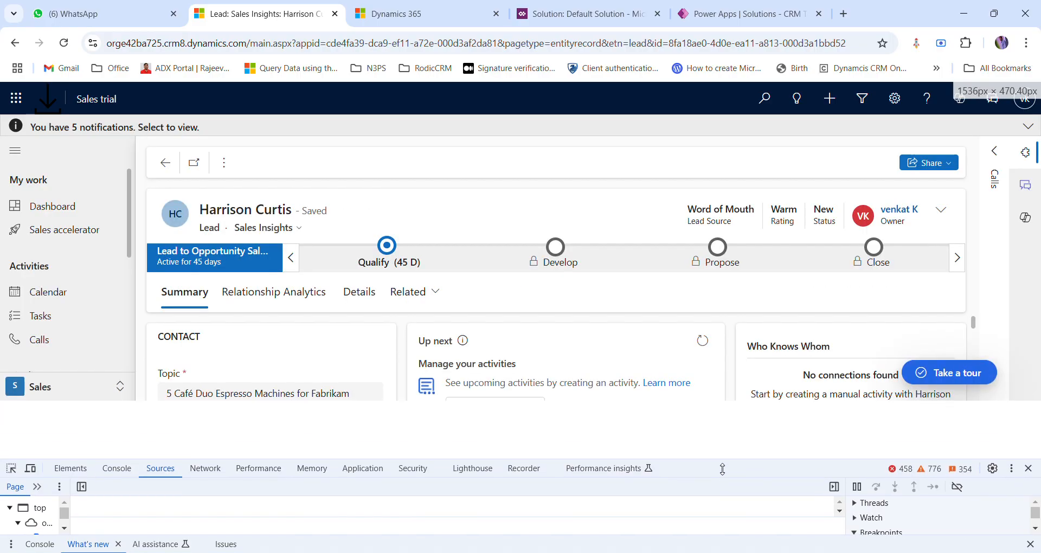
{"action": "scroll", "coordinate": [393, 392], "scroll_direction": "down", "scroll_amount": 6}
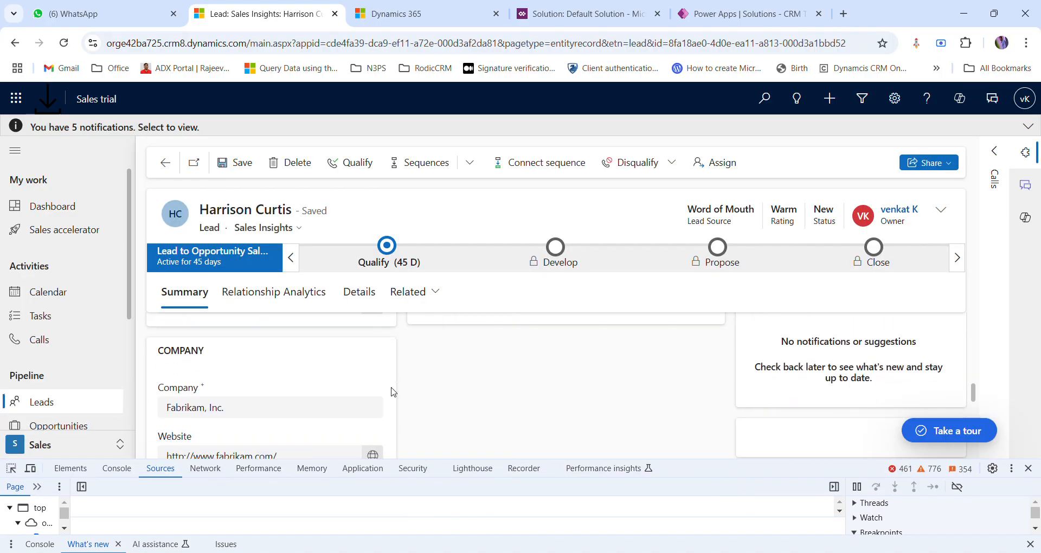
{"action": "scroll", "coordinate": [393, 391], "scroll_direction": "up", "scroll_amount": 3}
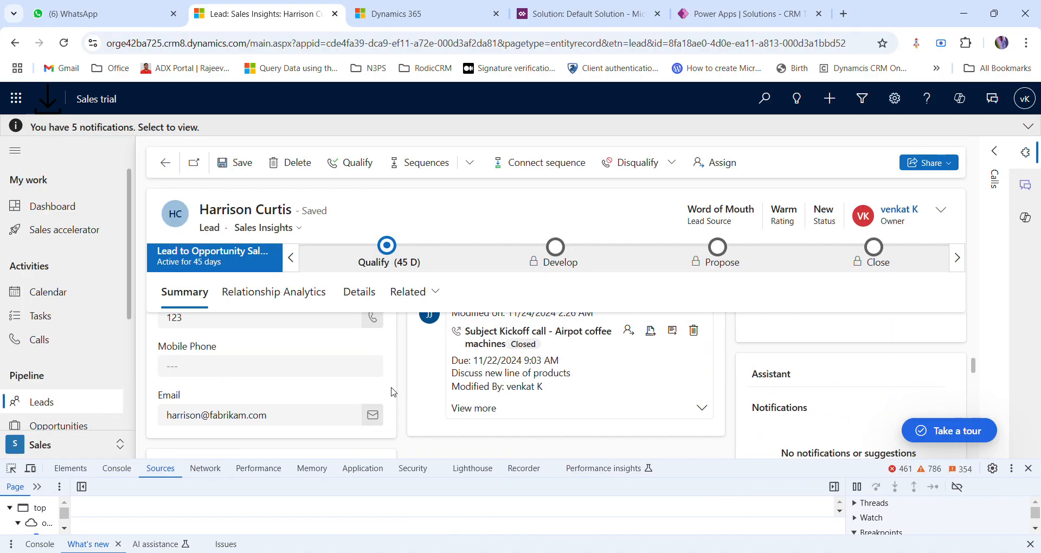
{"action": "scroll", "coordinate": [228, 347], "scroll_direction": "up", "scroll_amount": 2}
{"action": "left_click_drag", "start_coordinate": [227, 385], "coordinate": [158, 389]}
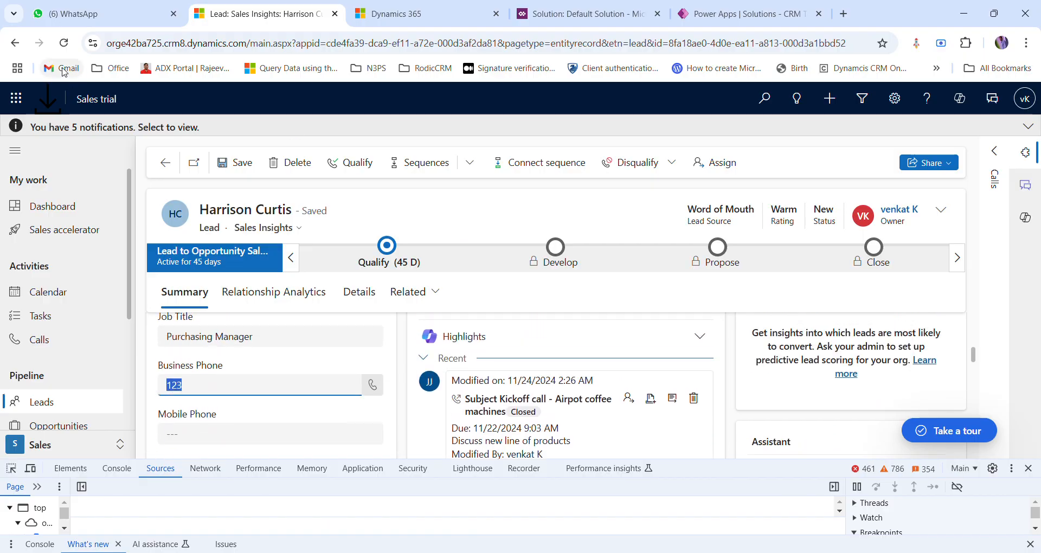
Reload the lead record to pause the script at its debugger statement, and enlarge the developer tools pane to show the code.
{"action": "key", "text": "F5"}
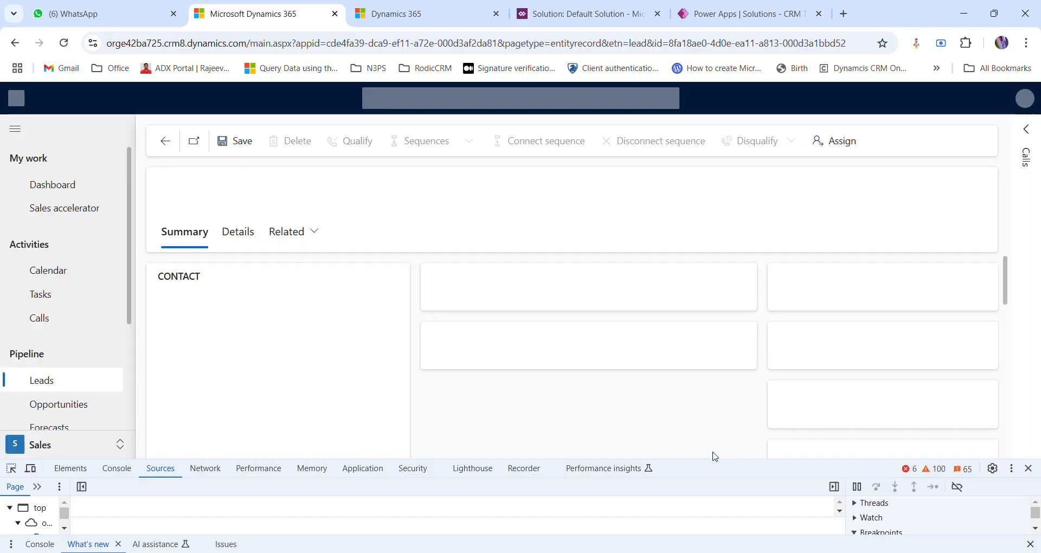
{"action": "left_click_drag", "start_coordinate": [711, 459], "coordinate": [703, 408]}
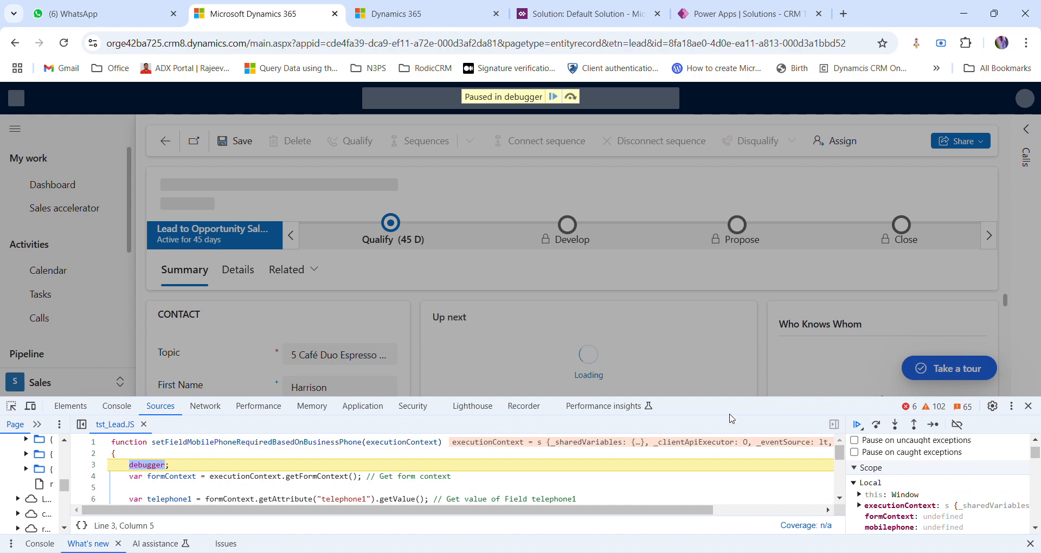
{"action": "left_click_drag", "start_coordinate": [742, 399], "coordinate": [714, 318]}
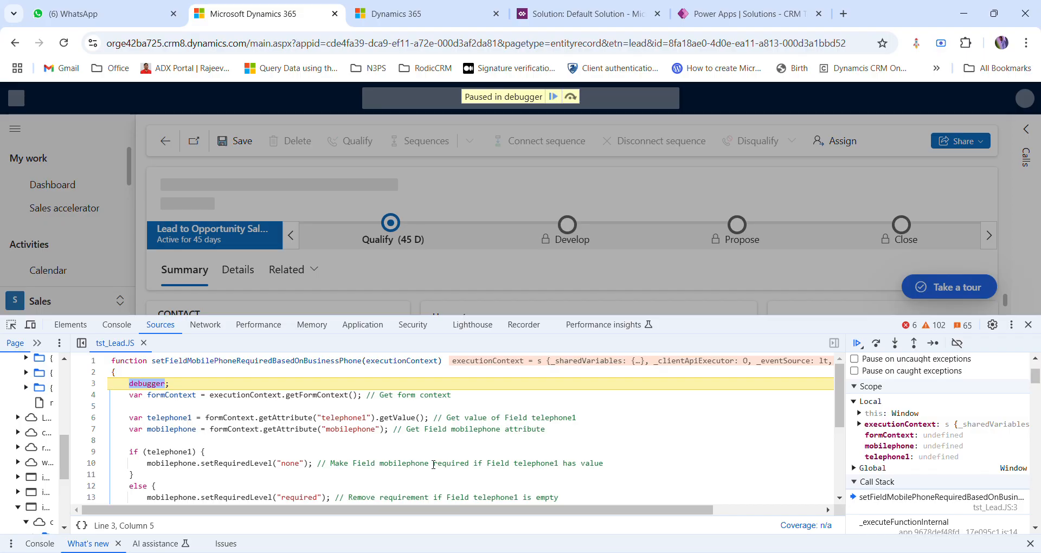
Step over the debugger statement, copy executionContext from the function signature, and evaluate it in the cleared console.
{"action": "key", "text": "F10"}
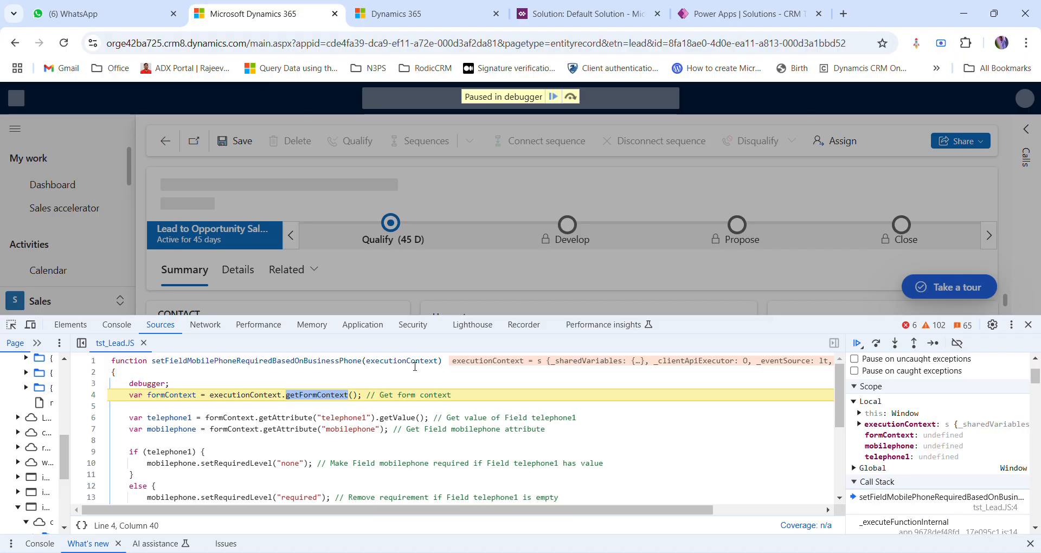
{"action": "mouse_move", "coordinate": [415, 367]}
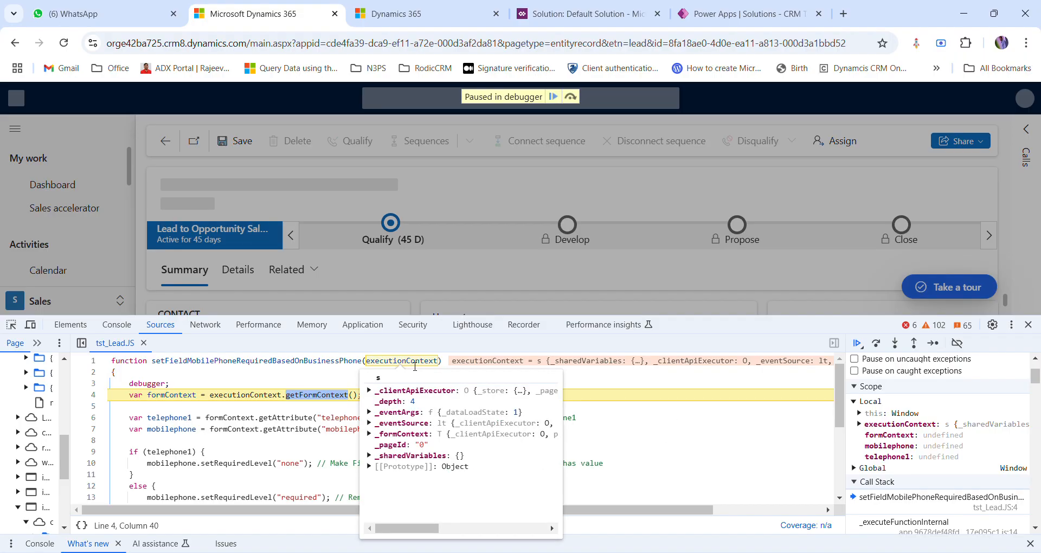
{"action": "double_click", "coordinate": [415, 361]}
{"action": "key", "text": "ctrl+c"}
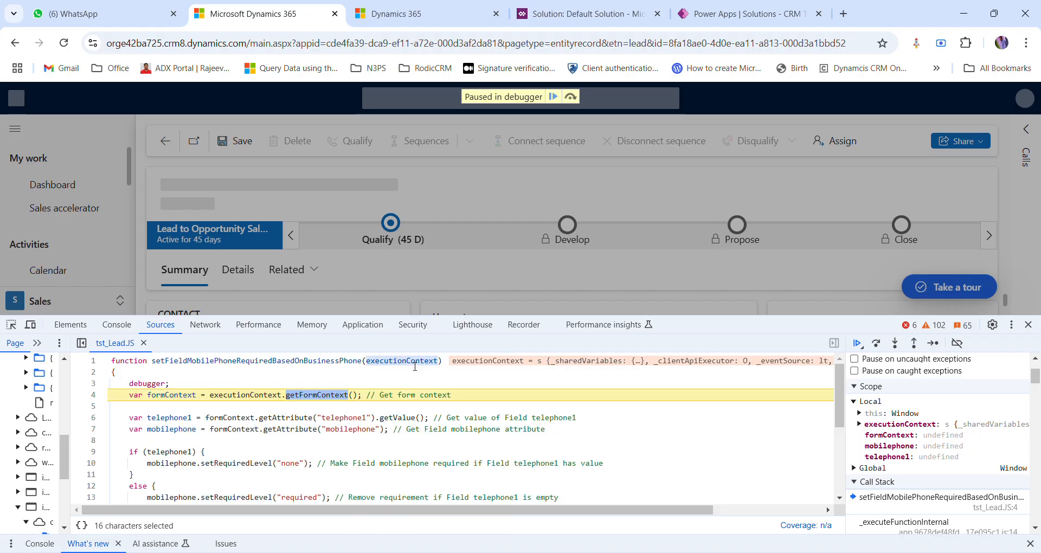
{"action": "left_click", "coordinate": [116, 326]}
{"action": "left_click", "coordinate": [30, 343]}
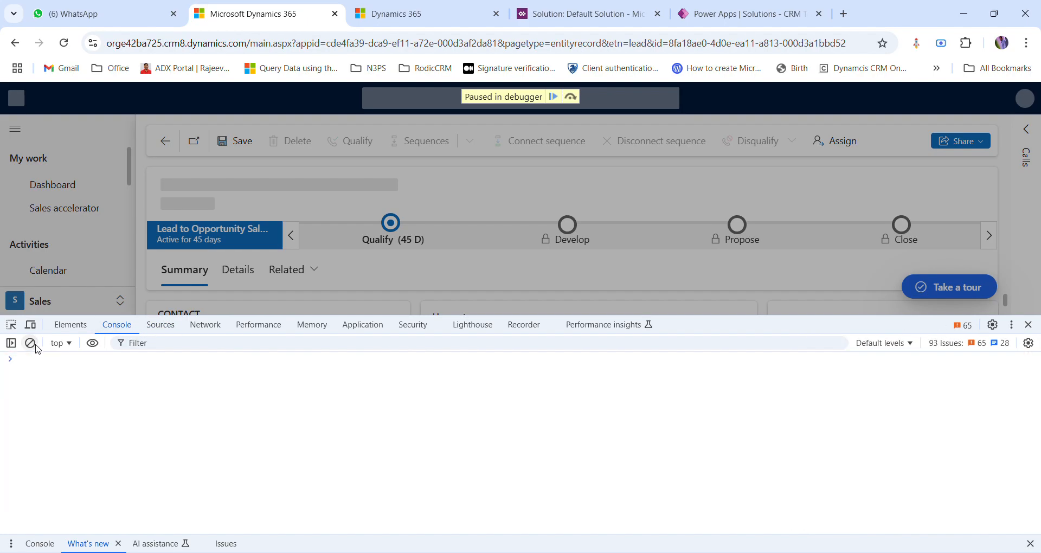
{"action": "key", "text": "ctrl+v"}
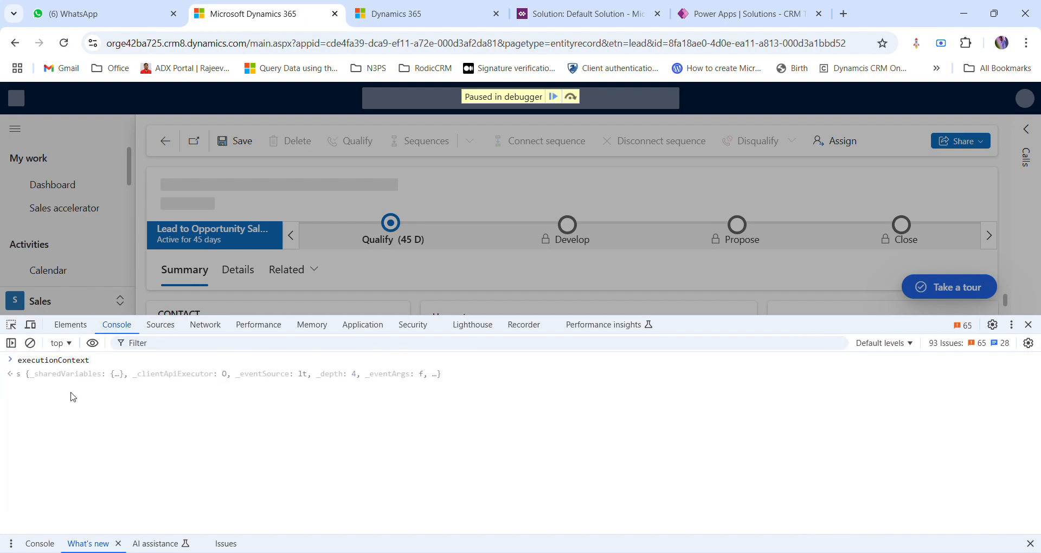
{"action": "key", "text": "Return"}
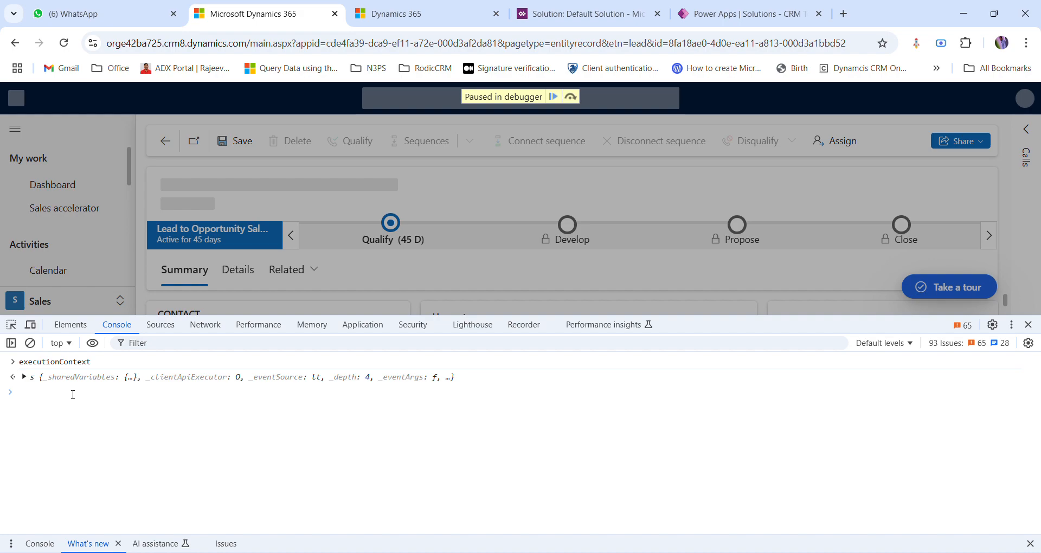
Expand the executionContext result and examine its _formContext and _globalContext properties.
{"action": "left_click", "coordinate": [25, 377]}
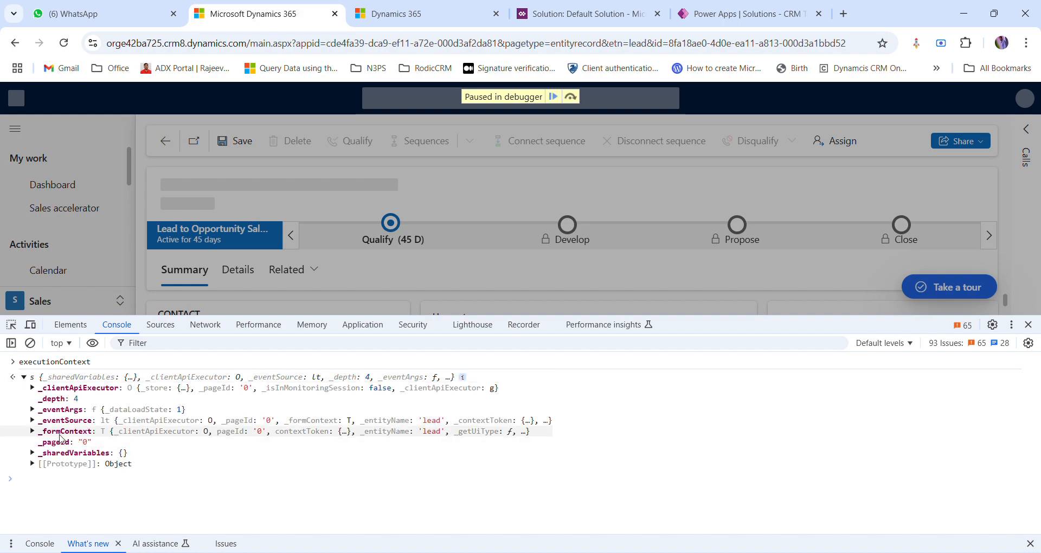
{"action": "left_click", "coordinate": [32, 431]}
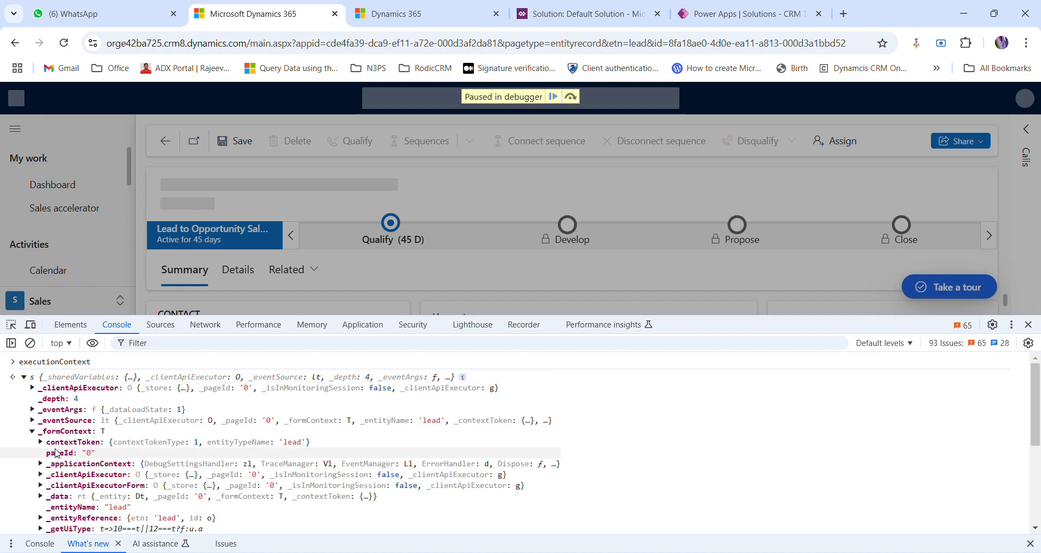
{"action": "scroll", "coordinate": [79, 393], "scroll_direction": "down", "scroll_amount": 3}
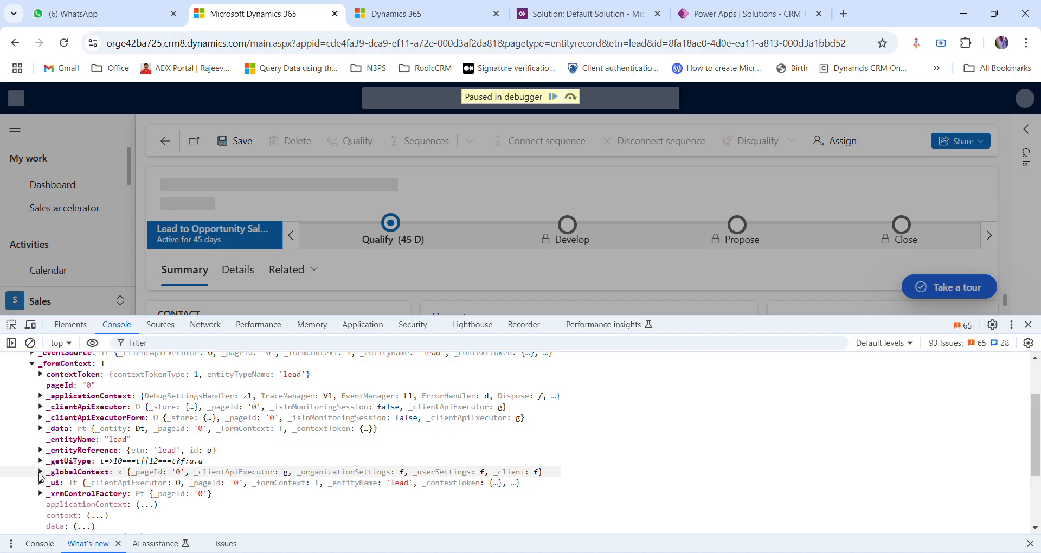
{"action": "left_click", "coordinate": [41, 473]}
{"action": "scroll", "coordinate": [99, 495], "scroll_direction": "down", "scroll_amount": 6}
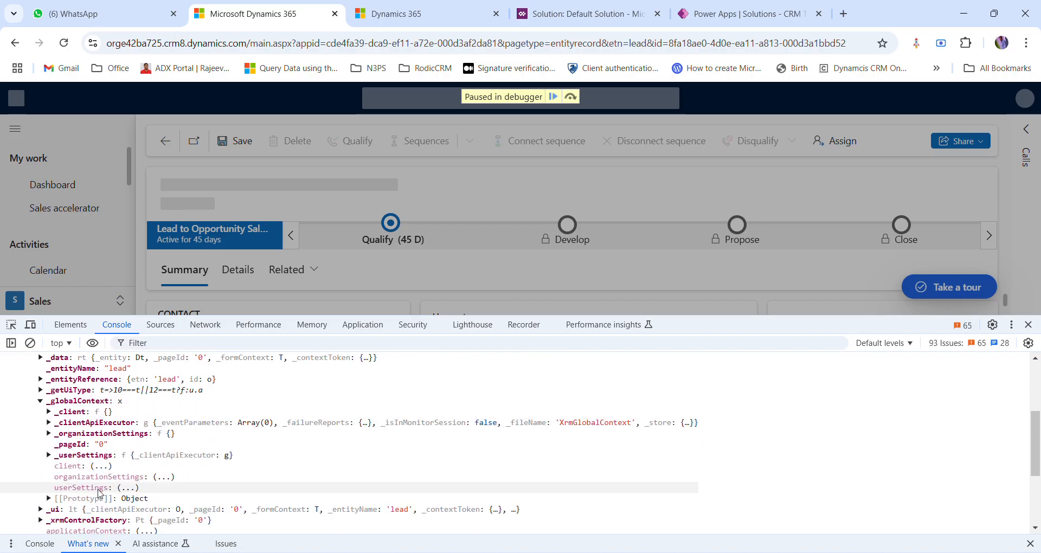
{"action": "scroll", "coordinate": [99, 494], "scroll_direction": "up", "scroll_amount": 4}
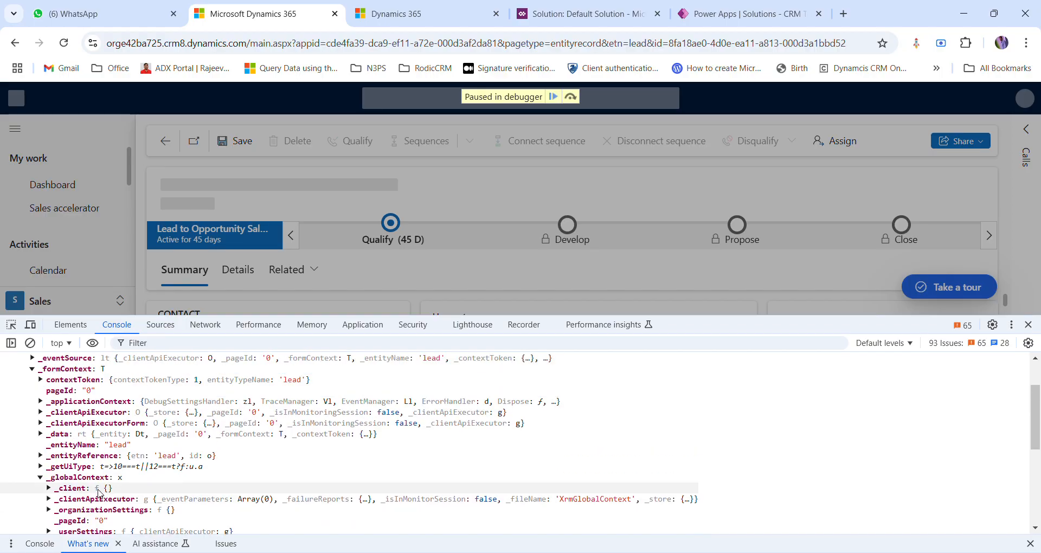
{"action": "scroll", "coordinate": [99, 492], "scroll_direction": "up", "scroll_amount": 2}
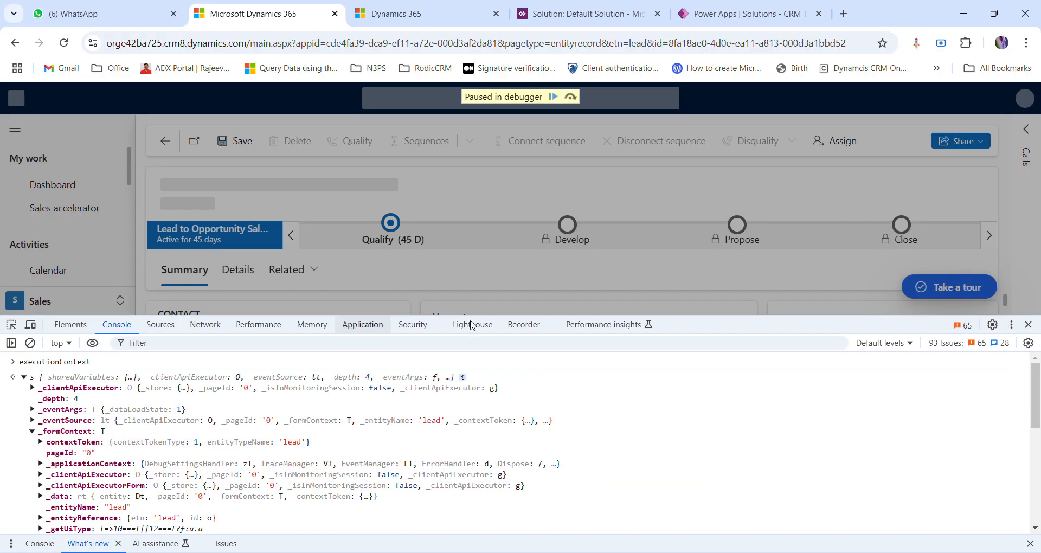
Return to the tst_Lead.JS source, step over the getFormContext line, and review the executionContext.getFormContext call.
{"action": "left_click", "coordinate": [157, 325]}
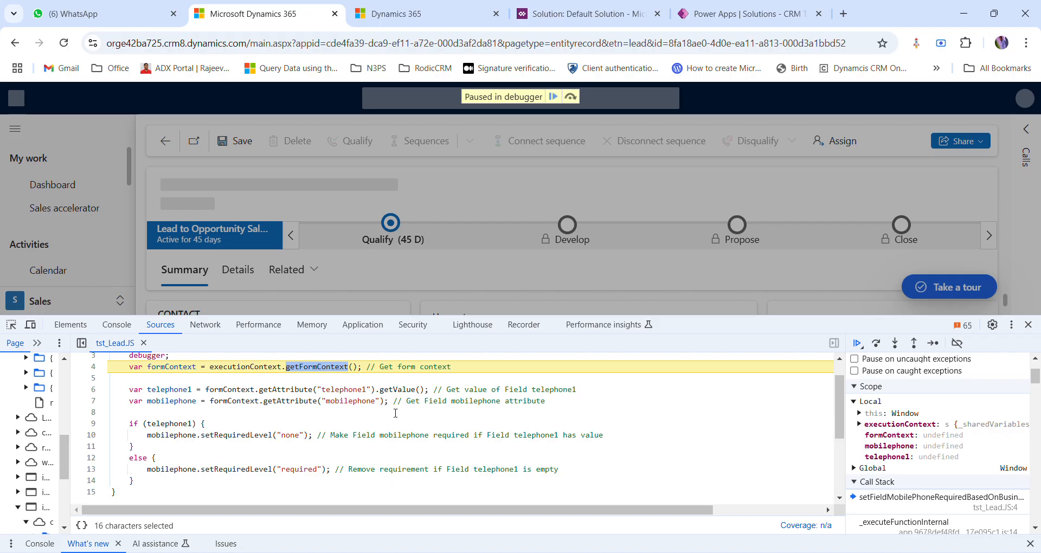
{"action": "key", "text": "F10"}
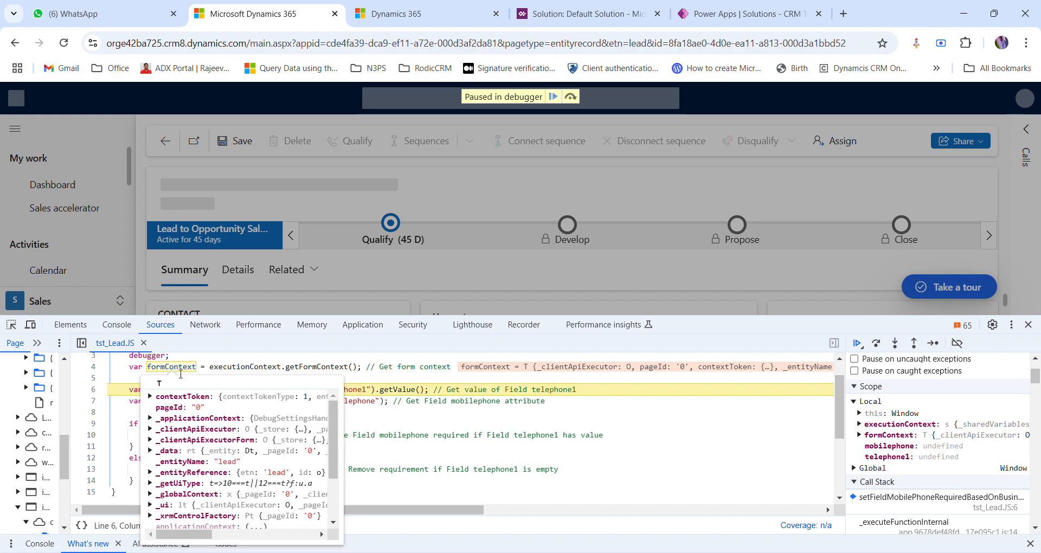
{"action": "scroll", "coordinate": [384, 391], "scroll_direction": "up", "scroll_amount": 1}
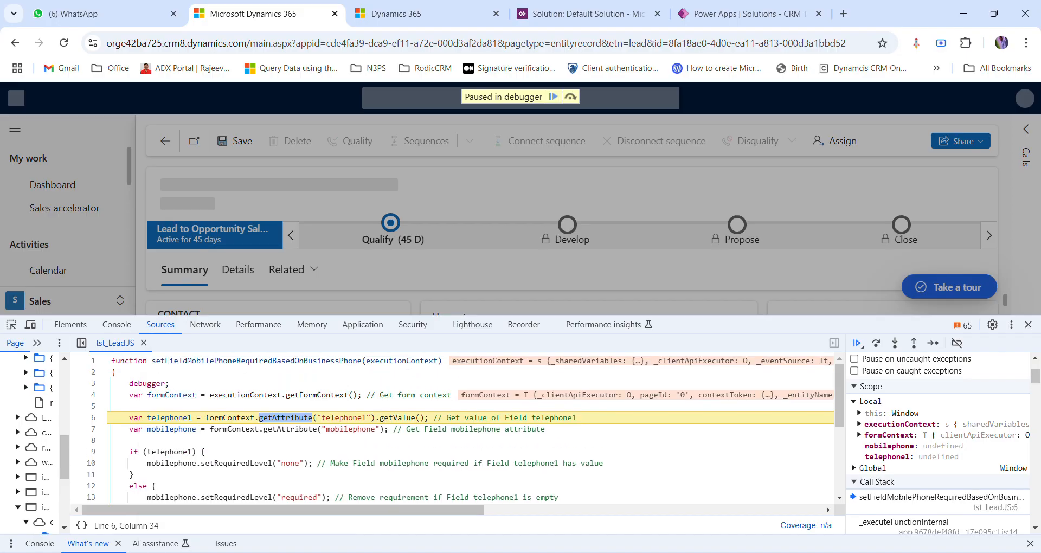
{"action": "double_click", "coordinate": [257, 396]}
{"action": "double_click", "coordinate": [320, 397]}
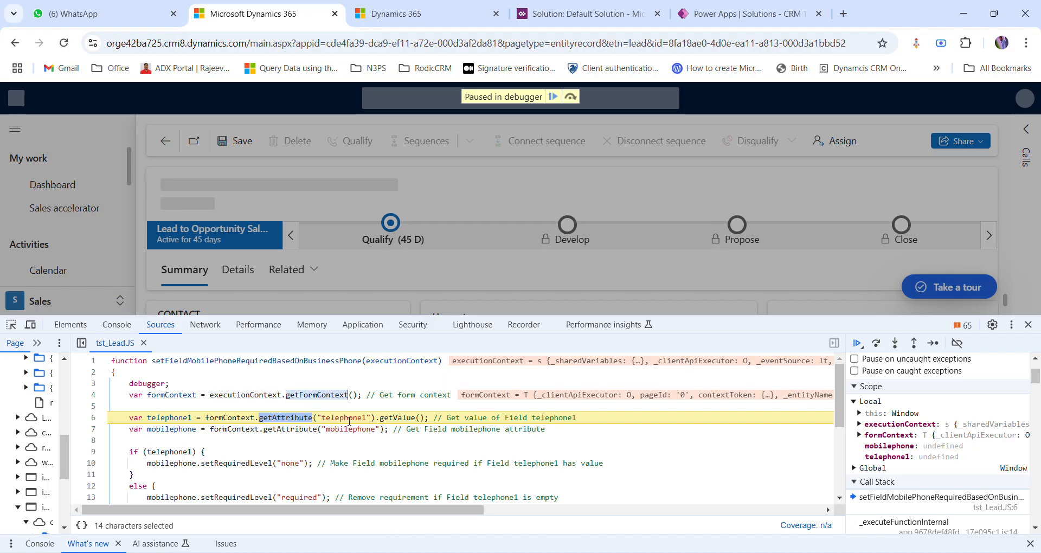
Copy the formContext variable name from line 4 and evaluate it in the cleared console.
{"action": "double_click", "coordinate": [187, 397]}
{"action": "key", "text": "ctrl+c"}
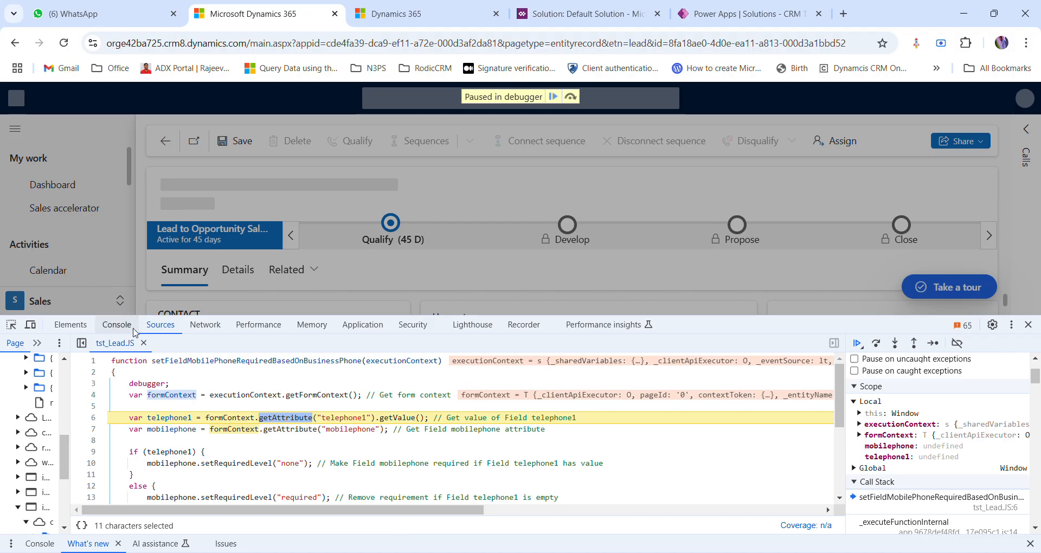
{"action": "left_click", "coordinate": [116, 324]}
{"action": "left_click", "coordinate": [30, 343]}
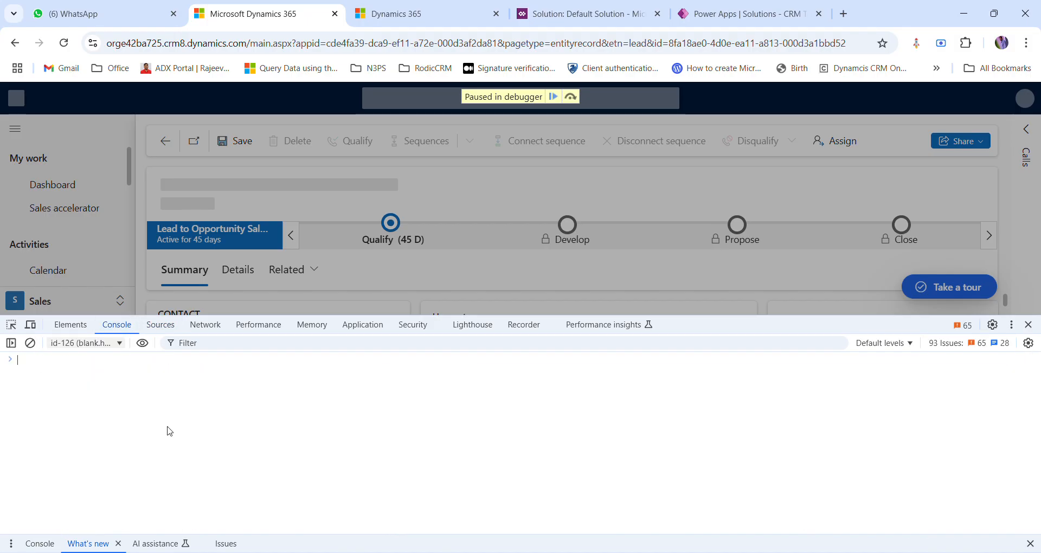
{"action": "key", "text": "ctrl+v"}
{"action": "key", "text": "Return"}
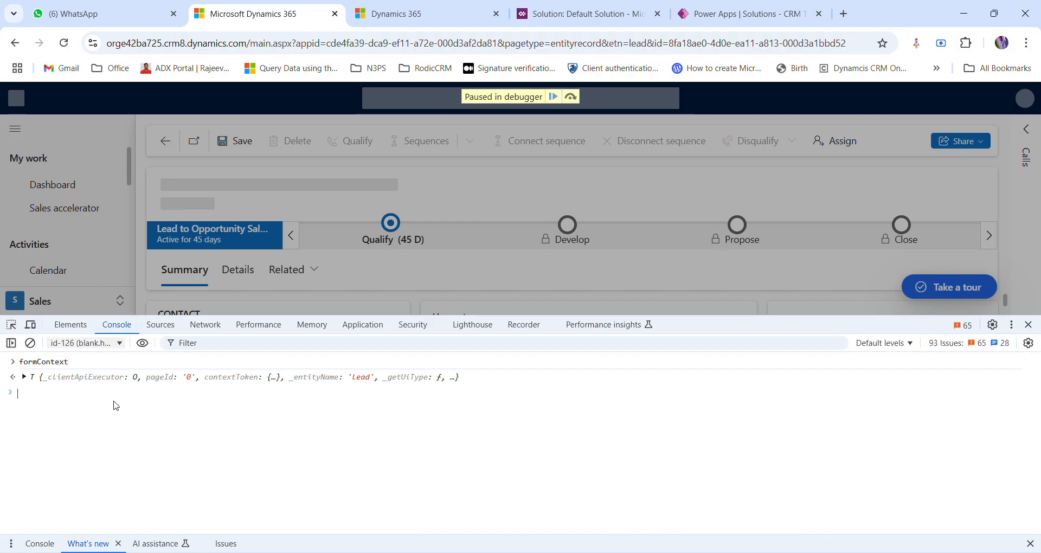
Expand the formContext result through _data and _entity down to _entityId to examine the record's GUID.
{"action": "left_click", "coordinate": [24, 377]}
{"action": "scroll", "coordinate": [81, 488], "scroll_direction": "down", "scroll_amount": 3}
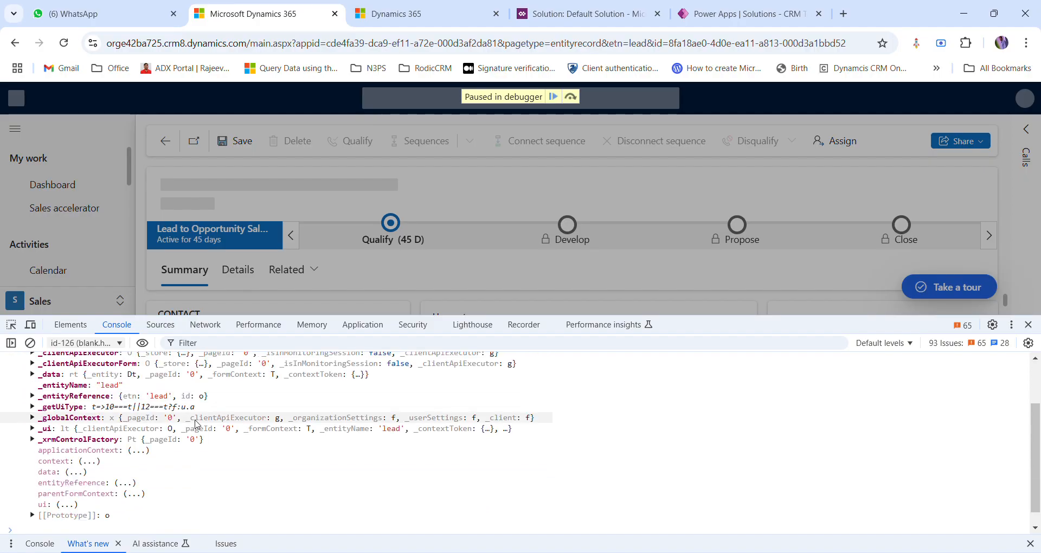
{"action": "scroll", "coordinate": [93, 488], "scroll_direction": "up", "scroll_amount": 3}
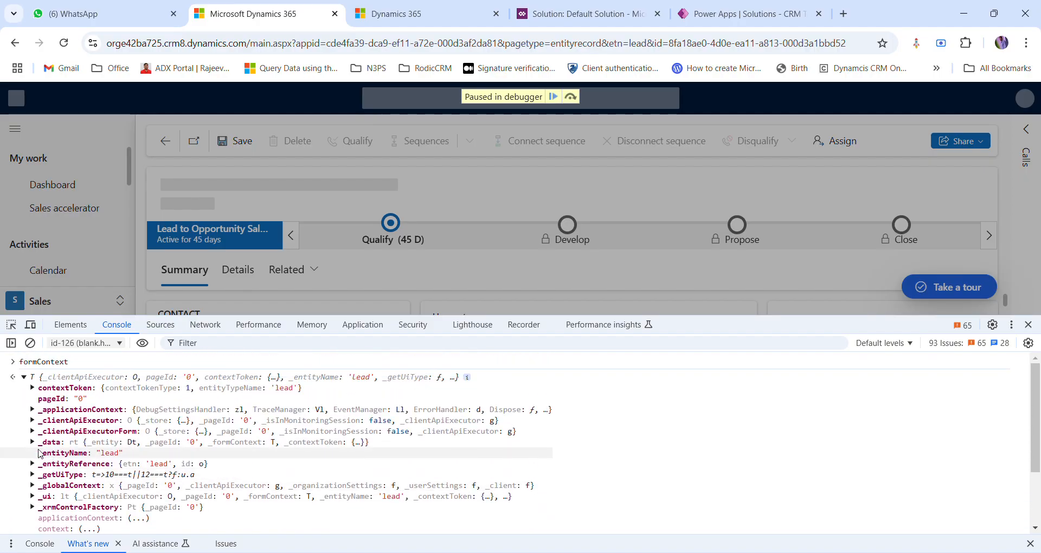
{"action": "left_click", "coordinate": [33, 442]}
{"action": "scroll", "coordinate": [119, 484], "scroll_direction": "down", "scroll_amount": 2}
{"action": "left_click", "coordinate": [41, 407]}
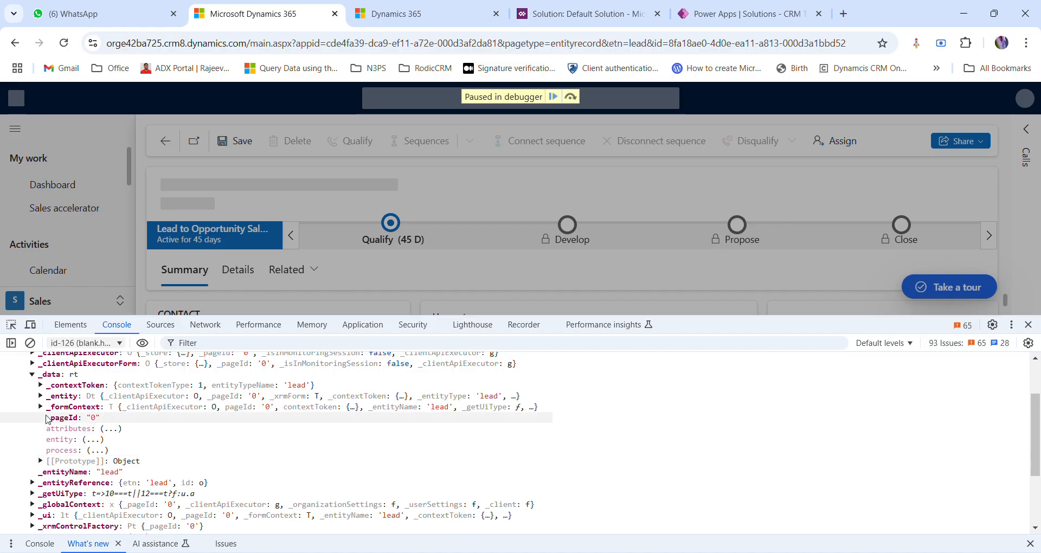
{"action": "left_click", "coordinate": [40, 395]}
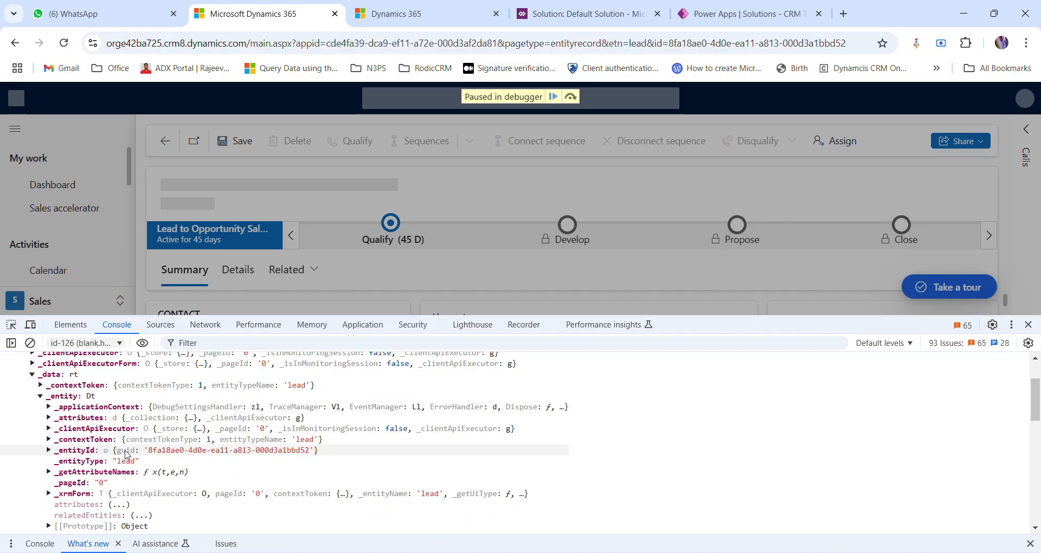
{"action": "left_click", "coordinate": [48, 450]}
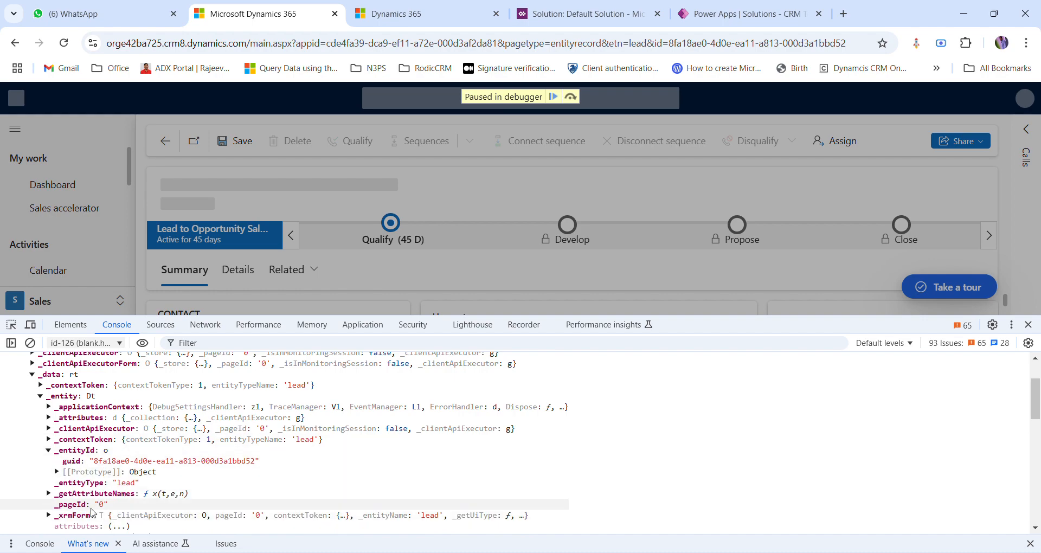
Look over the remaining formContext properties, and return to the script source to inspect the formContext variable there.
{"action": "left_click", "coordinate": [122, 493]}
{"action": "scroll", "coordinate": [201, 501], "scroll_direction": "down", "scroll_amount": 5}
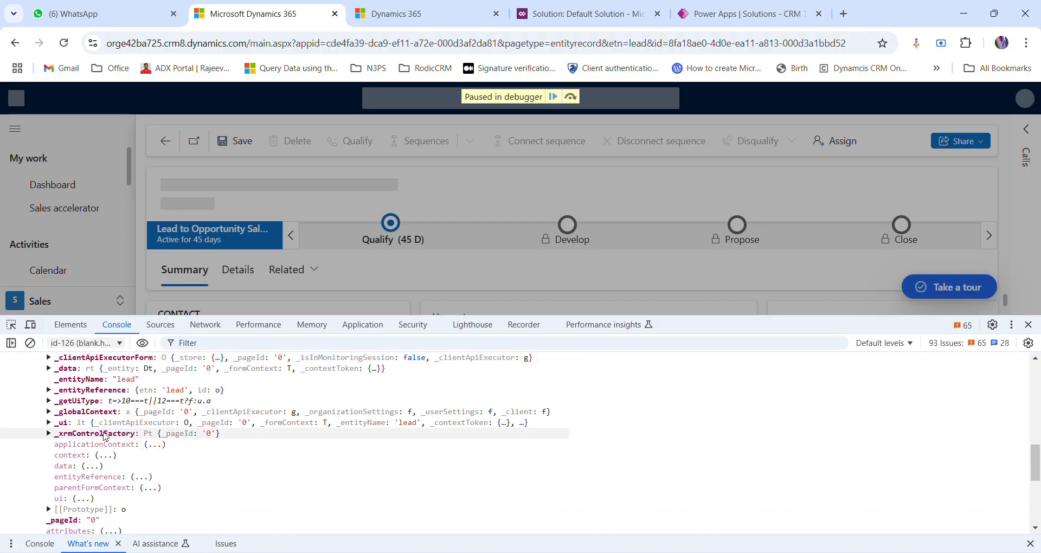
{"action": "scroll", "coordinate": [135, 488], "scroll_direction": "up", "scroll_amount": 5}
{"action": "scroll", "coordinate": [131, 467], "scroll_direction": "up", "scroll_amount": 2}
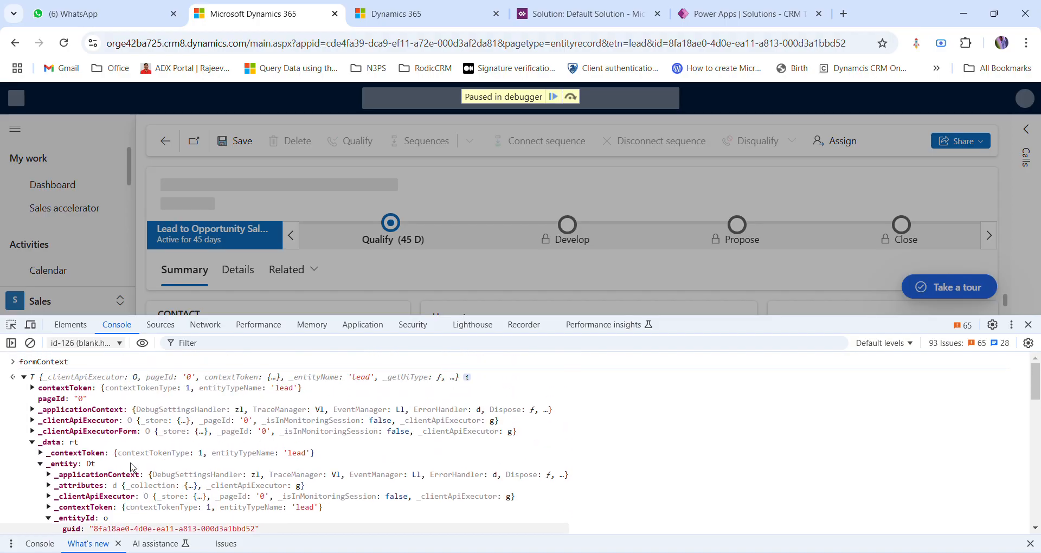
{"action": "left_click", "coordinate": [161, 324]}
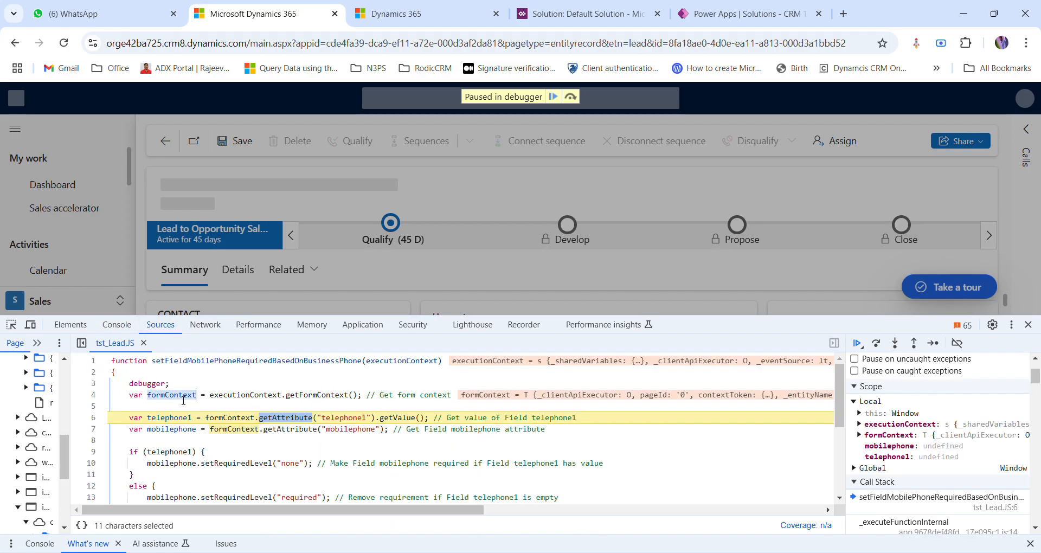
{"action": "mouse_move", "coordinate": [184, 399]}
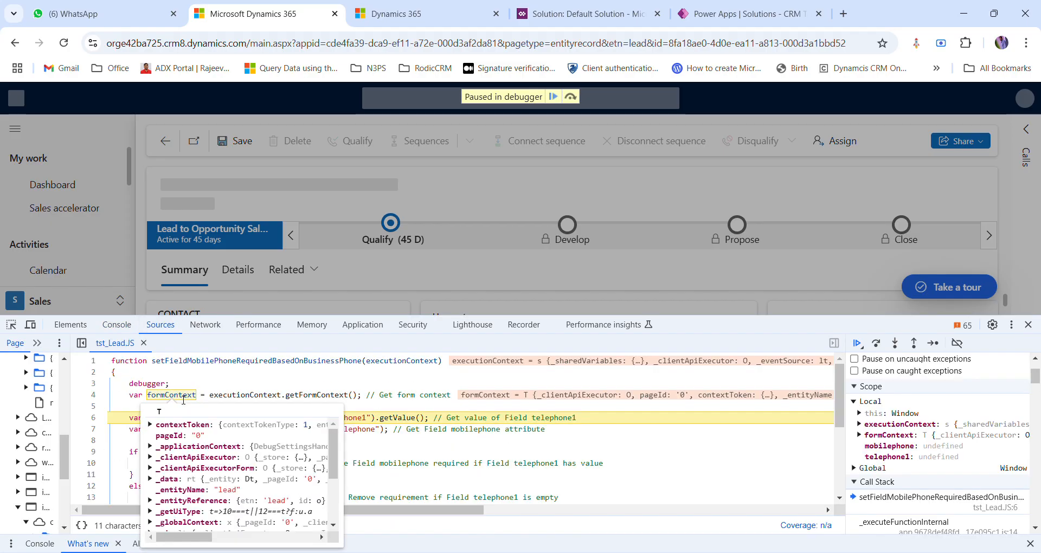
Review the formContext.getAttribute("telephone1").getValue() call on line 6 and step over it.
{"action": "left_click", "coordinate": [242, 387]}
{"action": "double_click", "coordinate": [185, 400]}
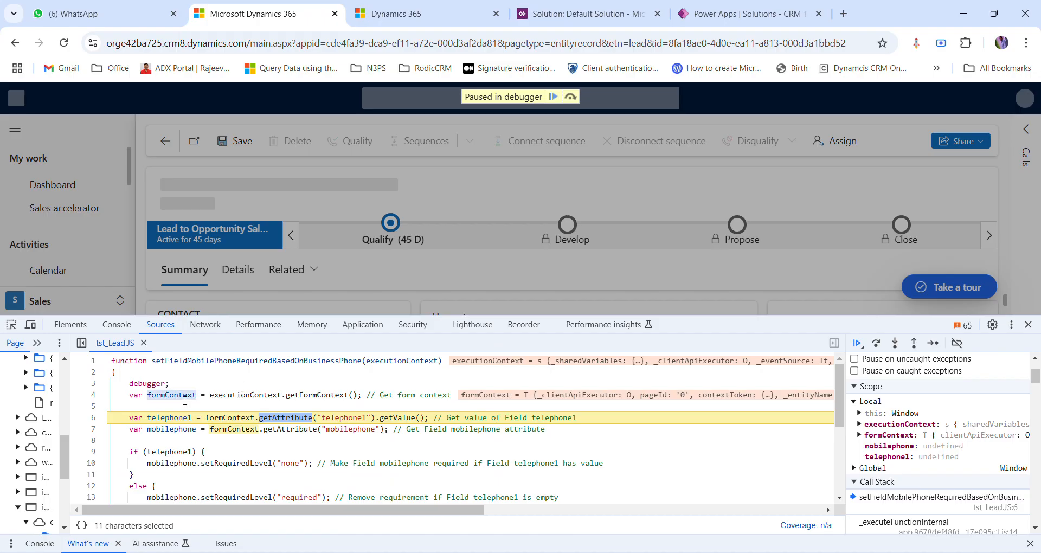
{"action": "left_click_drag", "start_coordinate": [428, 418], "coordinate": [209, 419]}
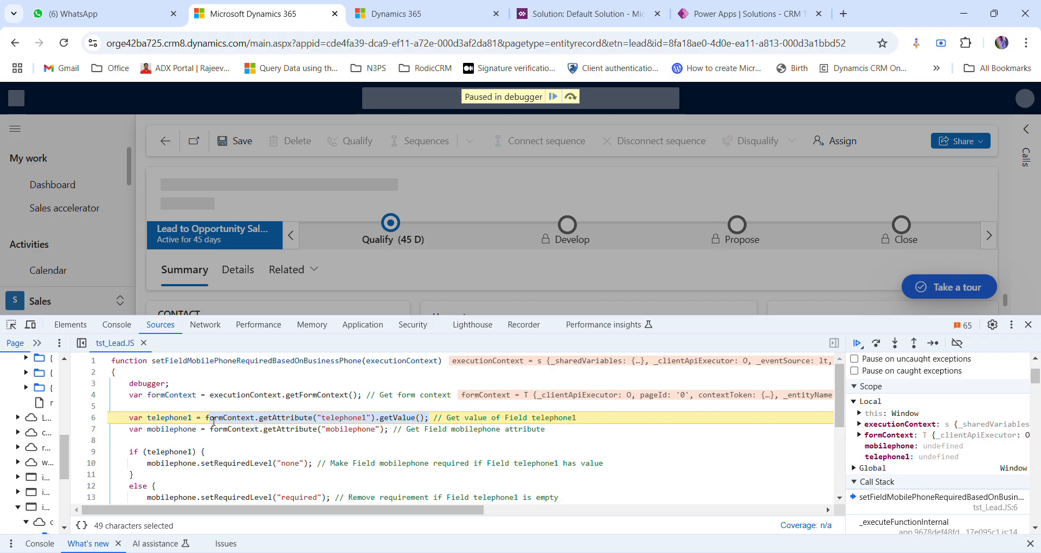
{"action": "left_click", "coordinate": [282, 416]}
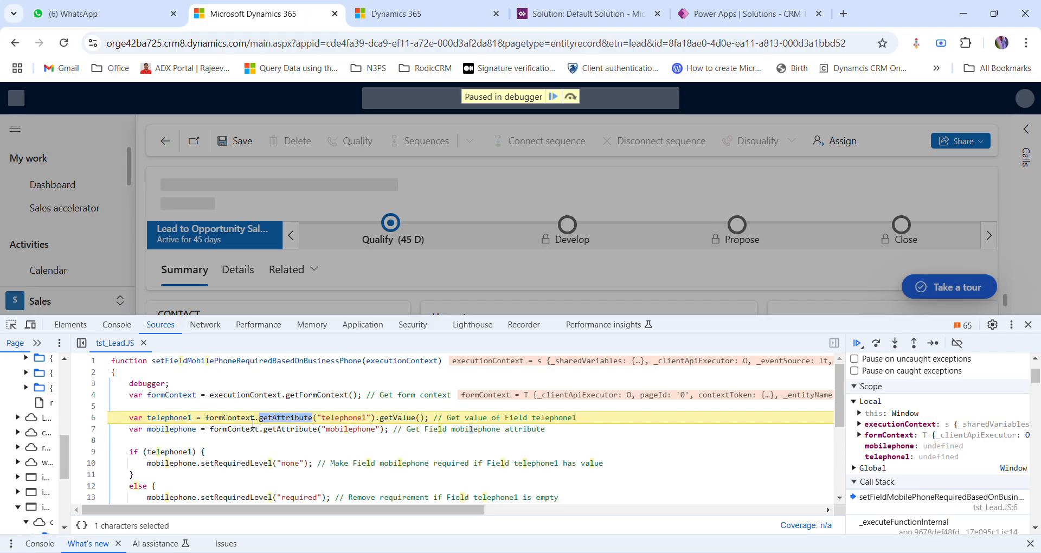
{"action": "double_click", "coordinate": [347, 418]}
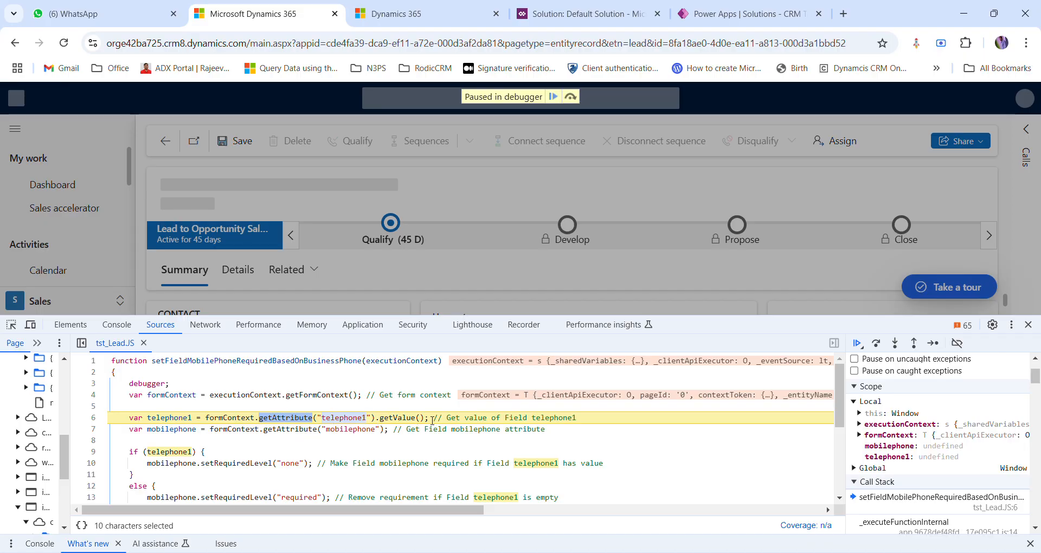
{"action": "key", "text": "F10"}
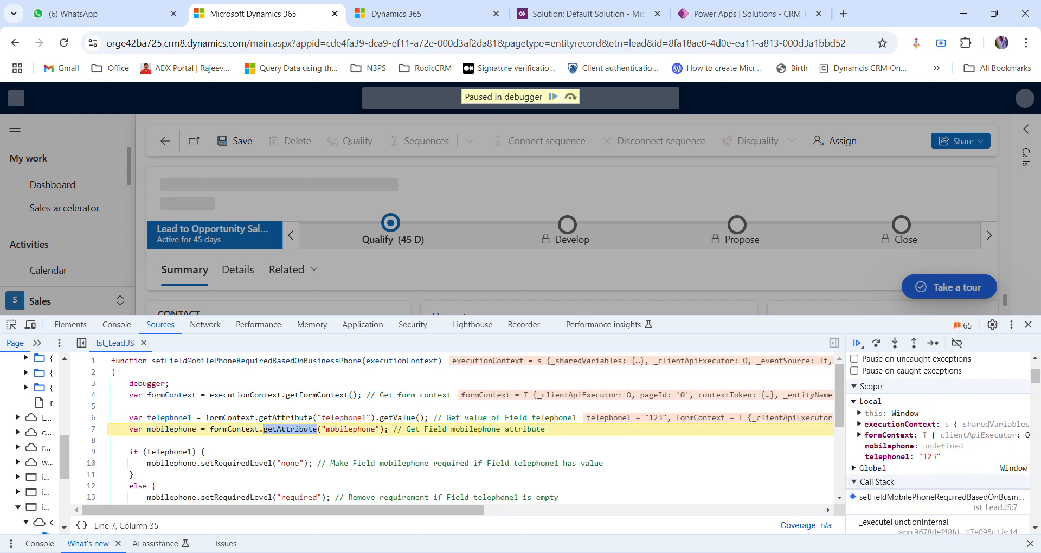
Inspect the telephone1 variable, review the getAttribute("mobilephone") call on line 7, and step over that line.
{"action": "mouse_move", "coordinate": [185, 420]}
{"action": "left_click_drag", "start_coordinate": [431, 418], "coordinate": [215, 424]}
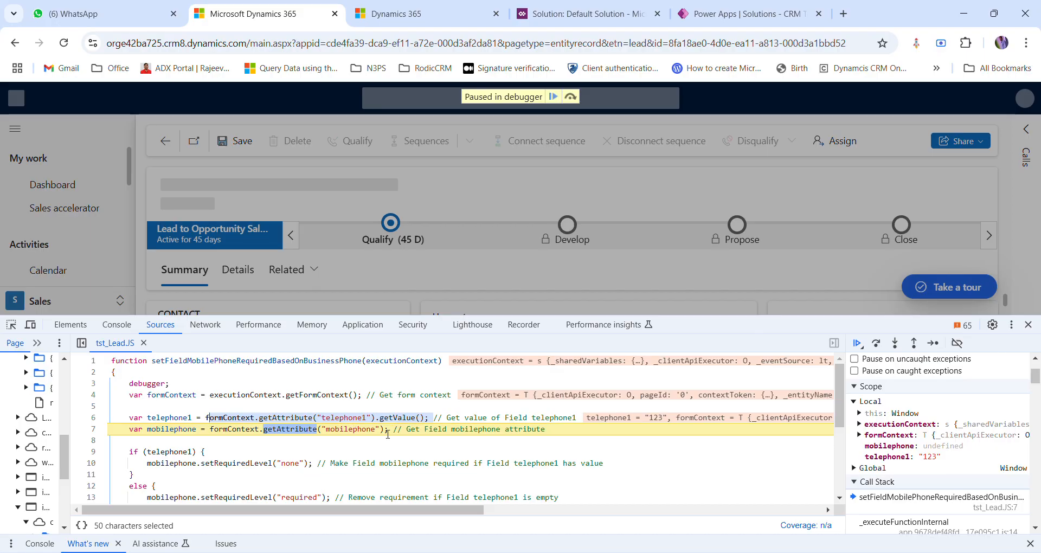
{"action": "left_click_drag", "start_coordinate": [388, 430], "coordinate": [218, 430]}
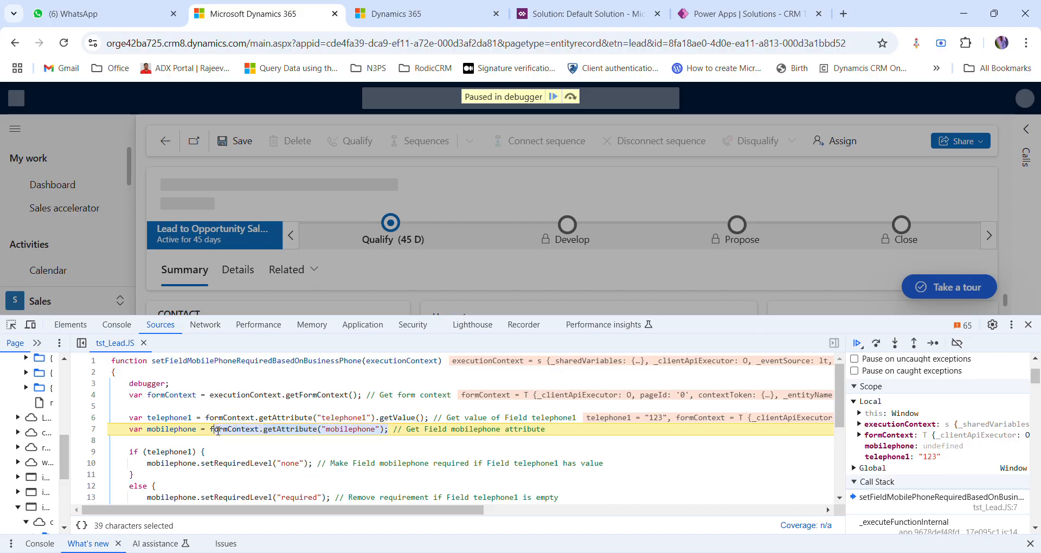
{"action": "left_click_drag", "start_coordinate": [388, 429], "coordinate": [347, 440]}
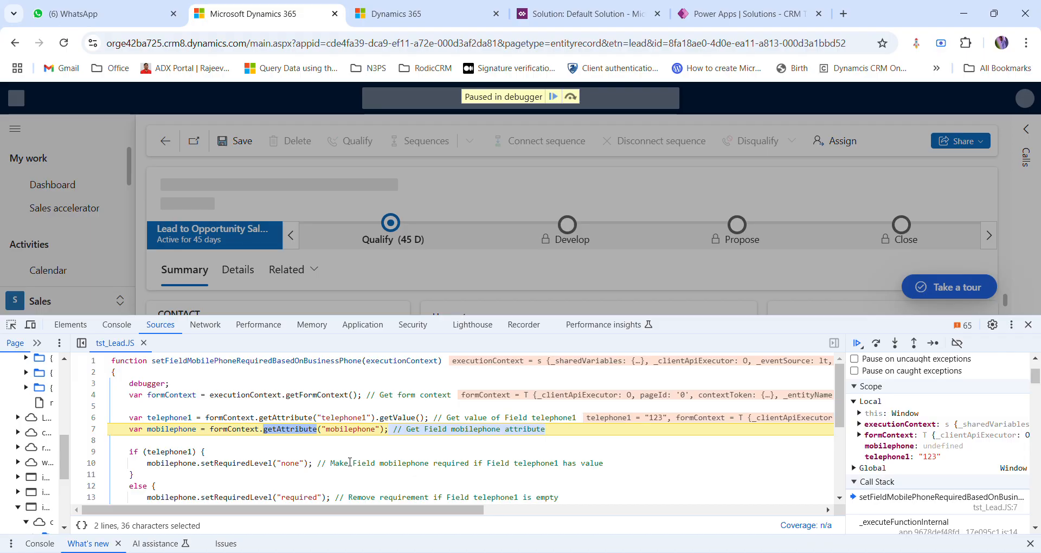
{"action": "key", "text": "F10"}
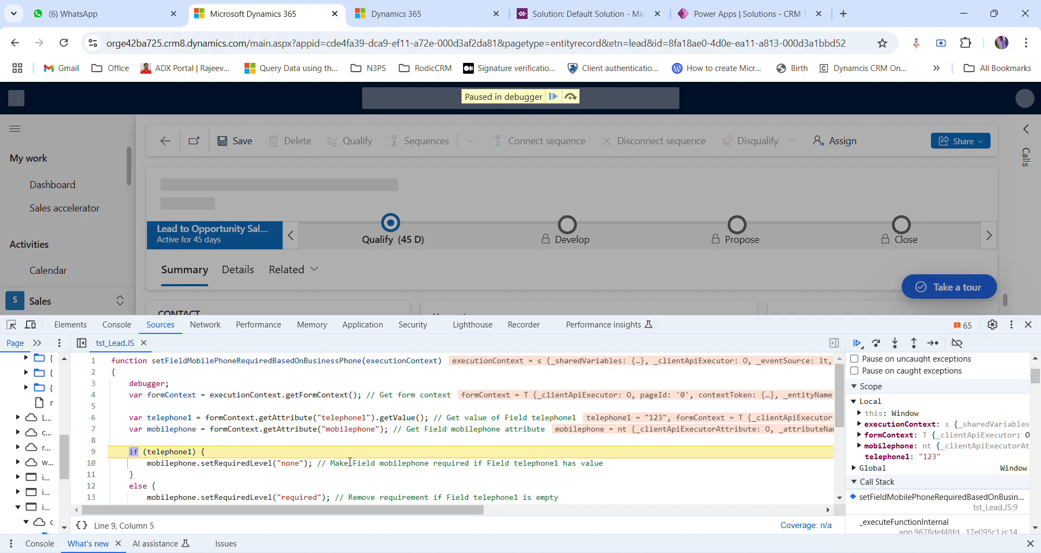
Inspect the properties of the mobilephone variable on line 7.
{"action": "mouse_move", "coordinate": [191, 431]}
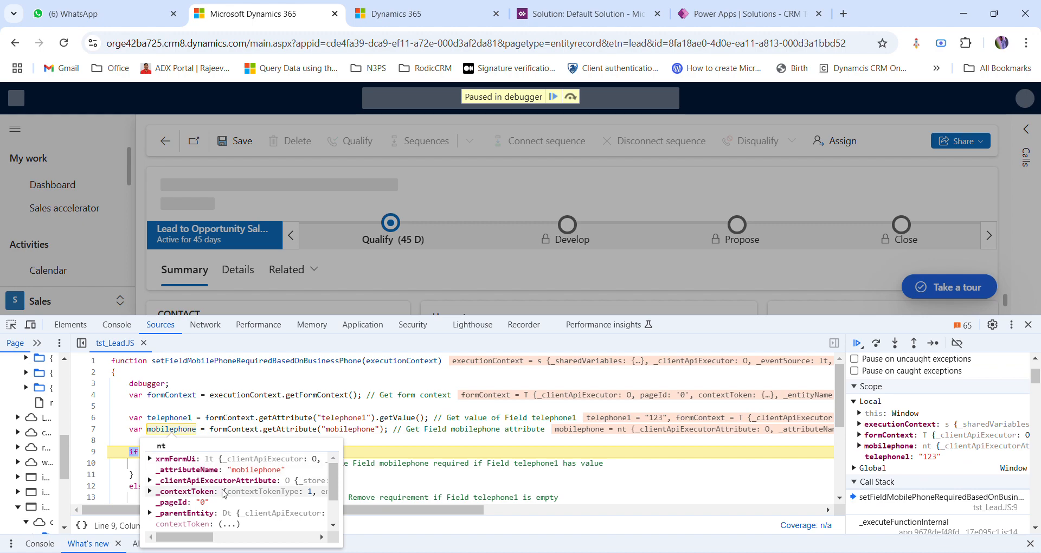
{"action": "scroll", "coordinate": [227, 518], "scroll_direction": "down", "scroll_amount": 2}
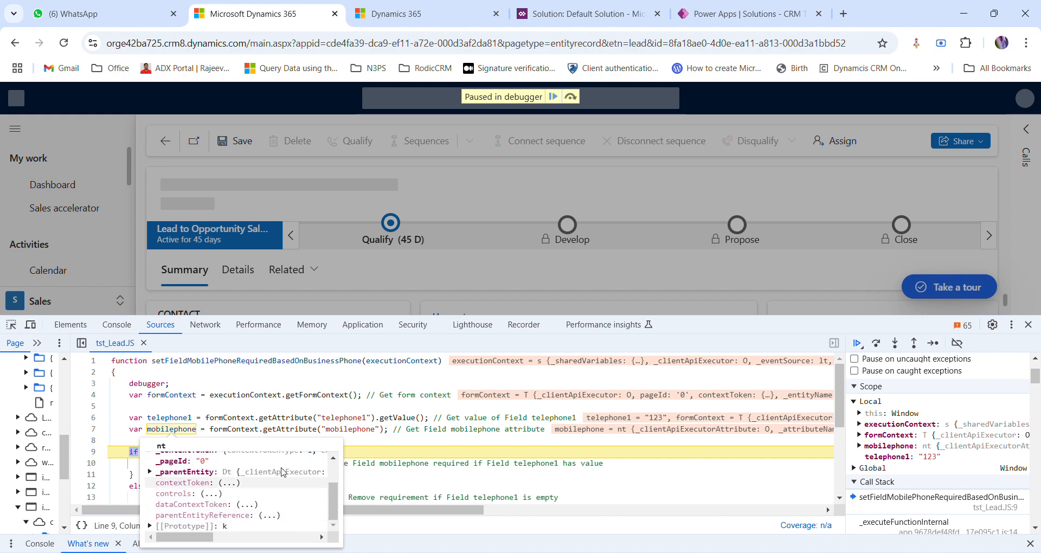
{"action": "left_click", "coordinate": [719, 443]}
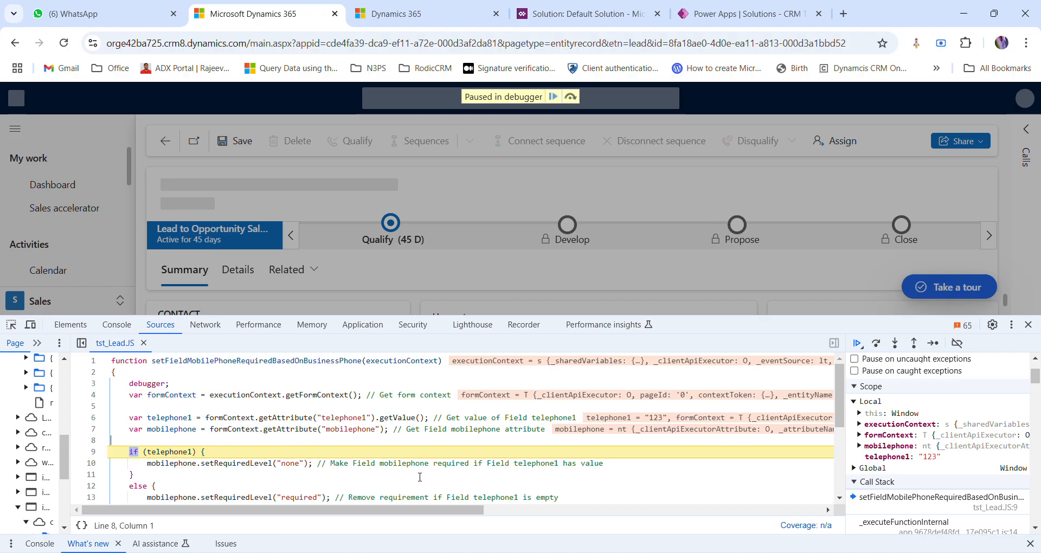
Review the if (telephone1) condition on line 9, its setRequiredLevel("none") statement, and the else branch.
{"action": "scroll", "coordinate": [299, 474], "scroll_direction": "down", "scroll_amount": 2}
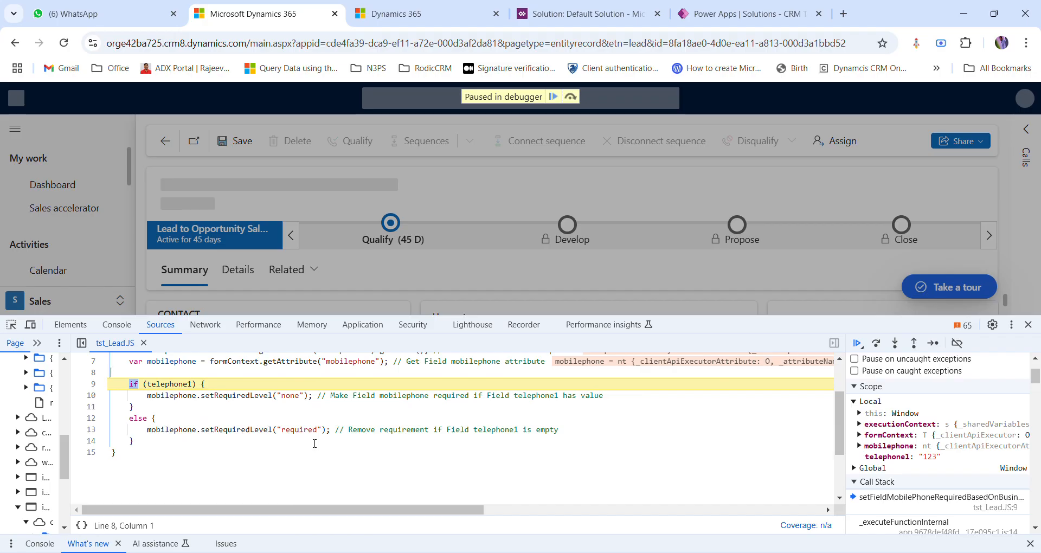
{"action": "scroll", "coordinate": [315, 443], "scroll_direction": "up", "scroll_amount": 2}
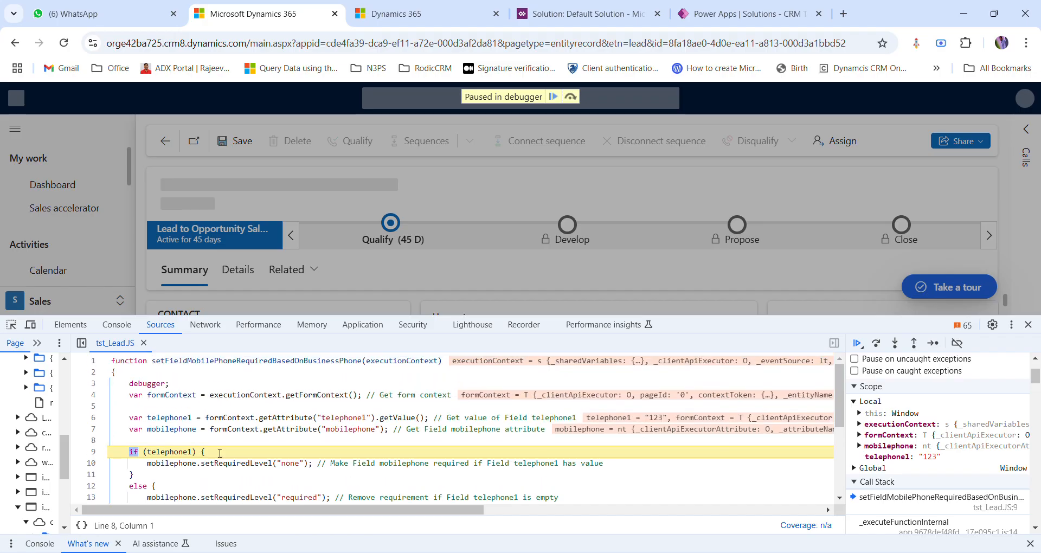
{"action": "mouse_move", "coordinate": [182, 455]}
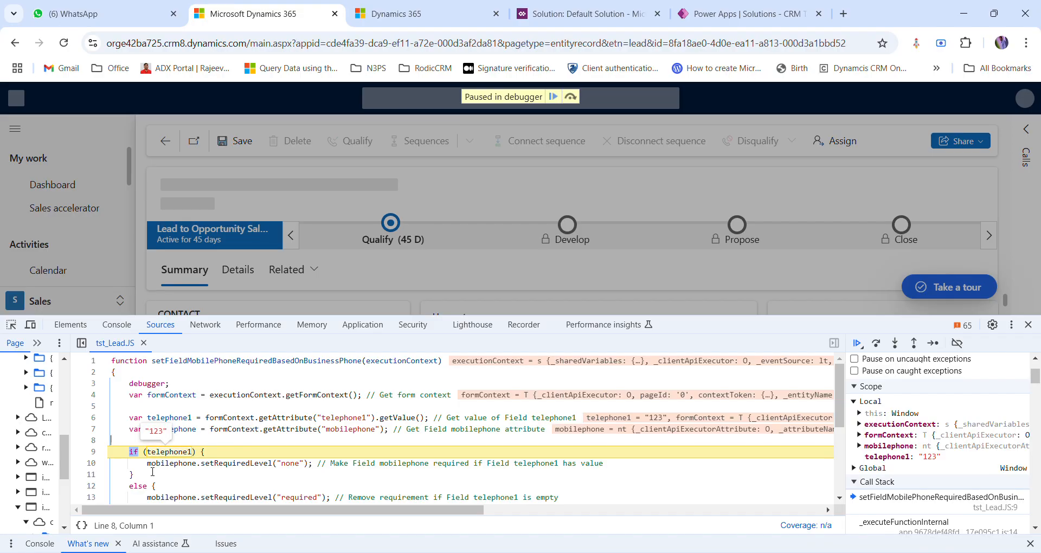
{"action": "left_click_drag", "start_coordinate": [147, 463], "coordinate": [321, 466]}
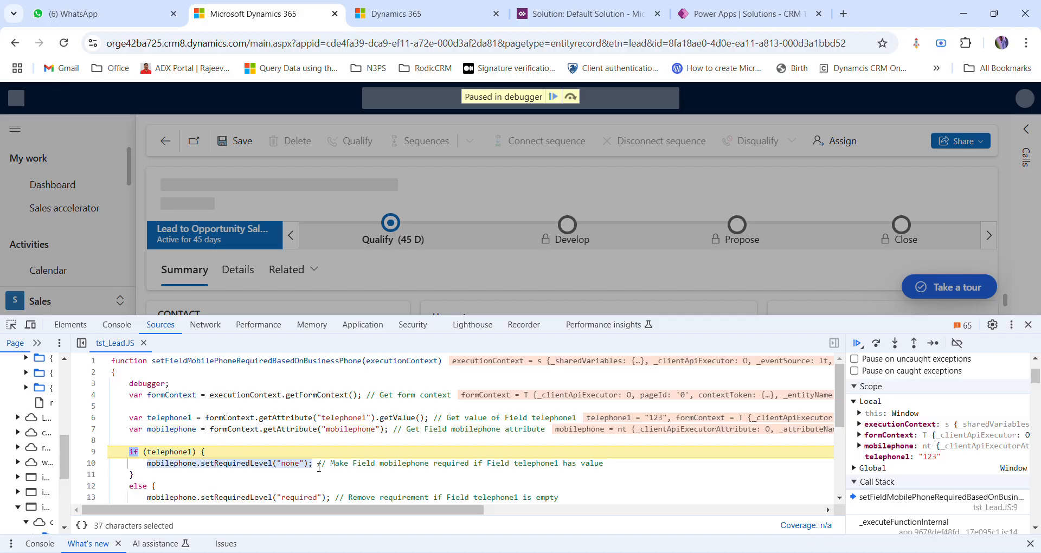
{"action": "scroll", "coordinate": [304, 472], "scroll_direction": "down", "scroll_amount": 2}
{"action": "scroll", "coordinate": [309, 404], "scroll_direction": "up", "scroll_amount": 1}
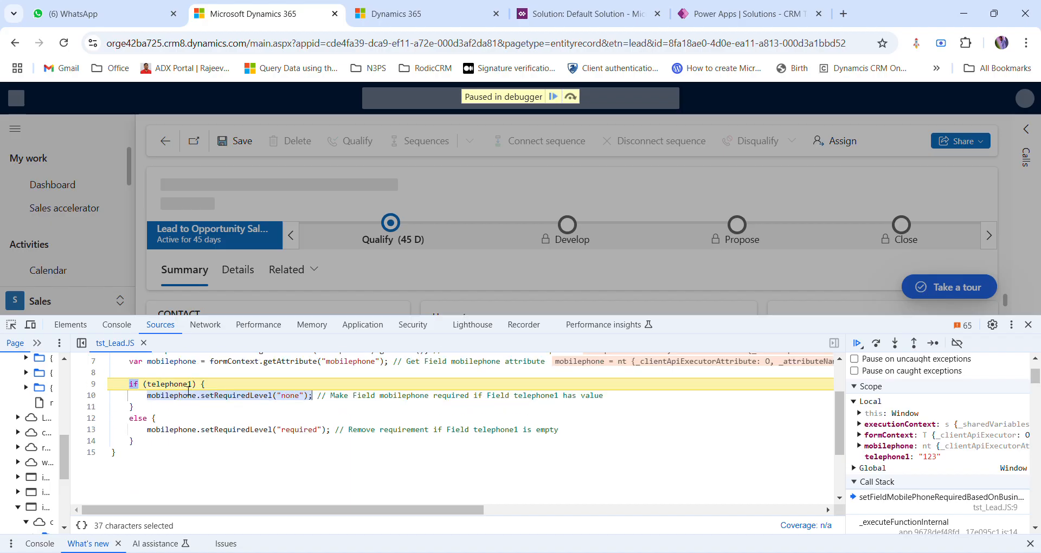
{"action": "left_click", "coordinate": [212, 376]}
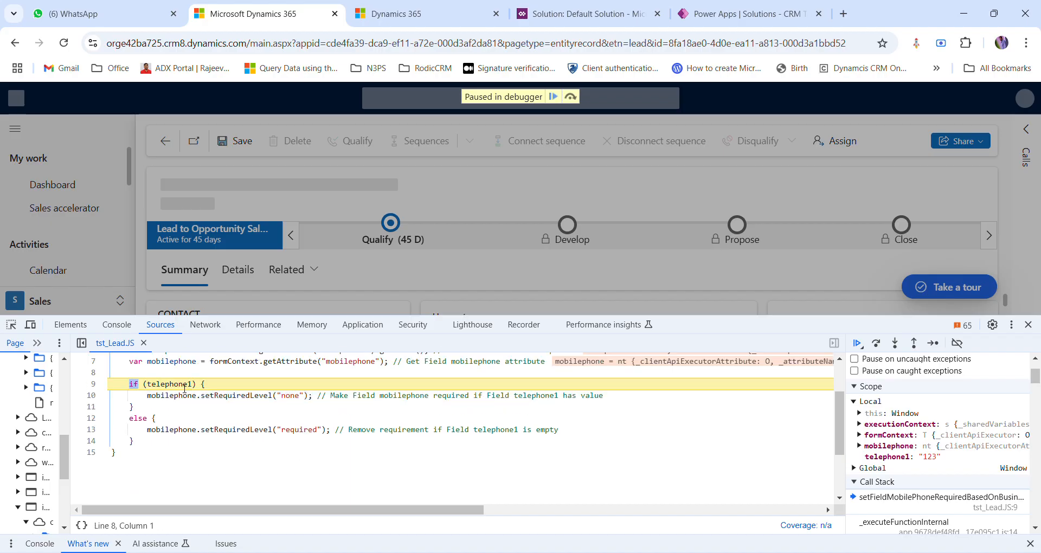
{"action": "mouse_move", "coordinate": [170, 384]}
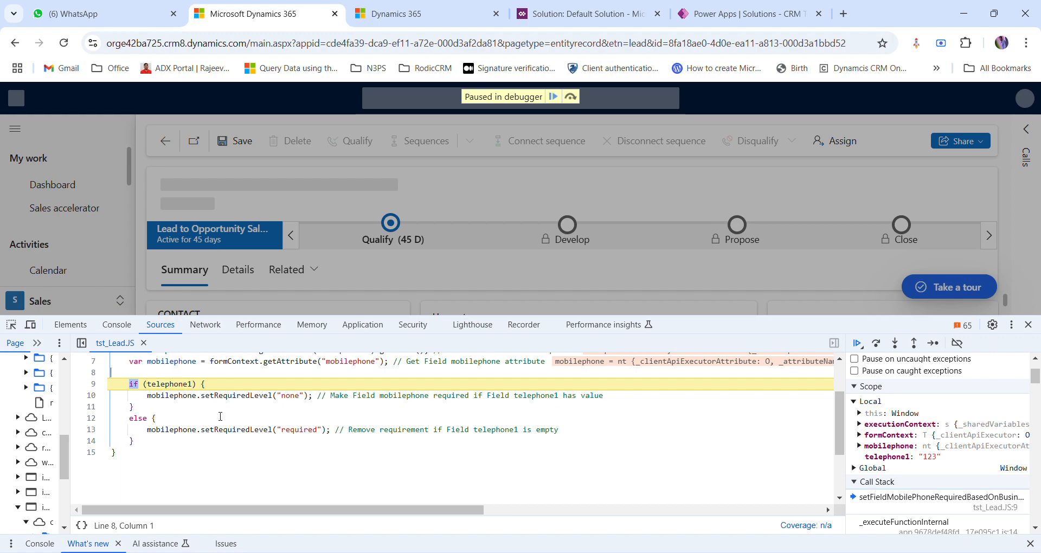
Step over the telephone1 check and the setRequiredLevel("none") call, and inspect the mobilephone variable on line 10.
{"action": "key", "text": "F10"}
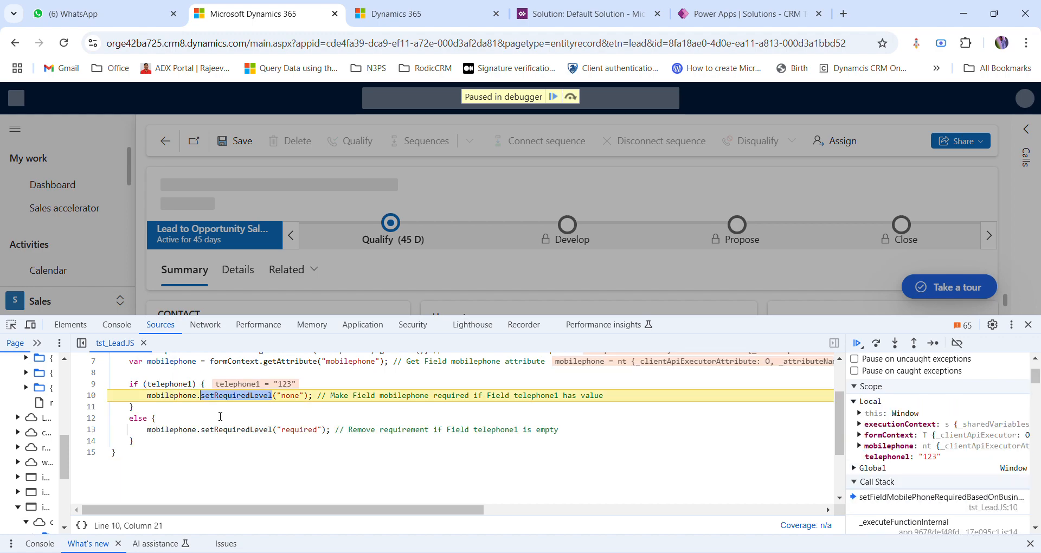
{"action": "key", "text": "F10"}
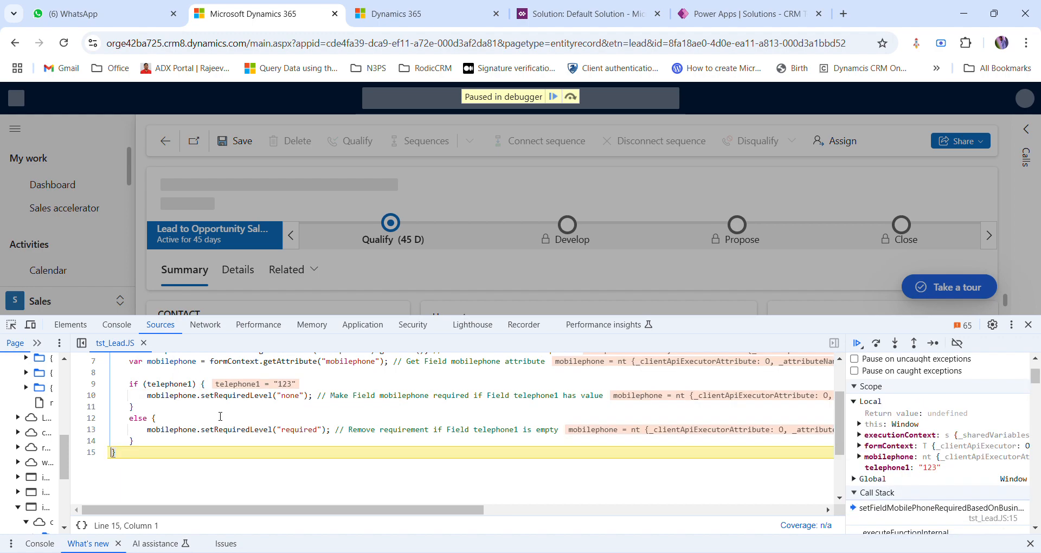
{"action": "mouse_move", "coordinate": [184, 402]}
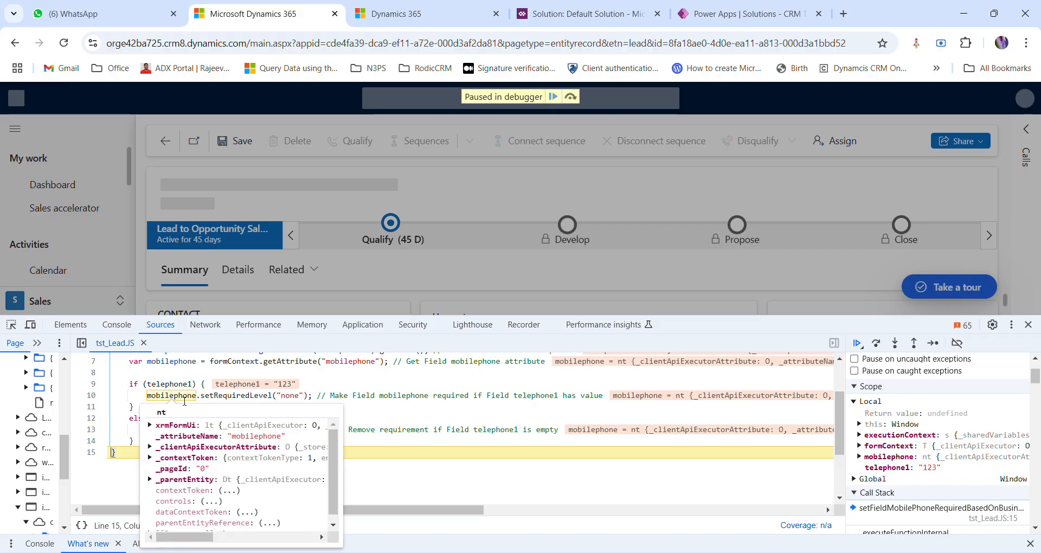
Close the developer tools and check the Business Phone and Mobile Phone fields on the lead form.
{"action": "left_click", "coordinate": [1029, 324]}
{"action": "scroll", "coordinate": [191, 438], "scroll_direction": "down", "scroll_amount": 2}
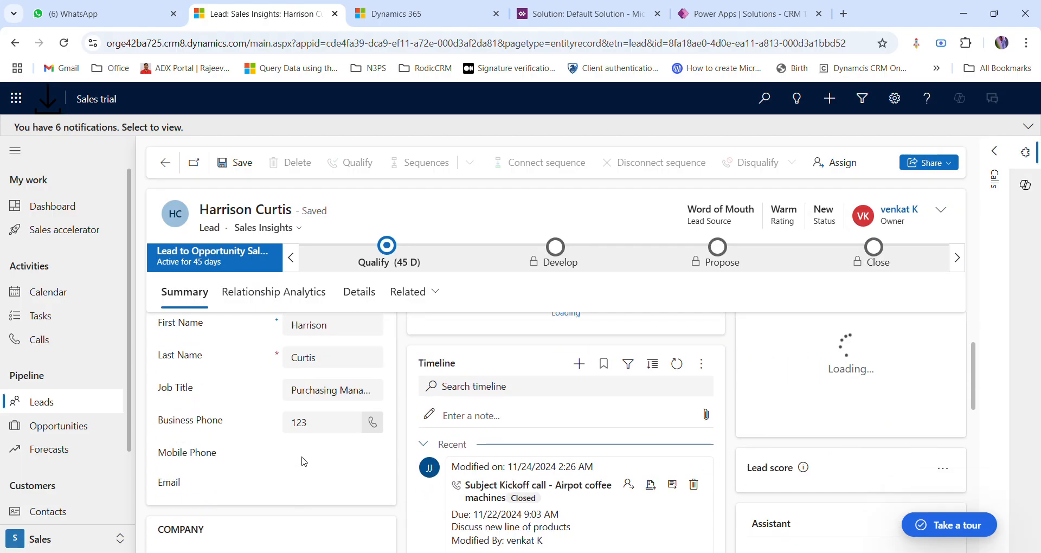
{"action": "scroll", "coordinate": [190, 438], "scroll_direction": "down", "scroll_amount": 2}
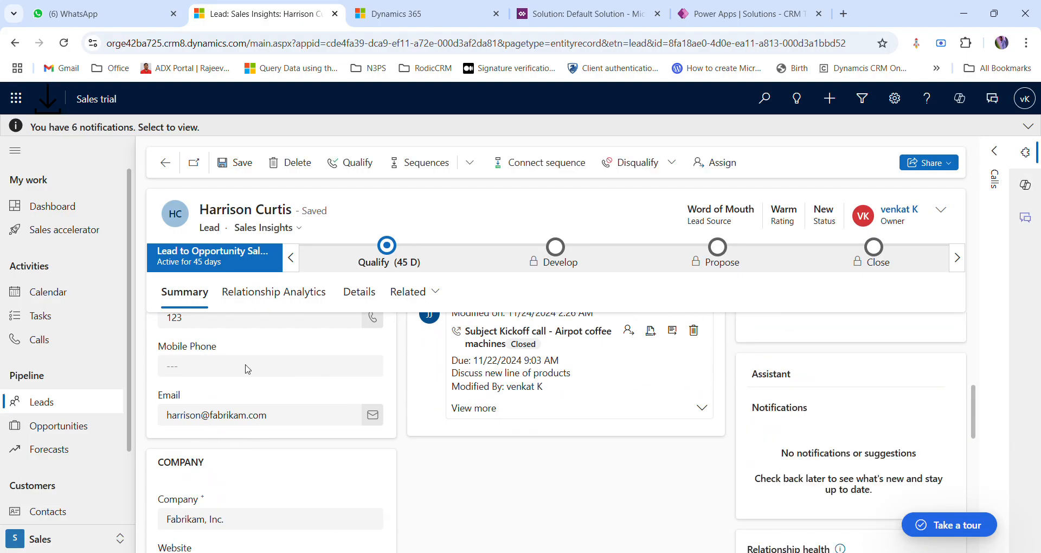
{"action": "scroll", "coordinate": [274, 361], "scroll_direction": "up", "scroll_amount": 1}
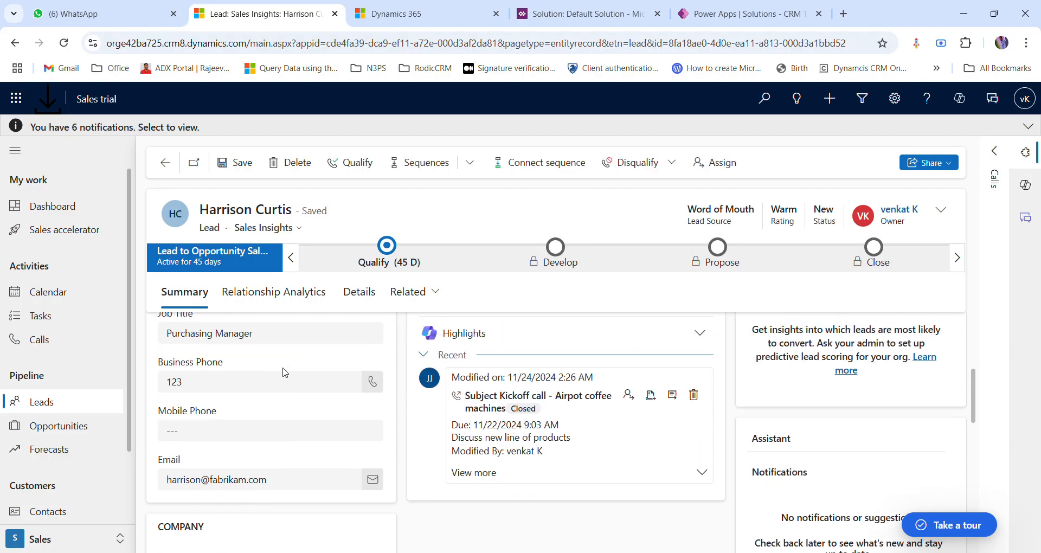
Reopen the developer tools in a smaller pane, clear the lead's Business Phone, and leave the field to trigger the script.
{"action": "key", "text": "F12"}
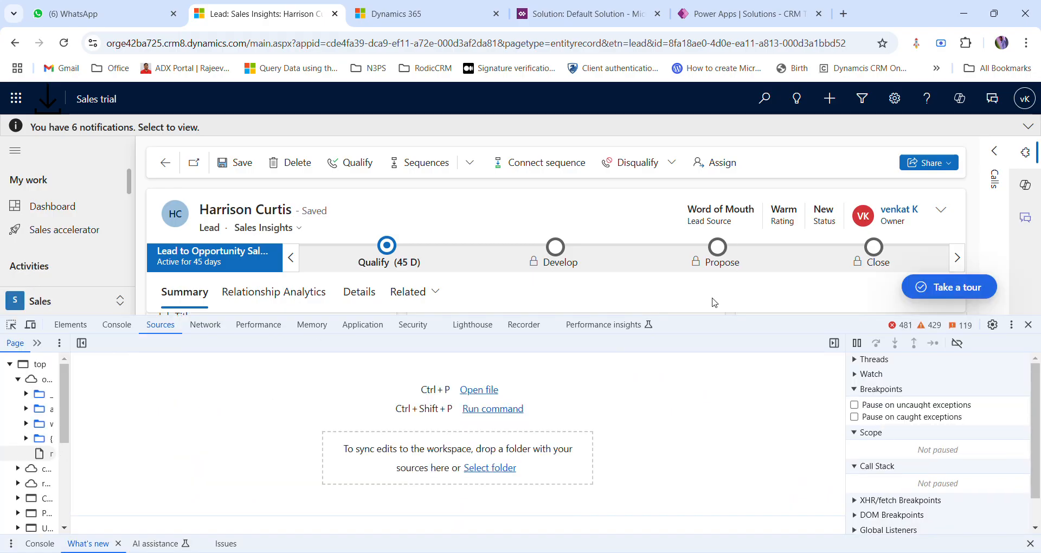
{"action": "left_click_drag", "start_coordinate": [712, 323], "coordinate": [596, 452]}
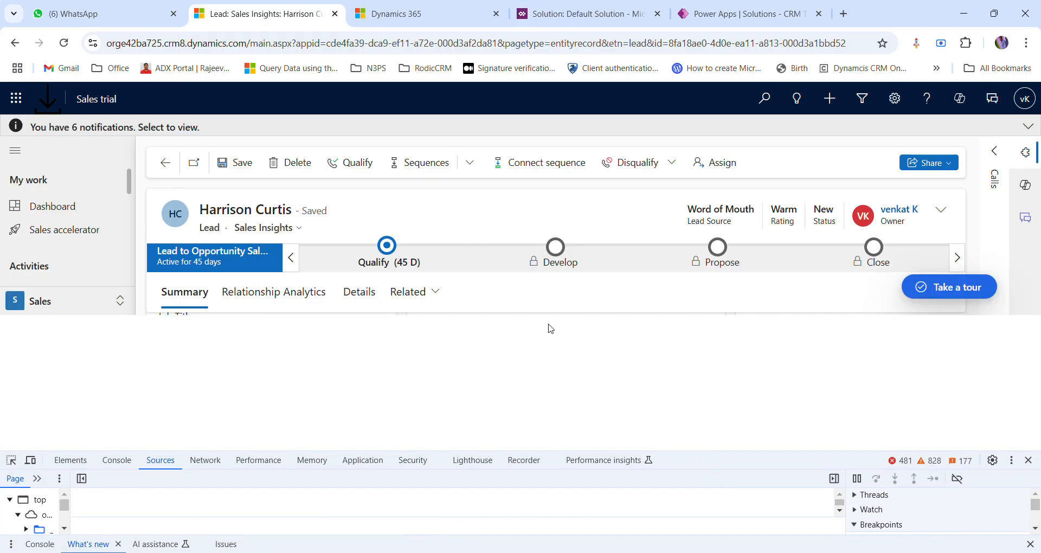
{"action": "scroll", "coordinate": [193, 377], "scroll_direction": "down", "scroll_amount": 2}
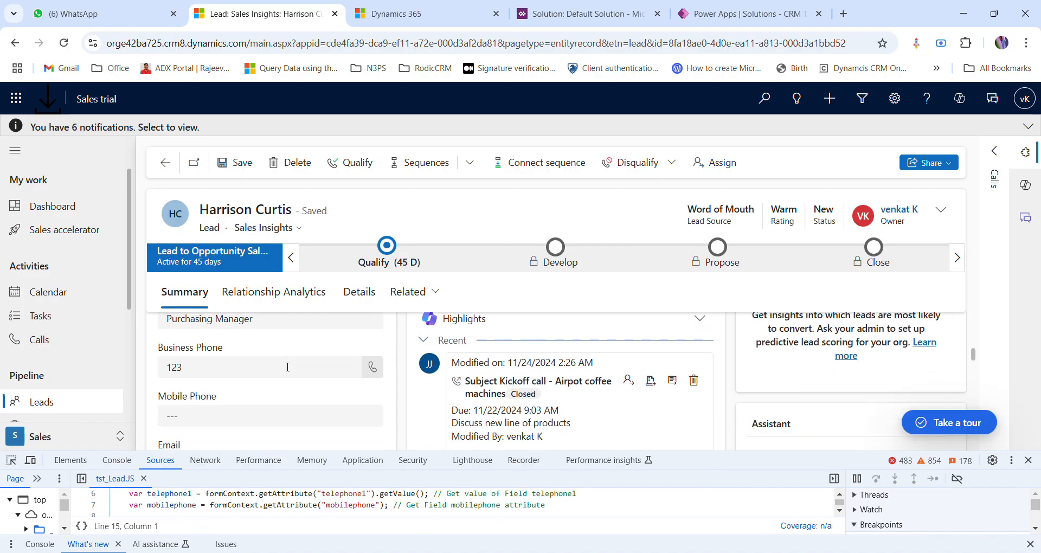
{"action": "left_click", "coordinate": [212, 325]}
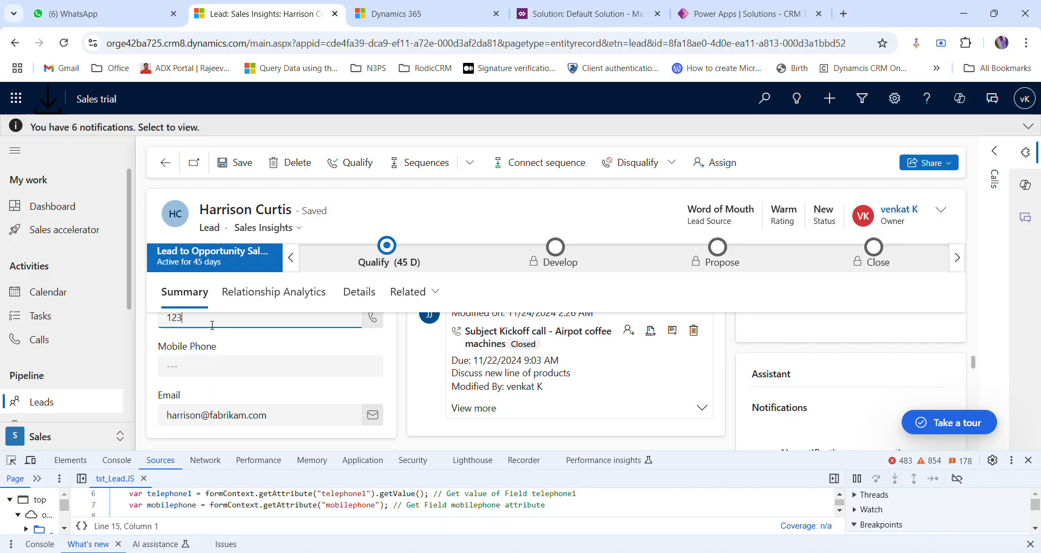
{"action": "key", "text": "BackSpace"}
{"action": "key", "text": "BackSpace"}
{"action": "key", "text": "BackSpace"}
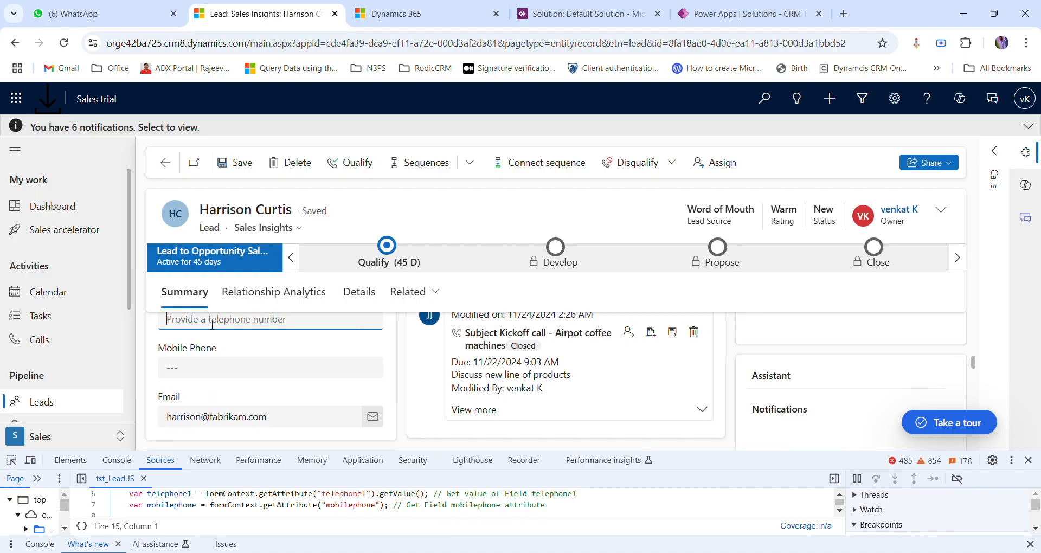
{"action": "scroll", "coordinate": [212, 325], "scroll_direction": "up", "scroll_amount": 1}
{"action": "scroll", "coordinate": [262, 344], "scroll_direction": "down", "scroll_amount": 1}
{"action": "left_click", "coordinate": [277, 364]}
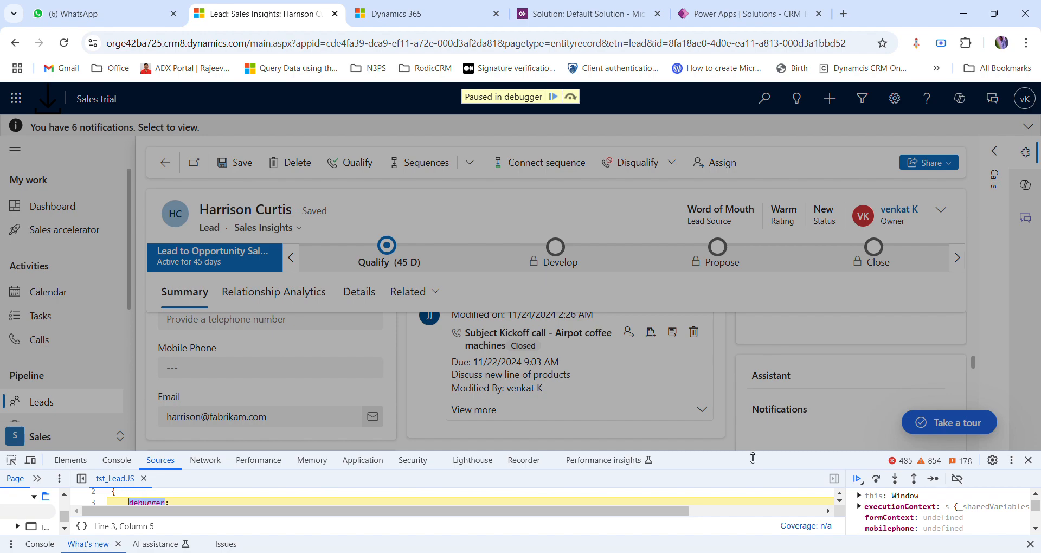
Enlarge the debugger pane, set breakpoints on lines 13 and 9 of tst_Lead.JS, and resume the script.
{"action": "left_click_drag", "start_coordinate": [753, 455], "coordinate": [515, 249]}
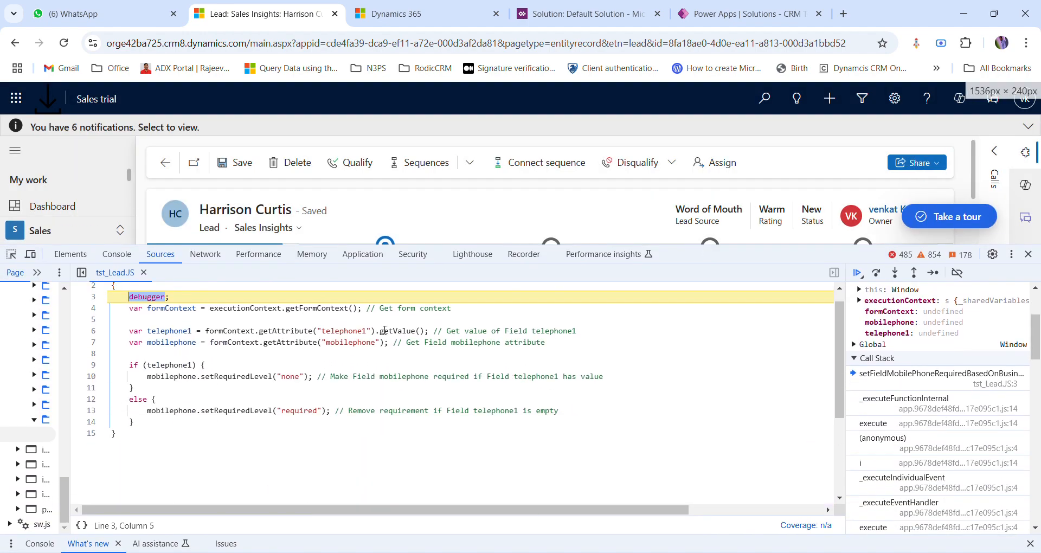
{"action": "left_click", "coordinate": [84, 411]}
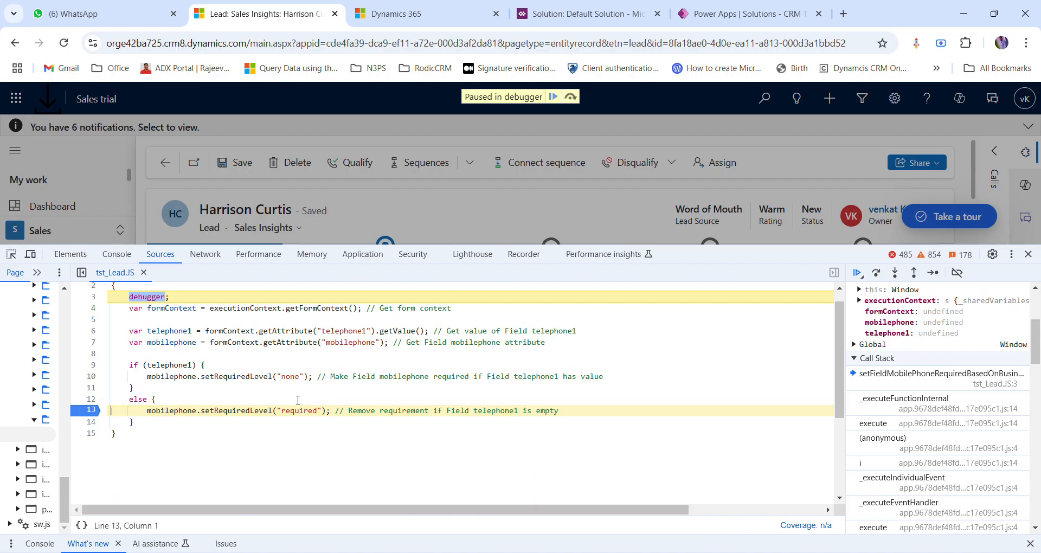
{"action": "left_click", "coordinate": [87, 365]}
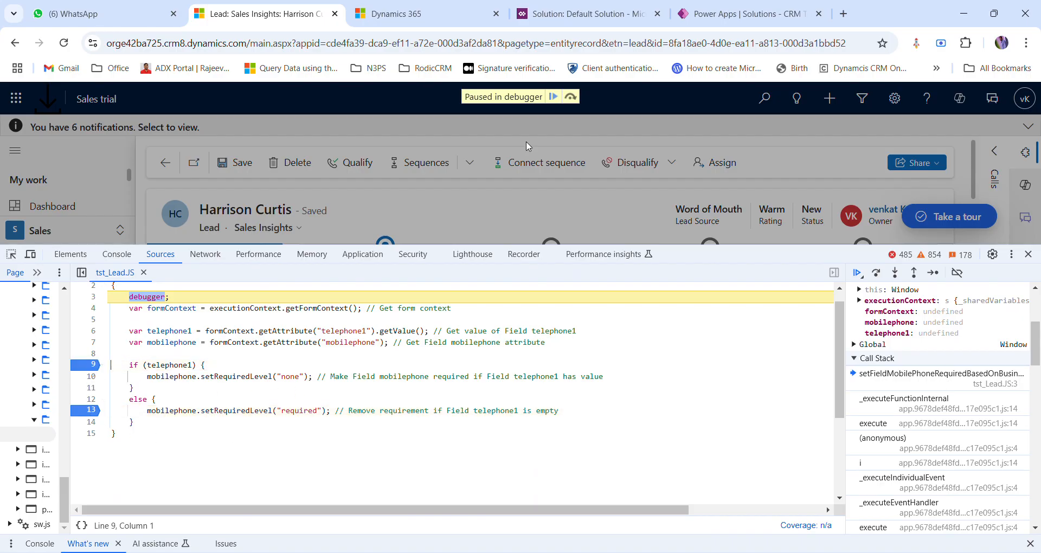
{"action": "left_click", "coordinate": [553, 97]}
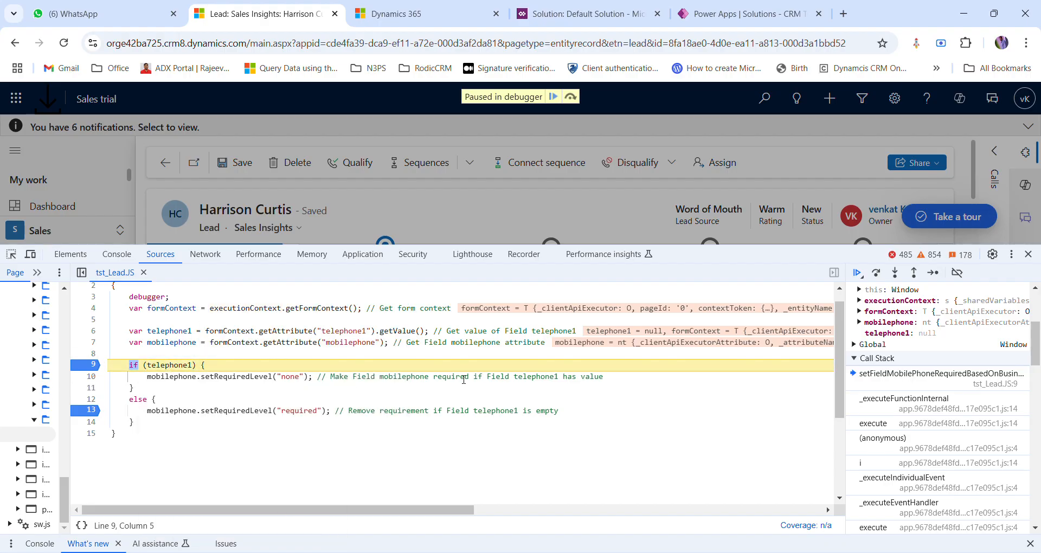
Step over the if (telephone1) check, review the setRequiredLevel("required") line, and resume the script to completion.
{"action": "key", "text": "F10"}
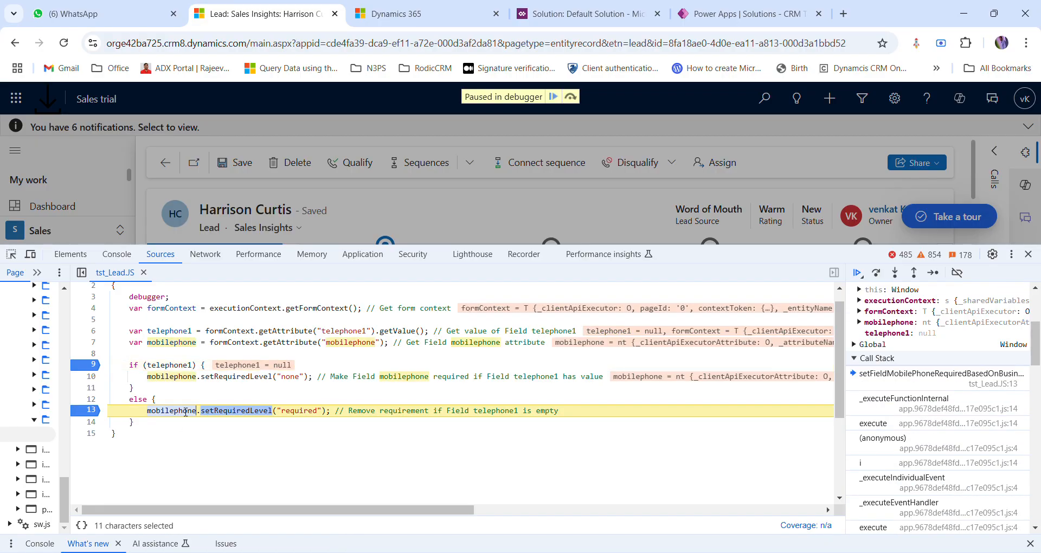
{"action": "triple_click", "coordinate": [185, 411]}
{"action": "left_click", "coordinate": [553, 97]}
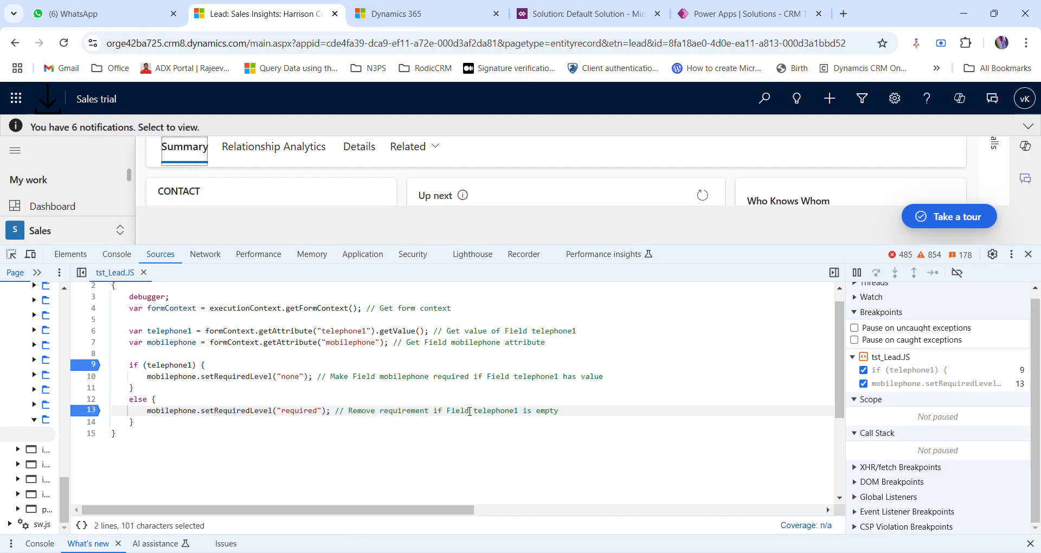
Close the developer tools and check the Mobile Phone label on the lead form for the required marker.
{"action": "left_click", "coordinate": [1028, 254]}
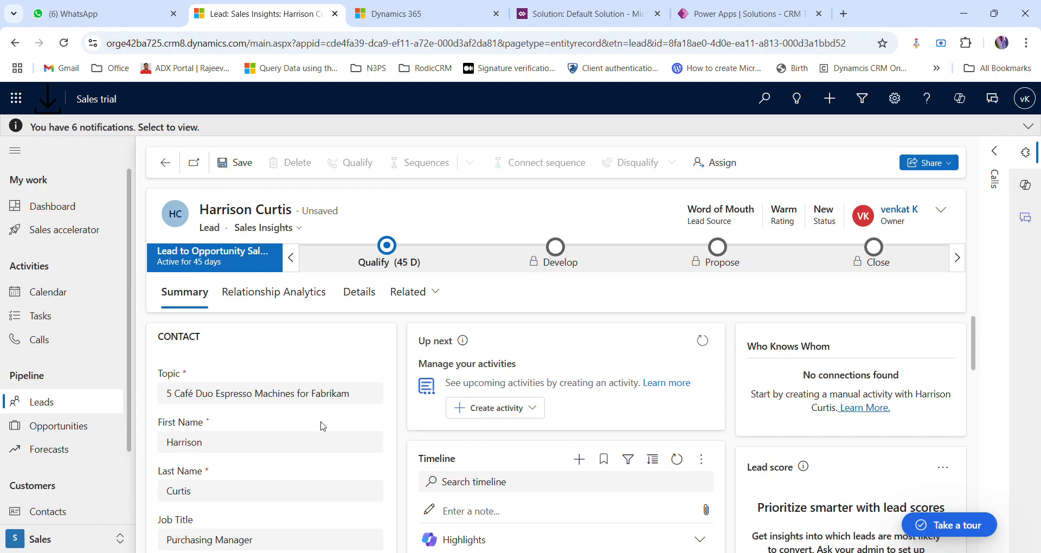
{"action": "scroll", "coordinate": [216, 478], "scroll_direction": "down", "scroll_amount": 3}
{"action": "scroll", "coordinate": [215, 486], "scroll_direction": "down", "scroll_amount": 1}
{"action": "left_click_drag", "start_coordinate": [262, 411], "coordinate": [168, 417]}
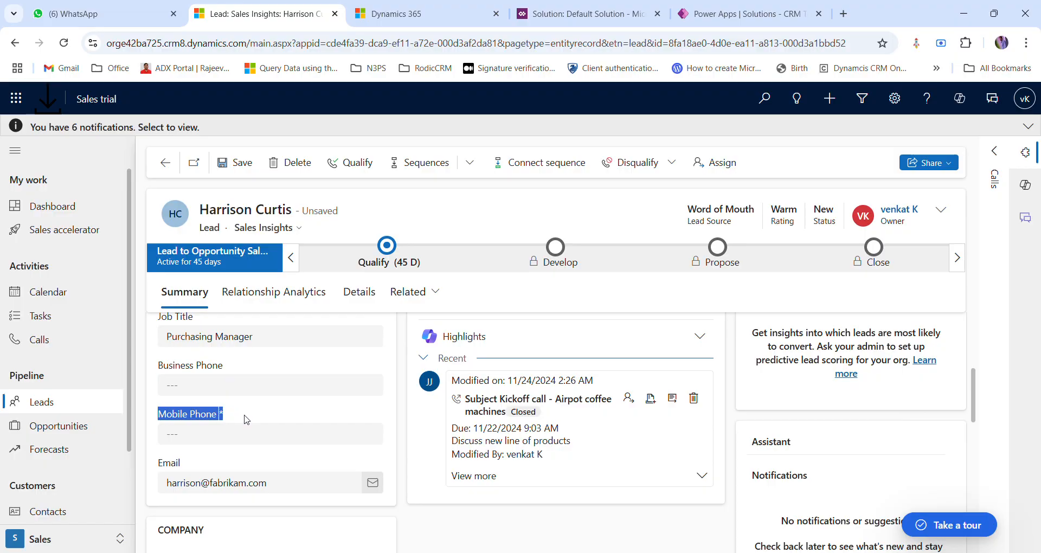